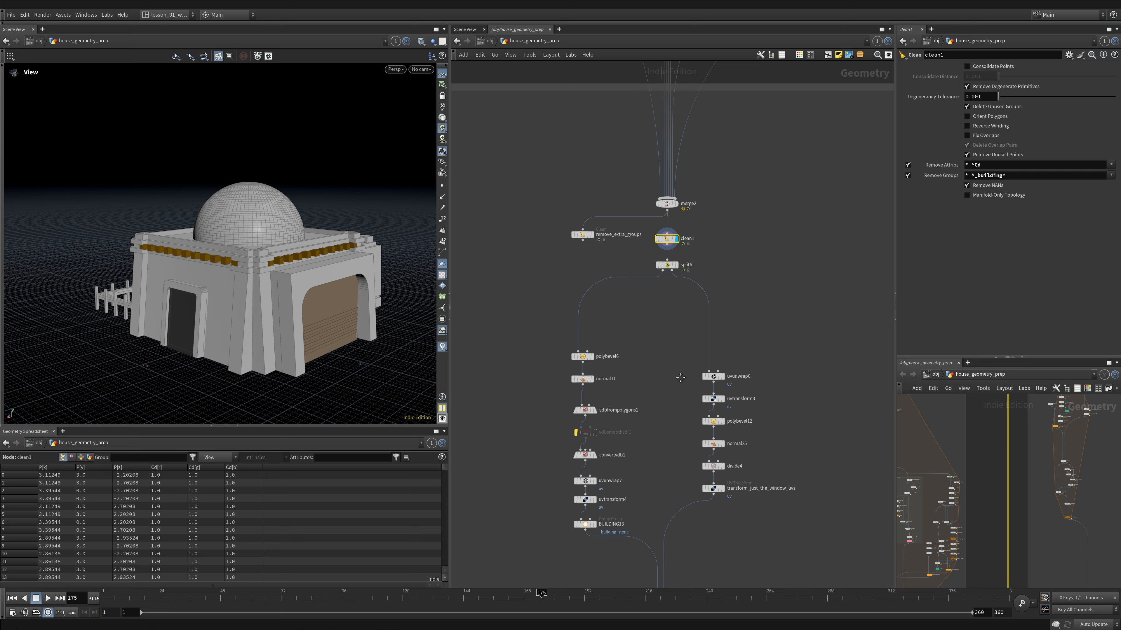
Step: Save the scene and check the settings of the split and clean nodes below the merge
{"action": "key", "text": "ctrl+s"}
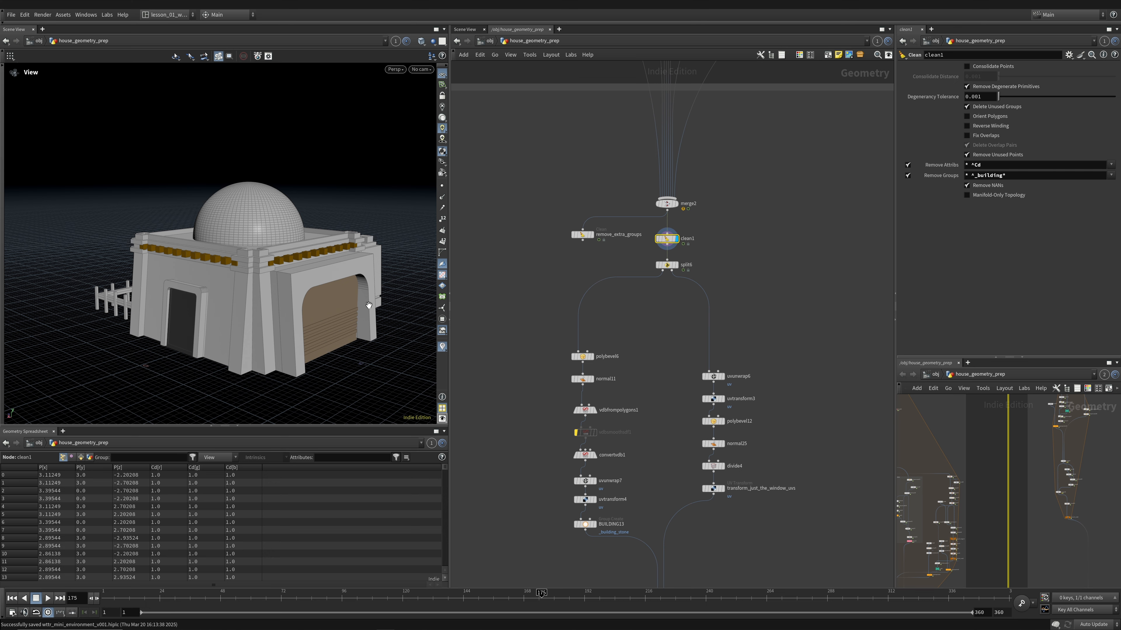
{"action": "left_click_drag", "start_coordinate": [712, 277], "coordinate": [712, 276]}
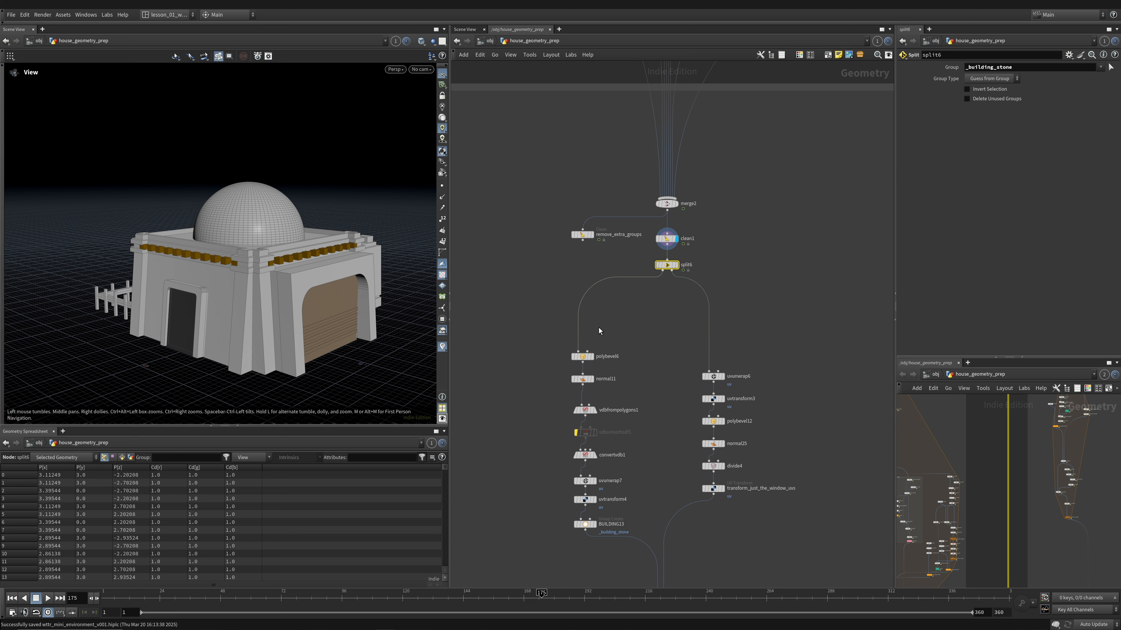
{"action": "middle_click_drag", "start_coordinate": [618, 345], "coordinate": [614, 319]}
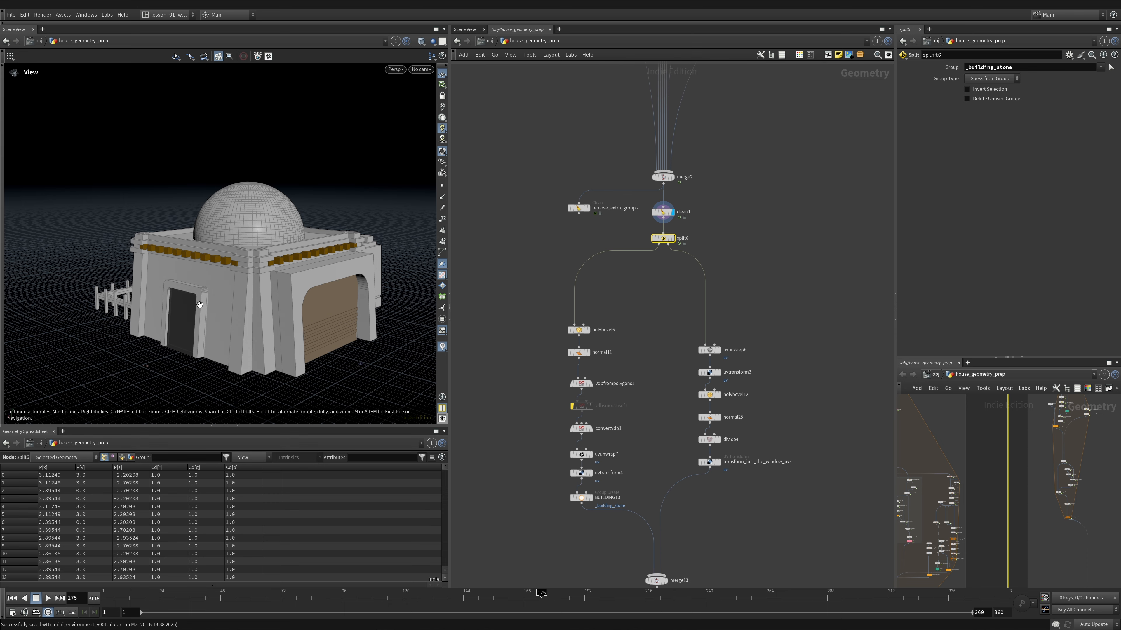
{"action": "left_click_drag", "start_coordinate": [200, 305], "coordinate": [388, 280]}
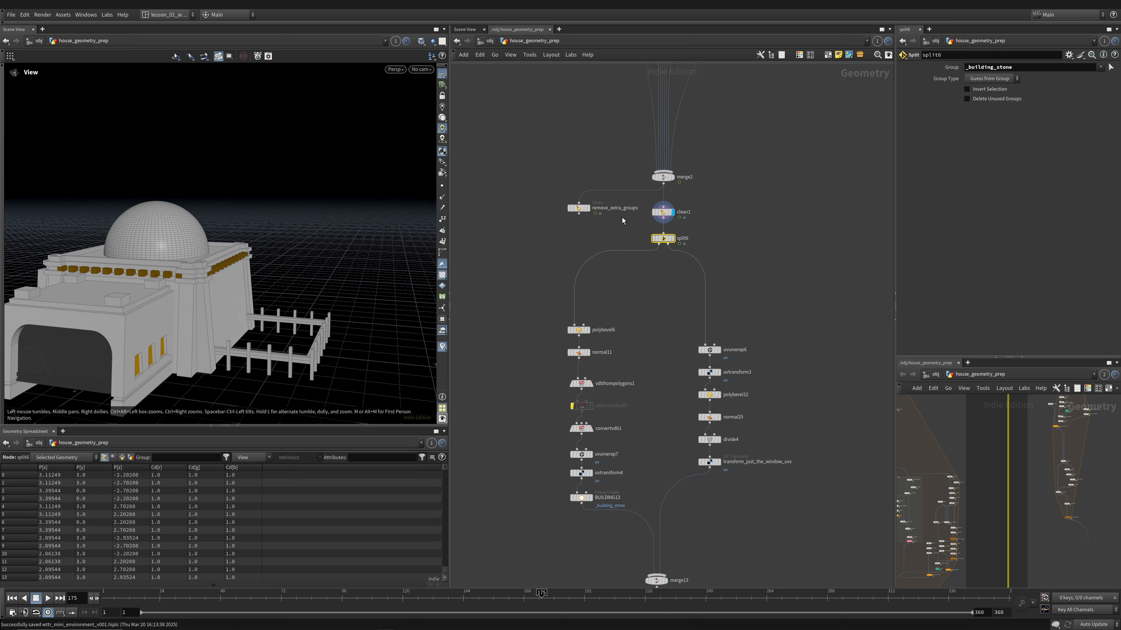
{"action": "left_click", "coordinate": [663, 212]}
{"action": "middle_click_drag", "start_coordinate": [625, 352], "coordinate": [644, 313]}
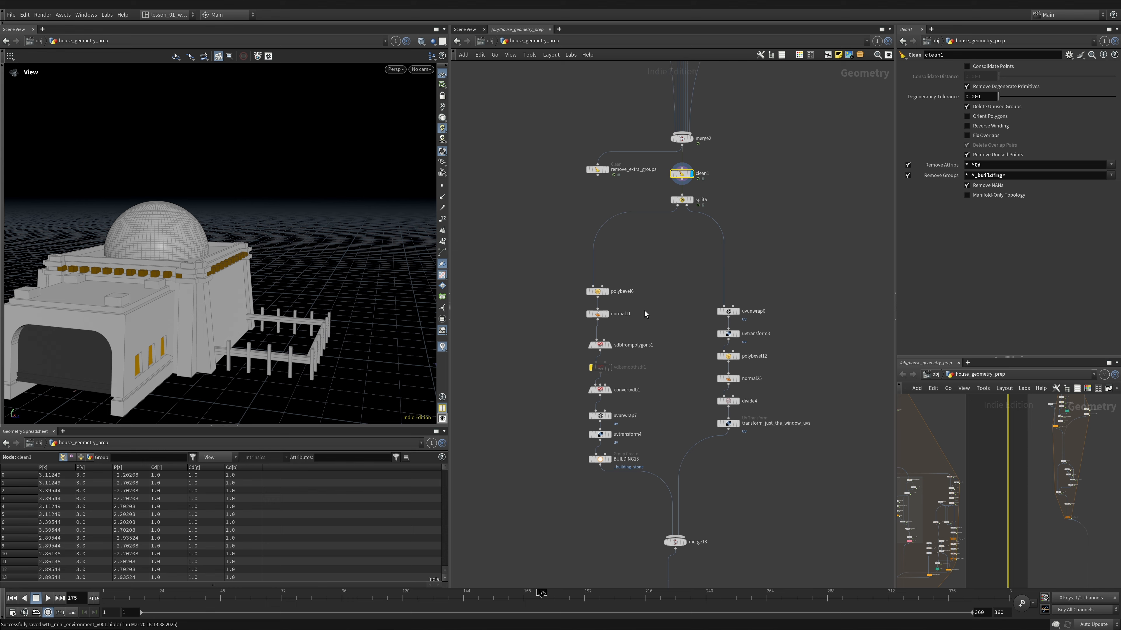
{"action": "key", "text": "ctrl+s"}
Step: Orbit around the building, then display the split node's output and examine its group setting
{"action": "left_click_drag", "start_coordinate": [275, 284], "coordinate": [240, 296]}
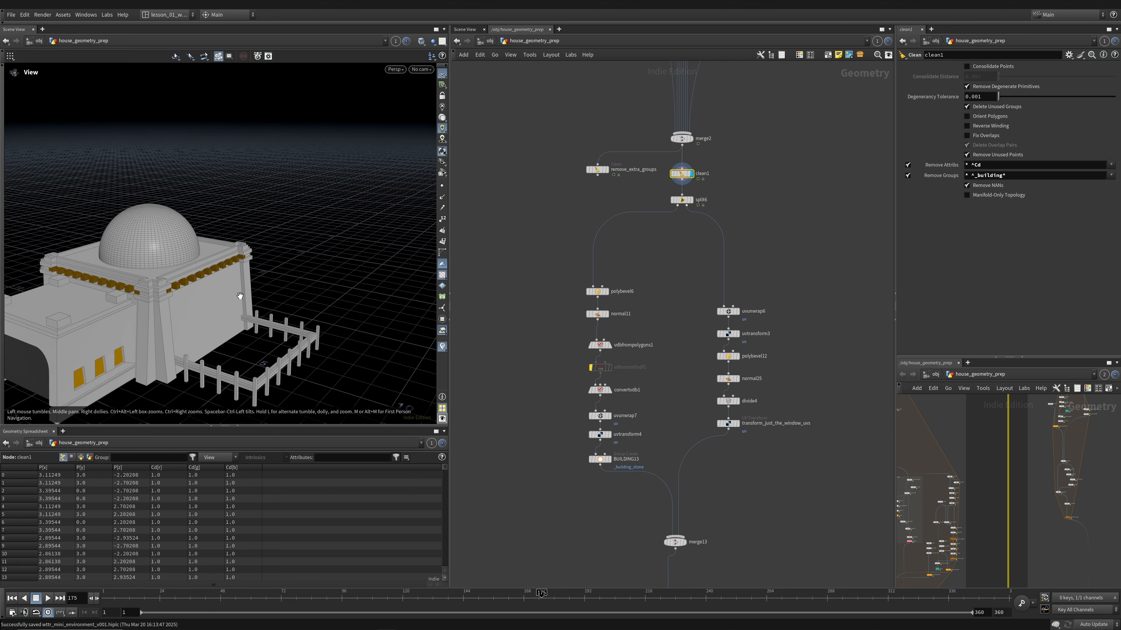
{"action": "middle_click_drag", "start_coordinate": [240, 296], "coordinate": [319, 246]}
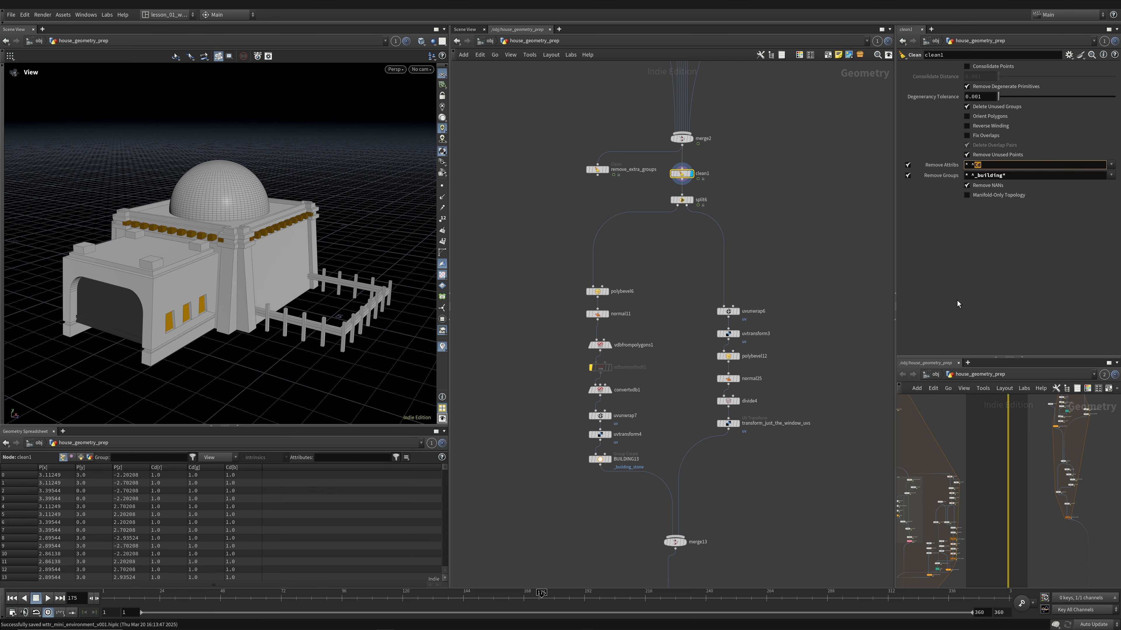
{"action": "left_click", "coordinate": [691, 202]}
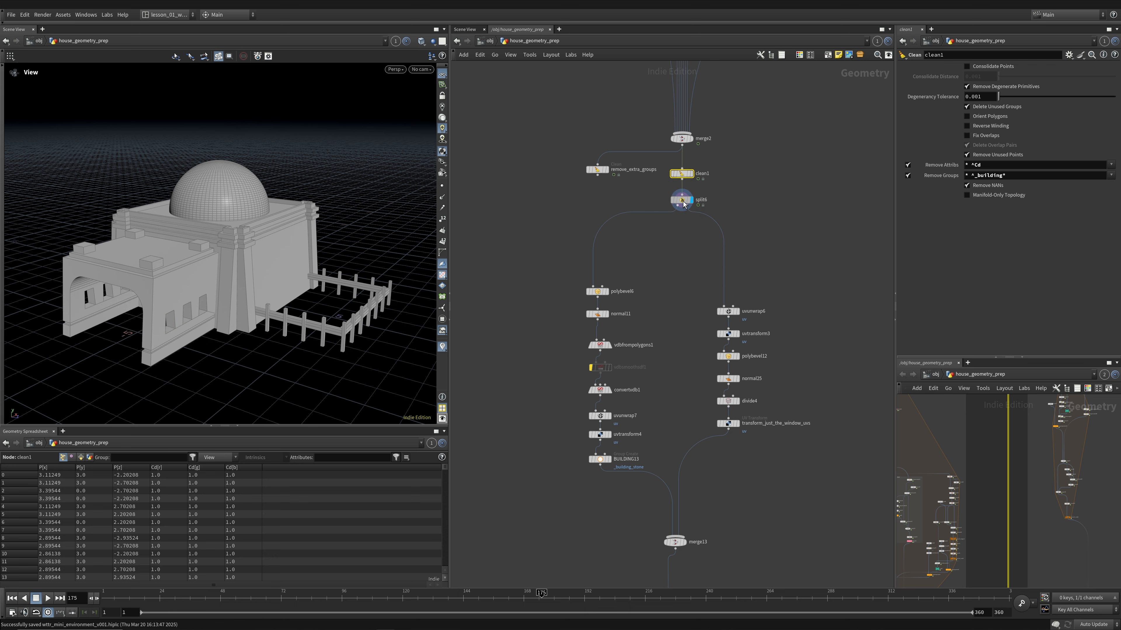
{"action": "left_click", "coordinate": [1031, 71]}
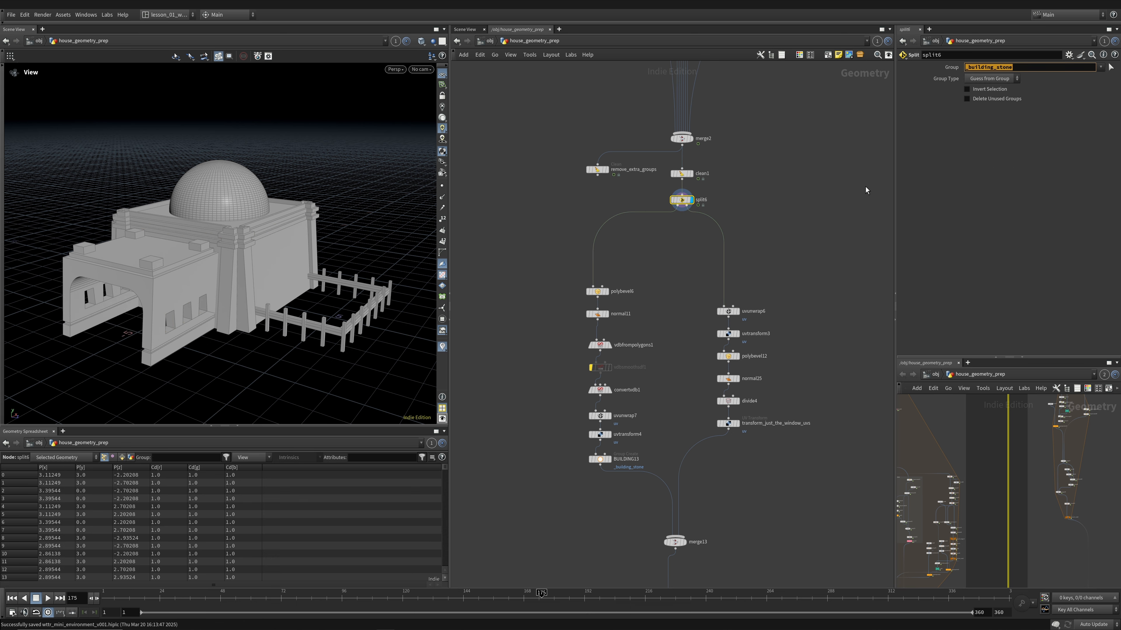
Step: Try a second Split node fed by the clean node with its group set to _building_stone, and delete it
{"action": "left_click", "coordinate": [627, 258]}
{"action": "key", "text": "Tab"}
{"action": "type", "text": "split"}
{"action": "key", "text": "Return"}
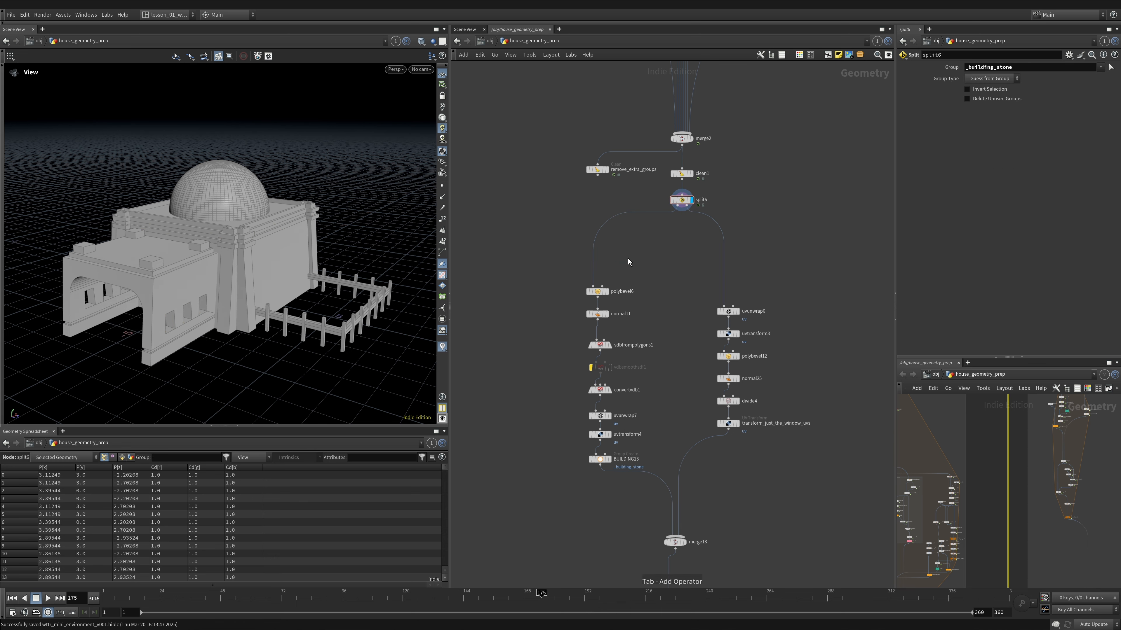
{"action": "left_click", "coordinate": [631, 258]}
{"action": "left_click", "coordinate": [640, 258]}
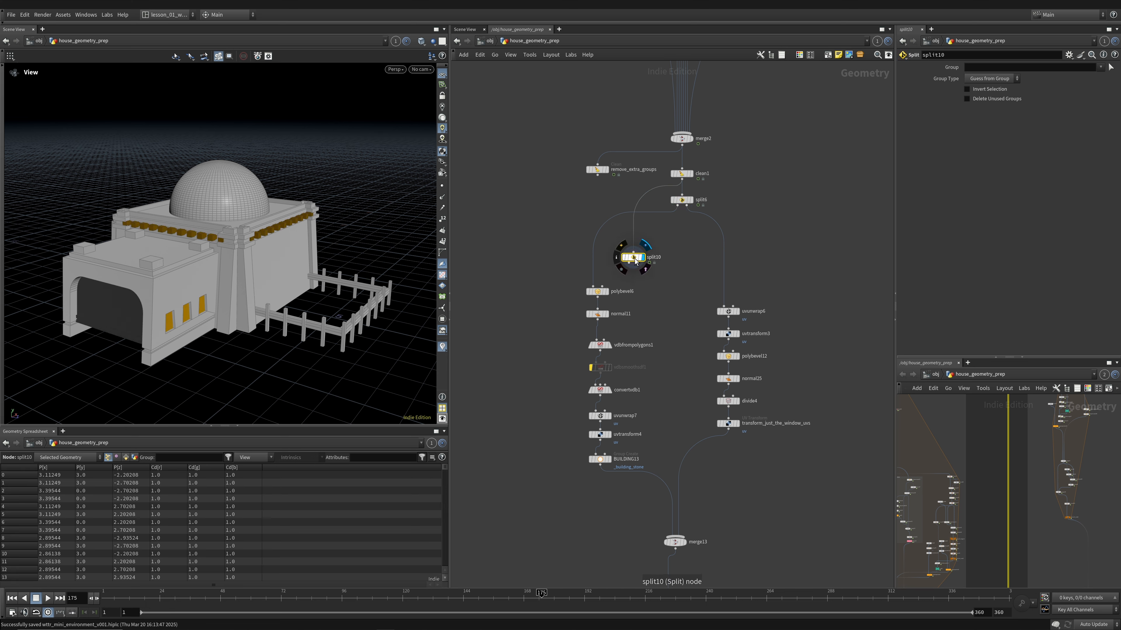
{"action": "left_click", "coordinate": [1100, 67]}
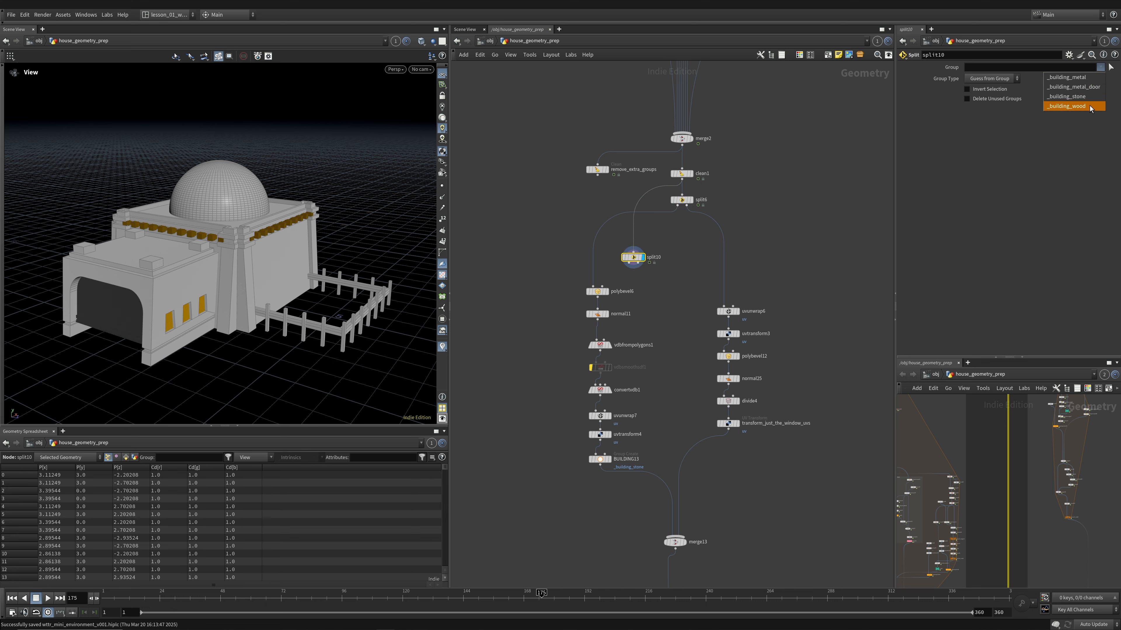
{"action": "left_click", "coordinate": [1081, 96]}
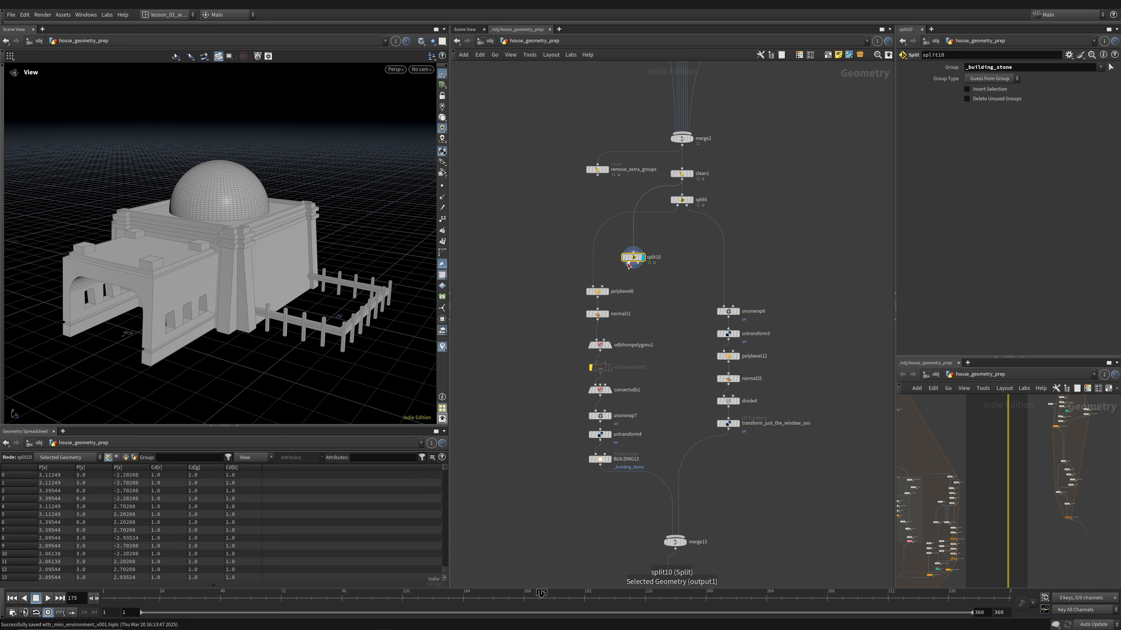
{"action": "key", "text": "Delete"}
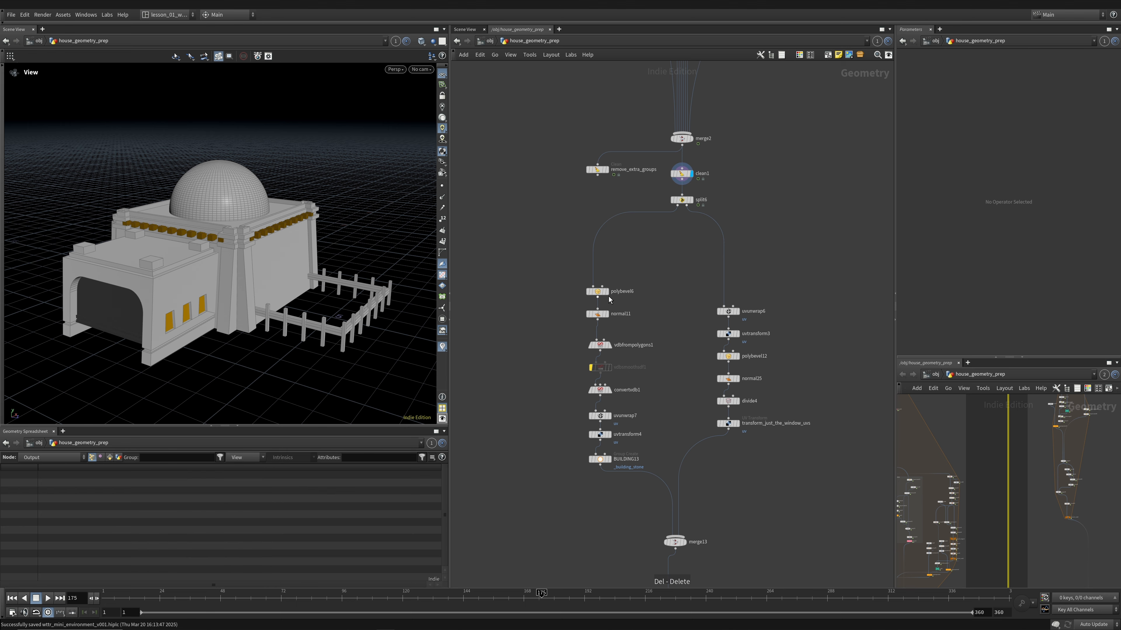
Step: Display the PolyBevel node in the stone branch and compare the building with the bevel bypassed and active
{"action": "left_click", "coordinate": [606, 292]}
{"action": "left_click_drag", "start_coordinate": [604, 292], "coordinate": [596, 296]}
{"action": "key", "text": "shift+w"}
{"action": "mouse_move", "coordinate": [397, 293]}
{"action": "left_mouse_down"}
{"action": "mouse_move", "coordinate": [409, 255]}
{"action": "mouse_move", "coordinate": [381, 269]}
{"action": "left_mouse_up"}
{"action": "left_click", "coordinate": [577, 289]}
{"action": "left_click", "coordinate": [577, 289]}
{"action": "key", "text": "shift+w"}
{"action": "mouse_move", "coordinate": [380, 270]}
{"action": "right_mouse_down"}
{"action": "mouse_move", "coordinate": [380, 286]}
{"action": "mouse_move", "coordinate": [313, 320]}
{"action": "right_mouse_up"}
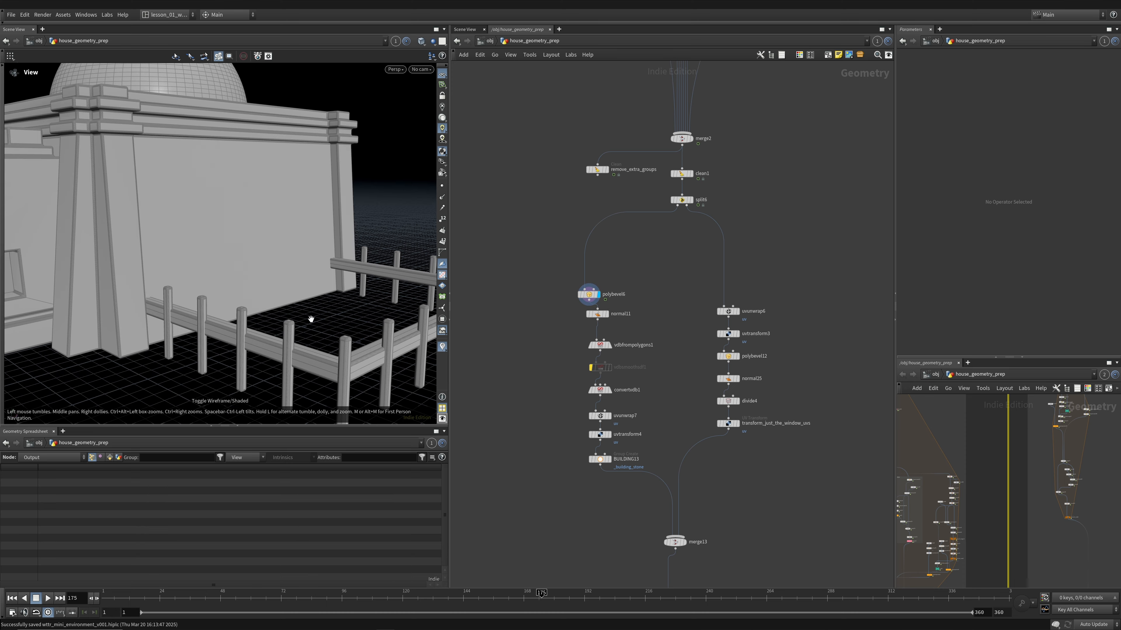
{"action": "left_click_drag", "start_coordinate": [313, 320], "coordinate": [223, 275]}
{"action": "middle_click_drag", "start_coordinate": [222, 276], "coordinate": [321, 278]}
{"action": "left_click_drag", "start_coordinate": [321, 278], "coordinate": [172, 242]}
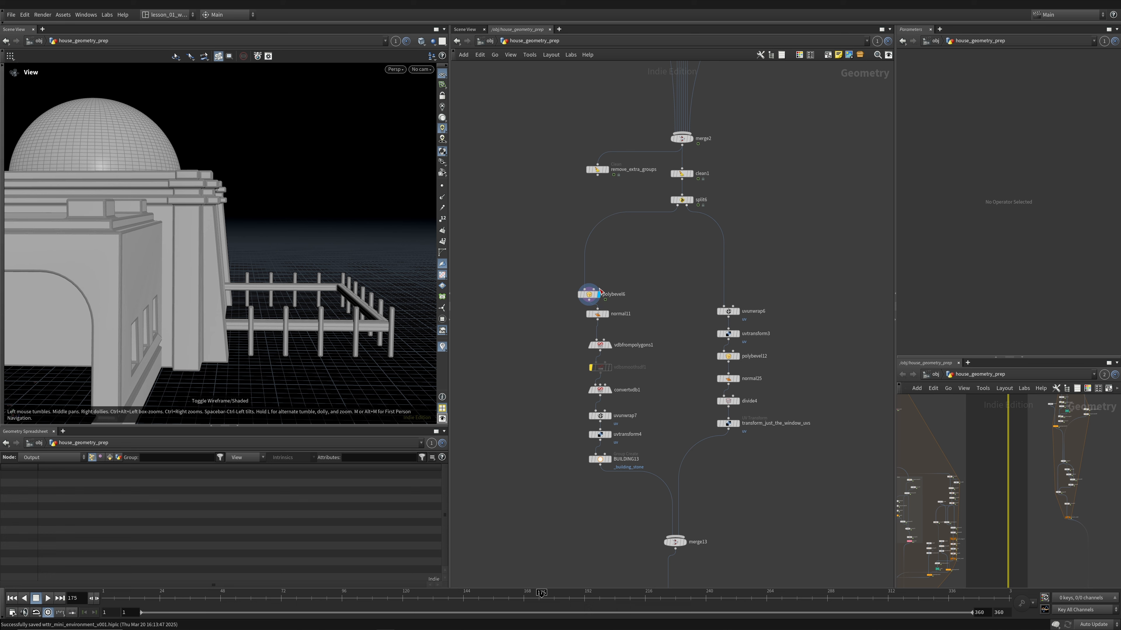
Step: Bypass and re-enable the stone branch's PolyBevel while examining the wall and roof edges up close
{"action": "left_click", "coordinate": [579, 294]}
{"action": "right_click_drag", "start_coordinate": [181, 231], "coordinate": [285, 228]}
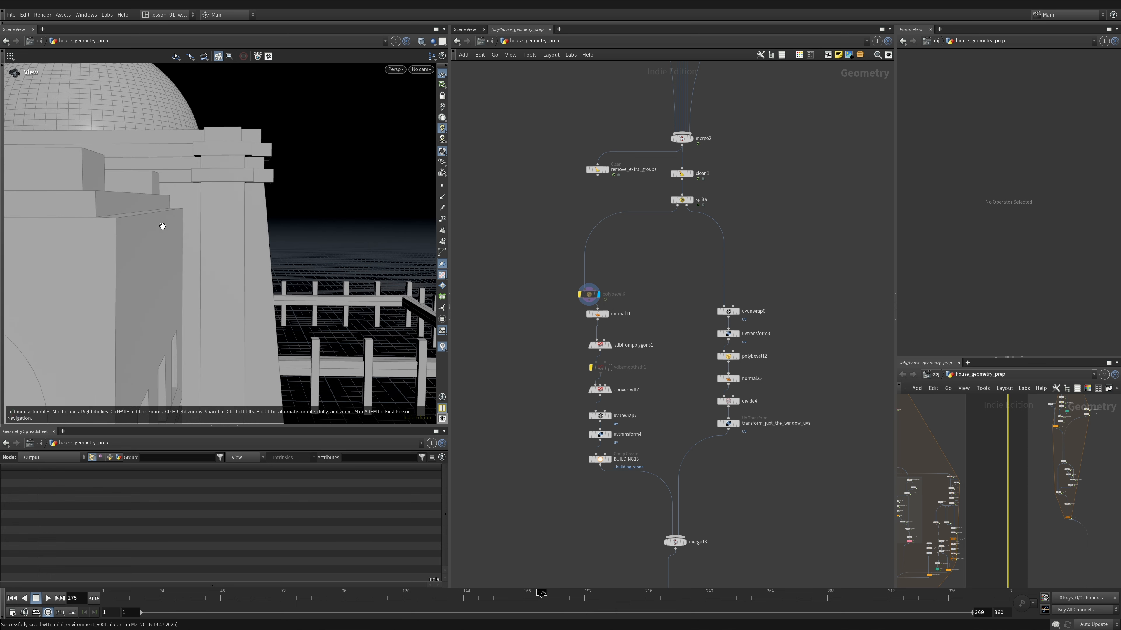
{"action": "middle_click_drag", "start_coordinate": [162, 227], "coordinate": [220, 220]}
{"action": "left_click_drag", "start_coordinate": [220, 220], "coordinate": [247, 214]}
{"action": "left_click", "coordinate": [577, 285]}
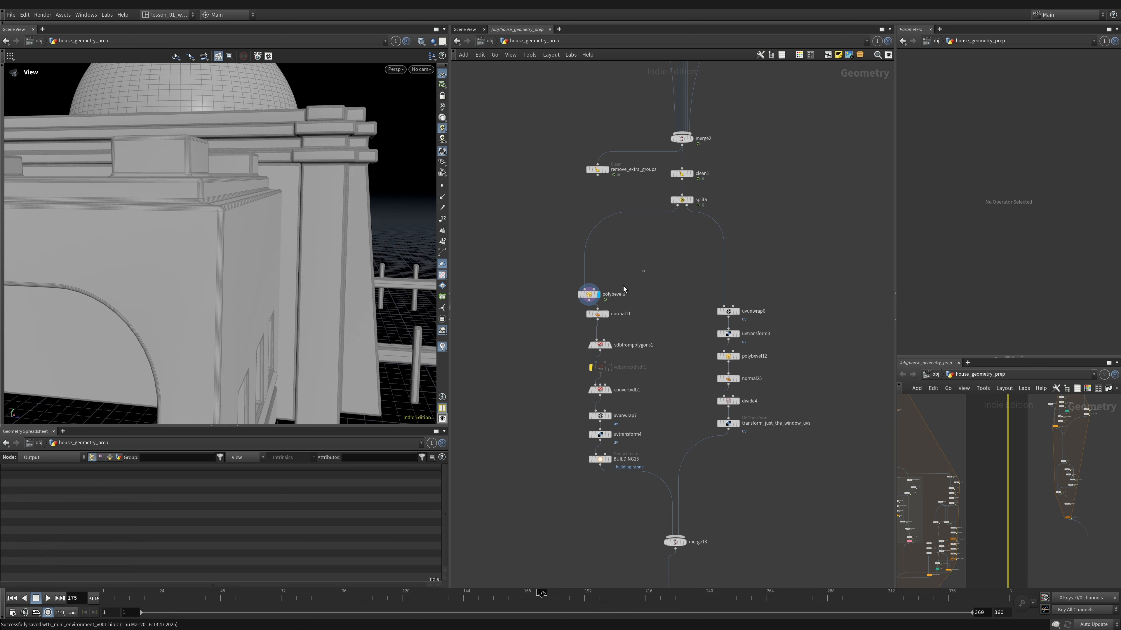
Step: Try the stone PolyBevel with Ignore Flat Edges disabled, checking the walls and dome, and turn the option back on
{"action": "left_click", "coordinate": [588, 295]}
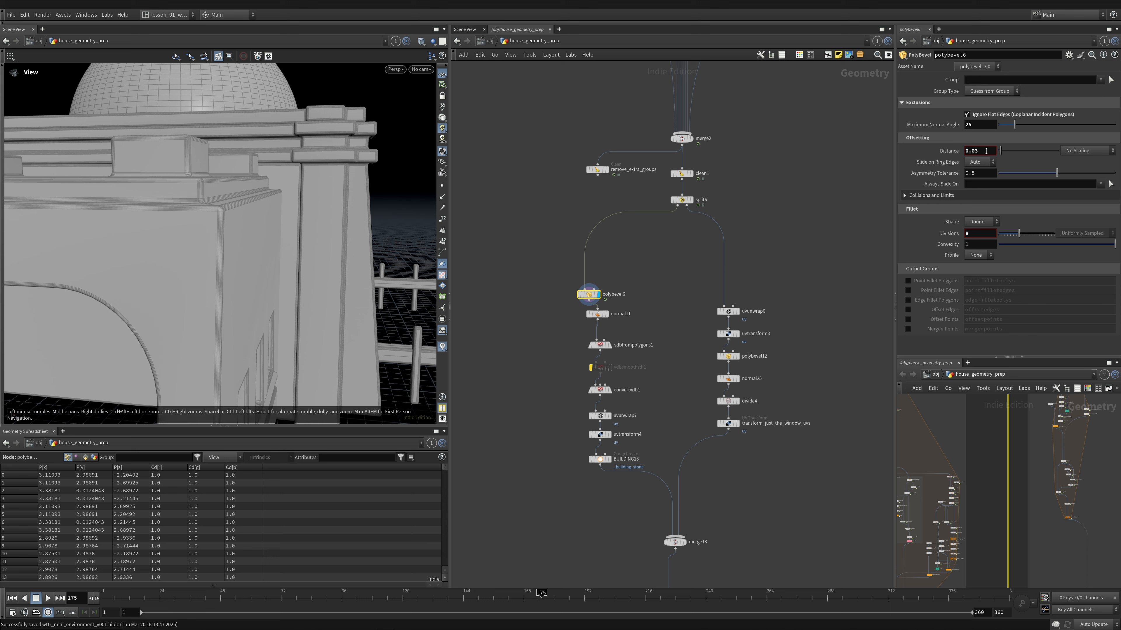
{"action": "left_click", "coordinate": [979, 155]}
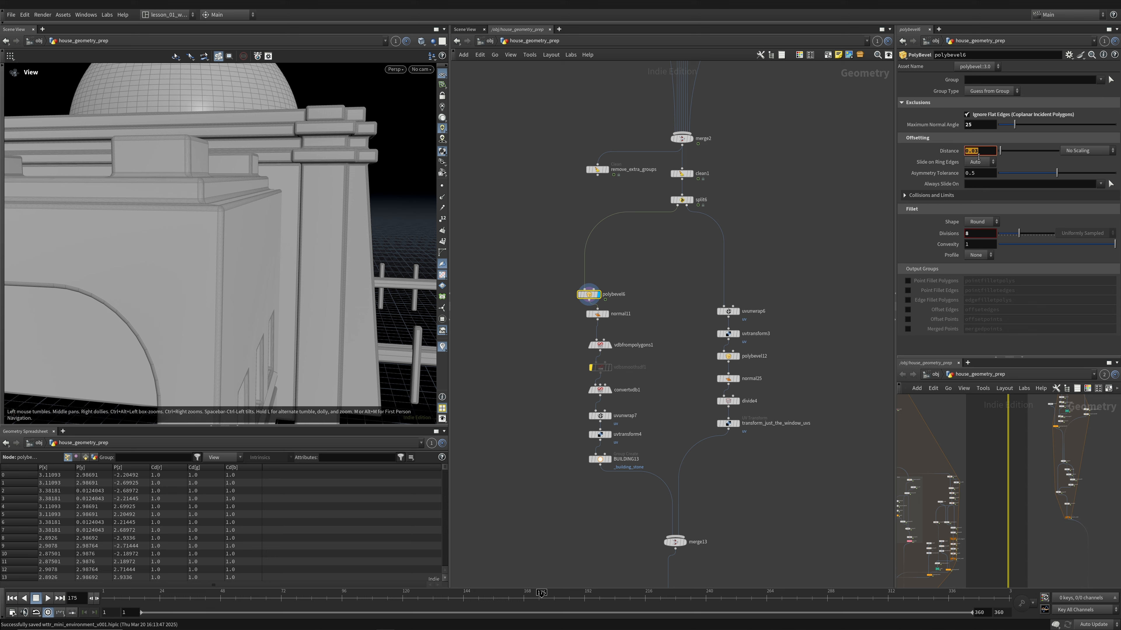
{"action": "left_click", "coordinate": [986, 115]}
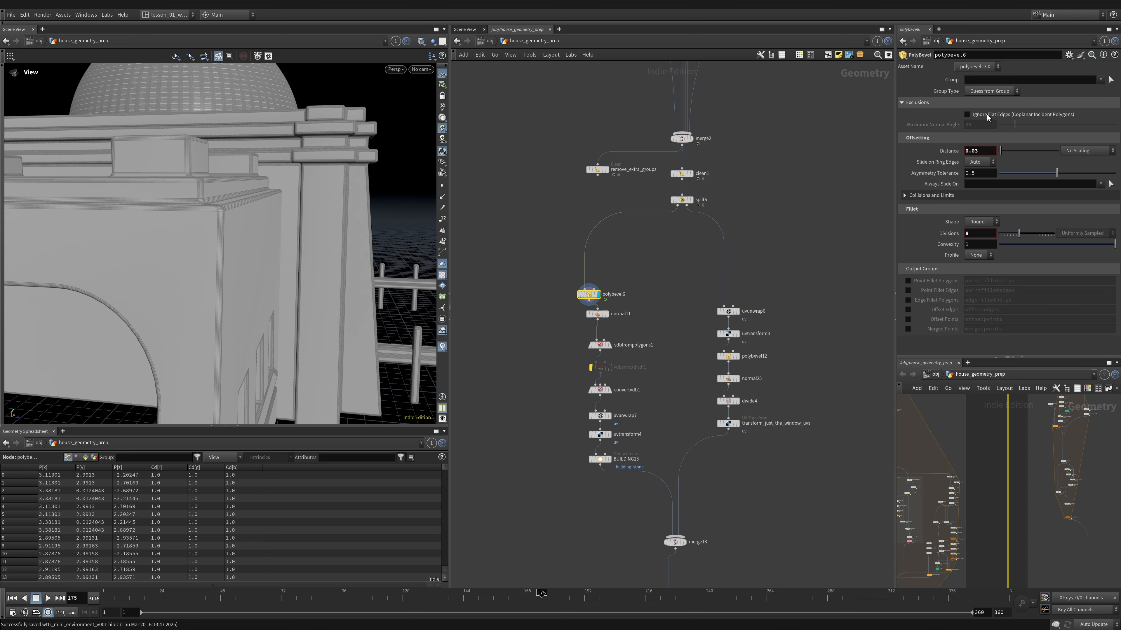
{"action": "left_click", "coordinate": [987, 115]}
{"action": "left_click_drag", "start_coordinate": [250, 176], "coordinate": [202, 226]}
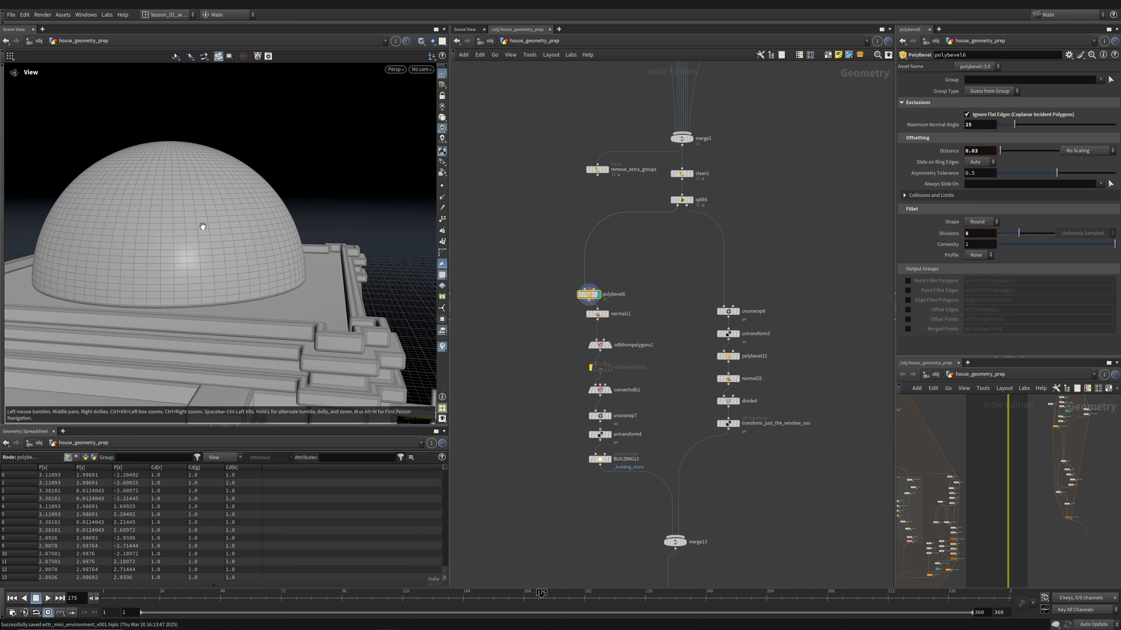
{"action": "left_click", "coordinate": [999, 115]}
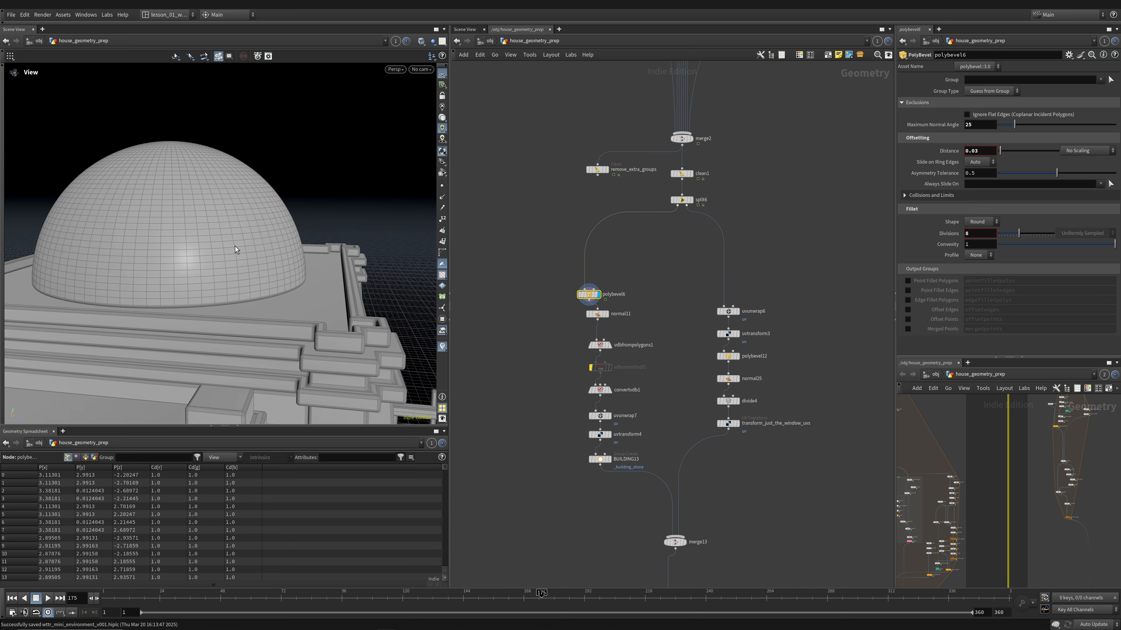
{"action": "left_click", "coordinate": [1024, 113]}
Step: Check the stone branch's Normal node settings and display the existing VDB from Polygons result to examine the building
{"action": "left_click", "coordinate": [596, 313]}
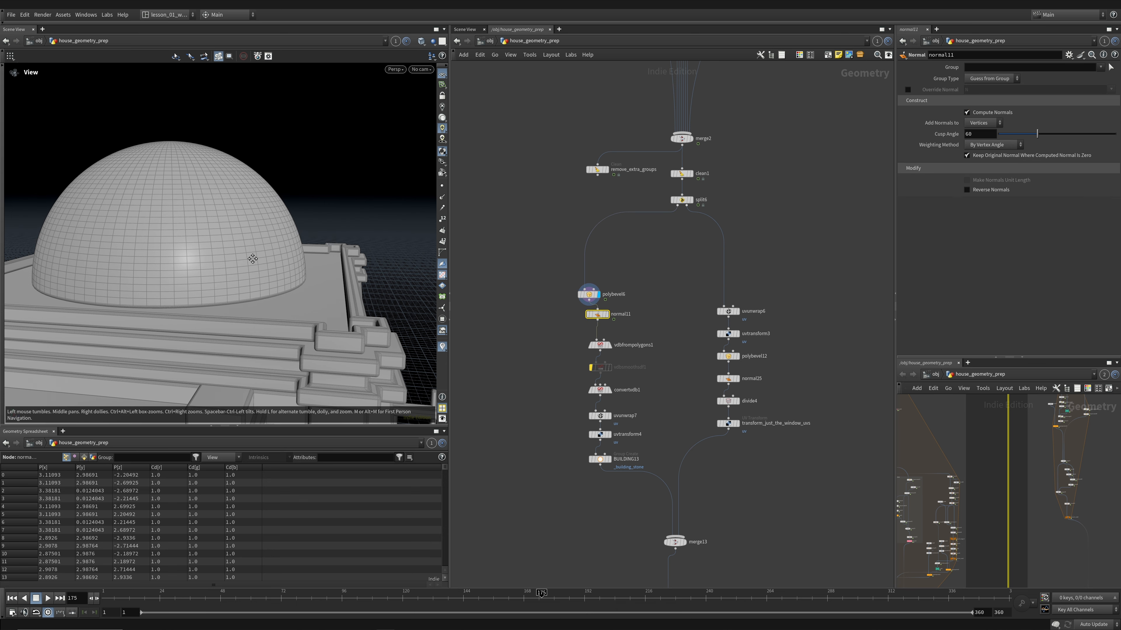
{"action": "left_click_drag", "start_coordinate": [252, 259], "coordinate": [416, 286]}
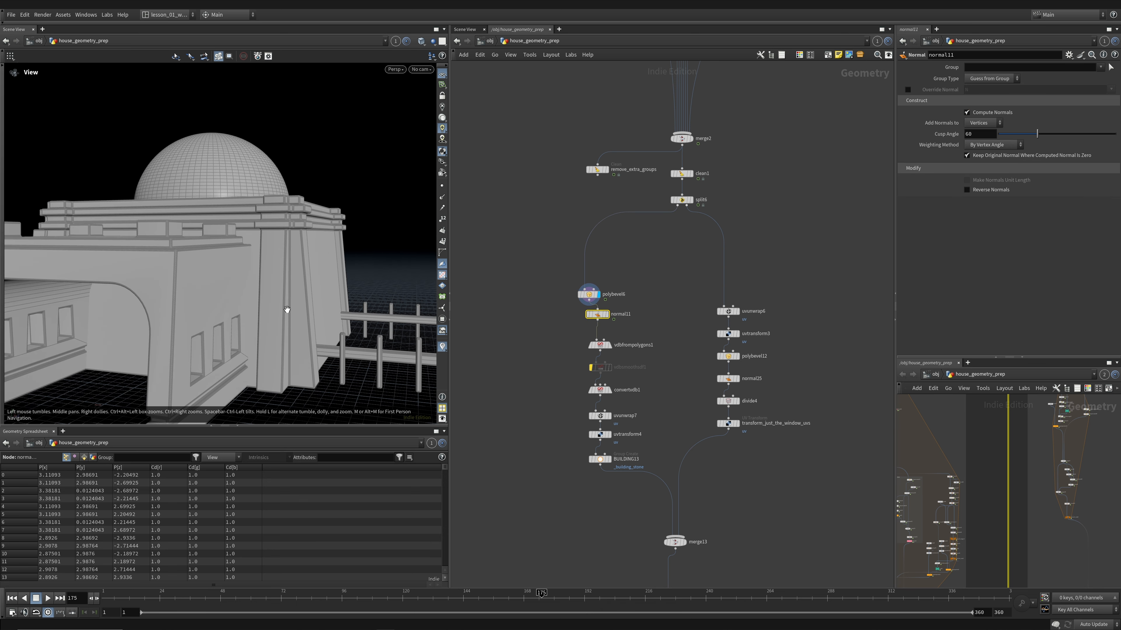
{"action": "left_click_drag", "start_coordinate": [287, 310], "coordinate": [310, 231]}
{"action": "left_click", "coordinate": [605, 349]}
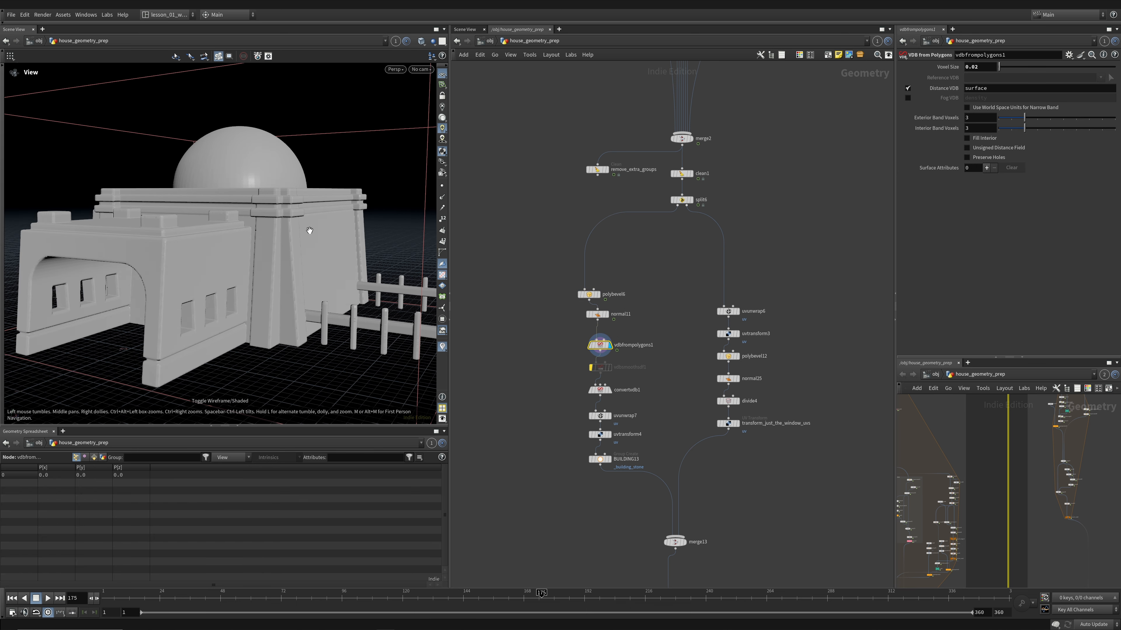
{"action": "left_click_drag", "start_coordinate": [281, 288], "coordinate": [351, 253]}
Step: Add a second VDB from Polygons node, feed it from the stone branch's Normal node, and display its result
{"action": "key", "text": "Tab"}
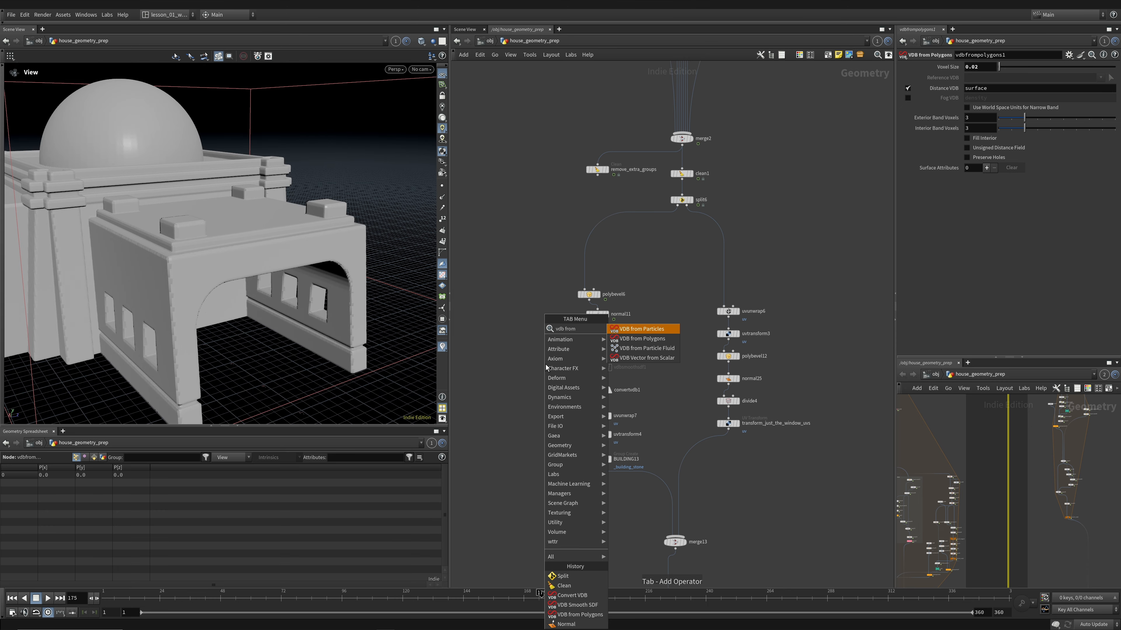
{"action": "key", "text": "Return"}
{"action": "left_click", "coordinate": [524, 352]}
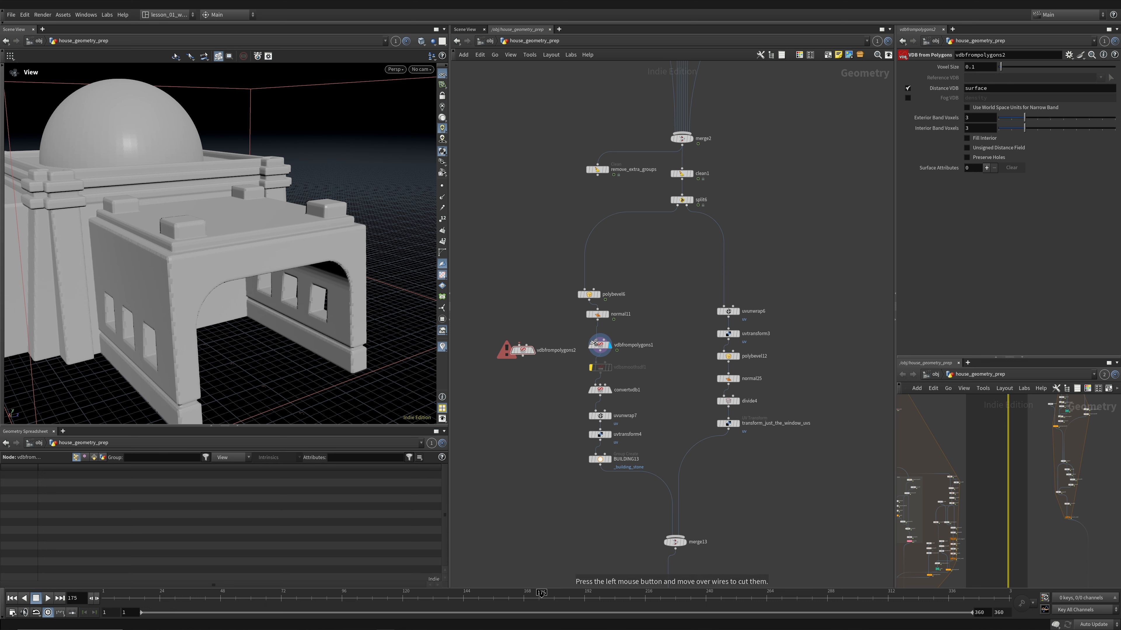
{"action": "left_click_drag", "start_coordinate": [596, 318], "coordinate": [522, 345]}
{"action": "left_click", "coordinate": [532, 350]}
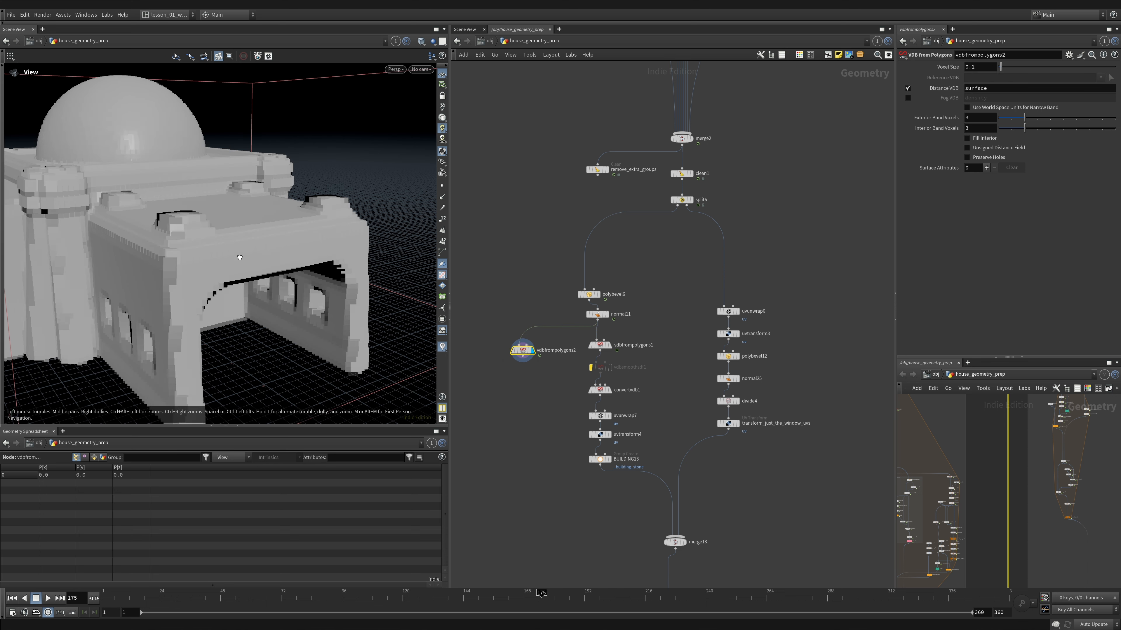
{"action": "key", "text": "w"}
{"action": "key", "text": "w"}
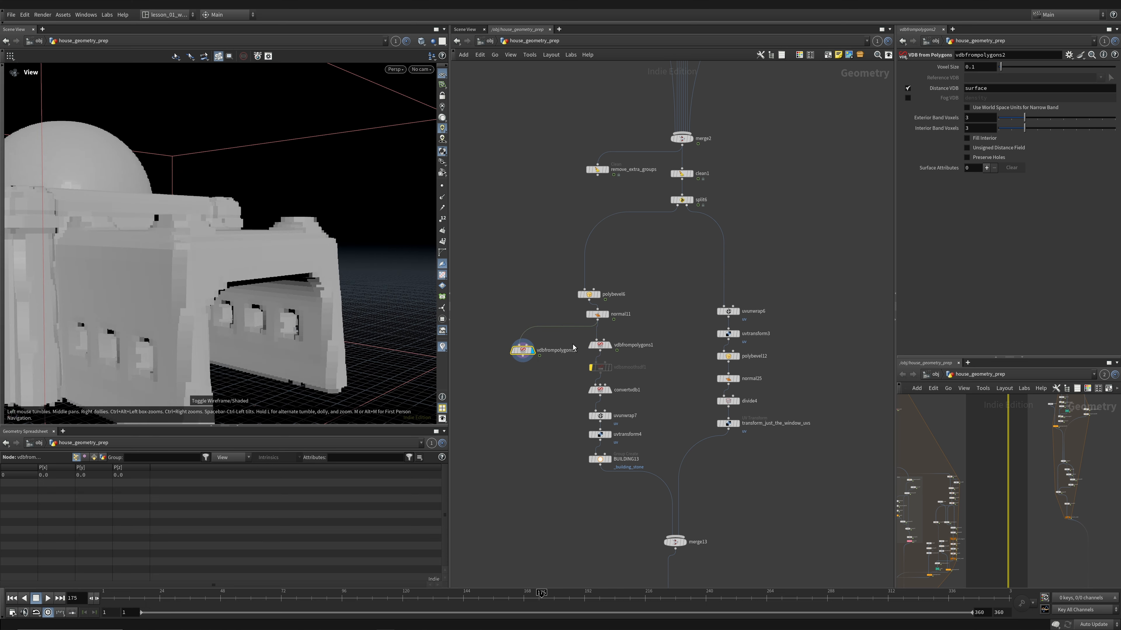
Step: Set the new VDB from Polygons node's voxel size to 0.02 and view the whole volume in wireframe
{"action": "left_click", "coordinate": [601, 346]}
{"action": "left_click", "coordinate": [526, 346]}
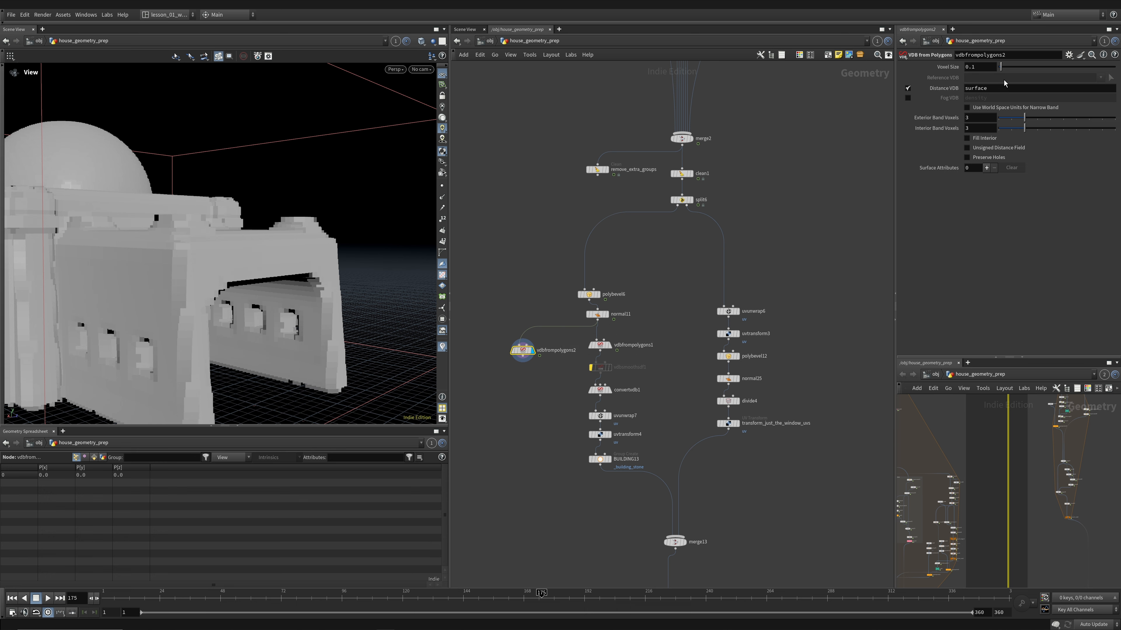
{"action": "type", "text": ".02"}
{"action": "key", "text": "Return"}
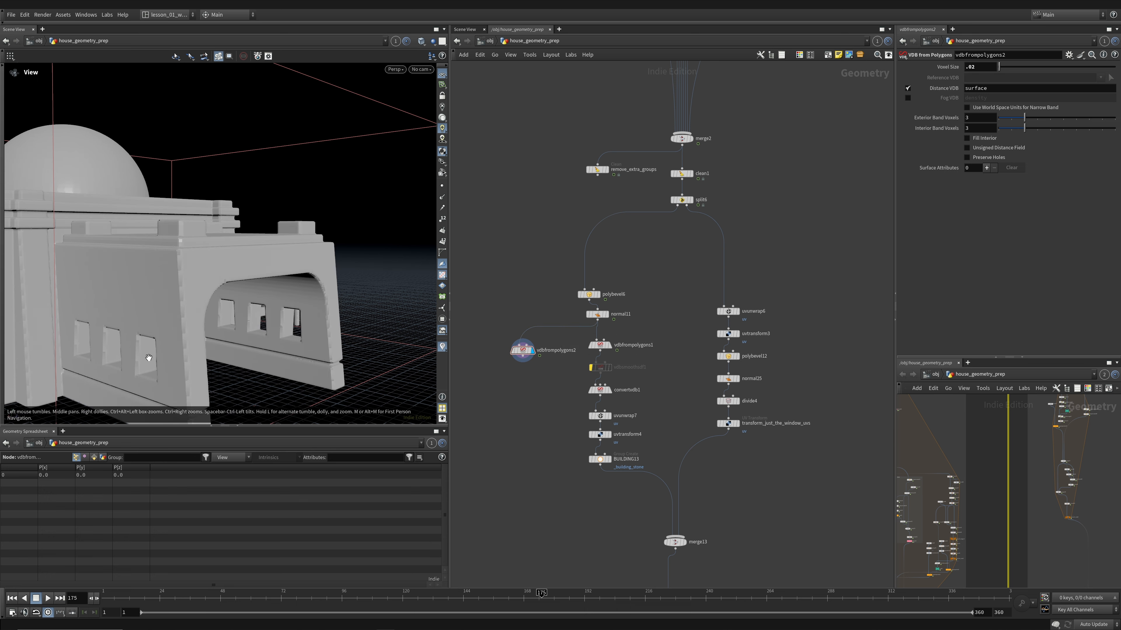
{"action": "key", "text": "h"}
{"action": "key", "text": "w"}
{"action": "left_click_drag", "start_coordinate": [261, 267], "coordinate": [300, 269]}
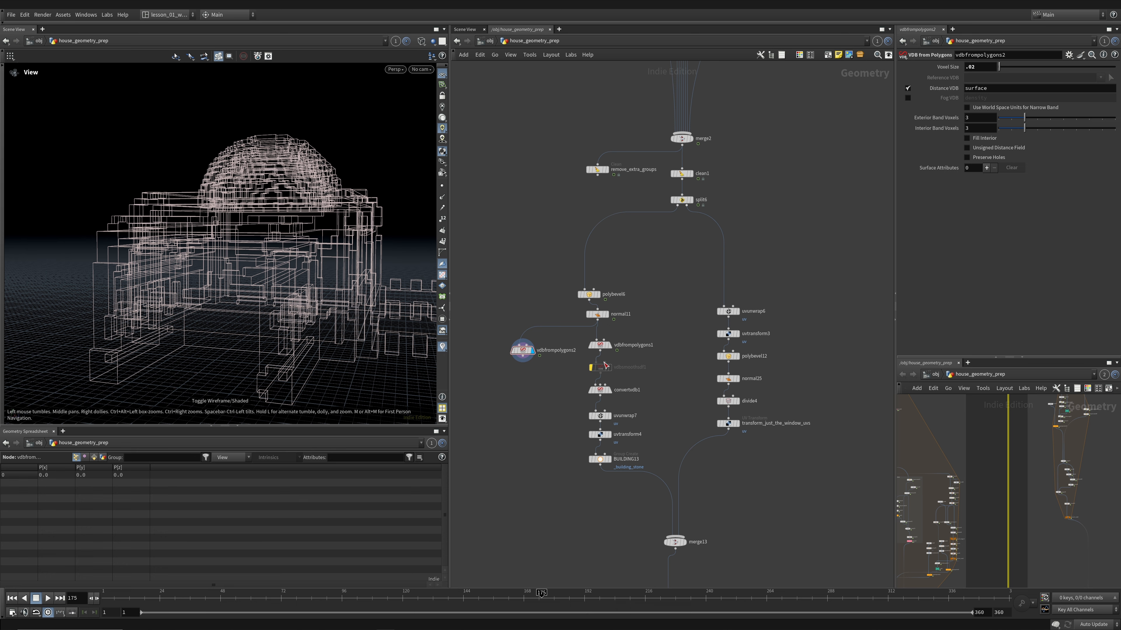
Step: Add a second Convert VDB node below the new VDB from Polygons node, connect them, and display its result
{"action": "left_click", "coordinate": [600, 390]}
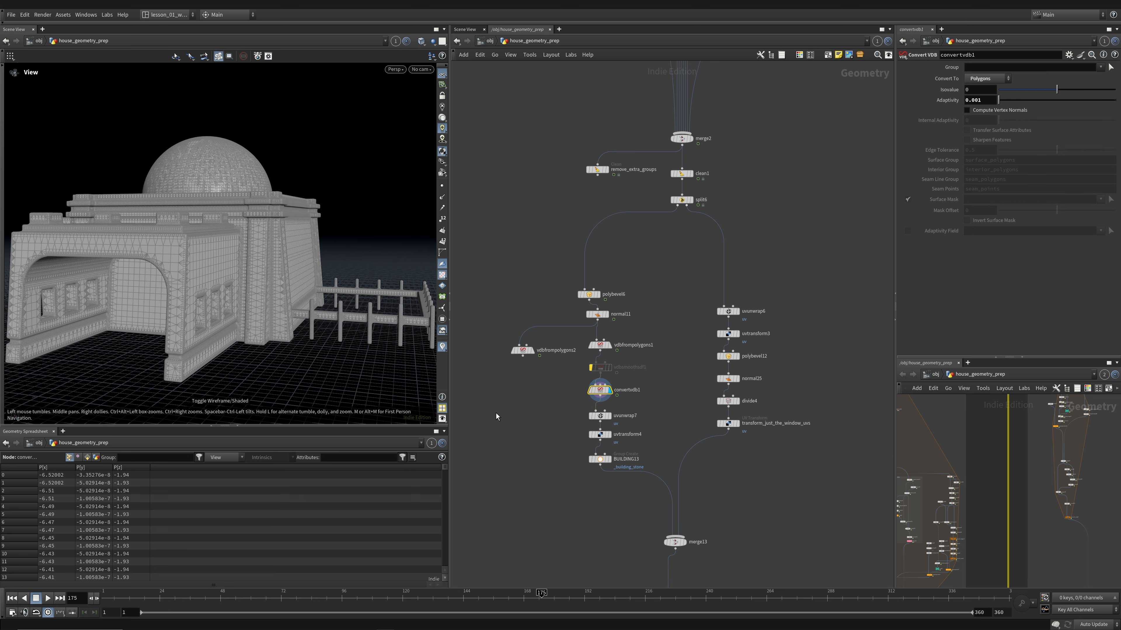
{"action": "key", "text": "Tab"}
{"action": "type", "text": "vdb conve"}
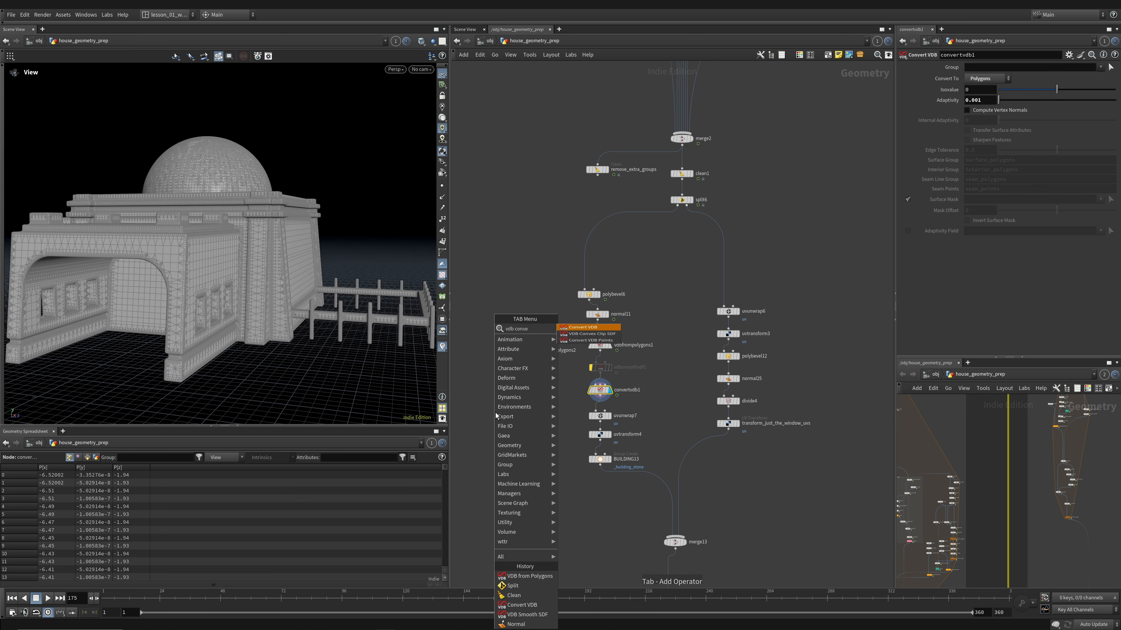
{"action": "key", "text": "Return"}
{"action": "mouse_move", "coordinate": [512, 380]}
{"action": "left_mouse_down"}
{"action": "mouse_move", "coordinate": [523, 373]}
{"action": "mouse_move", "coordinate": [508, 385]}
{"action": "mouse_move", "coordinate": [523, 379]}
{"action": "mouse_move", "coordinate": [533, 404]}
{"action": "left_mouse_up"}
{"action": "key", "text": "y"}
{"action": "left_click", "coordinate": [524, 390]}
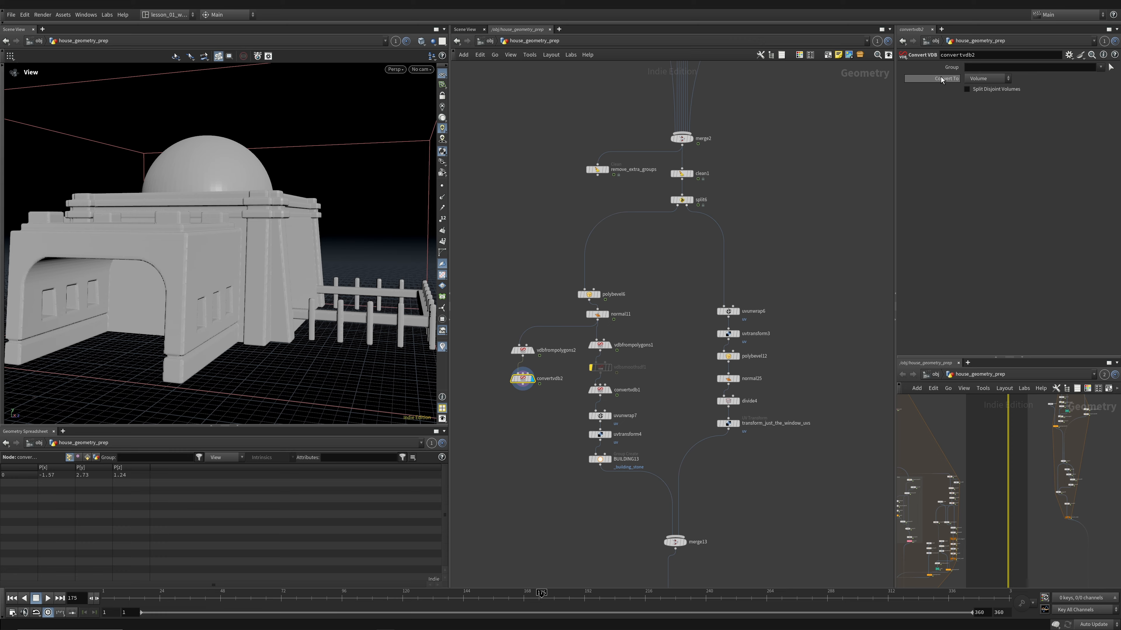
Step: Set the new Convert VDB node to convert to Polygons and inspect the building mesh in wireframe and shaded display
{"action": "left_click", "coordinate": [987, 78]}
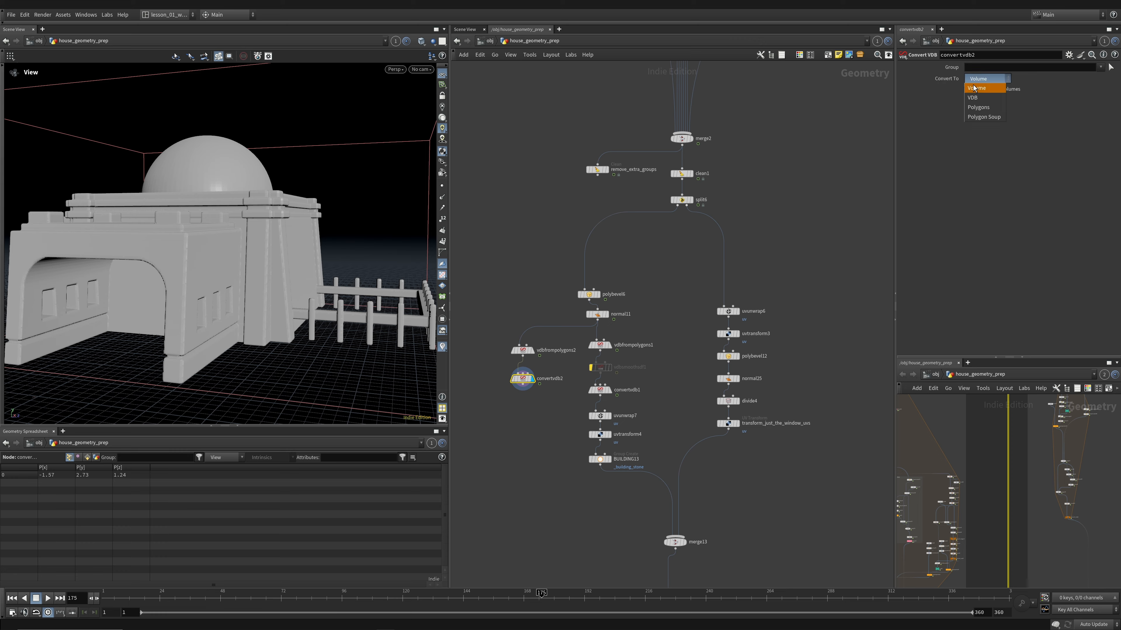
{"action": "left_click", "coordinate": [983, 101]}
{"action": "left_click_drag", "start_coordinate": [260, 304], "coordinate": [197, 265]}
{"action": "key", "text": "w"}
{"action": "right_click_drag", "start_coordinate": [197, 266], "coordinate": [383, 228]}
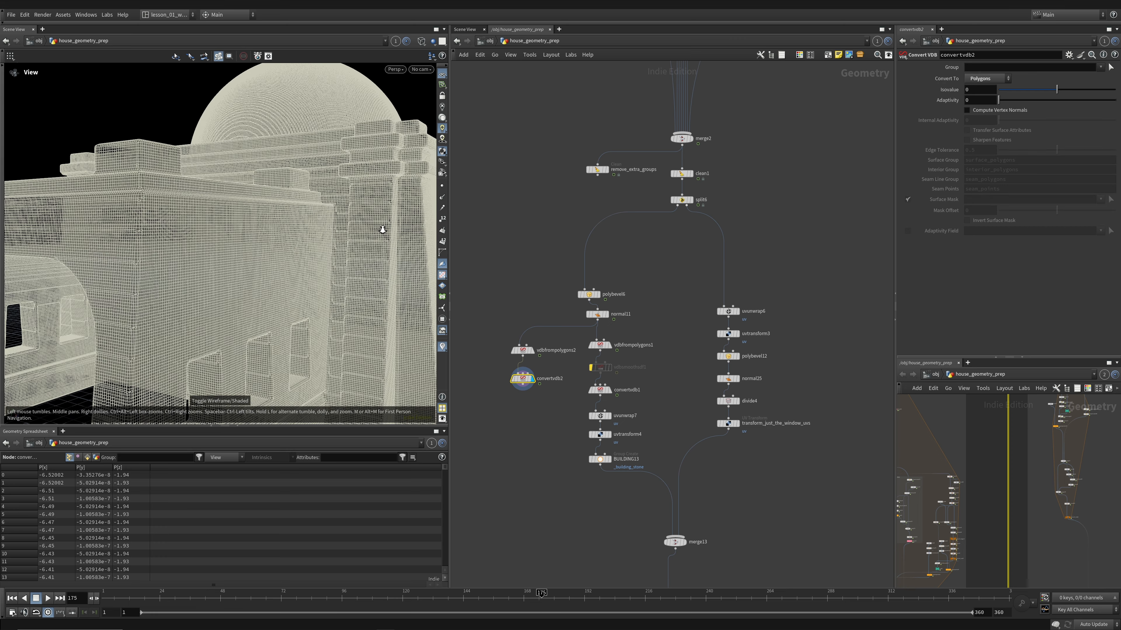
{"action": "key", "text": "w"}
{"action": "left_click_drag", "start_coordinate": [231, 256], "coordinate": [172, 255]}
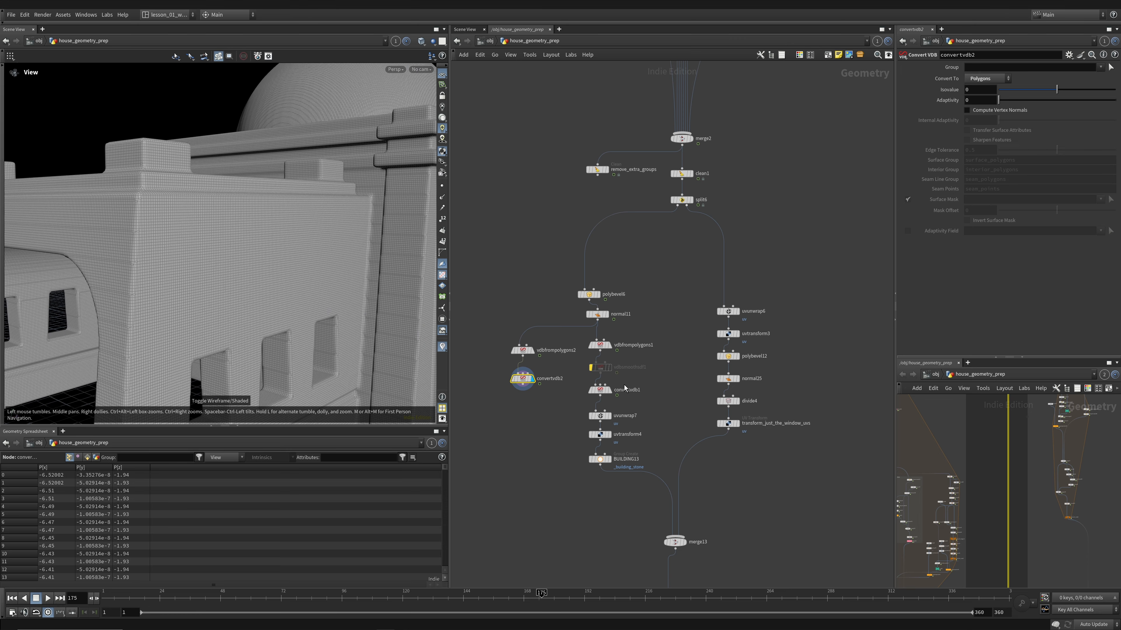
Step: Compare the existing Convert VDB mesh with the new node's mesh, examining the polygons around the wall corner
{"action": "left_click", "coordinate": [608, 389]}
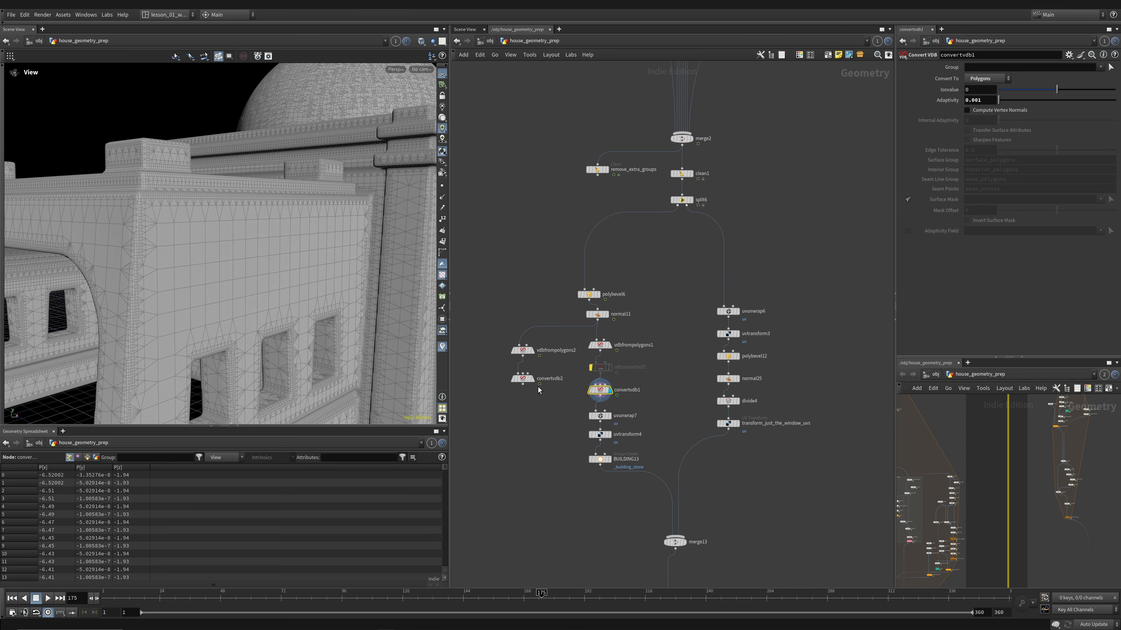
{"action": "left_click", "coordinate": [531, 378]}
{"action": "right_click_drag", "start_coordinate": [123, 238], "coordinate": [317, 231]}
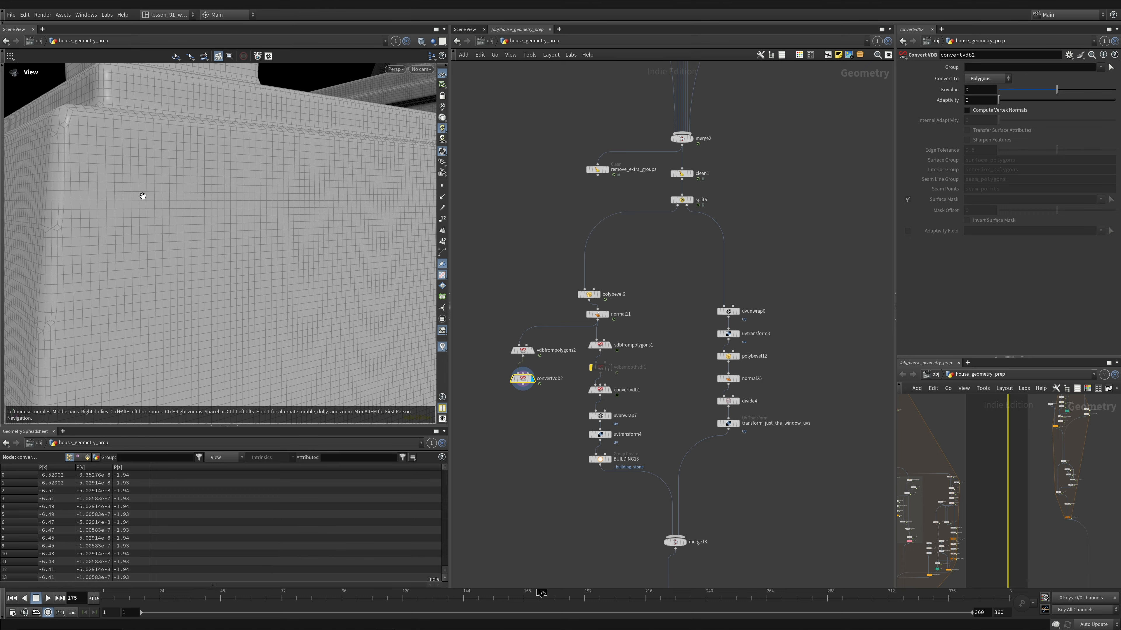
{"action": "right_click_drag", "start_coordinate": [155, 194], "coordinate": [228, 202]}
{"action": "middle_click_drag", "start_coordinate": [238, 204], "coordinate": [344, 214]}
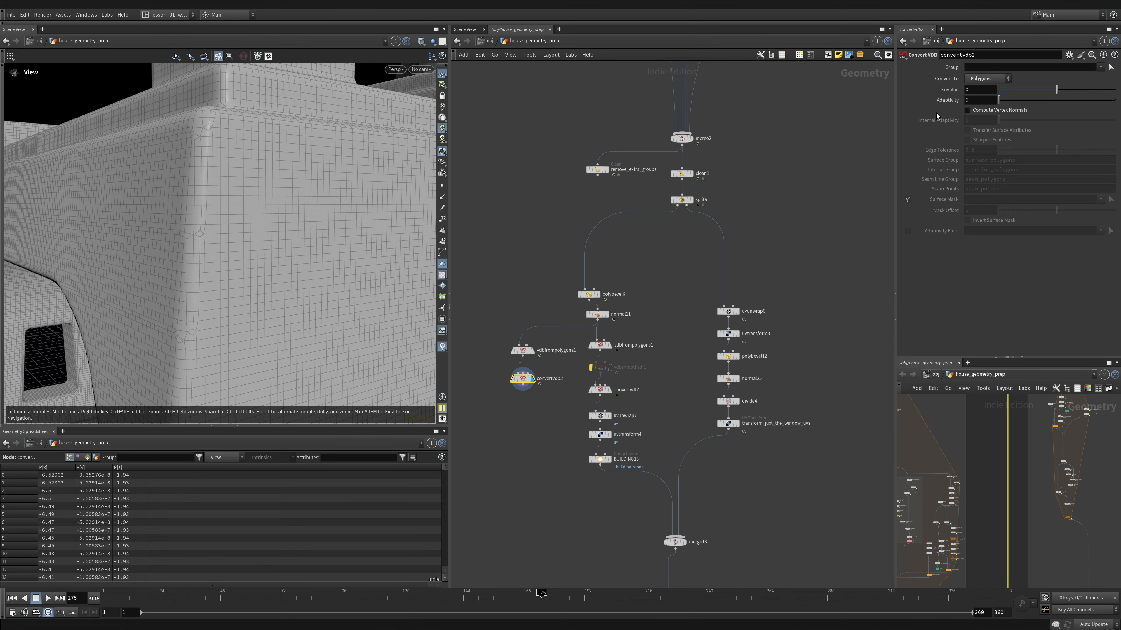
Step: Set the new Convert VDB node's adaptivity to 0.001, inspect the walls, and check the node's geometry information
{"action": "left_click", "coordinate": [979, 100]}
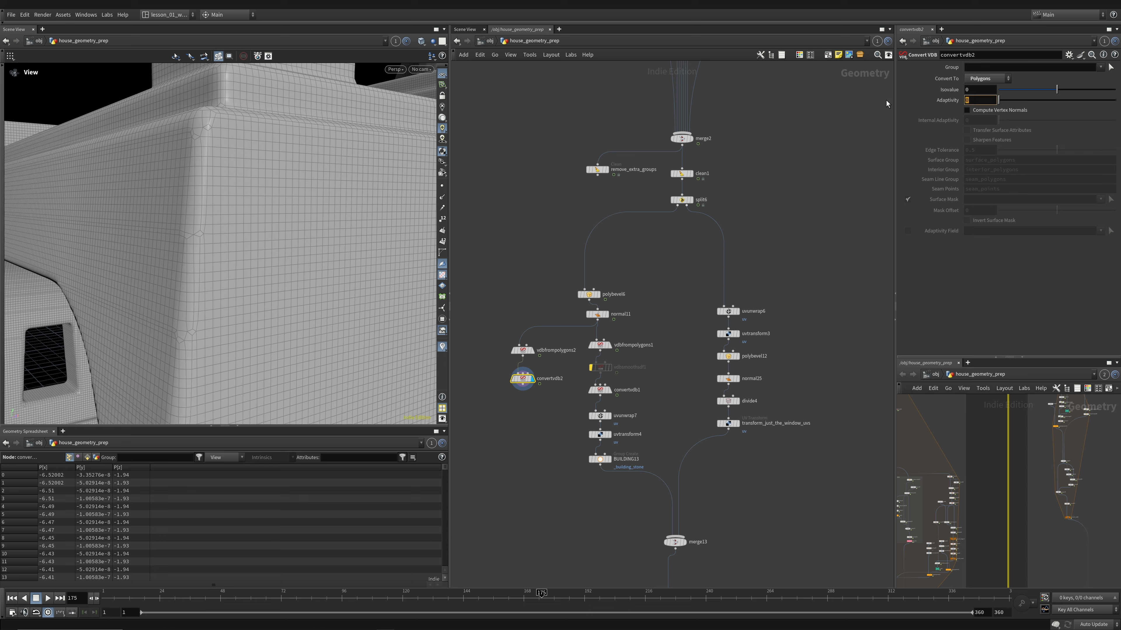
{"action": "type", "text": ".001"}
{"action": "key", "text": "Return"}
{"action": "mouse_move", "coordinate": [252, 208]}
{"action": "right_mouse_down"}
{"action": "mouse_move", "coordinate": [188, 206]}
{"action": "mouse_move", "coordinate": [191, 237]}
{"action": "right_mouse_up"}
{"action": "mouse_move", "coordinate": [287, 230]}
{"action": "left_mouse_down"}
{"action": "mouse_move", "coordinate": [214, 221]}
{"action": "mouse_move", "coordinate": [221, 207]}
{"action": "mouse_move", "coordinate": [206, 231]}
{"action": "left_mouse_up"}
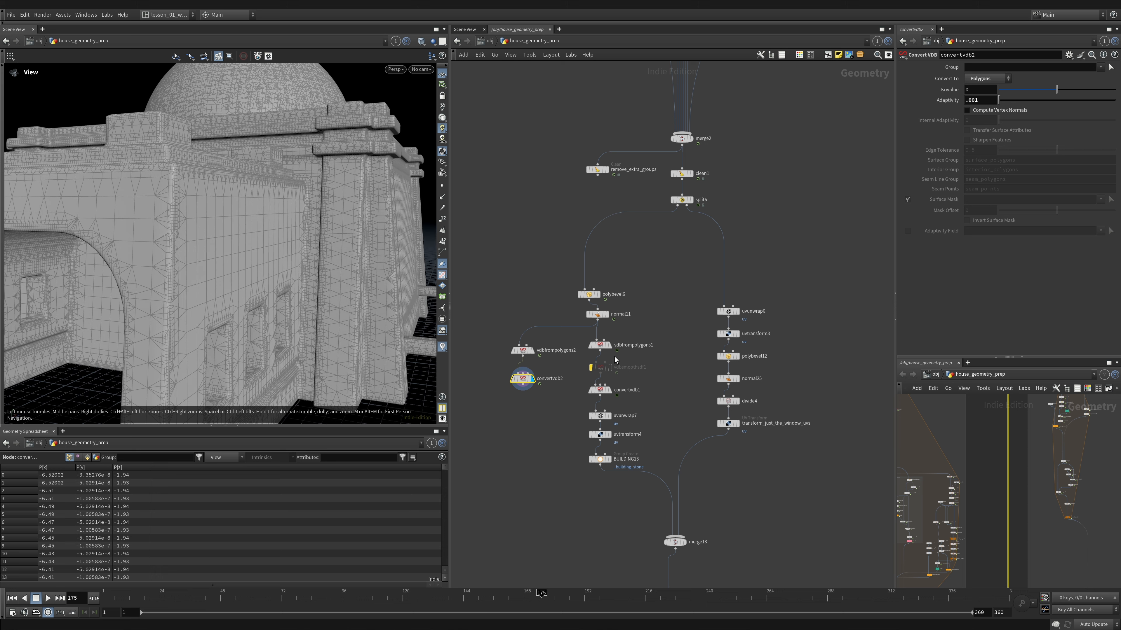
{"action": "middle_click", "coordinate": [523, 382]}
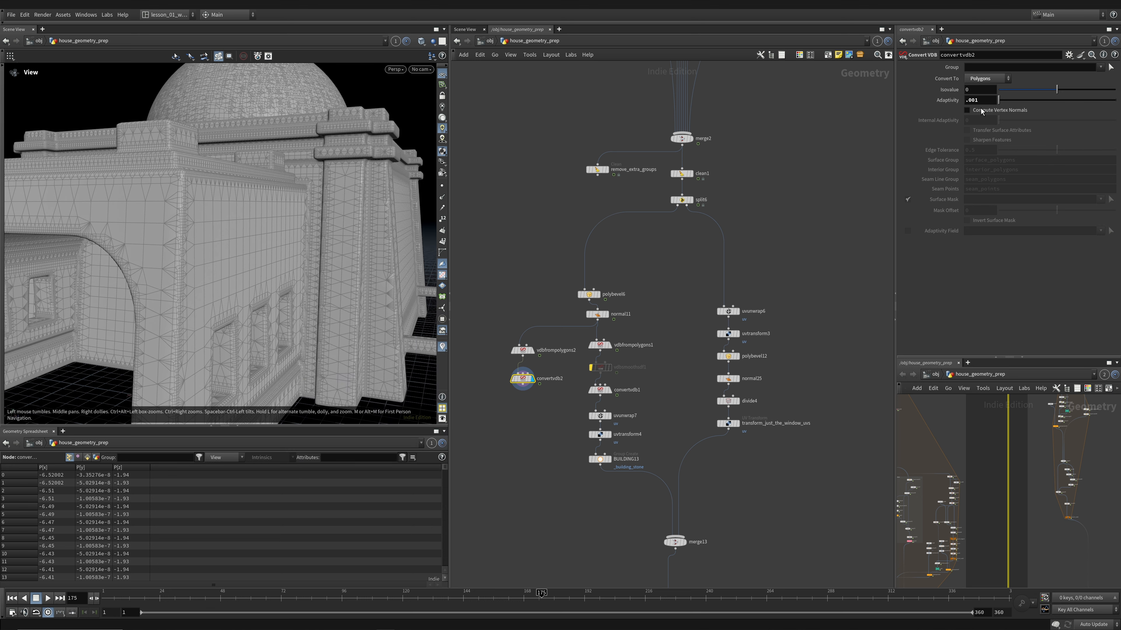
Step: Set the new Convert VDB node's adaptivity to 0 and check its geometry information for comparison
{"action": "key", "text": "Return"}
{"action": "double_click", "coordinate": [978, 99]}
{"action": "type", "text": "0"}
{"action": "key", "text": "Return"}
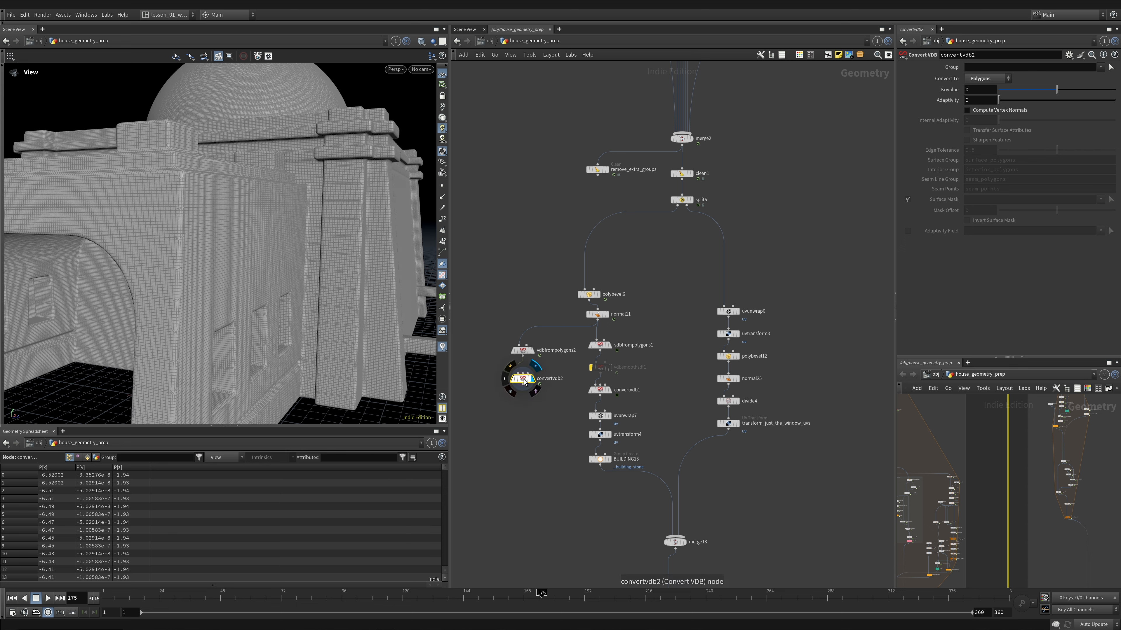
{"action": "middle_click", "coordinate": [520, 378]}
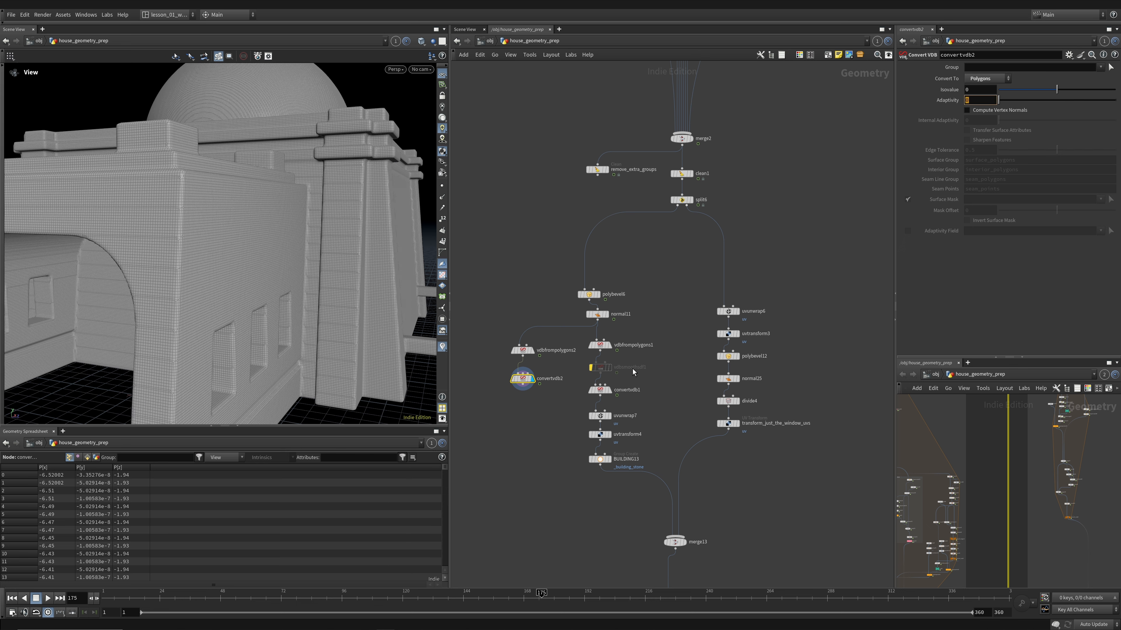
Step: Display the existing Convert VDB result, check its geometry information, and save the scene
{"action": "left_click", "coordinate": [603, 390]}
{"action": "middle_click", "coordinate": [603, 394]}
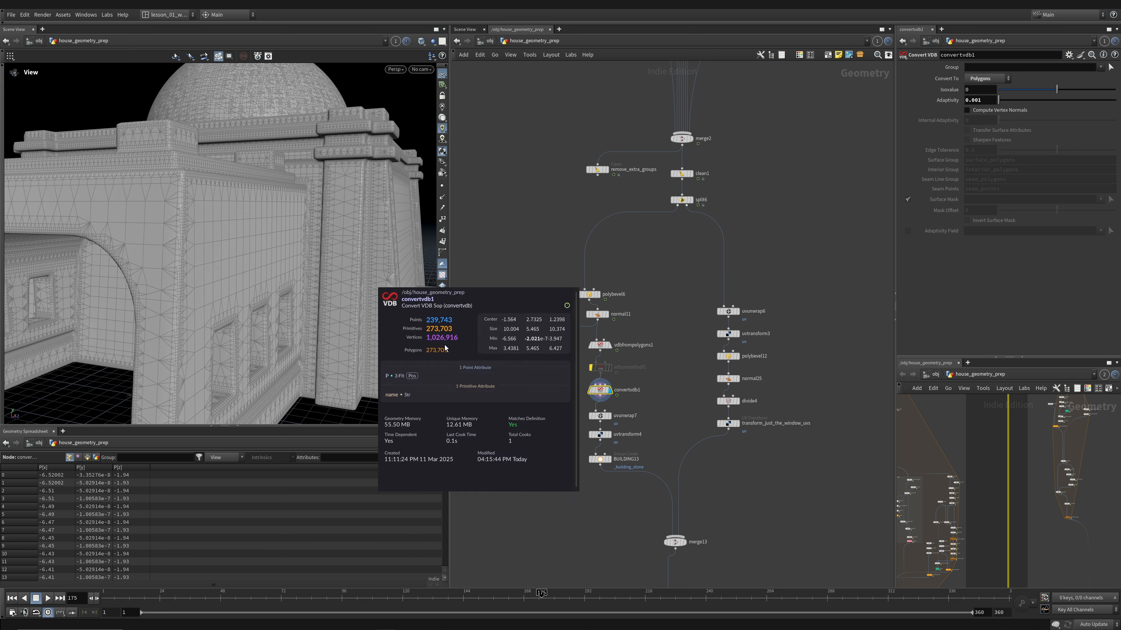
{"action": "key", "text": "ctrl+s"}
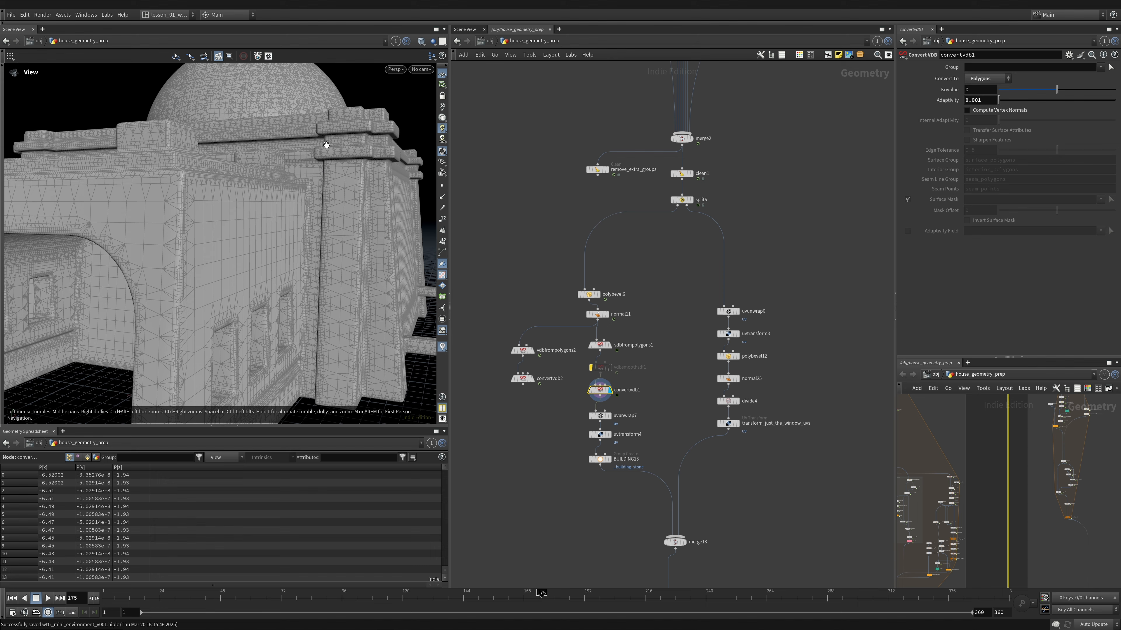
{"action": "right_click_drag", "start_coordinate": [302, 185], "coordinate": [260, 193]}
{"action": "left_click_drag", "start_coordinate": [260, 193], "coordinate": [417, 354]}
Step: Try adding a new UV Unwrap node beside the stone branch's existing one, and delete it again
{"action": "left_click", "coordinate": [610, 416]}
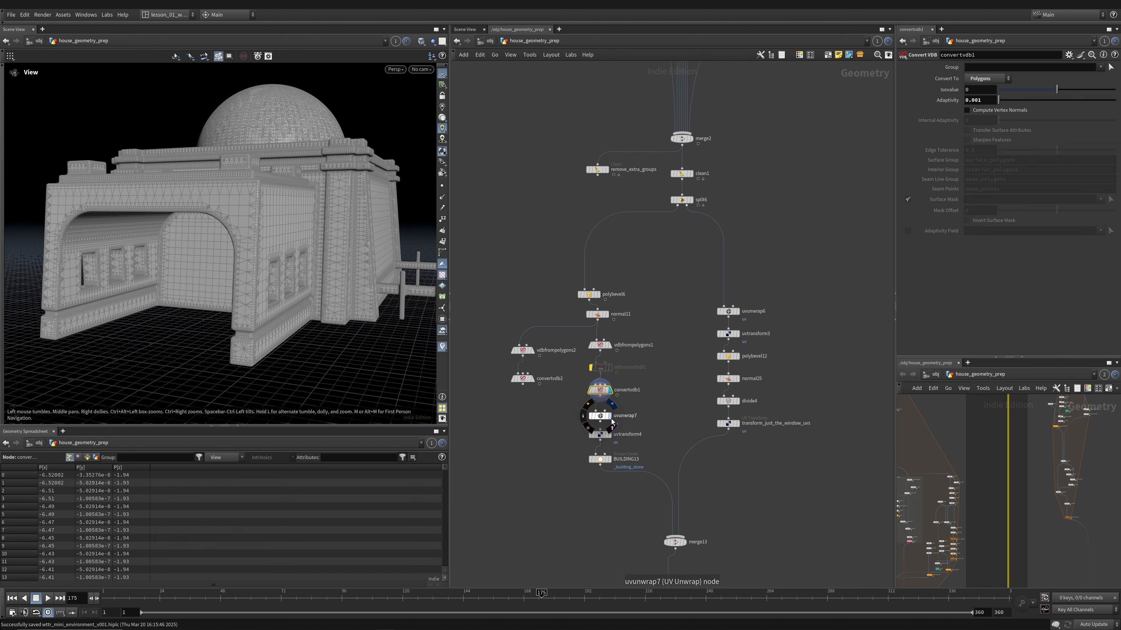
{"action": "key", "text": "Tab"}
{"action": "type", "text": "uvun"}
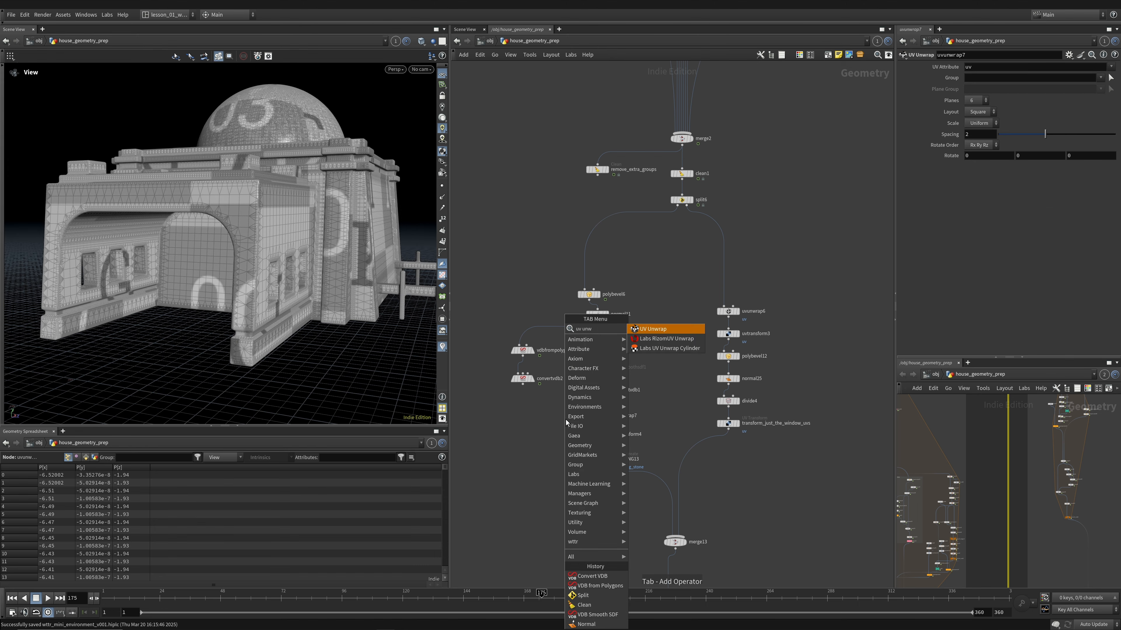
{"action": "key", "text": "Return"}
{"action": "left_click", "coordinate": [565, 419]}
{"action": "left_click", "coordinate": [600, 396]}
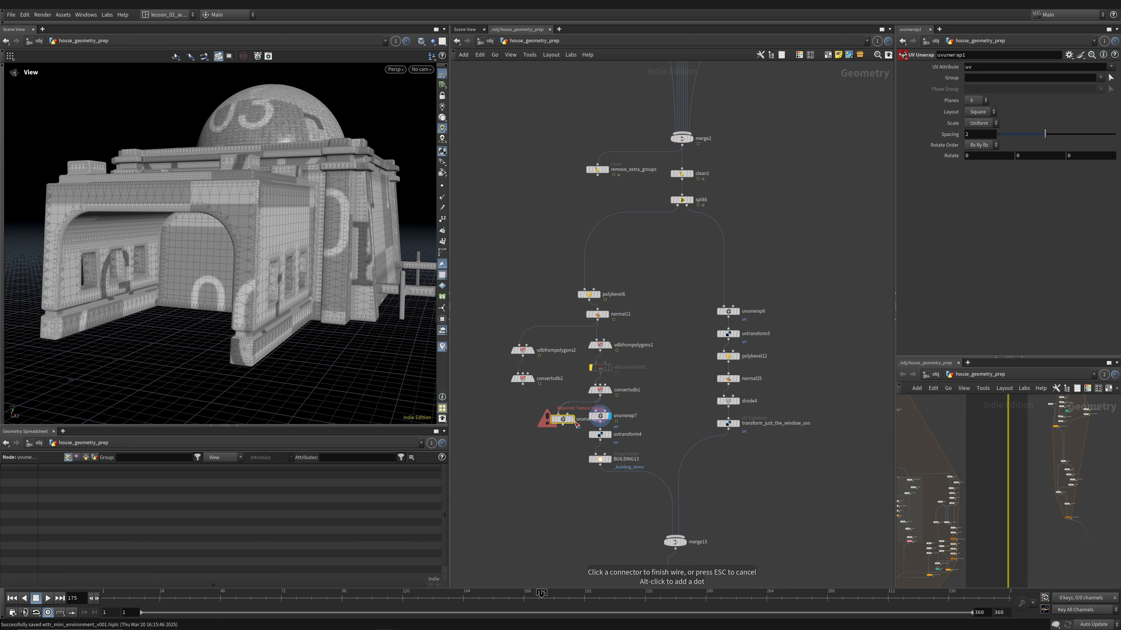
{"action": "left_click", "coordinate": [558, 414]}
{"action": "left_click", "coordinate": [572, 418]}
{"action": "mouse_move", "coordinate": [345, 261]}
{"action": "left_mouse_down"}
{"action": "mouse_move", "coordinate": [308, 265]}
{"action": "mouse_move", "coordinate": [332, 254]}
{"action": "left_mouse_up"}
{"action": "left_click_drag", "start_coordinate": [259, 104], "coordinate": [309, 126]}
{"action": "key", "text": "Delete"}
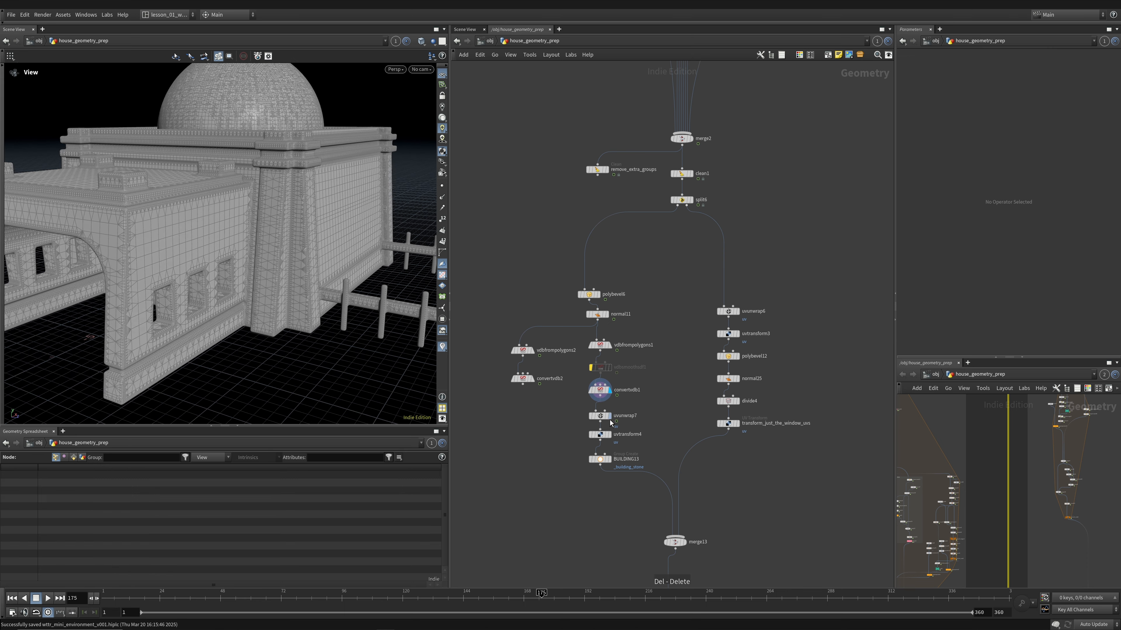
Step: Display the stone branch's existing UV Unwrap result and examine the checker pattern on the building from several sides
{"action": "left_click", "coordinate": [609, 416]}
{"action": "left_click", "coordinate": [601, 417]}
{"action": "left_click_drag", "start_coordinate": [228, 253], "coordinate": [187, 260]}
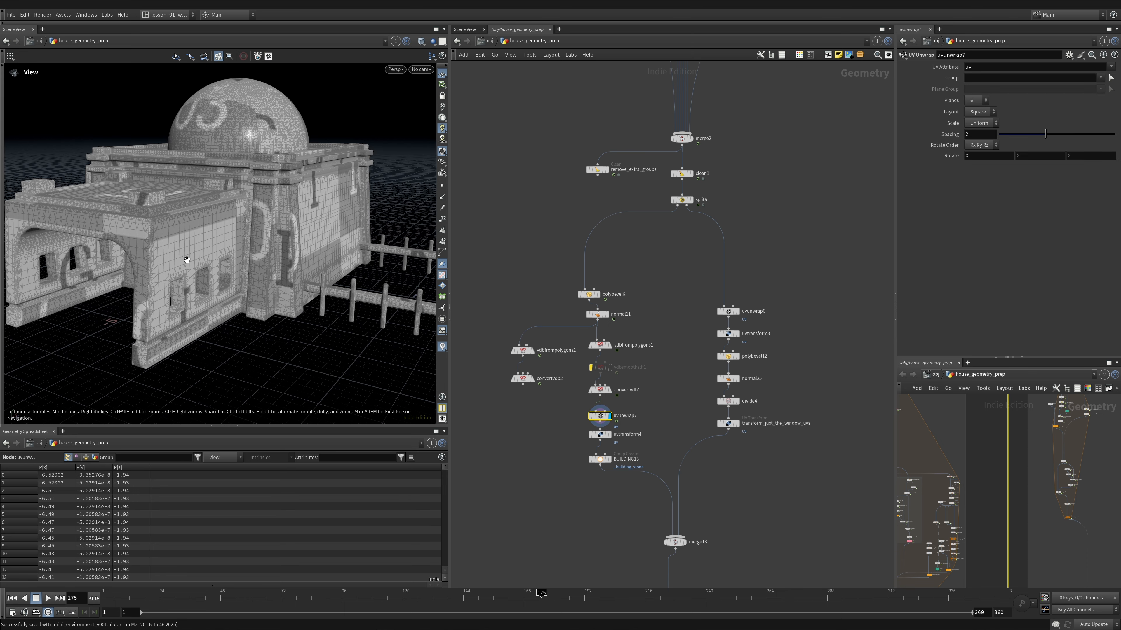
{"action": "left_click_drag", "start_coordinate": [150, 216], "coordinate": [324, 219]}
{"action": "middle_click_drag", "start_coordinate": [324, 218], "coordinate": [294, 226]}
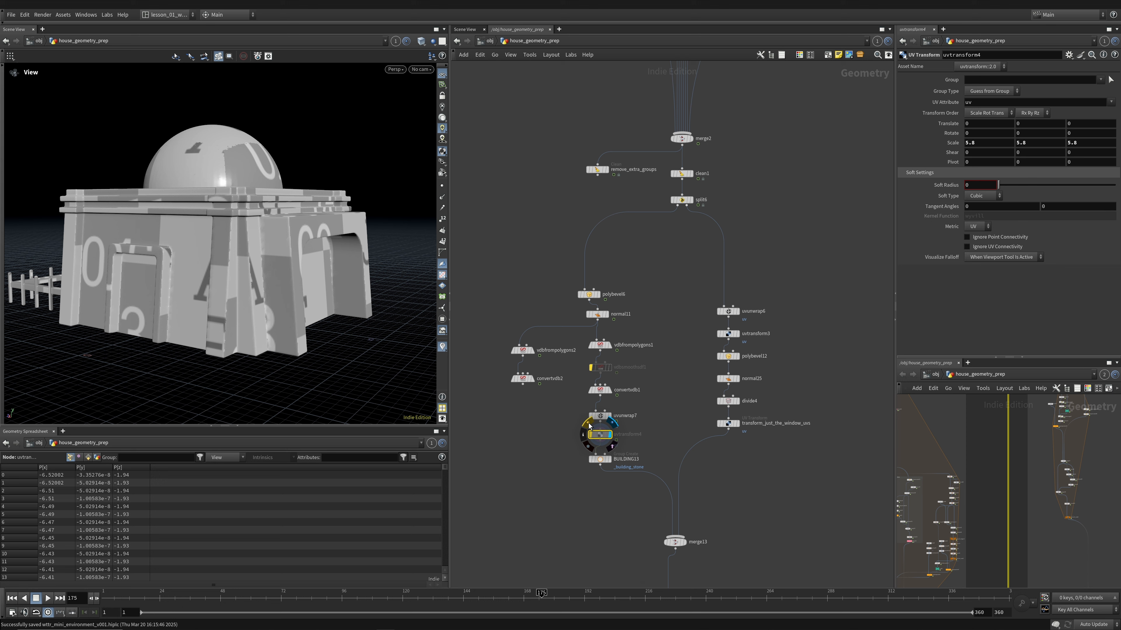
Step: Re-enable the stone branch's UV Transform, space it and the building stone group node slightly lower, and save the scene
{"action": "left_click", "coordinate": [608, 434]}
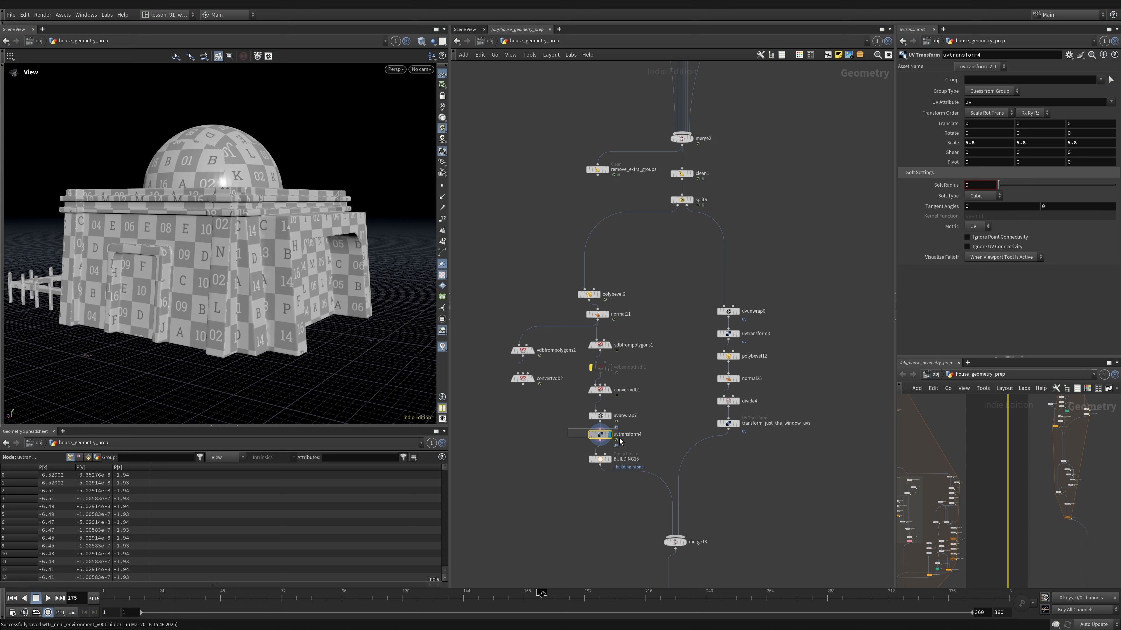
{"action": "left_click_drag", "start_coordinate": [619, 438], "coordinate": [600, 441]}
{"action": "key", "text": "ctrl+s"}
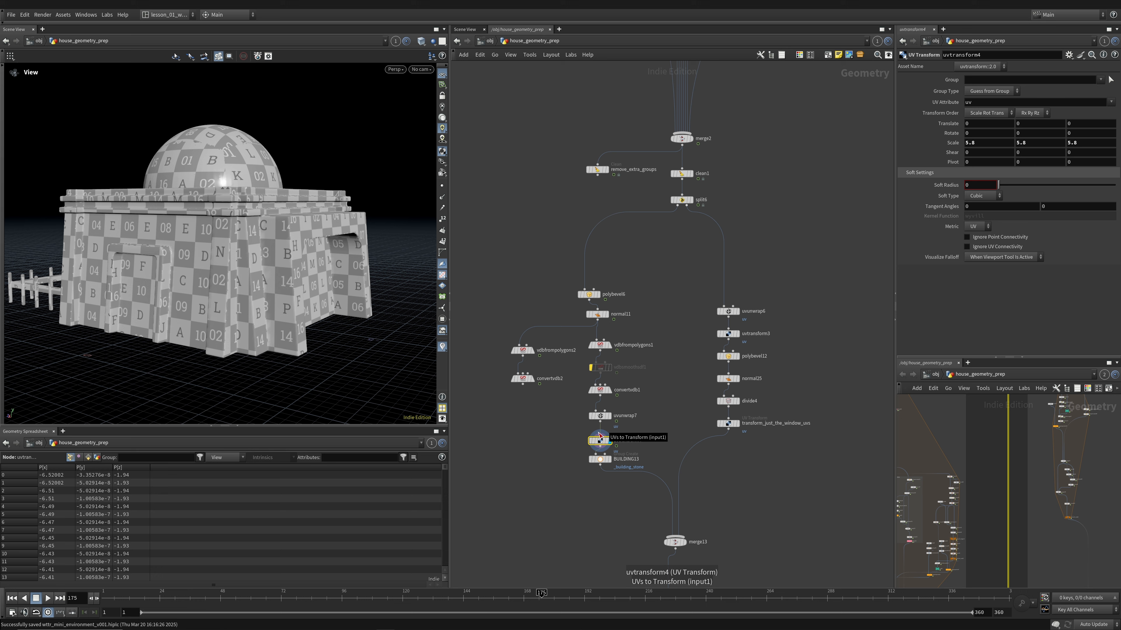
{"action": "left_click_drag", "start_coordinate": [603, 459], "coordinate": [601, 464]}
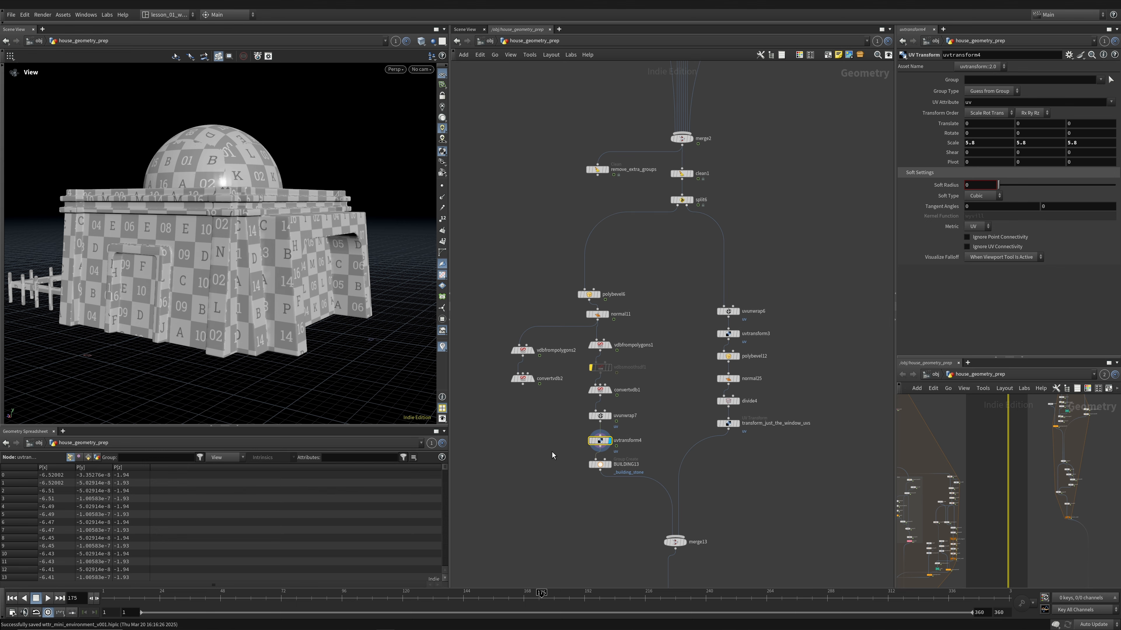
Step: Inspect the building stone Group Create node's result and information, and compare it with the UV Transform before it
{"action": "left_click", "coordinate": [599, 465]}
{"action": "left_click", "coordinate": [609, 465]}
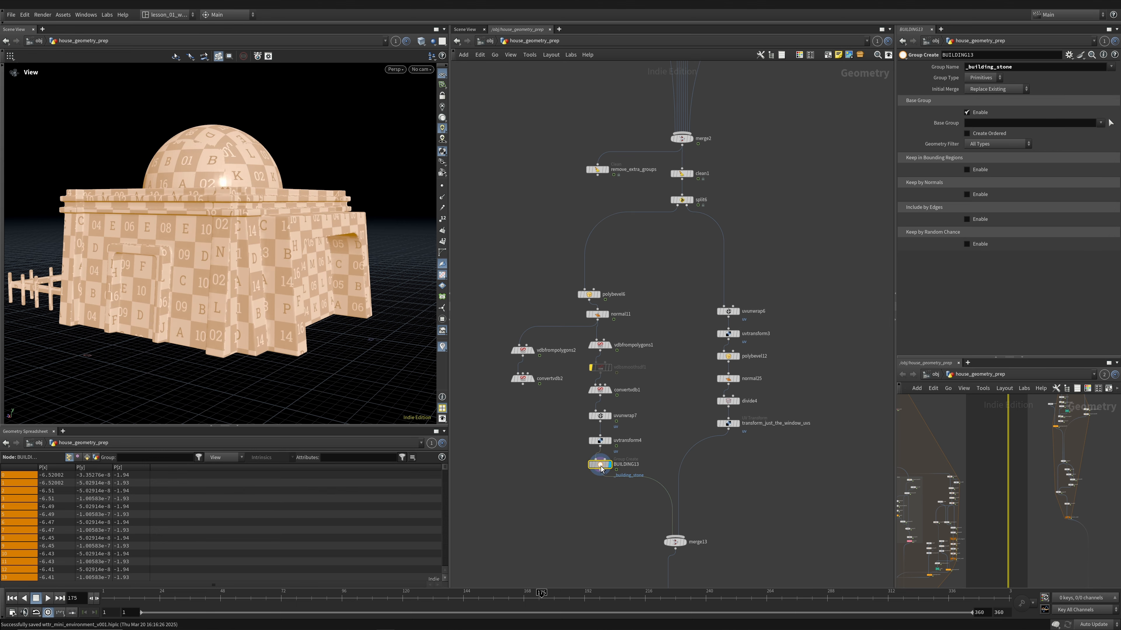
{"action": "middle_click", "coordinate": [601, 468]}
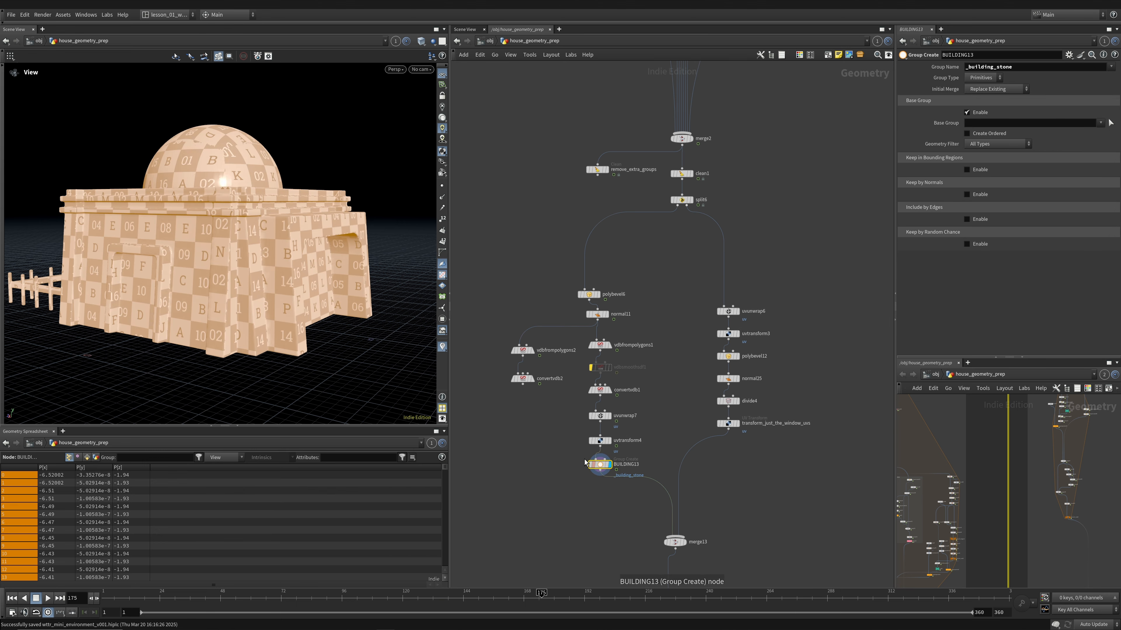
{"action": "left_click", "coordinate": [610, 440]}
{"action": "left_click", "coordinate": [599, 440]}
{"action": "middle_click", "coordinate": [599, 441]}
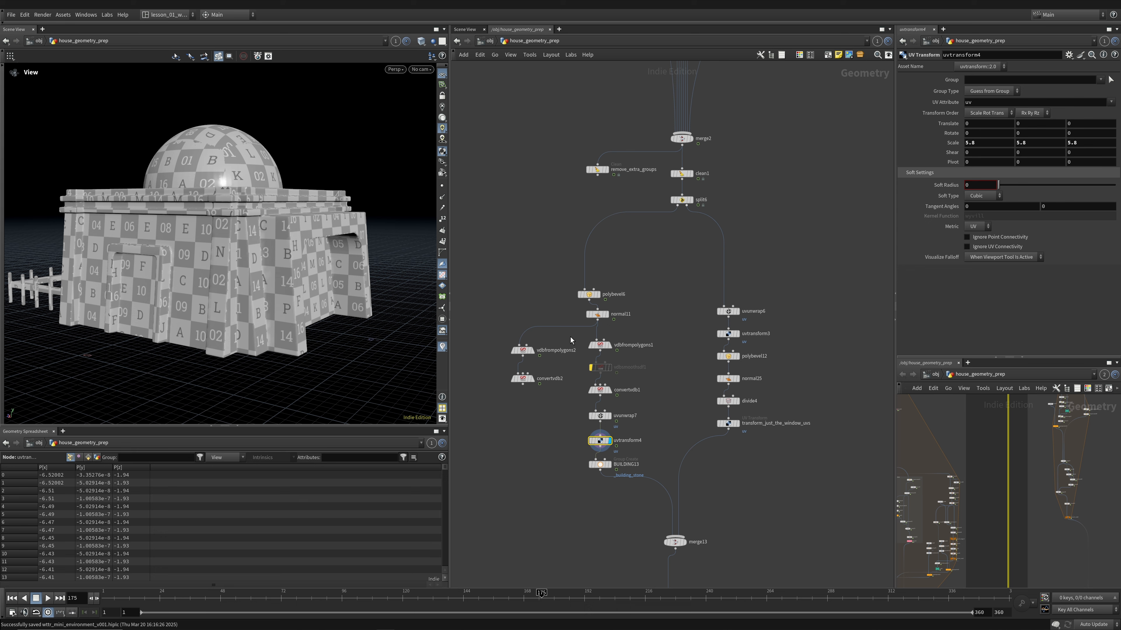
Step: Review the stone branch by displaying its original VDB from Polygons, Convert VDB and building stone group results in turn
{"action": "left_click_drag", "start_coordinate": [570, 337], "coordinate": [619, 357]}
{"action": "left_click", "coordinate": [610, 346]}
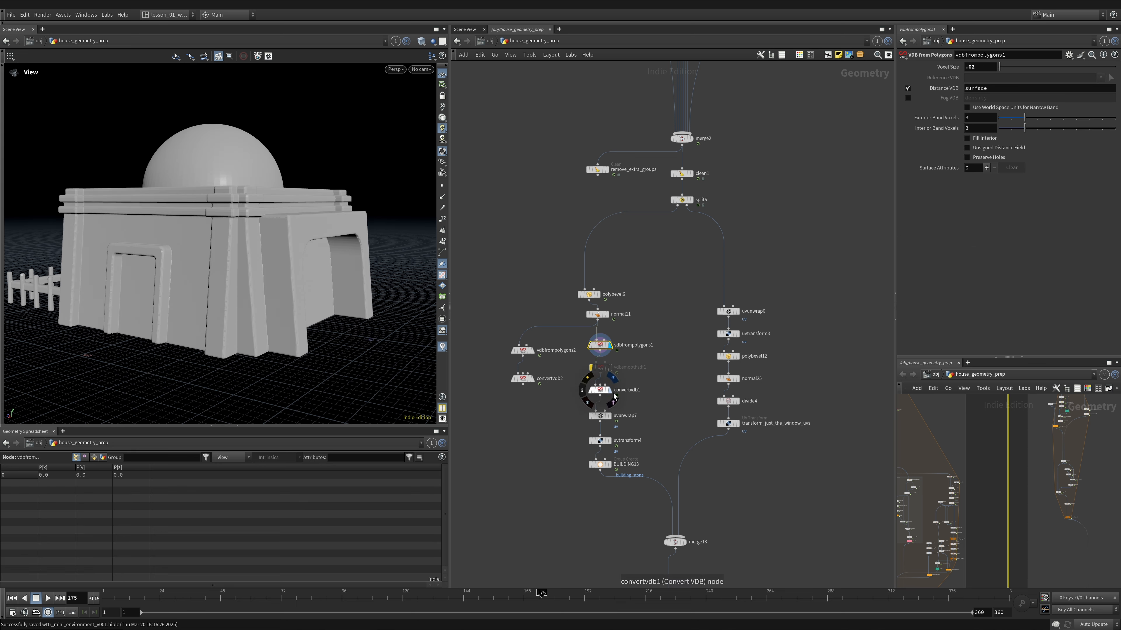
{"action": "left_click", "coordinate": [610, 390]}
{"action": "left_click", "coordinate": [608, 465]}
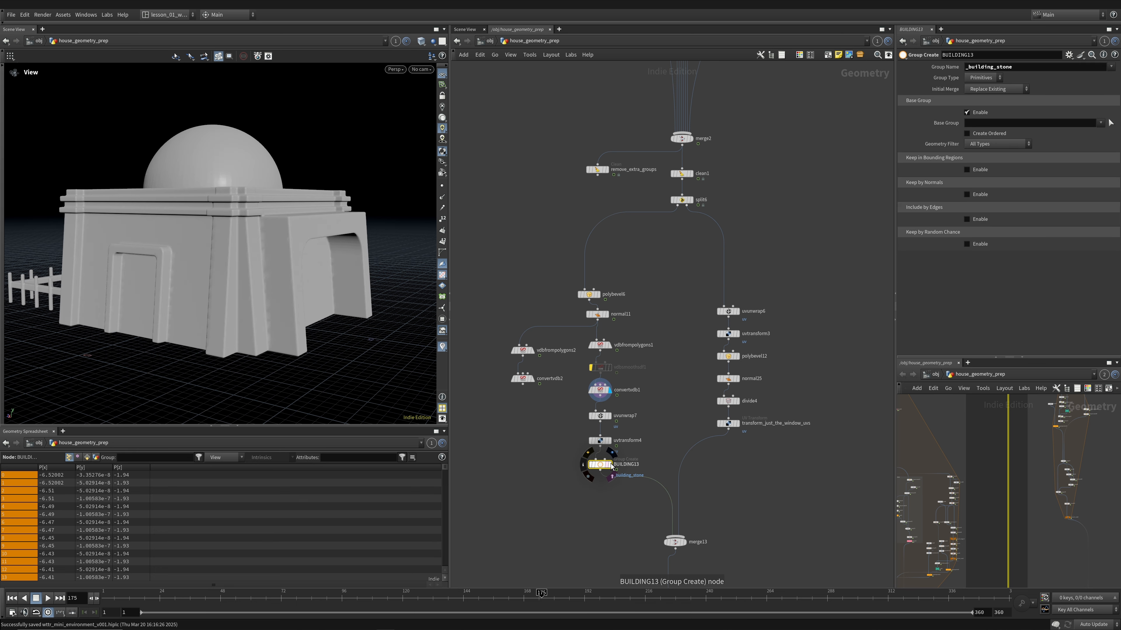
{"action": "left_click", "coordinate": [611, 465]}
Step: Check the rest and ambient occlusion mask nodes downstream of the merge, and display the non-stone branch's UV Unwrap result
{"action": "middle_click_drag", "start_coordinate": [611, 467], "coordinate": [576, 290]}
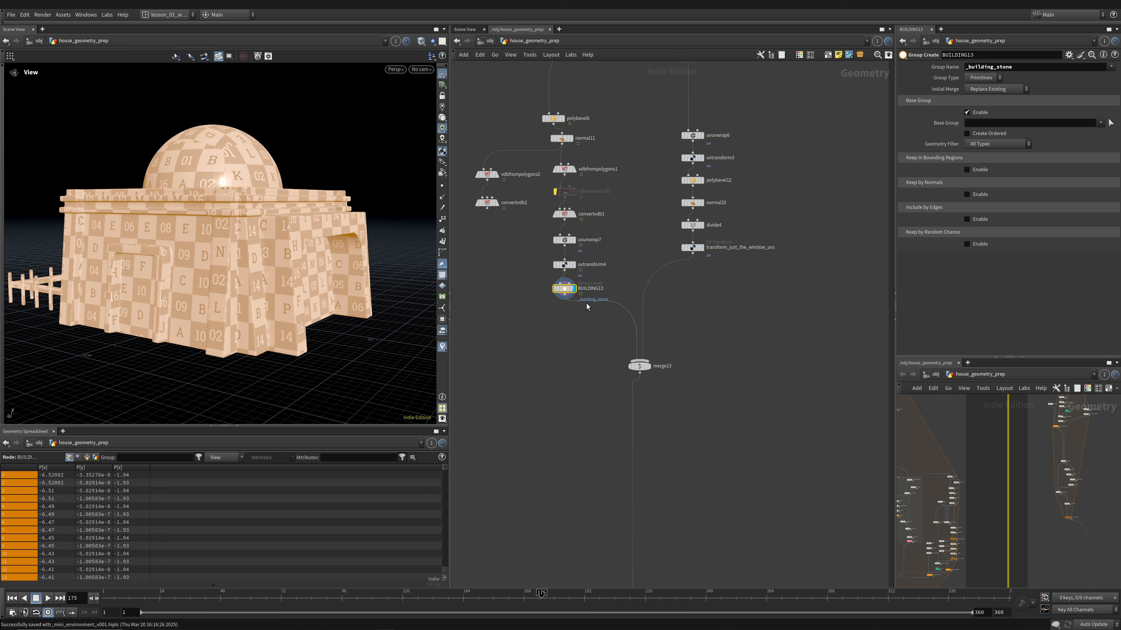
{"action": "scroll", "coordinate": [601, 517], "scroll_direction": "down", "scroll_amount": 3}
{"action": "middle_click_drag", "start_coordinate": [601, 517], "coordinate": [654, 254]}
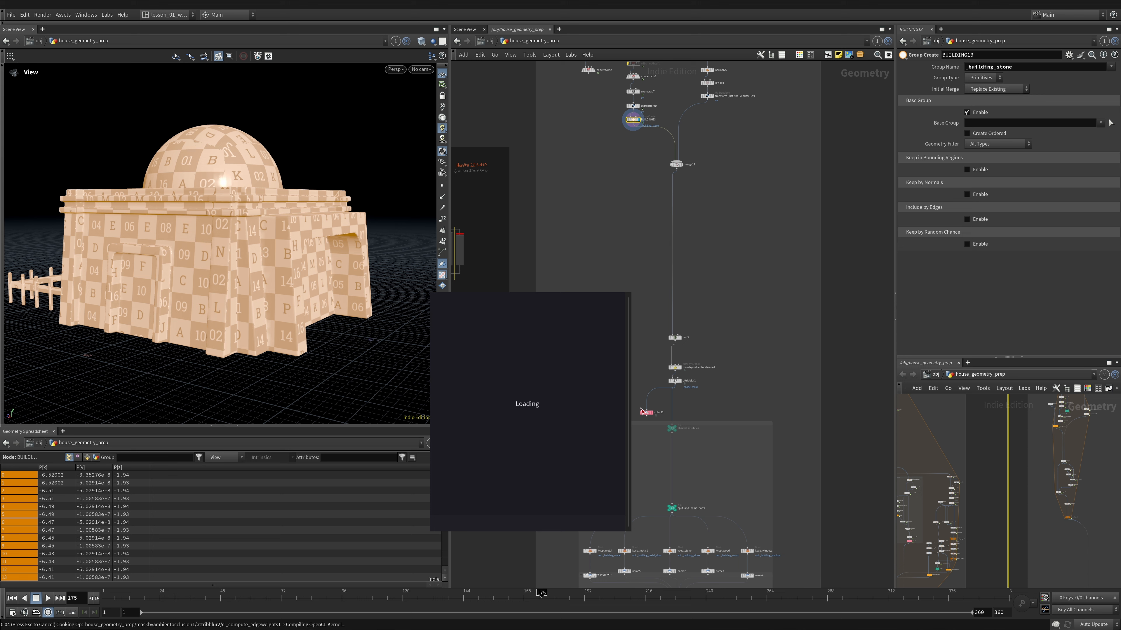
{"action": "scroll", "coordinate": [620, 355], "scroll_direction": "up", "scroll_amount": 5}
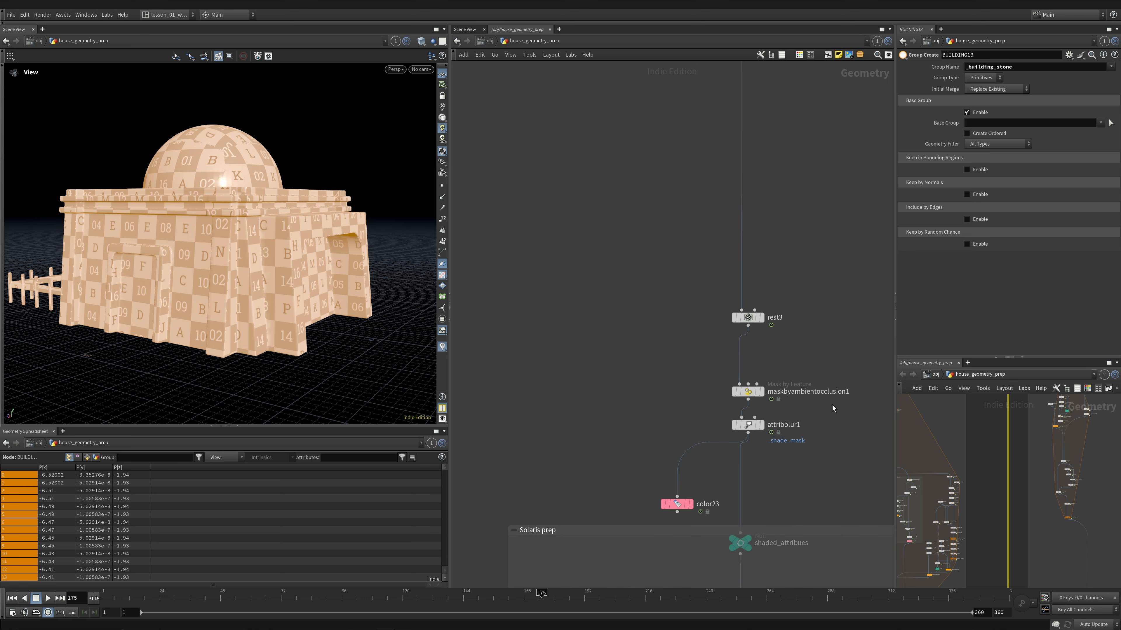
{"action": "key", "text": "1"}
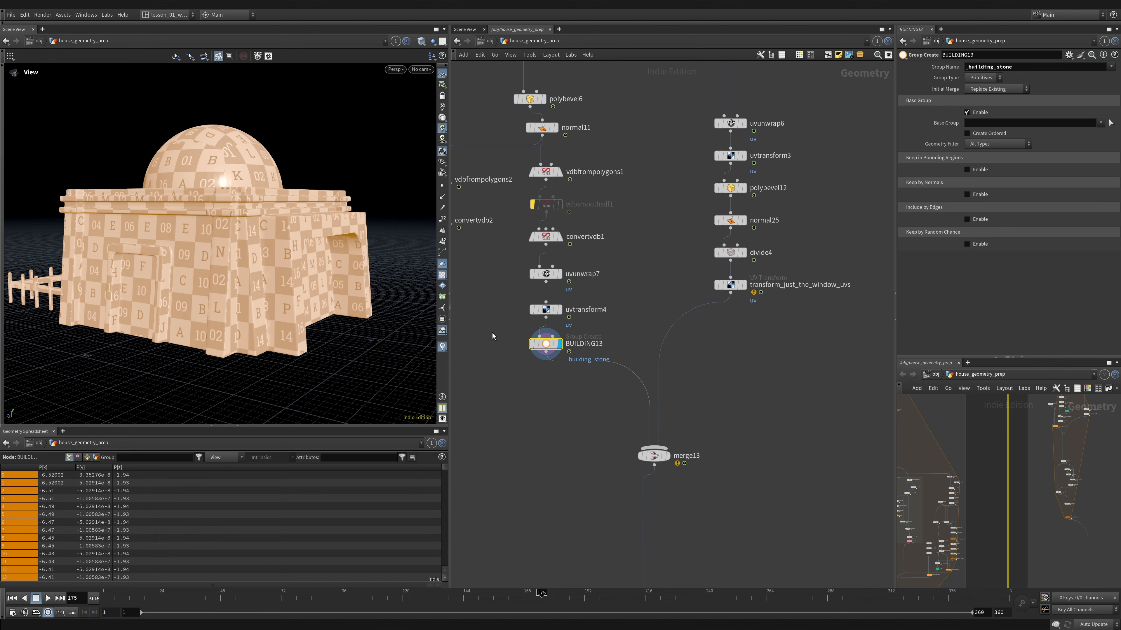
{"action": "left_click_drag", "start_coordinate": [199, 326], "coordinate": [278, 294]}
{"action": "middle_click_drag", "start_coordinate": [535, 260], "coordinate": [512, 518]}
{"action": "left_click", "coordinate": [718, 381]}
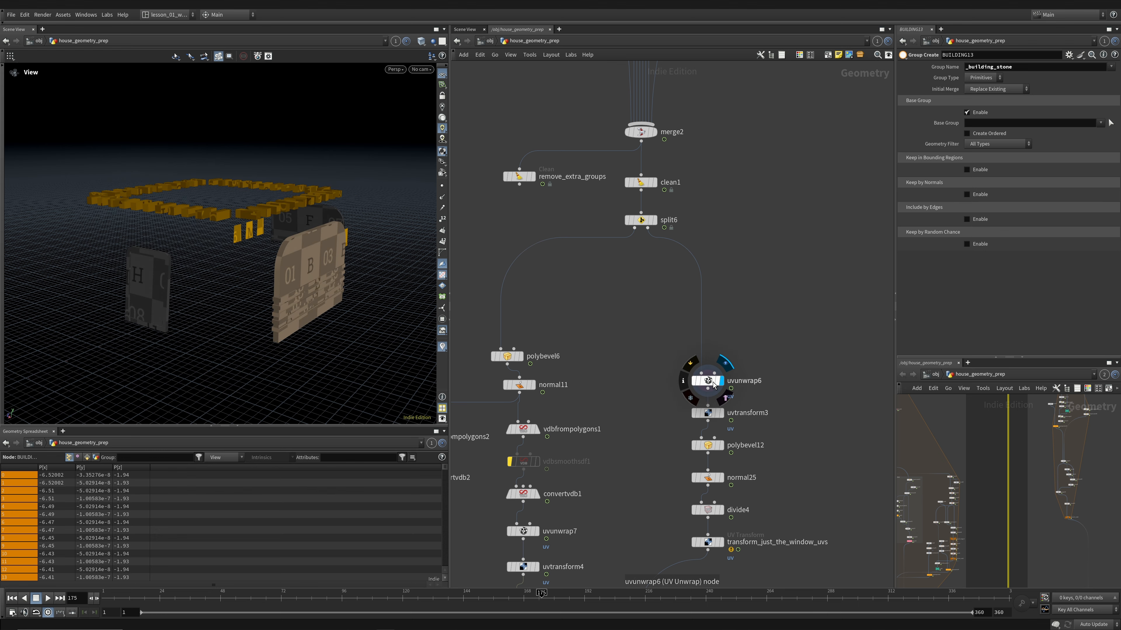
Step: Save the scene, and add a displayed Null node below the split, wired to the split's first output
{"action": "scroll", "coordinate": [302, 260], "scroll_direction": "up", "scroll_amount": 1}
{"action": "key", "text": "ctrl+s"}
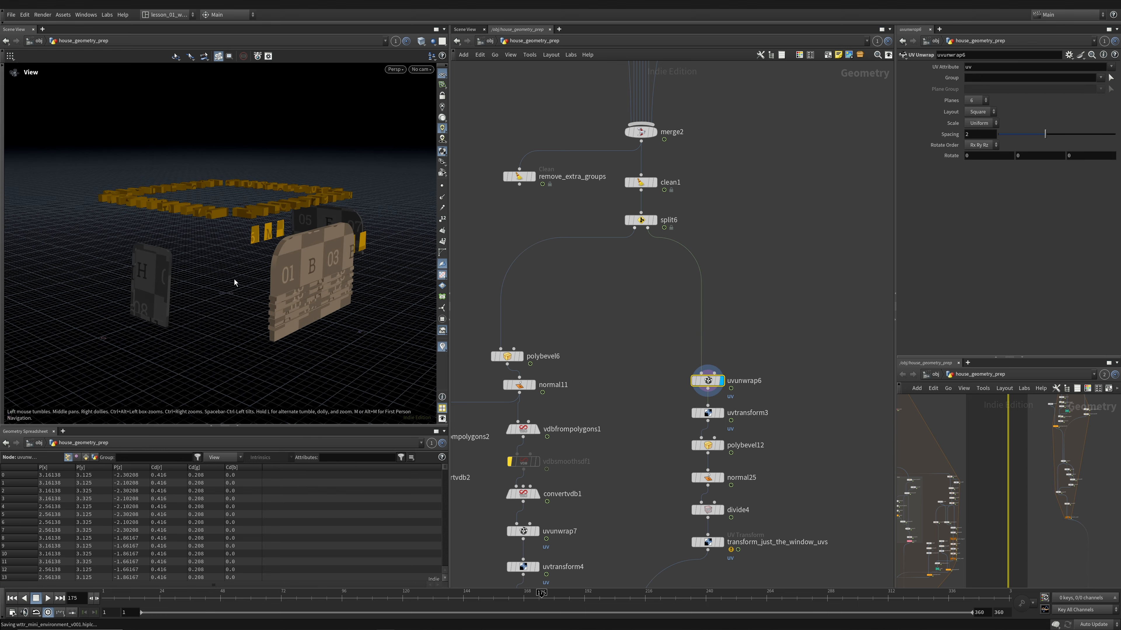
{"action": "left_click_drag", "start_coordinate": [234, 282], "coordinate": [375, 208]}
{"action": "key", "text": "Tab"}
{"action": "type", "text": "nul"}
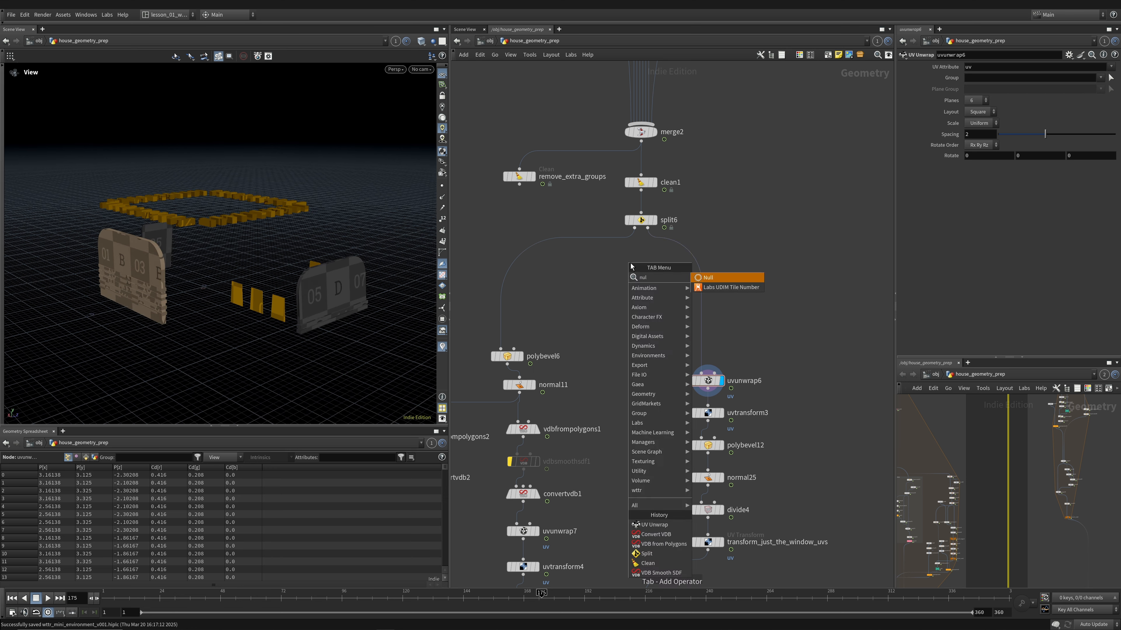
{"action": "key", "text": "Return"}
{"action": "left_click", "coordinate": [635, 302]}
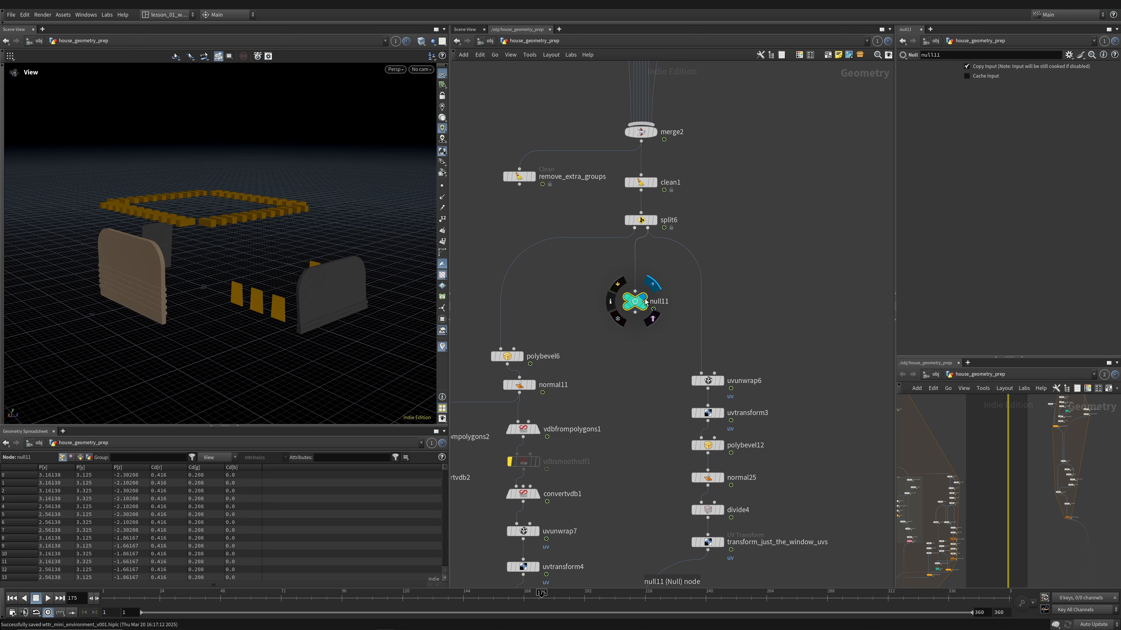
{"action": "left_click_drag", "start_coordinate": [645, 302], "coordinate": [640, 302]}
{"action": "left_click_drag", "start_coordinate": [634, 228], "coordinate": [629, 291]}
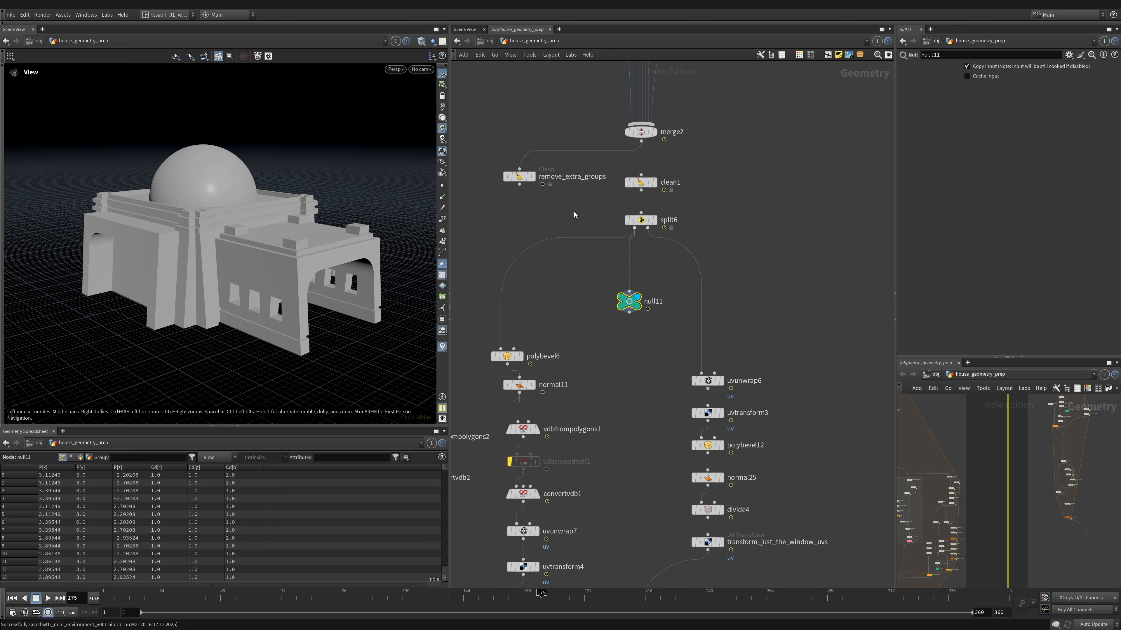
Step: Rewire the Null node to the split's second output and examine the non-stone pieces from several sides
{"action": "left_click", "coordinate": [639, 220]}
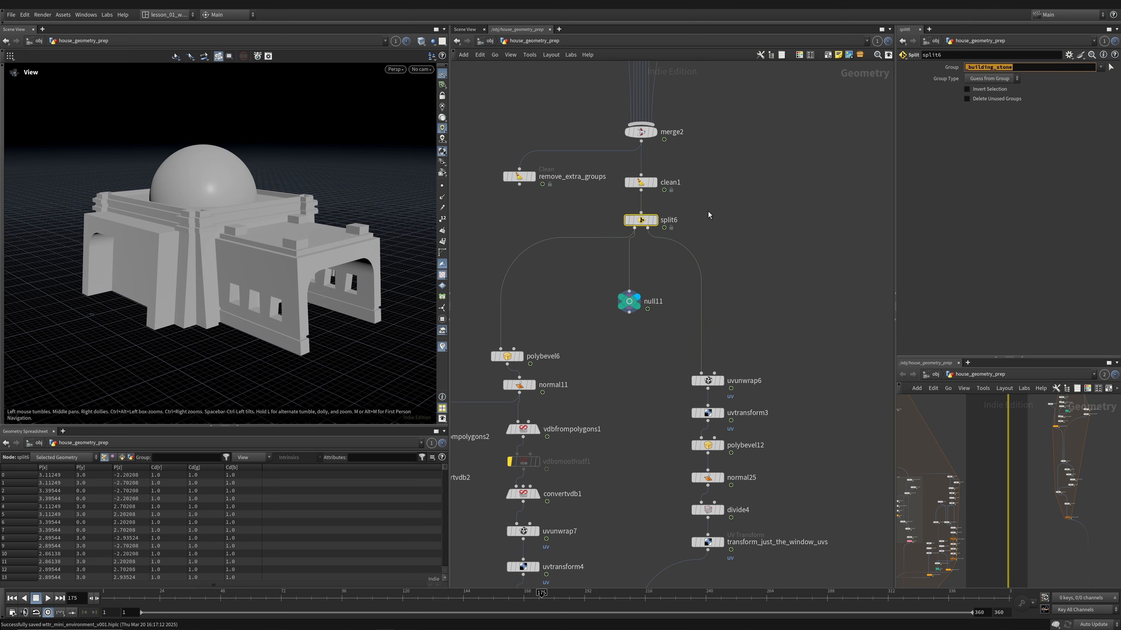
{"action": "left_click_drag", "start_coordinate": [647, 228], "coordinate": [629, 292]}
{"action": "left_click_drag", "start_coordinate": [260, 289], "coordinate": [298, 274]}
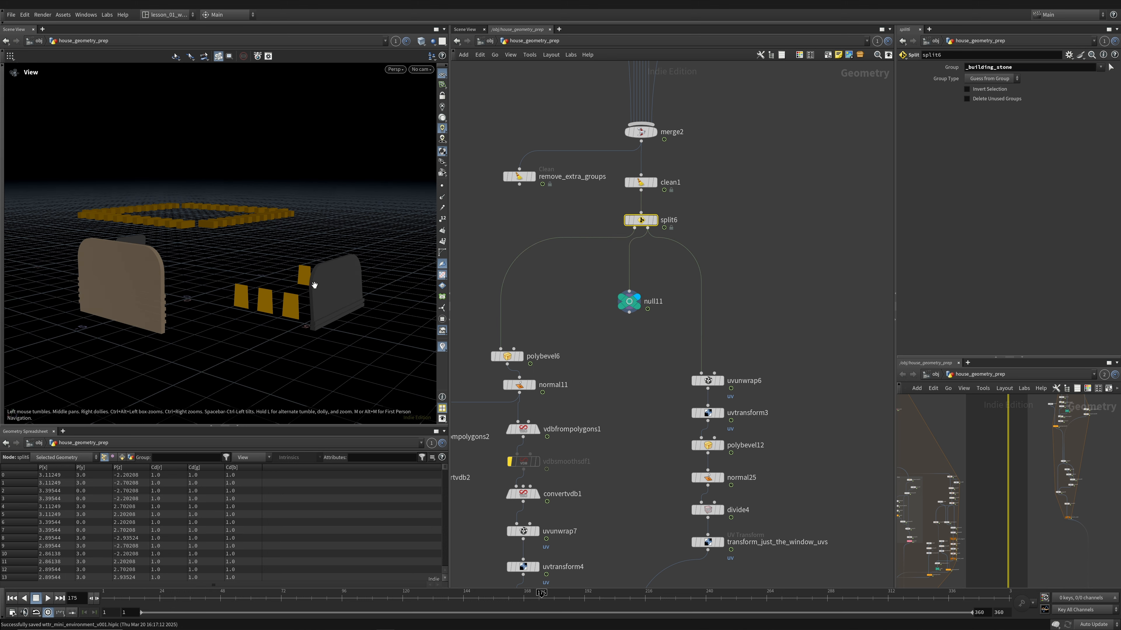
{"action": "left_click_drag", "start_coordinate": [342, 354], "coordinate": [220, 233]}
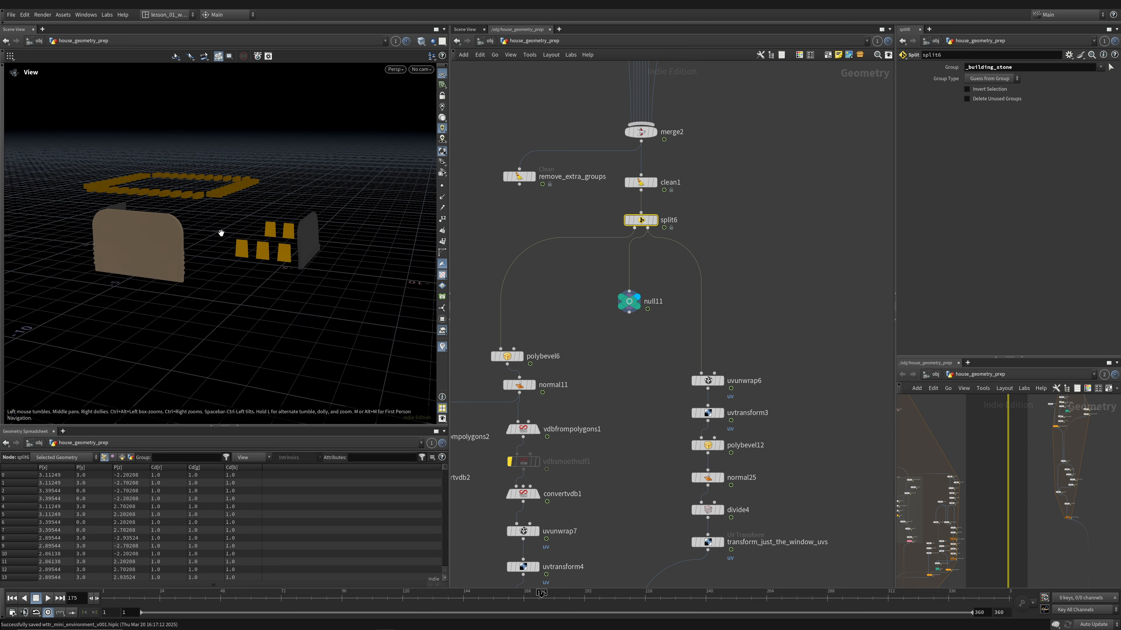
{"action": "right_click_drag", "start_coordinate": [190, 190], "coordinate": [455, 155]}
{"action": "left_click_drag", "start_coordinate": [251, 189], "coordinate": [327, 204]}
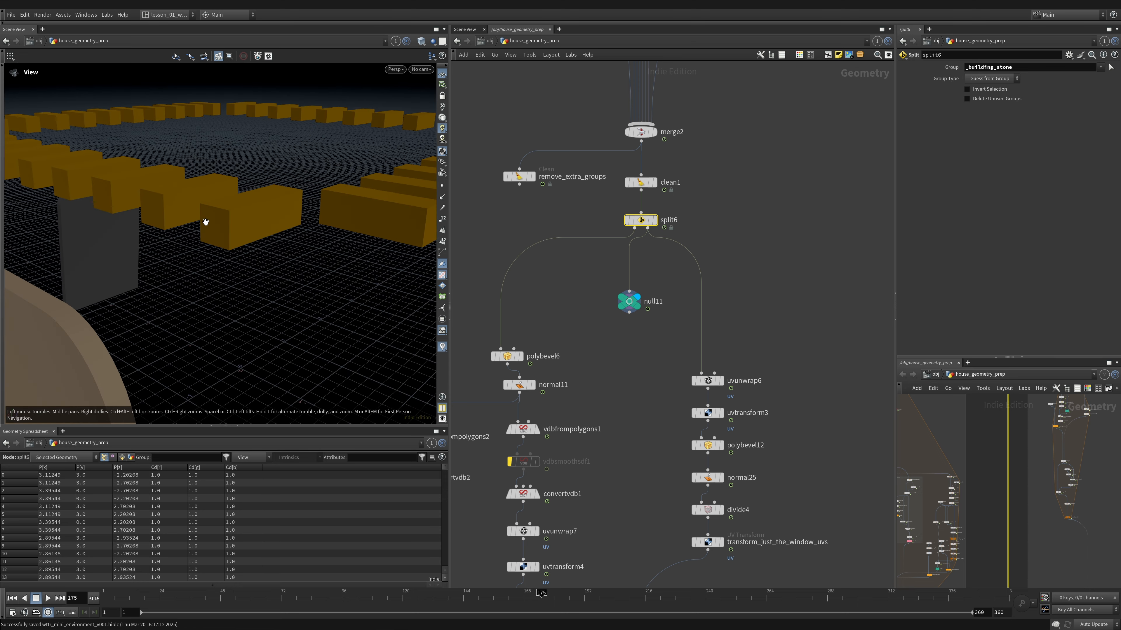
{"action": "right_click_drag", "start_coordinate": [229, 209], "coordinate": [118, 231]}
{"action": "right_click_drag", "start_coordinate": [283, 217], "coordinate": [210, 230]}
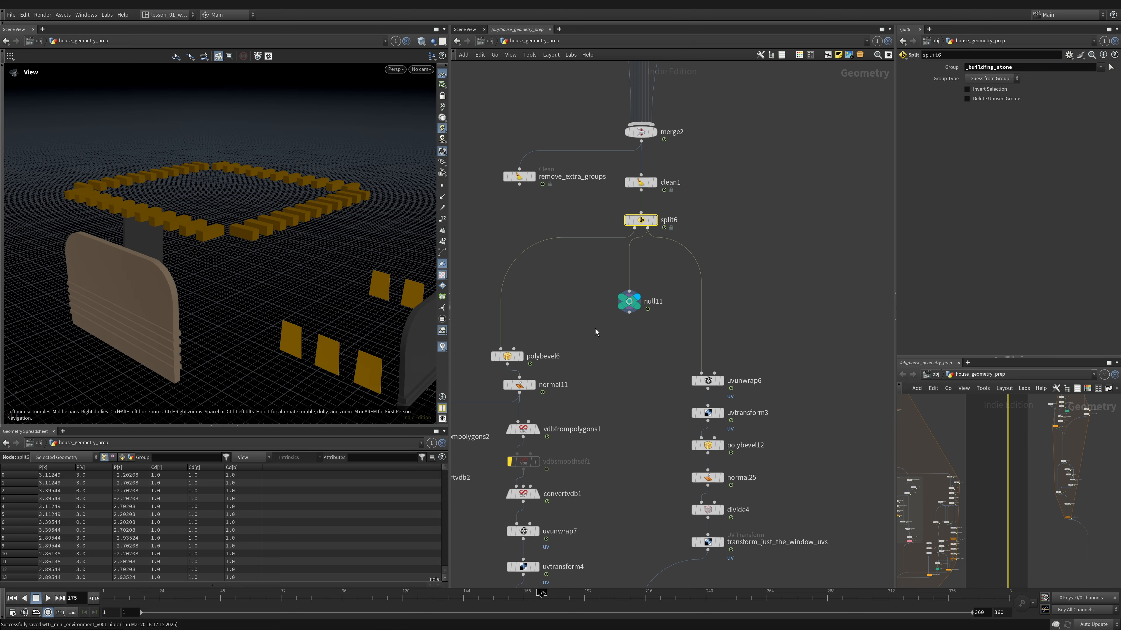
Step: Template the stone branch's PolyBevel to view the building as a wireframe around the non-stone pieces
{"action": "left_click", "coordinate": [516, 356]}
{"action": "left_click_drag", "start_coordinate": [309, 270], "coordinate": [287, 223]}
{"action": "right_click_drag", "start_coordinate": [287, 223], "coordinate": [203, 230]}
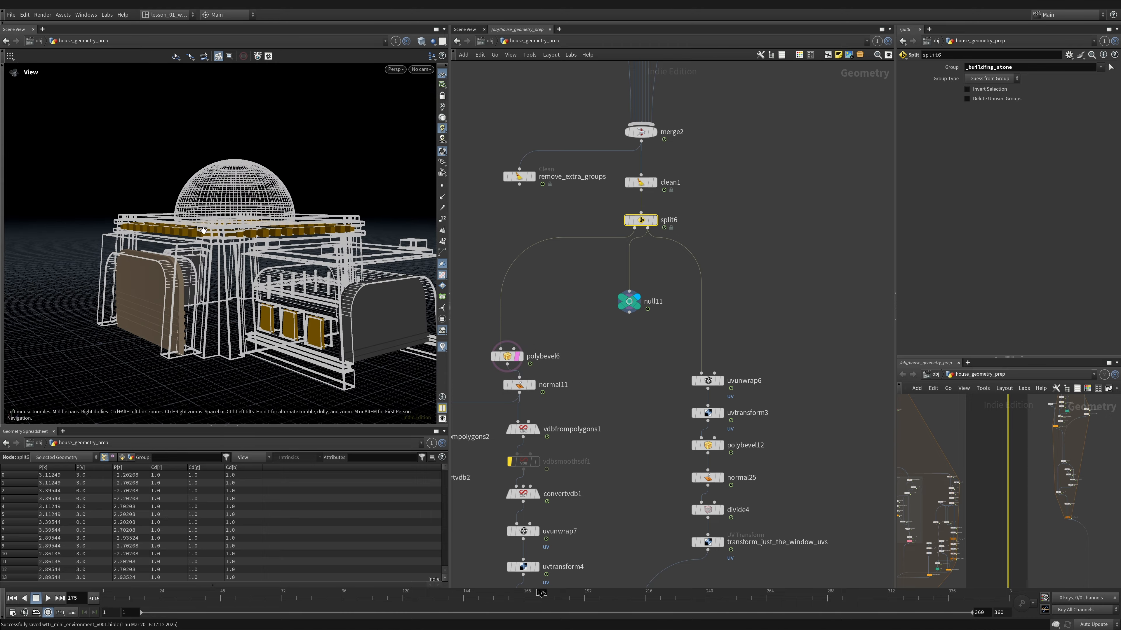
{"action": "left_click_drag", "start_coordinate": [204, 231], "coordinate": [267, 252]}
Step: Display the non-stone branch's UV Unwrap and its UV Transform, and view the pieces in wireframe
{"action": "left_click", "coordinate": [721, 381]}
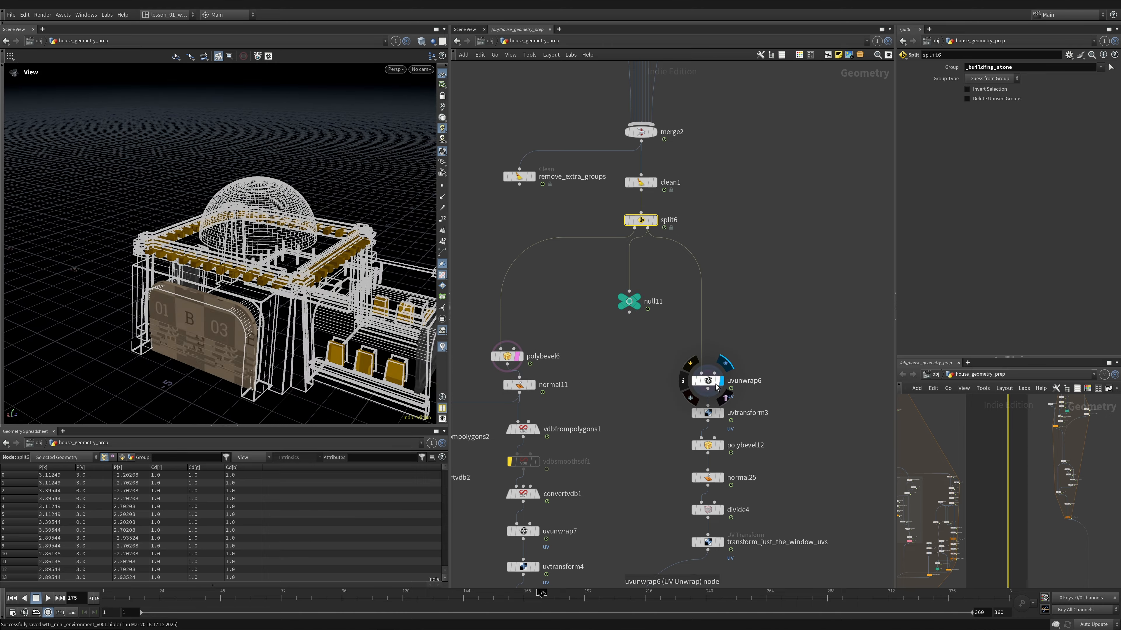
{"action": "left_click", "coordinate": [709, 381]}
{"action": "left_click", "coordinate": [718, 381]}
{"action": "middle_click_drag", "start_coordinate": [768, 355], "coordinate": [740, 269]}
{"action": "left_click", "coordinate": [695, 327]}
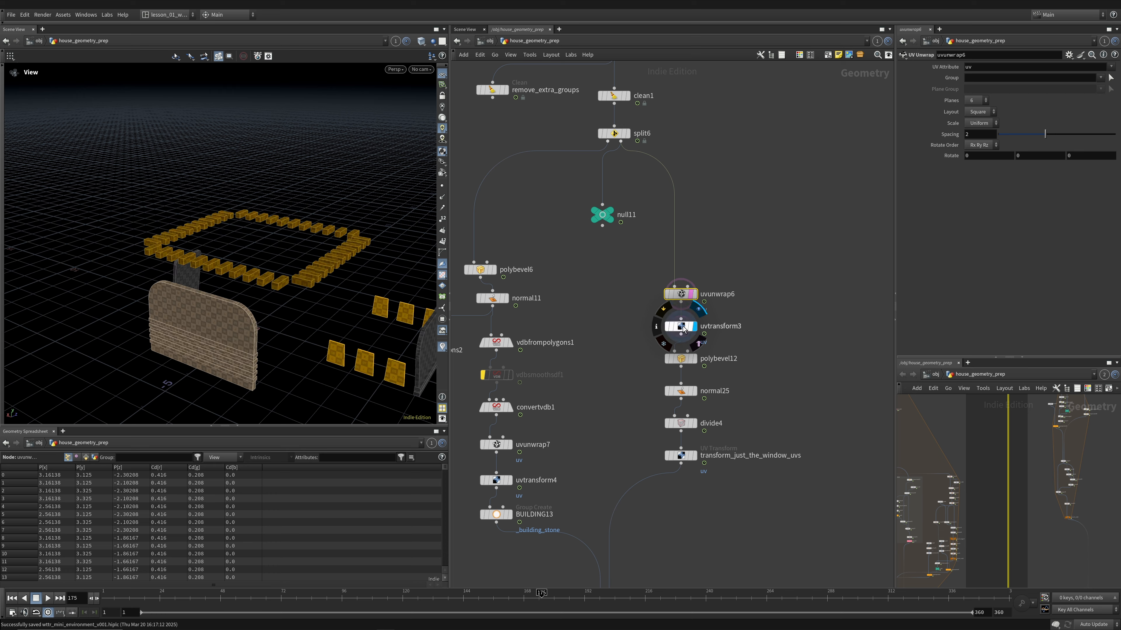
{"action": "left_click", "coordinate": [683, 328]}
{"action": "middle_click_drag", "start_coordinate": [277, 304], "coordinate": [242, 264]}
{"action": "key", "text": "shift+w"}
Step: Display the non-stone branch's PolyBevel shaded and examine the bevelled block edges up close
{"action": "left_click", "coordinate": [694, 359]}
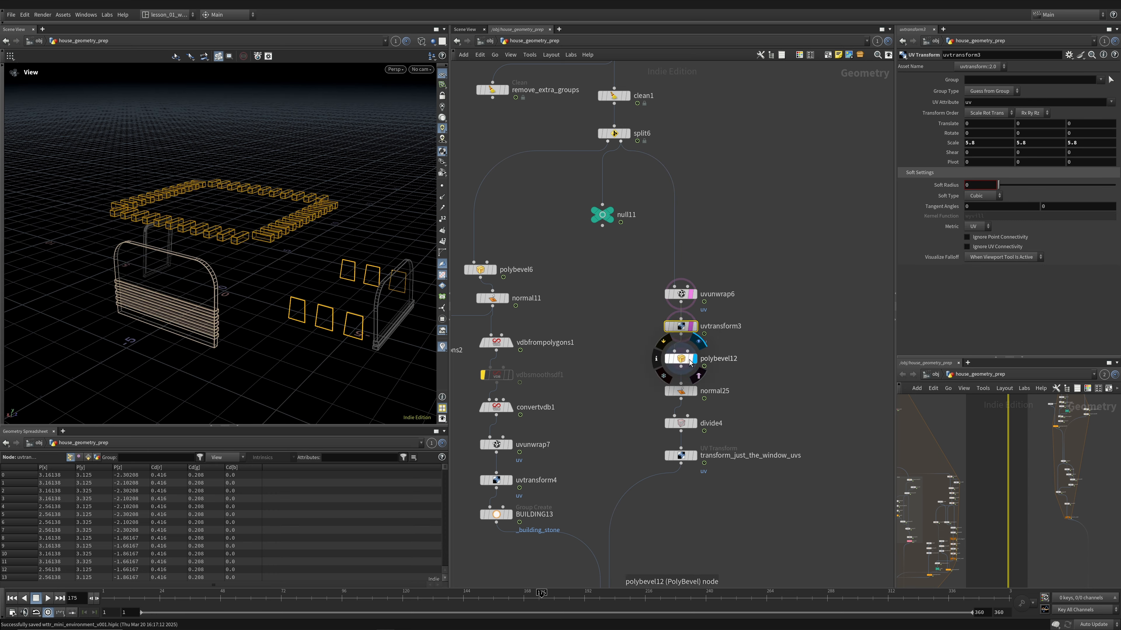
{"action": "left_click", "coordinate": [680, 359]}
{"action": "right_click_drag", "start_coordinate": [300, 217], "coordinate": [366, 195]}
{"action": "key", "text": "shift+w"}
{"action": "left_click_drag", "start_coordinate": [309, 212], "coordinate": [260, 255]}
{"action": "right_click_drag", "start_coordinate": [260, 255], "coordinate": [279, 248]}
{"action": "left_click_drag", "start_coordinate": [269, 254], "coordinate": [272, 243]}
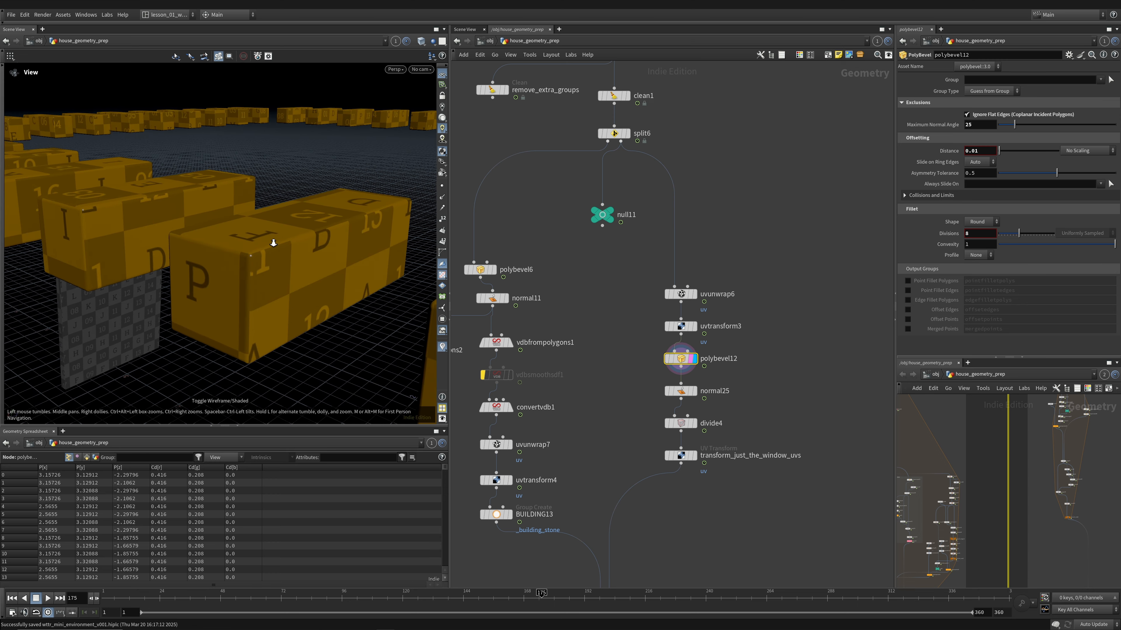
{"action": "right_click_drag", "start_coordinate": [273, 243], "coordinate": [393, 224]}
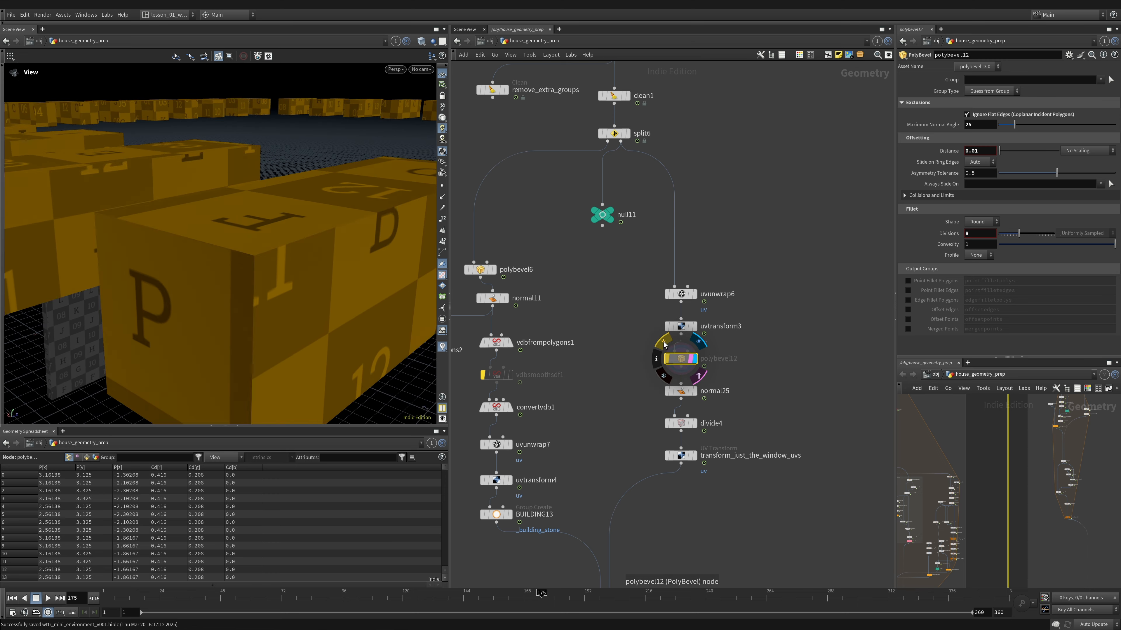
Step: Toggle the non-stone PolyBevel's bypass repeatedly to compare sharp and bevelled block edges, leaving the bevel enabled
{"action": "left_click", "coordinate": [664, 343]}
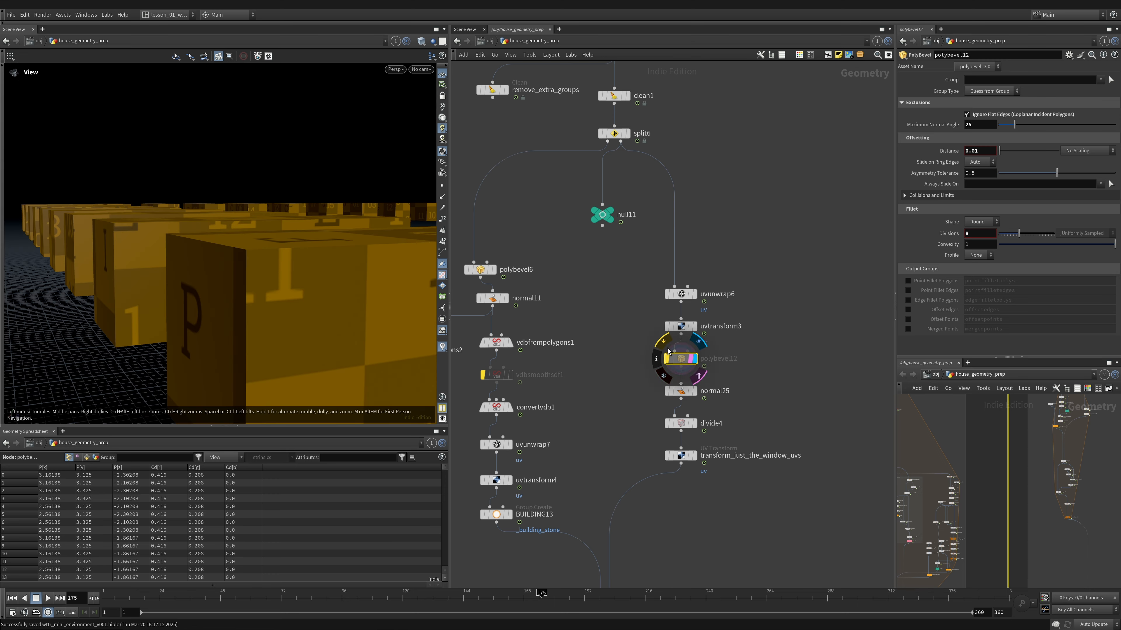
{"action": "left_click", "coordinate": [664, 342]}
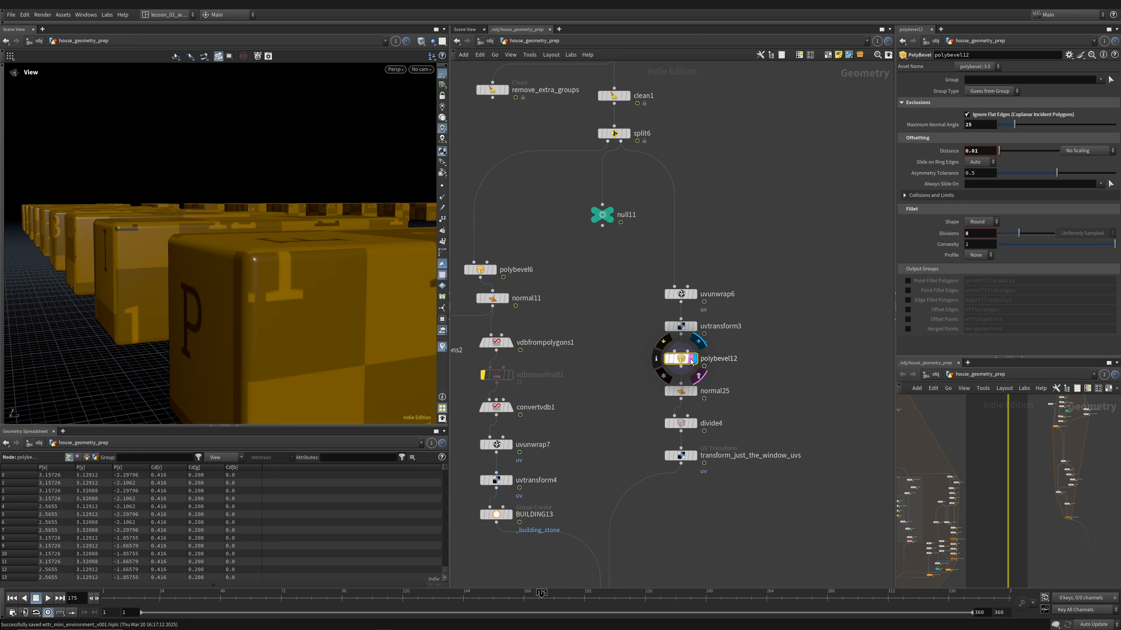
{"action": "left_click", "coordinate": [662, 344]}
{"action": "left_click", "coordinate": [662, 344]}
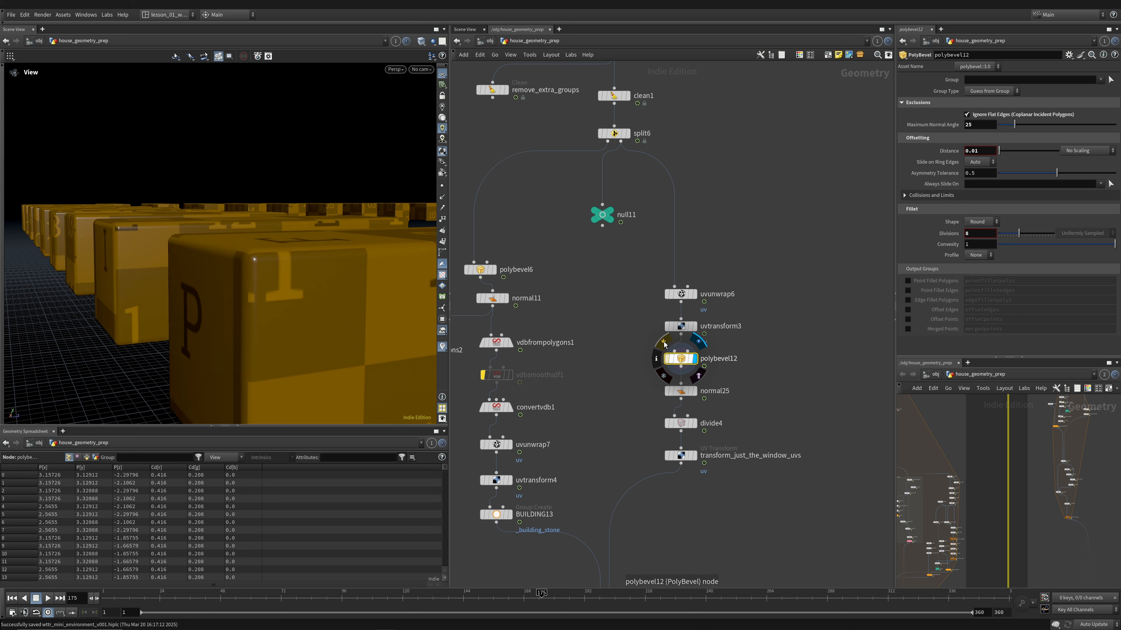
{"action": "left_click", "coordinate": [662, 343]}
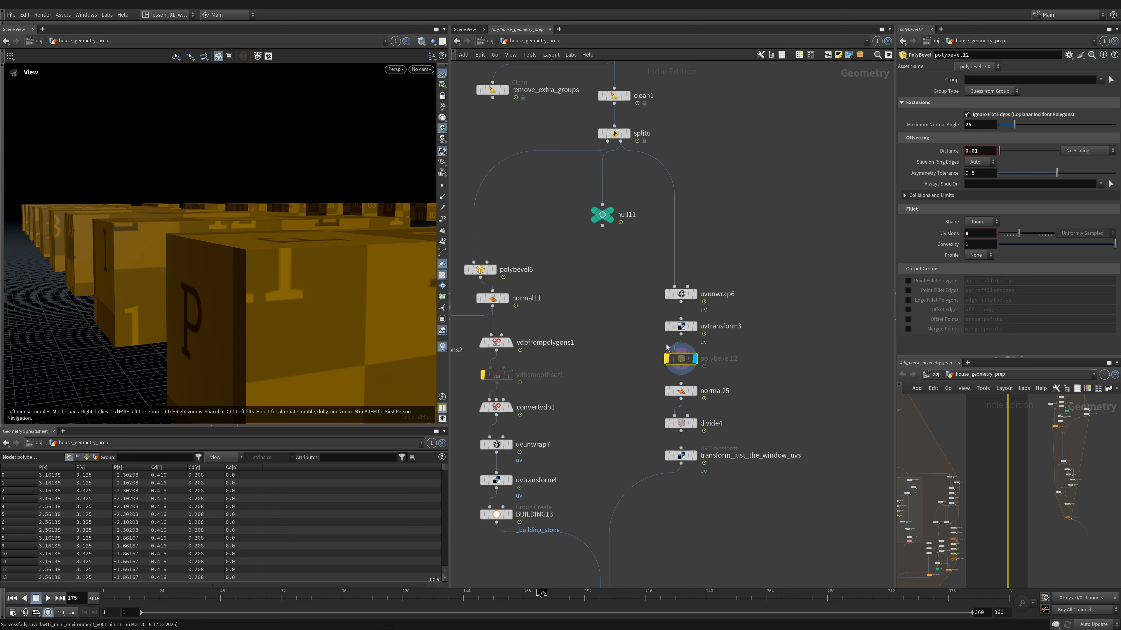
{"action": "left_click", "coordinate": [667, 359]}
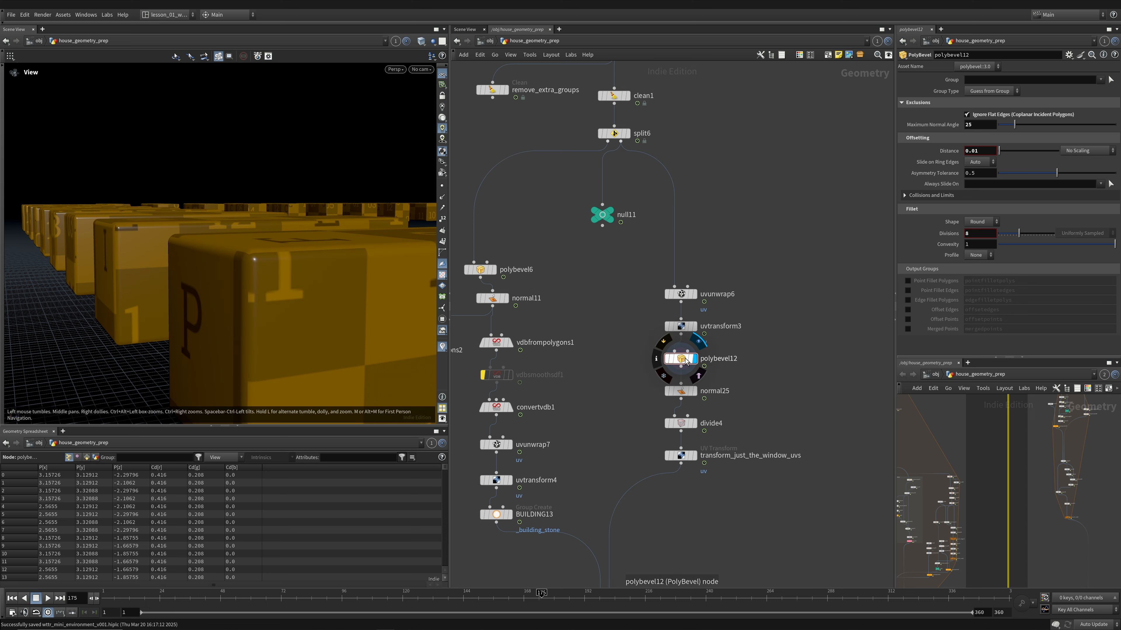
Step: Try a Distance of 0.0001 on the non-stone branch's PolyBevel, then return the Distance to 0.01
{"action": "key", "text": "Return"}
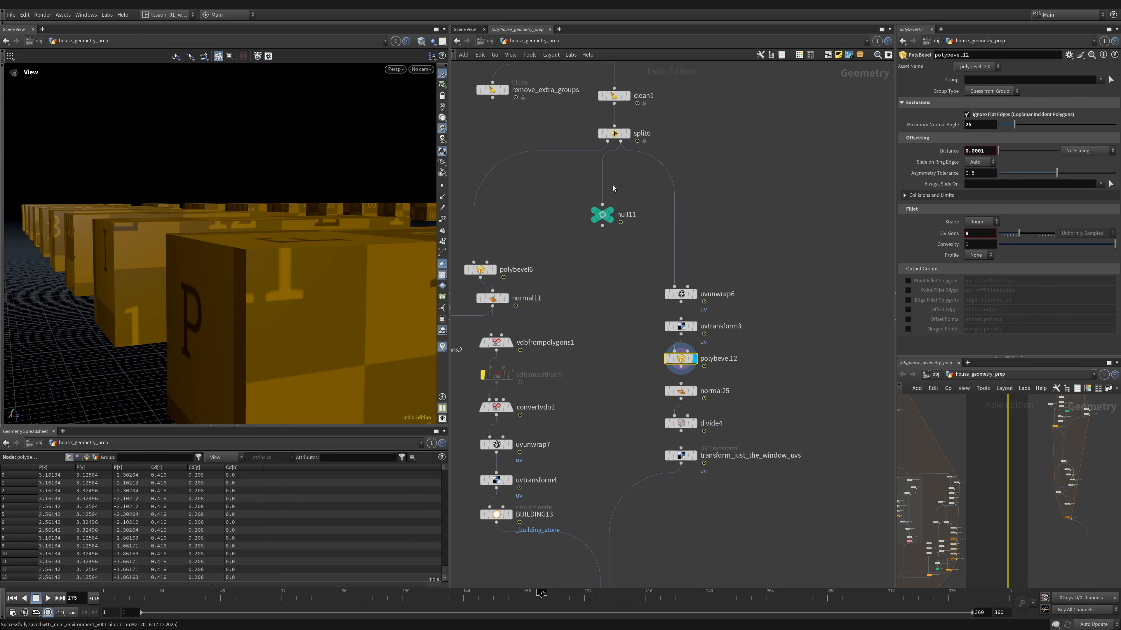
{"action": "left_click_drag", "start_coordinate": [277, 227], "coordinate": [242, 255]}
{"action": "key", "text": "shift+w"}
{"action": "key", "text": "shift+w"}
{"action": "right_click_drag", "start_coordinate": [242, 255], "coordinate": [375, 243]}
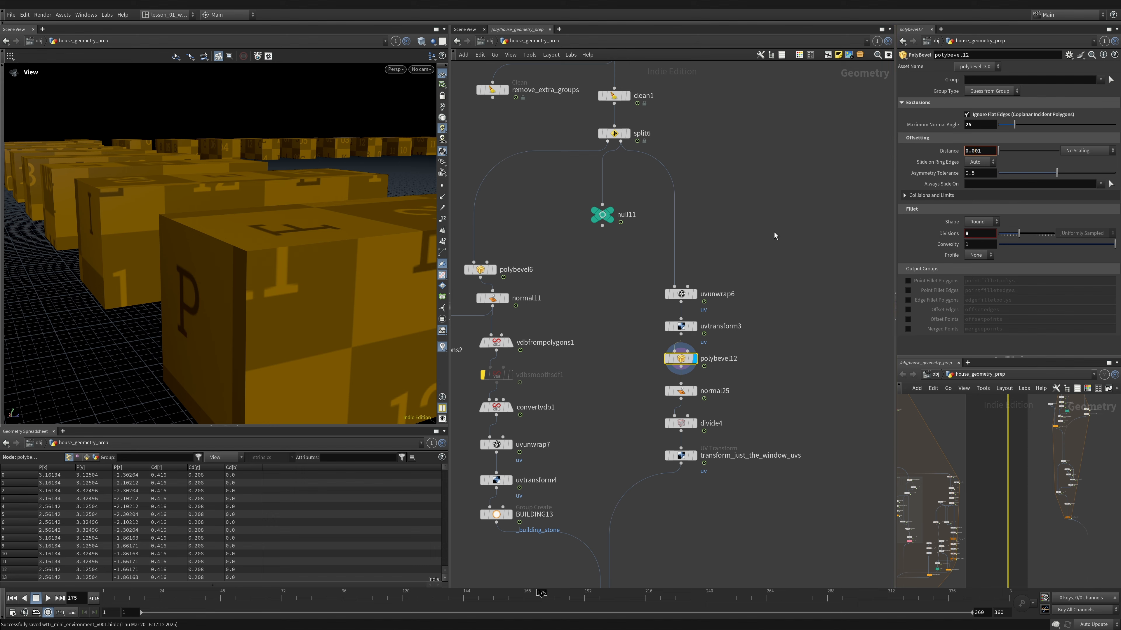
{"action": "key", "text": "BackSpace"}
{"action": "key", "text": "Return"}
{"action": "right_click_drag", "start_coordinate": [375, 241], "coordinate": [136, 265]}
{"action": "right_click_drag", "start_coordinate": [258, 252], "coordinate": [138, 272]}
{"action": "right_click_drag", "start_coordinate": [305, 247], "coordinate": [244, 253]}
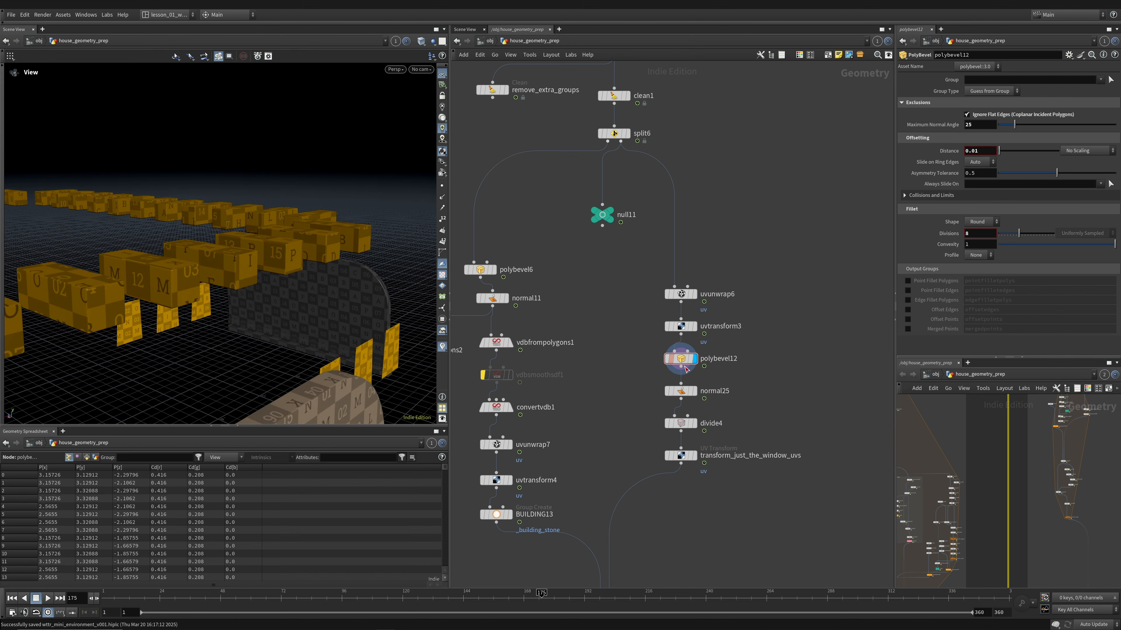
Step: Display the non-stone branch's Normal and Divide results in turn, and inspect the divided pieces in wireframe
{"action": "left_click", "coordinate": [696, 394]}
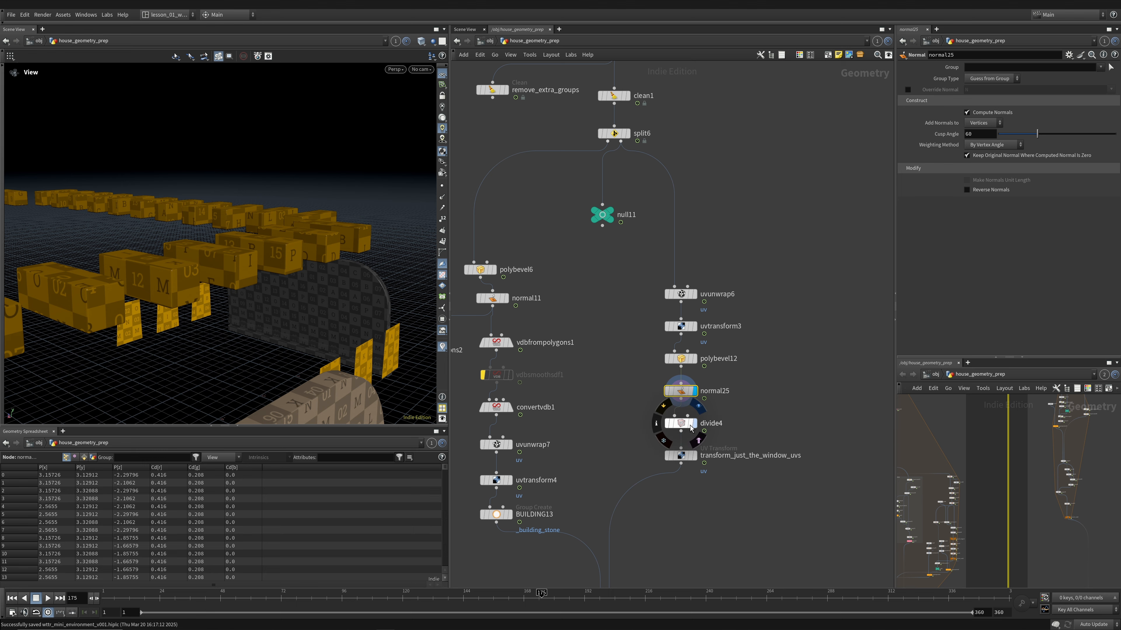
{"action": "mouse_move", "coordinate": [691, 427]}
{"action": "key", "text": "shift+w"}
{"action": "right_click_drag", "start_coordinate": [306, 272], "coordinate": [283, 275]}
{"action": "key", "text": "shift+w"}
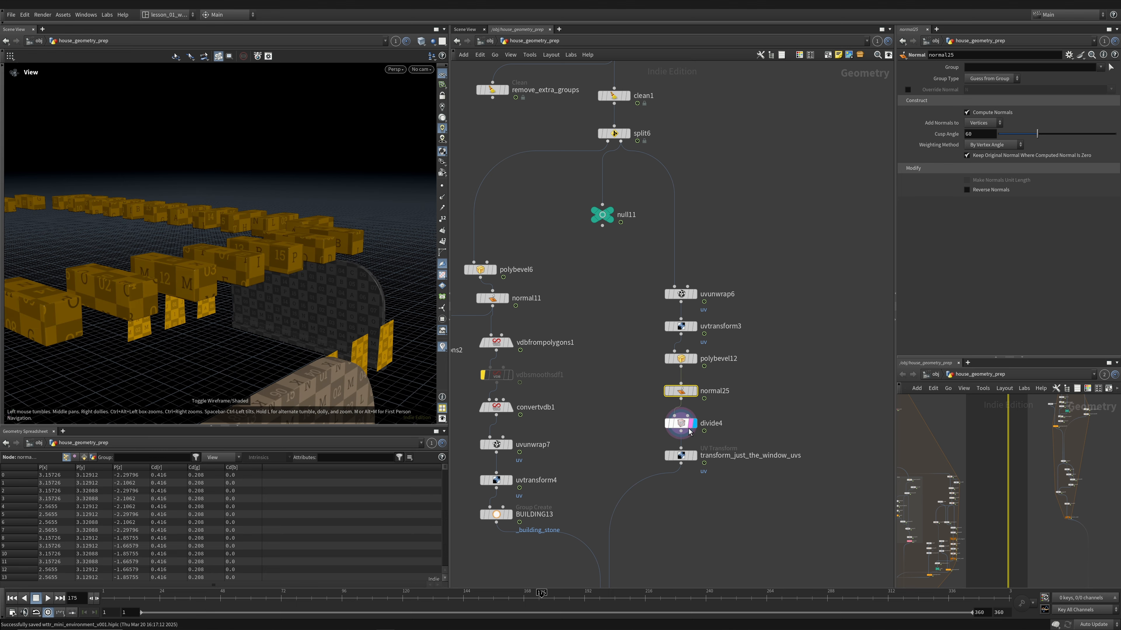
{"action": "mouse_move", "coordinate": [221, 274]}
{"action": "left_mouse_down"}
{"action": "mouse_move", "coordinate": [190, 280]}
{"action": "mouse_move", "coordinate": [269, 254]}
{"action": "left_mouse_up"}
{"action": "key", "text": "shift+w"}
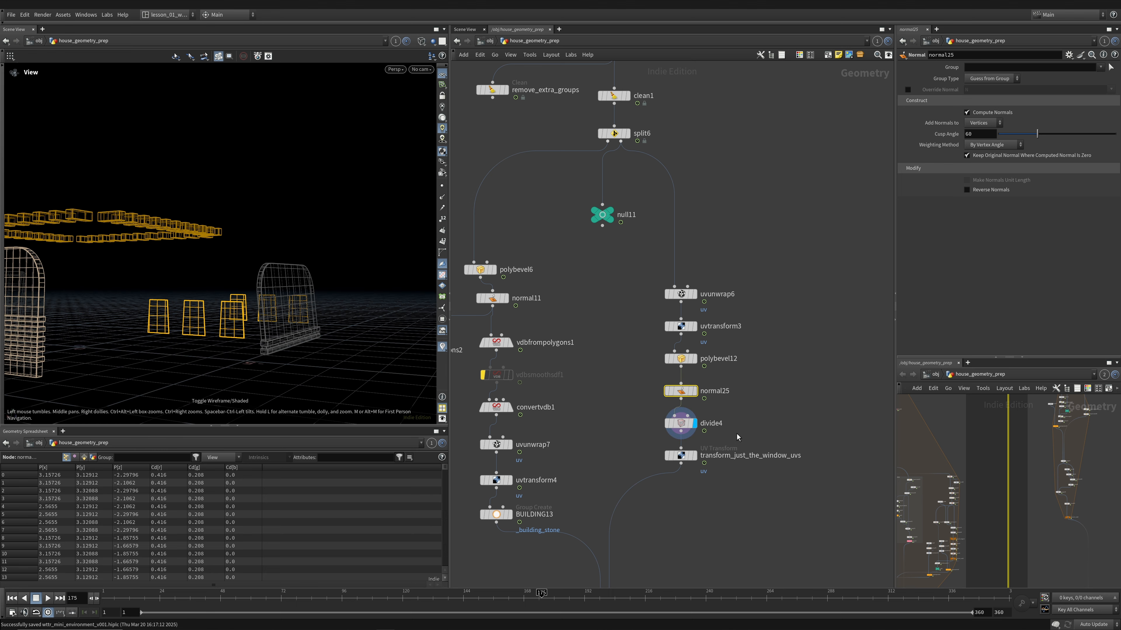
Step: Toggle the Divide node's bypass to compare the wireframes with and without it, leaving the node bypassed
{"action": "left_click", "coordinate": [664, 409]}
{"action": "left_click", "coordinate": [664, 408]}
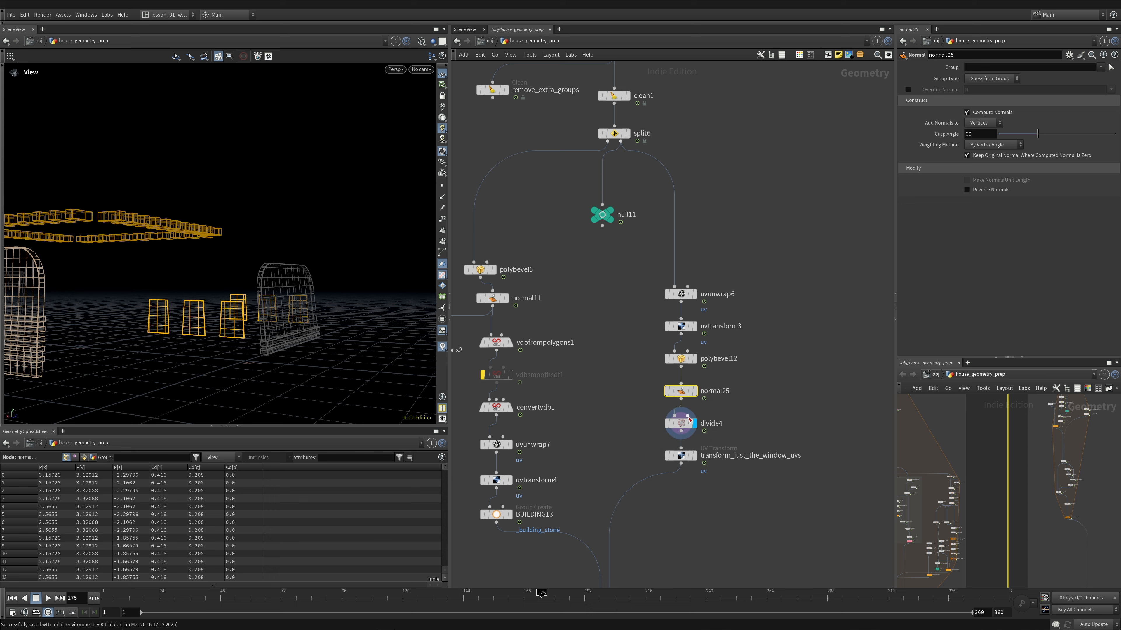
{"action": "left_click", "coordinate": [663, 406]}
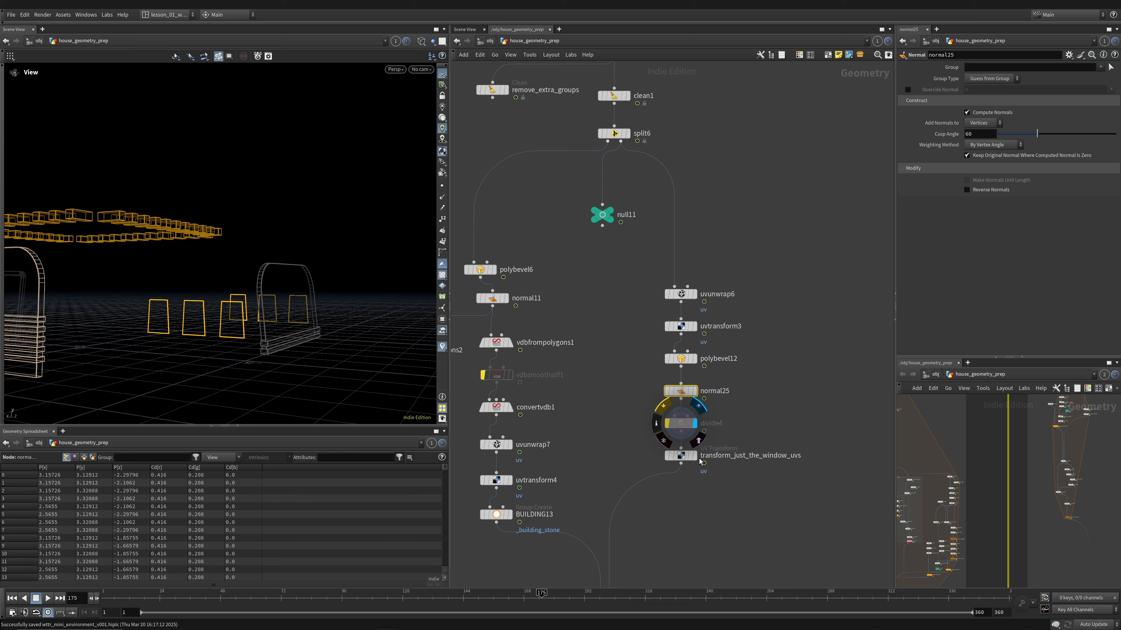
{"action": "key", "text": "ctrl+z"}
{"action": "middle_click_drag", "start_coordinate": [695, 474], "coordinate": [692, 348]}
{"action": "mouse_move", "coordinate": [116, 283]}
{"action": "left_mouse_down"}
{"action": "mouse_move", "coordinate": [217, 290]}
{"action": "mouse_move", "coordinate": [247, 309]}
{"action": "mouse_move", "coordinate": [309, 315]}
{"action": "mouse_move", "coordinate": [269, 316]}
{"action": "left_mouse_up"}
{"action": "key", "text": "shift+w"}
{"action": "key", "text": "shift+w"}
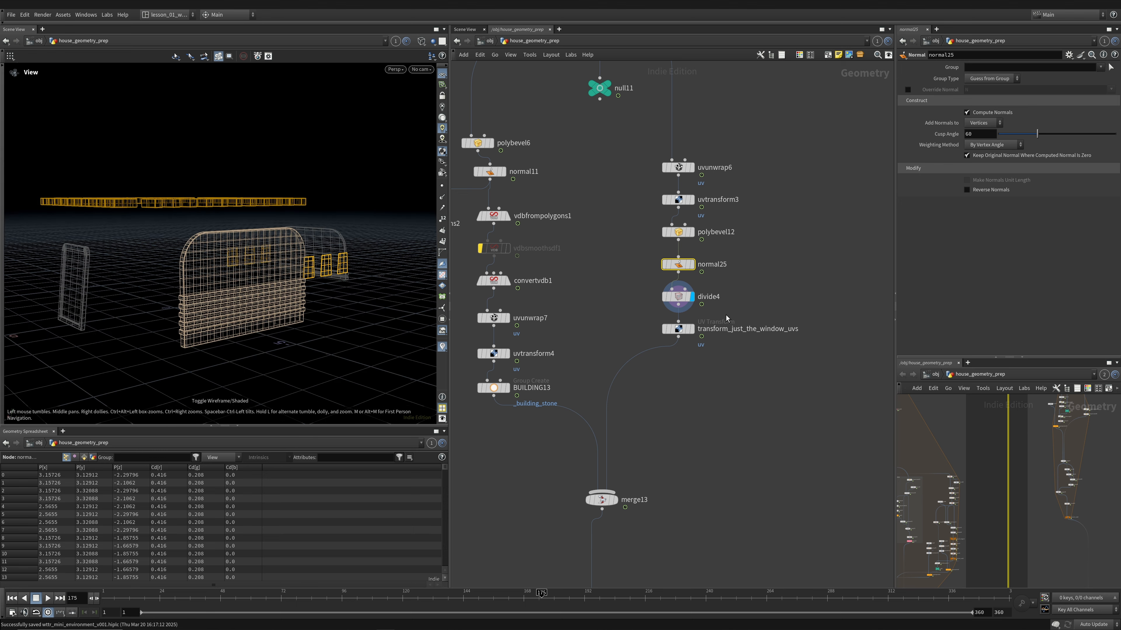
{"action": "left_click", "coordinate": [665, 296]}
{"action": "middle_click_drag", "start_coordinate": [505, 390], "coordinate": [553, 370]}
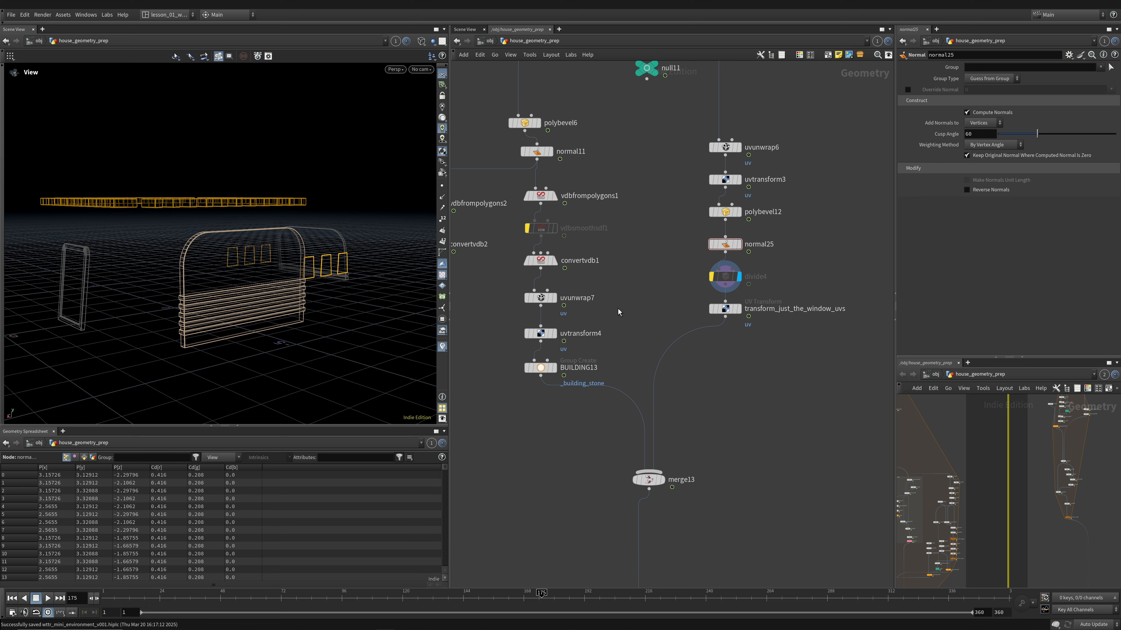
Step: Display the building stone group node's result and view the UV-mapped building shaded
{"action": "middle_click_drag", "start_coordinate": [618, 309], "coordinate": [600, 91]}
{"action": "middle_click_drag", "start_coordinate": [607, 392], "coordinate": [619, 119]}
{"action": "left_click_drag", "start_coordinate": [700, 464], "coordinate": [572, 417]}
{"action": "middle_click_drag", "start_coordinate": [556, 212], "coordinate": [542, 415]}
{"action": "middle_click_drag", "start_coordinate": [584, 150], "coordinate": [563, 287]}
{"action": "left_click", "coordinate": [490, 214]}
{"action": "left_click", "coordinate": [503, 214]}
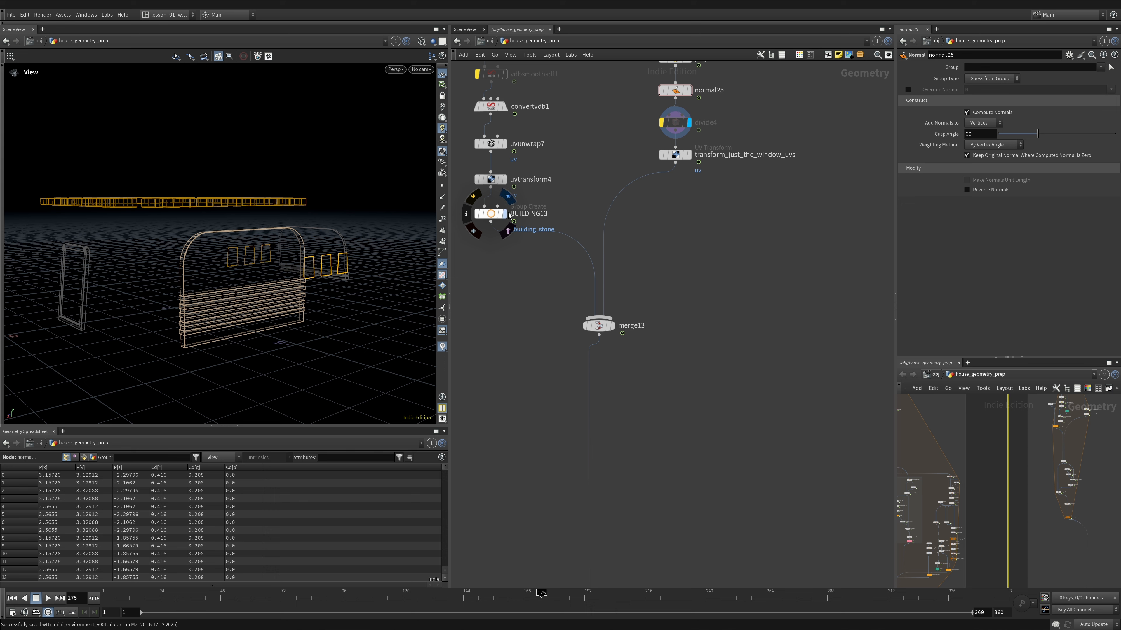
{"action": "key", "text": "w"}
{"action": "middle_click_drag", "start_coordinate": [135, 244], "coordinate": [164, 238]}
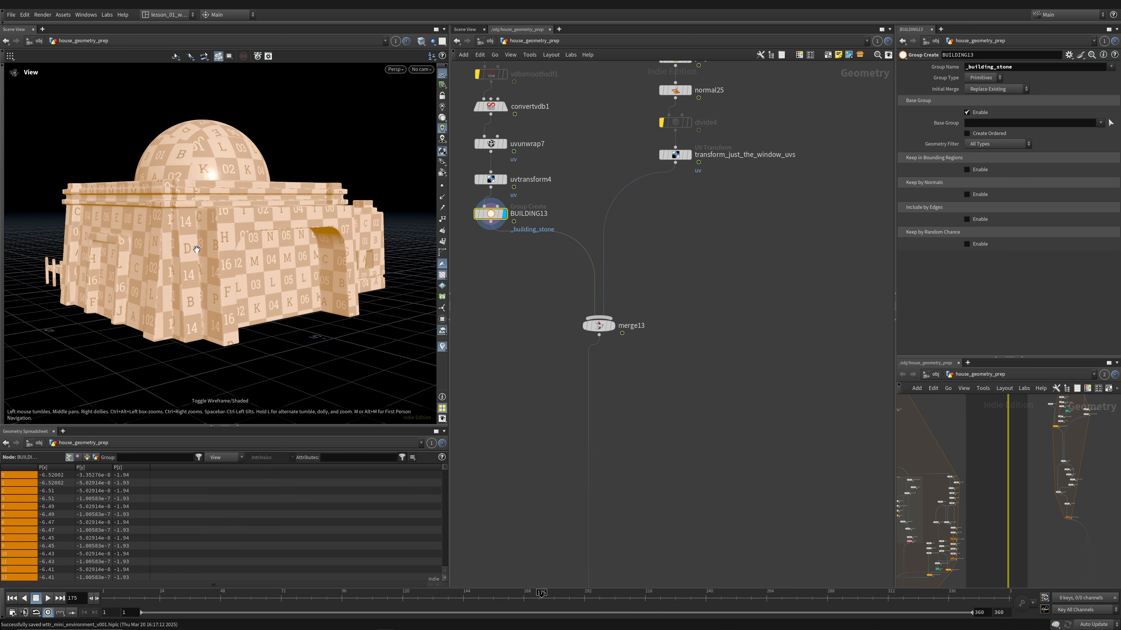
Step: Add a Null node below the building stone group node and leave its output unconnected
{"action": "key", "text": "Tab"}
{"action": "type", "text": "nu"}
{"action": "key", "text": "Return"}
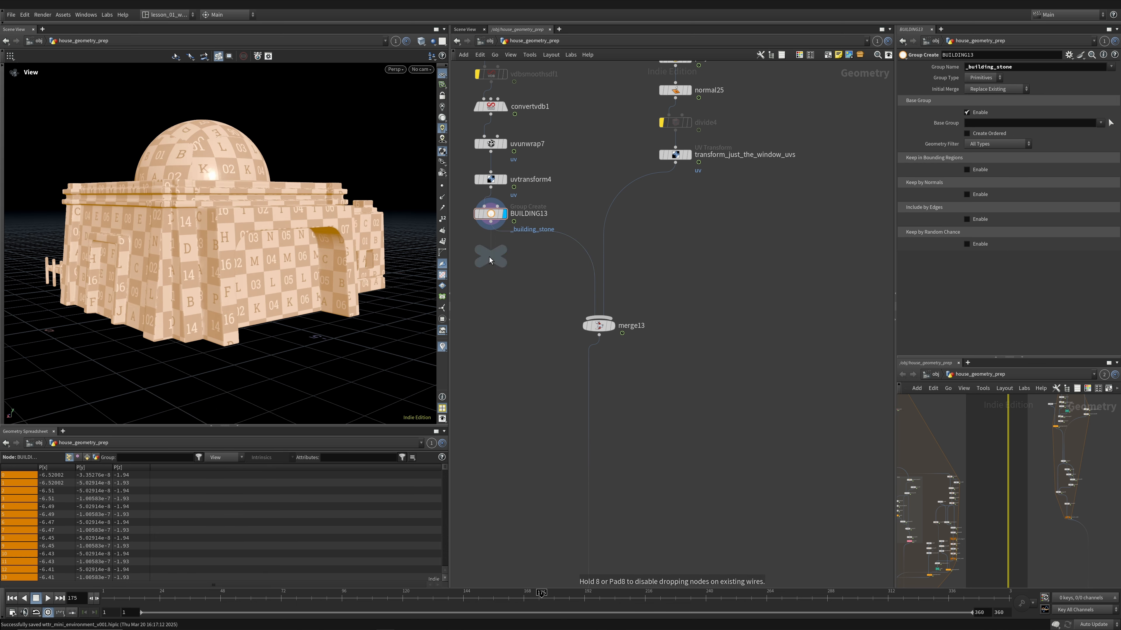
{"action": "left_click", "coordinate": [490, 259]}
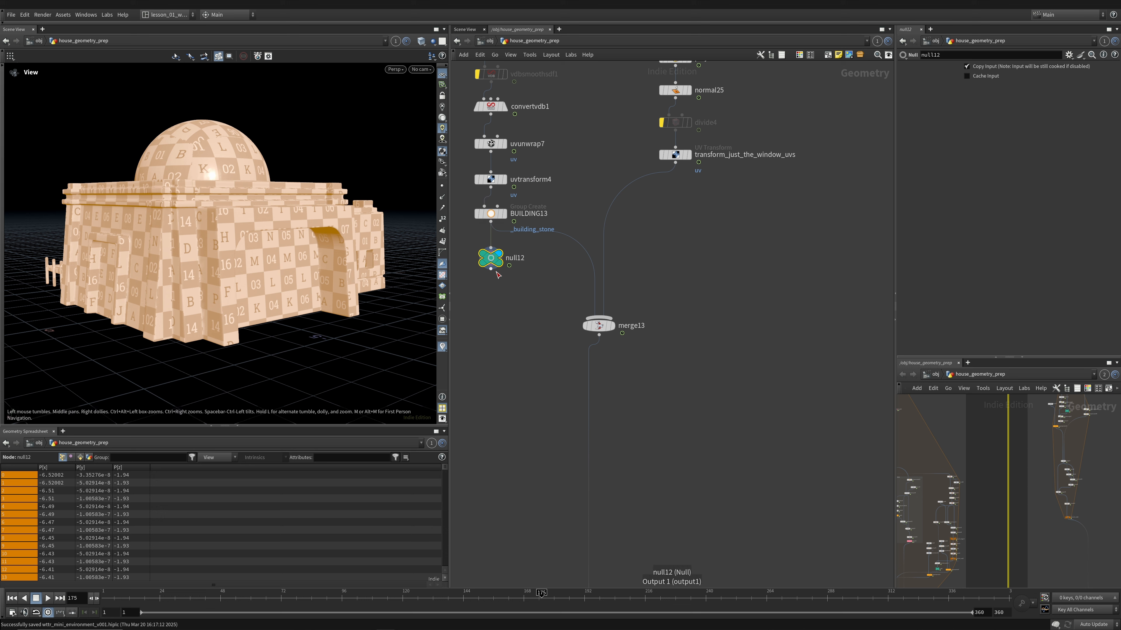
{"action": "left_click", "coordinate": [490, 268]}
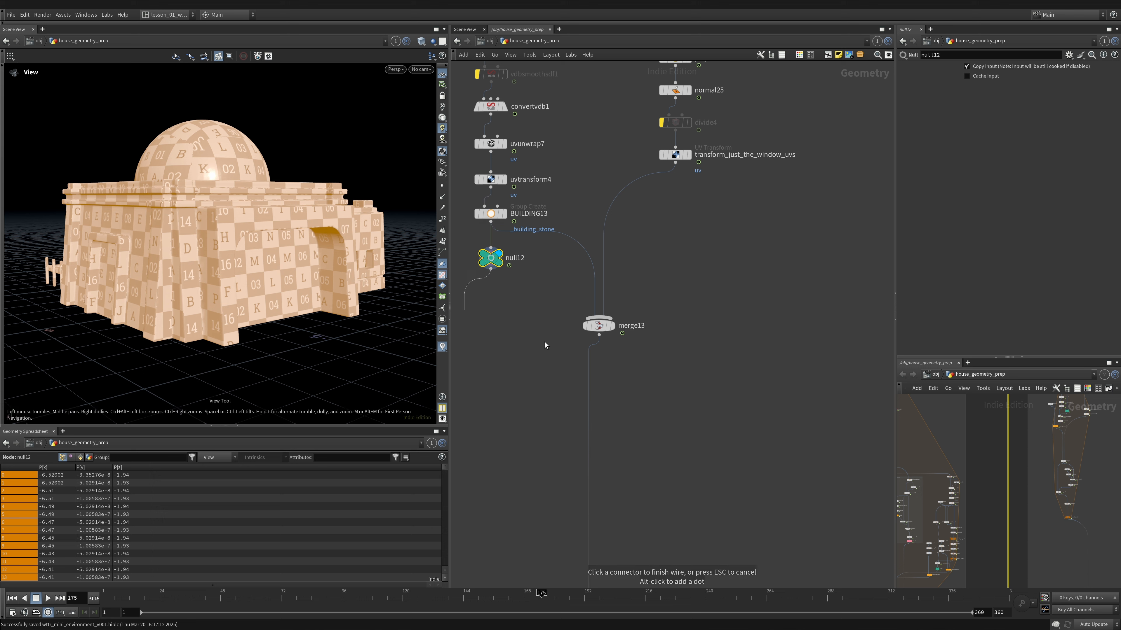
{"action": "key", "text": "Escape"}
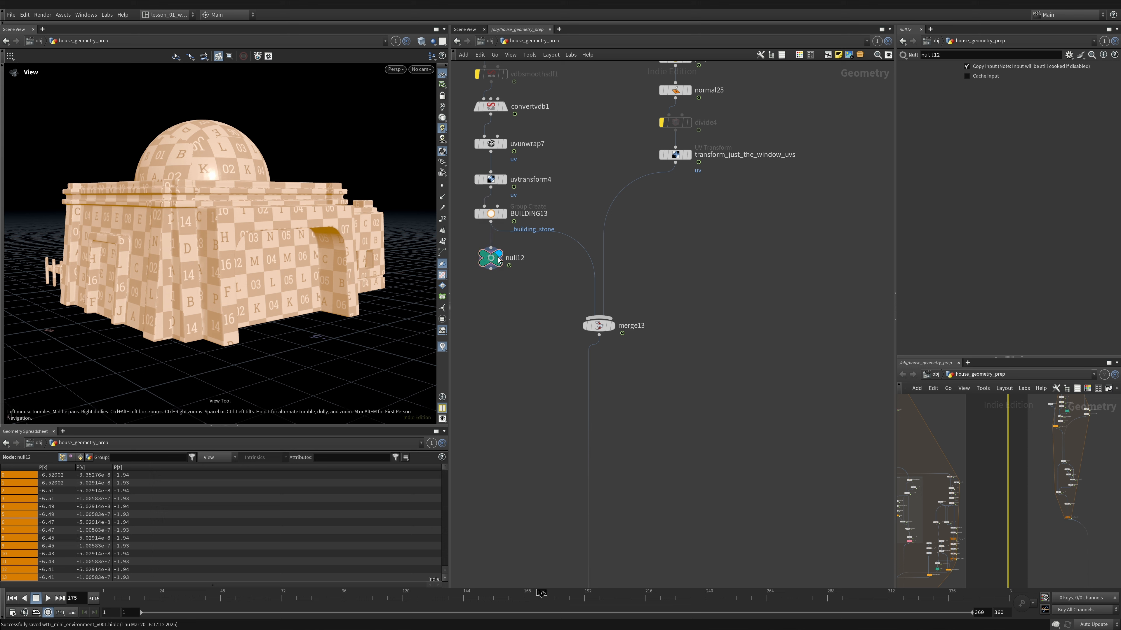
Step: Display the Merge node's result, select the building stone group node, and inspect the stone wall corners up close in wireframe and shaded
{"action": "left_click", "coordinate": [612, 325]}
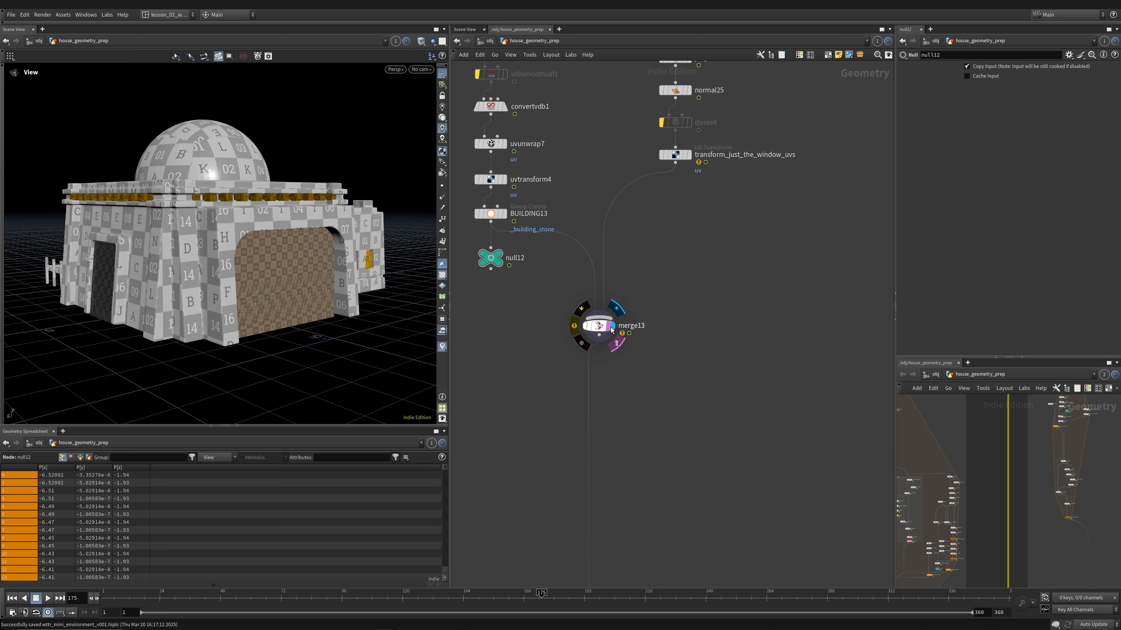
{"action": "left_click", "coordinate": [604, 327]}
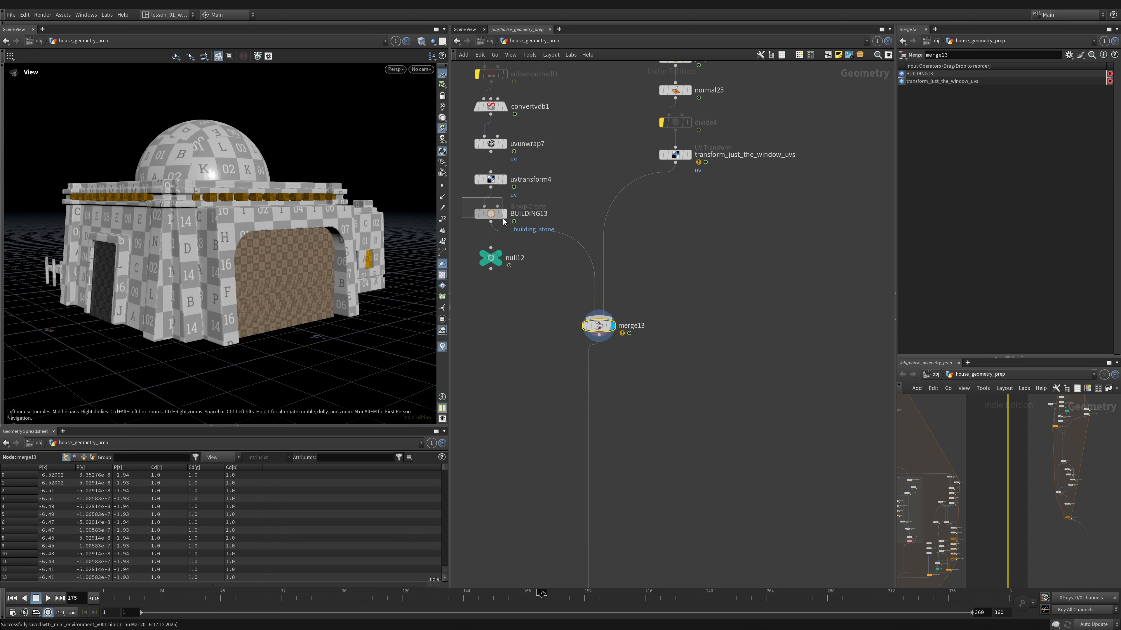
{"action": "left_click", "coordinate": [490, 213]}
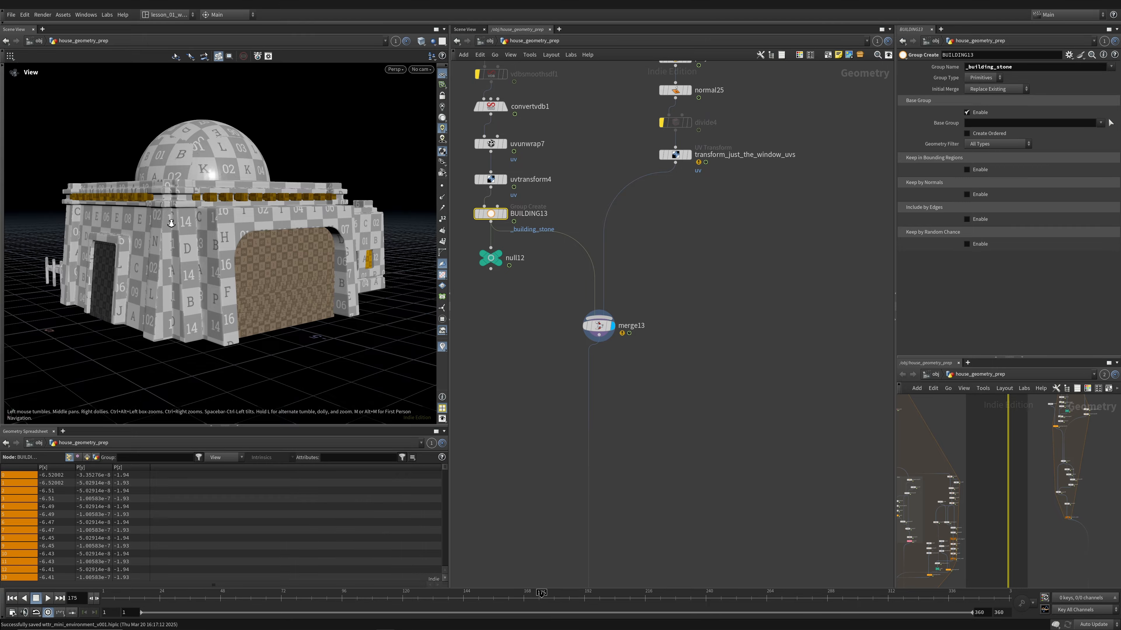
{"action": "key", "text": "shift+w"}
{"action": "mouse_move", "coordinate": [171, 224]}
{"action": "right_mouse_down"}
{"action": "mouse_move", "coordinate": [257, 207]}
{"action": "mouse_move", "coordinate": [274, 227]}
{"action": "mouse_move", "coordinate": [234, 232]}
{"action": "right_mouse_up"}
{"action": "left_click_drag", "start_coordinate": [234, 232], "coordinate": [199, 212]}
{"action": "mouse_move", "coordinate": [189, 164]}
{"action": "left_mouse_down"}
{"action": "mouse_move", "coordinate": [188, 242]}
{"action": "mouse_move", "coordinate": [190, 128]}
{"action": "left_mouse_up"}
{"action": "key", "text": "shift+w"}
{"action": "right_click_drag", "start_coordinate": [194, 185], "coordinate": [247, 221]}
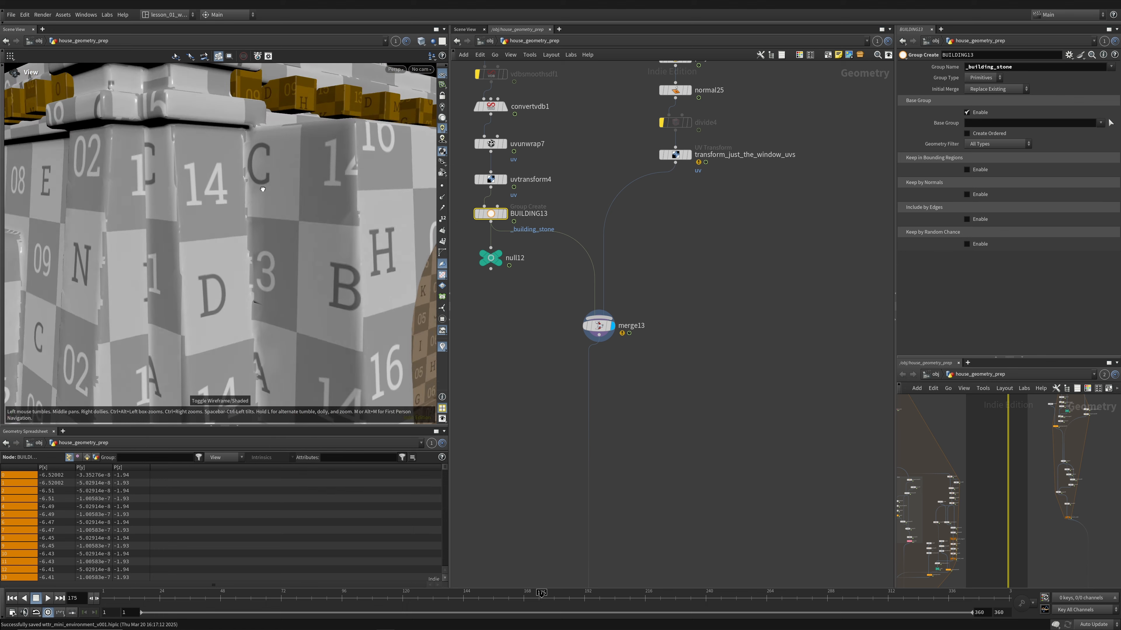
Step: Follow the network below the merge and display the color23 node's result
{"action": "middle_click_drag", "start_coordinate": [598, 412], "coordinate": [601, 178]}
{"action": "middle_click_drag", "start_coordinate": [636, 565], "coordinate": [668, 362]}
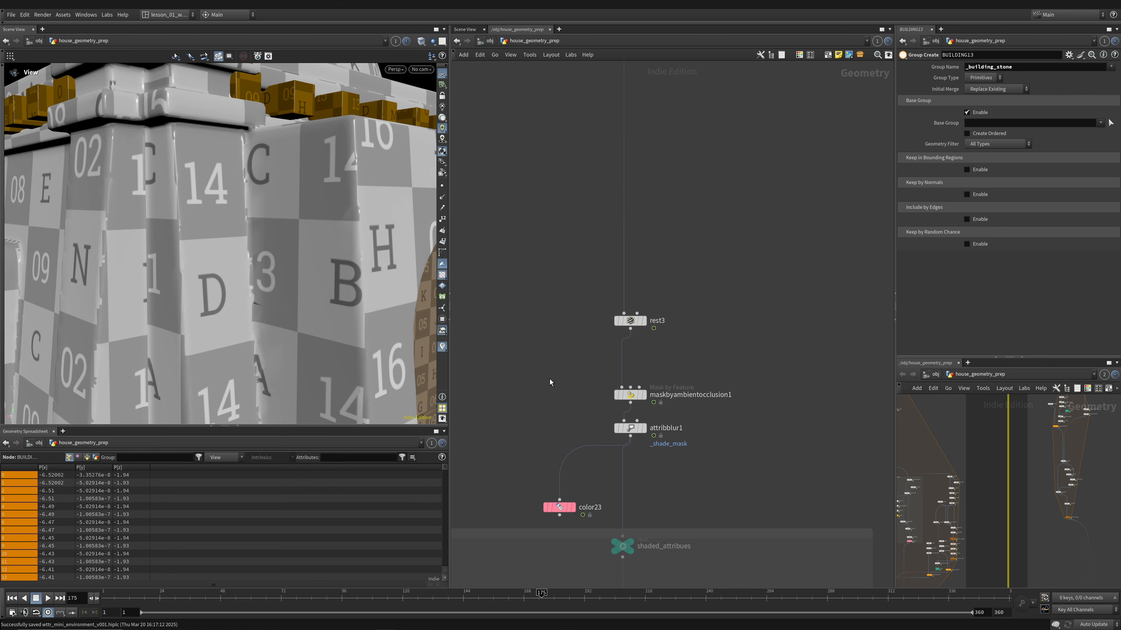
{"action": "mouse_move", "coordinate": [548, 379]}
{"action": "left_mouse_down"}
{"action": "mouse_move", "coordinate": [774, 422]}
{"action": "mouse_move", "coordinate": [560, 363]}
{"action": "left_mouse_up"}
{"action": "left_click", "coordinate": [576, 524]}
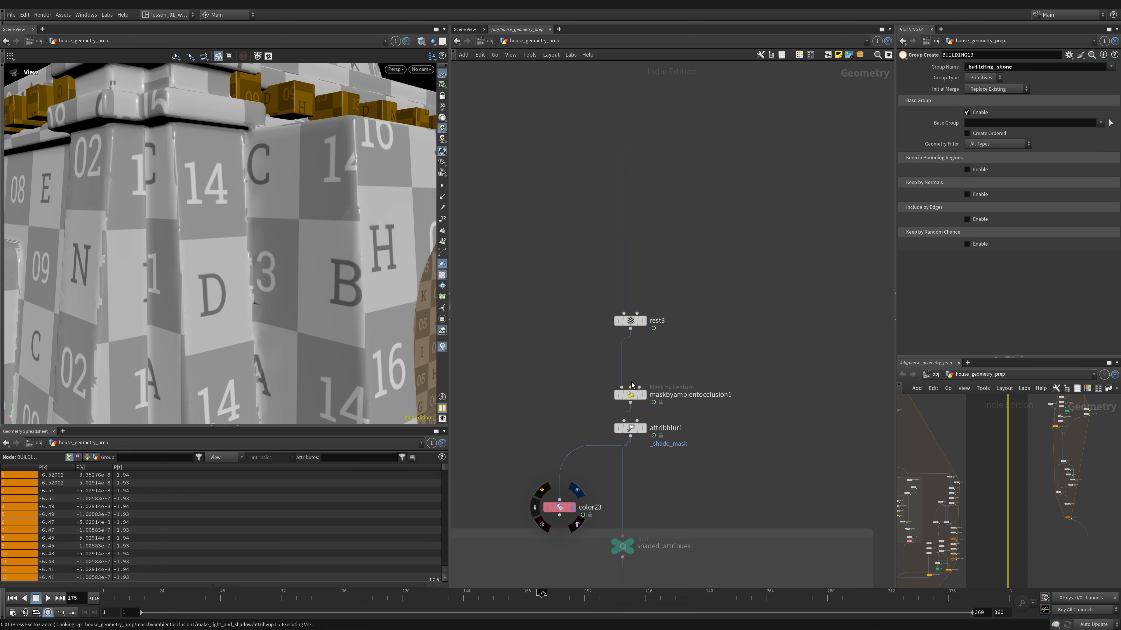
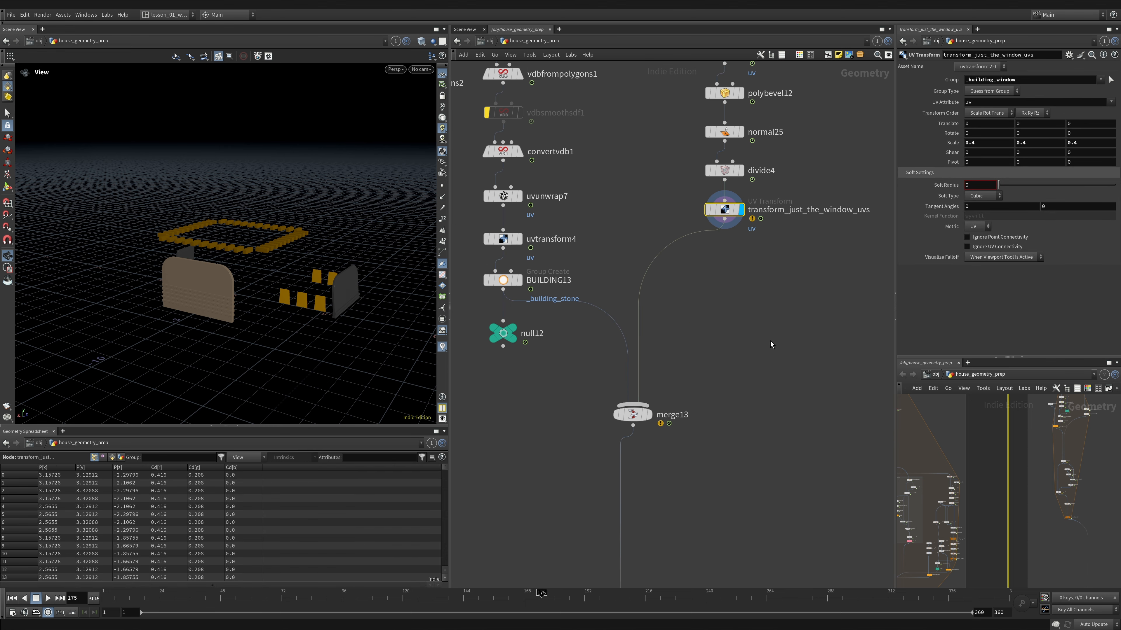
Step: Display the merged building without the mask, then display the color23 node's _shade_mask result and its settings
{"action": "left_click", "coordinate": [650, 413]}
{"action": "left_click", "coordinate": [636, 413]}
{"action": "middle_click_drag", "start_coordinate": [726, 387], "coordinate": [677, 76]}
{"action": "middle_click_drag", "start_coordinate": [674, 353], "coordinate": [715, 139]}
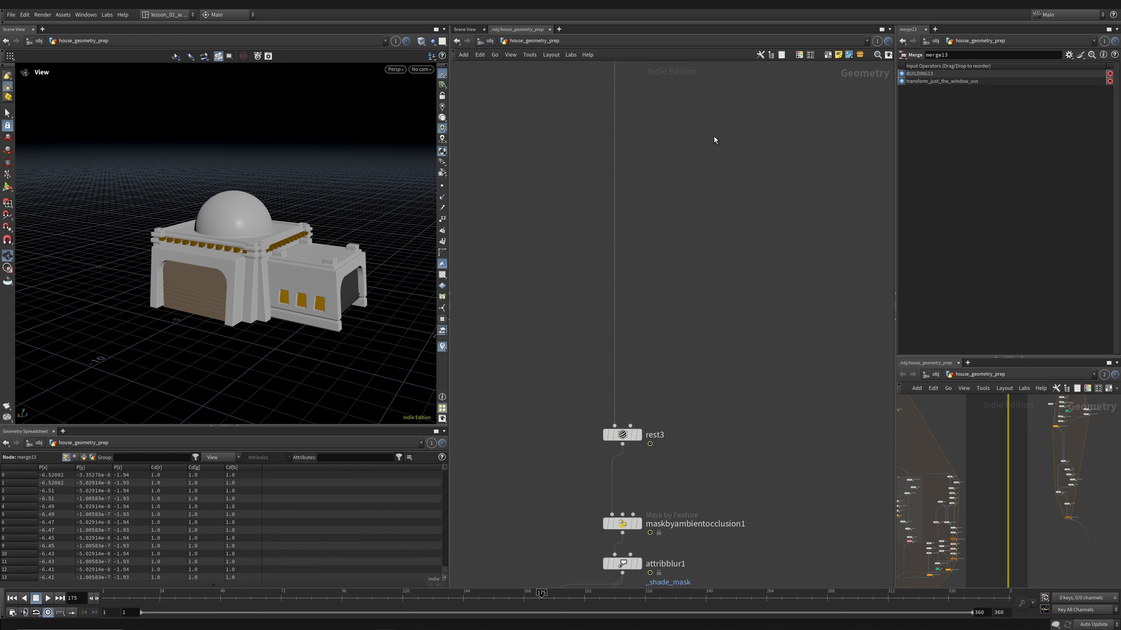
{"action": "scroll", "coordinate": [715, 140], "scroll_direction": "down", "scroll_amount": 3}
{"action": "scroll", "coordinate": [681, 325], "scroll_direction": "up", "scroll_amount": 1}
{"action": "left_click", "coordinate": [607, 467]}
{"action": "left_click", "coordinate": [596, 467]}
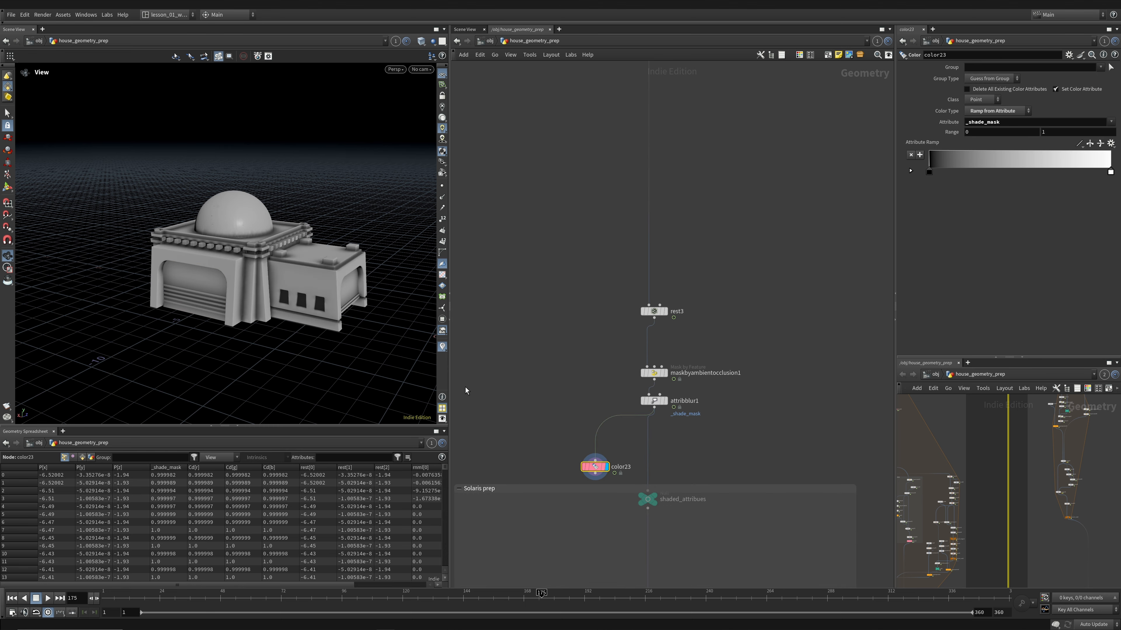
Step: Inspect the building's shade mask from several sides and save the scene
{"action": "scroll", "coordinate": [320, 265], "scroll_direction": "up", "scroll_amount": 2}
{"action": "mouse_move", "coordinate": [225, 267]}
{"action": "left_mouse_down"}
{"action": "mouse_move", "coordinate": [318, 258]}
{"action": "mouse_move", "coordinate": [250, 301]}
{"action": "mouse_move", "coordinate": [332, 295]}
{"action": "left_mouse_up"}
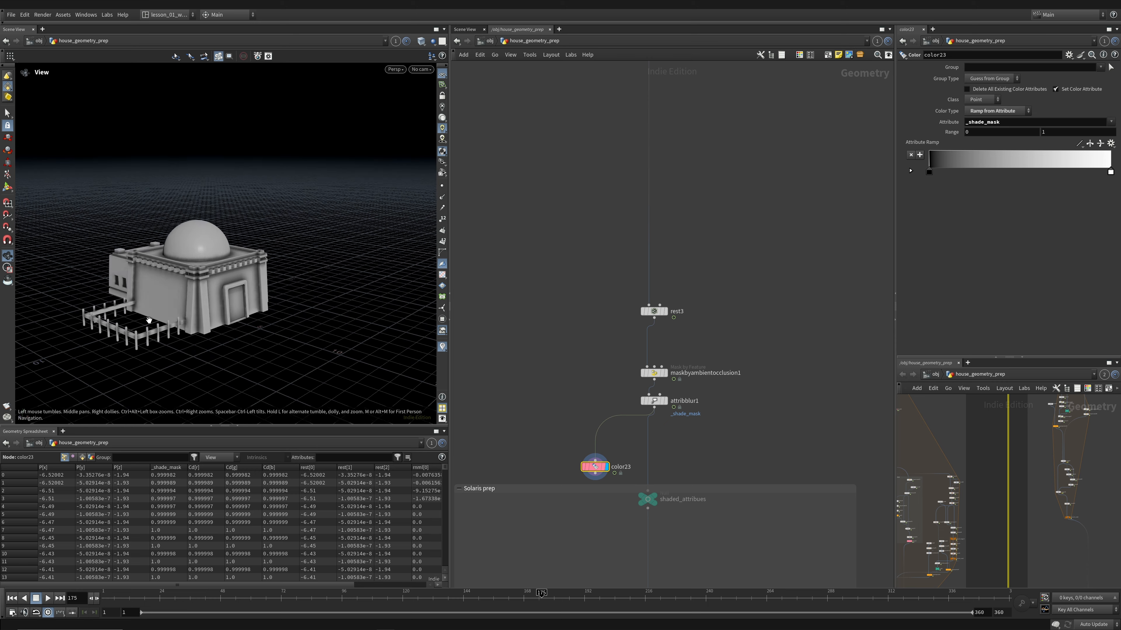
{"action": "scroll", "coordinate": [106, 325], "scroll_direction": "up", "scroll_amount": 4}
{"action": "left_click_drag", "start_coordinate": [121, 336], "coordinate": [226, 319]}
{"action": "left_click_drag", "start_coordinate": [118, 287], "coordinate": [274, 286]}
{"action": "middle_click_drag", "start_coordinate": [271, 224], "coordinate": [240, 228]}
{"action": "key", "text": "ctrl+s"}
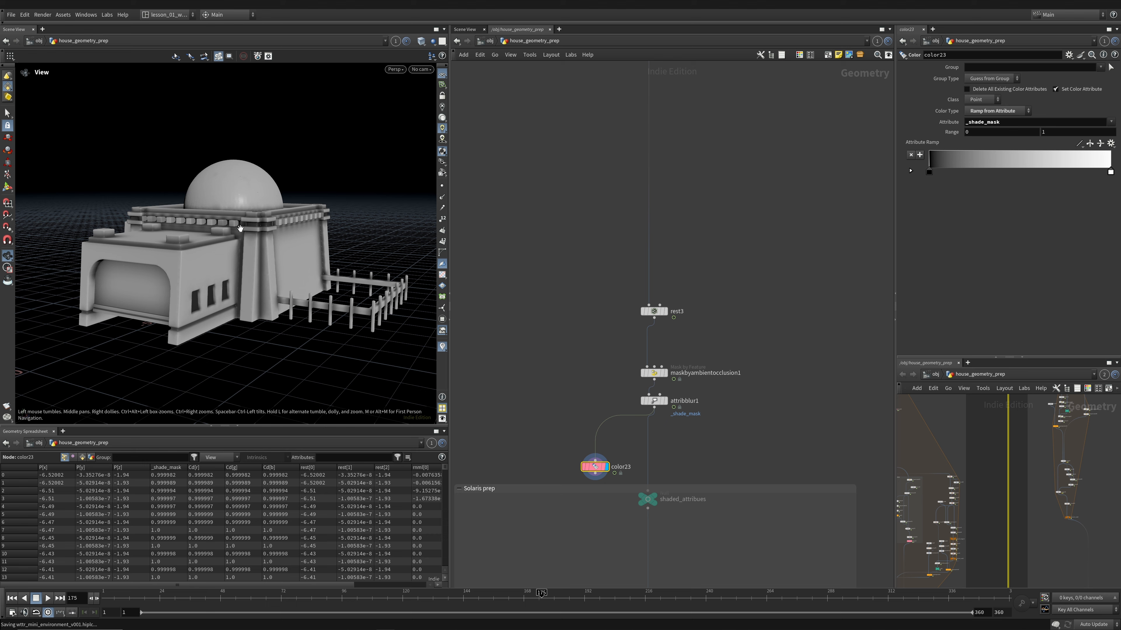
{"action": "scroll", "coordinate": [575, 333], "scroll_direction": "down", "scroll_amount": 2}
{"action": "middle_click_drag", "start_coordinate": [570, 420], "coordinate": [573, 332]}
{"action": "scroll", "coordinate": [623, 351], "scroll_direction": "up", "scroll_amount": 3}
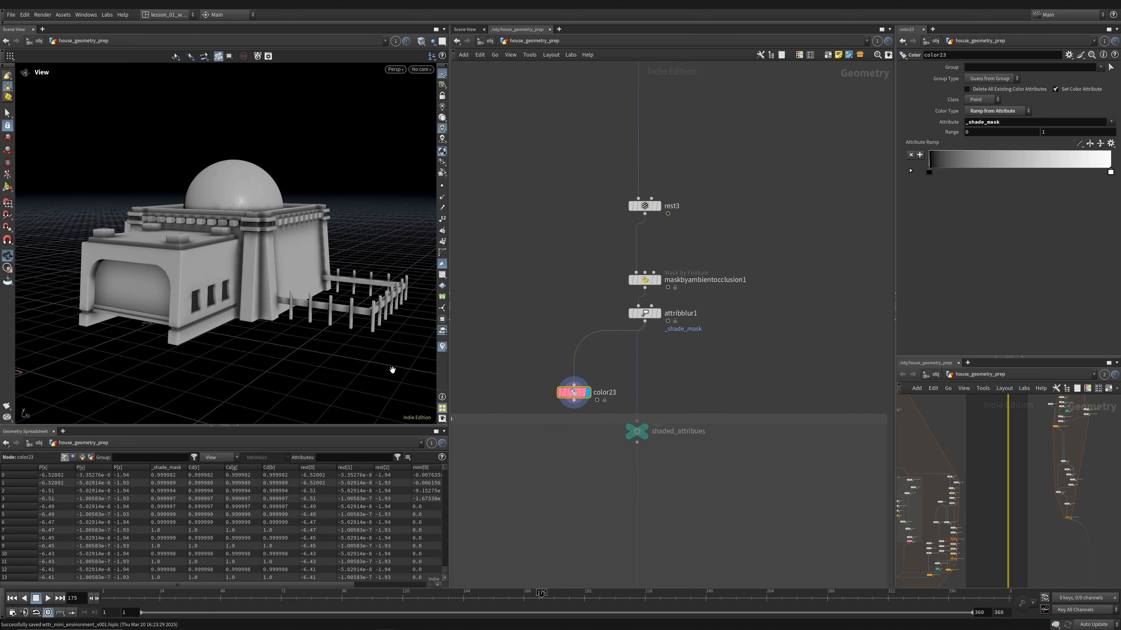
{"action": "left_click_drag", "start_coordinate": [265, 261], "coordinate": [361, 286]}
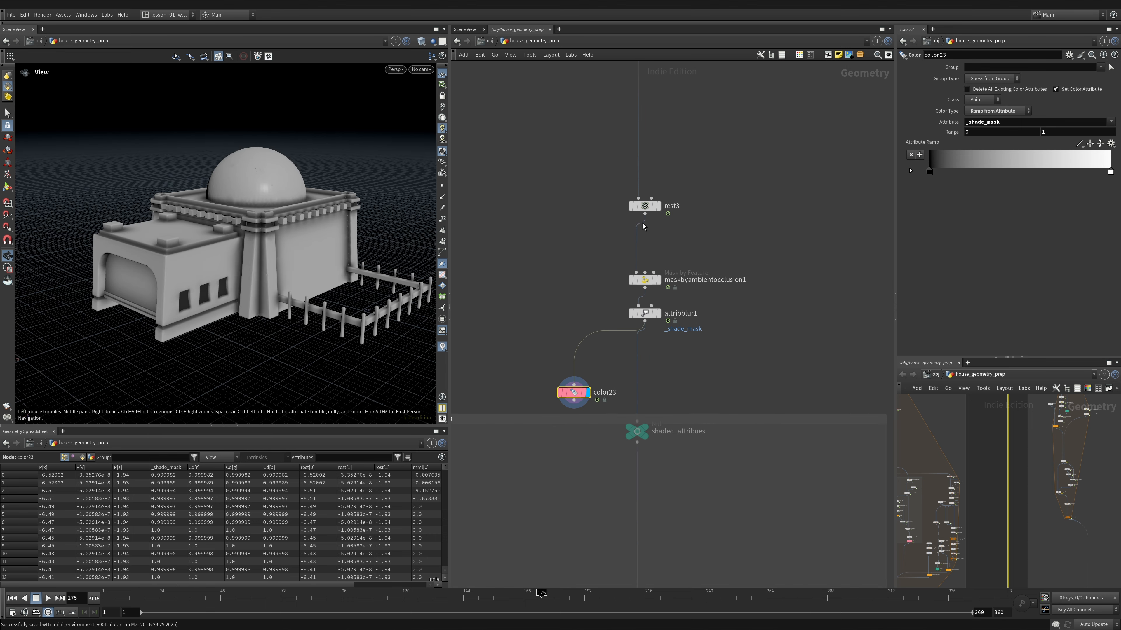
Step: Display the Rest Position node's result with its settings, and examine the building from several angles
{"action": "middle_click_drag", "start_coordinate": [643, 226], "coordinate": [603, 296]}
{"action": "left_click", "coordinate": [620, 276]}
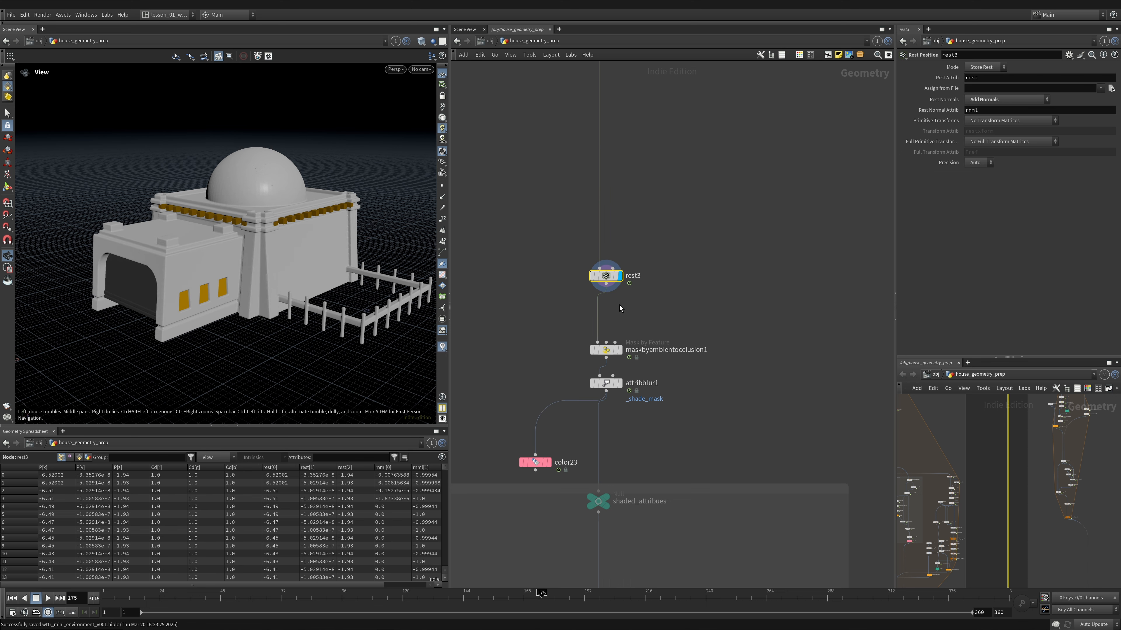
{"action": "middle_click", "coordinate": [607, 276]}
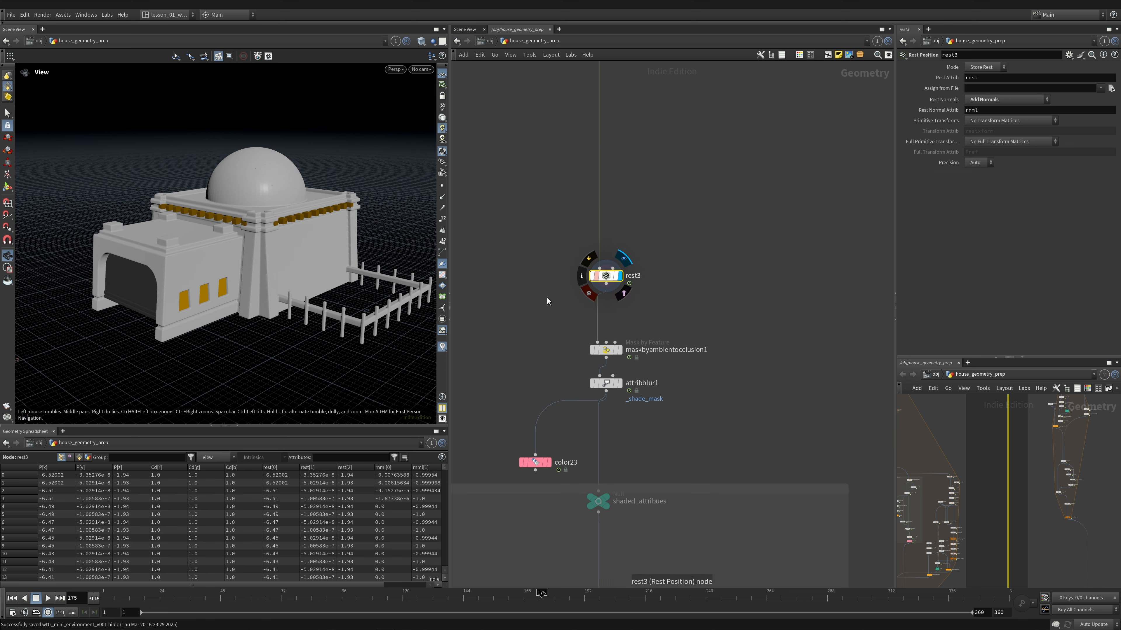
{"action": "left_click_drag", "start_coordinate": [524, 246], "coordinate": [642, 309]}
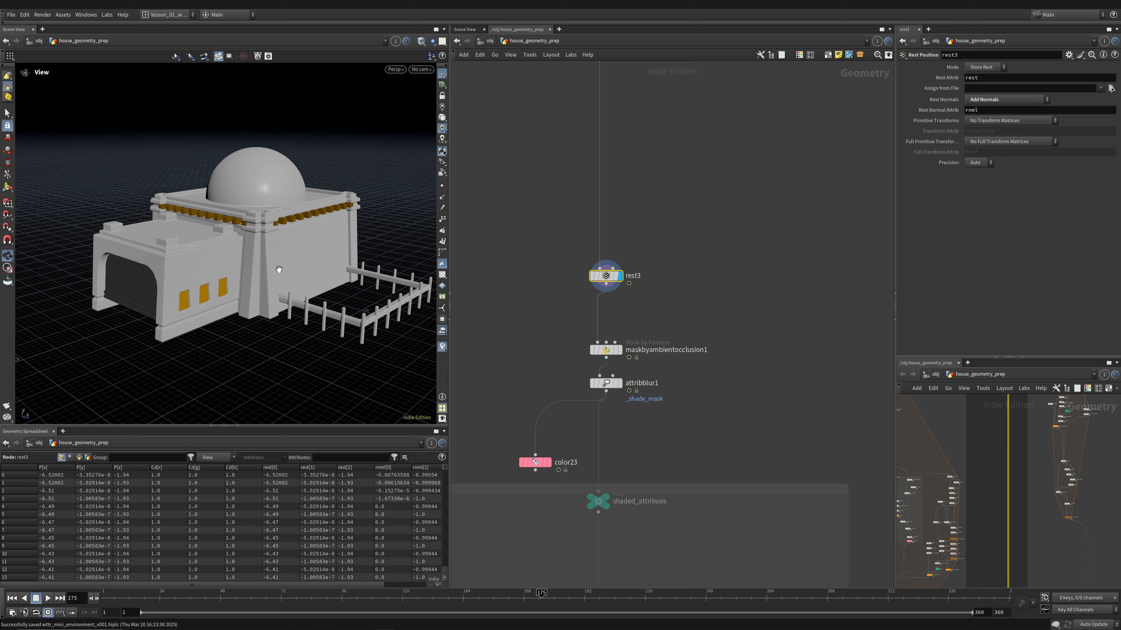
{"action": "left_click_drag", "start_coordinate": [278, 268], "coordinate": [118, 273]}
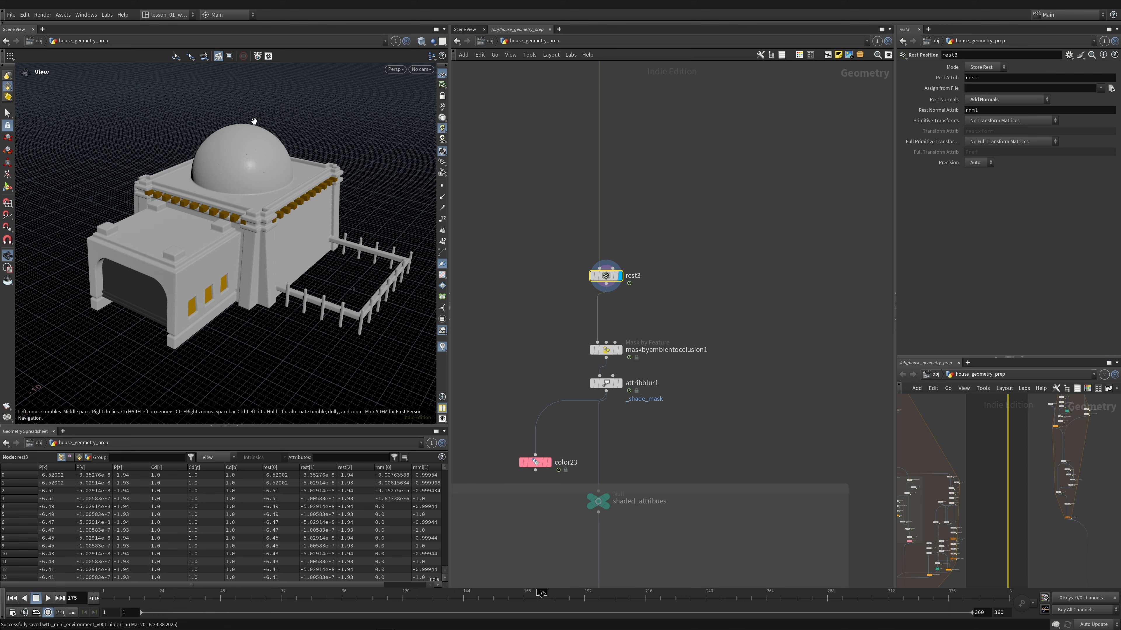
{"action": "left_click_drag", "start_coordinate": [198, 231], "coordinate": [282, 210]}
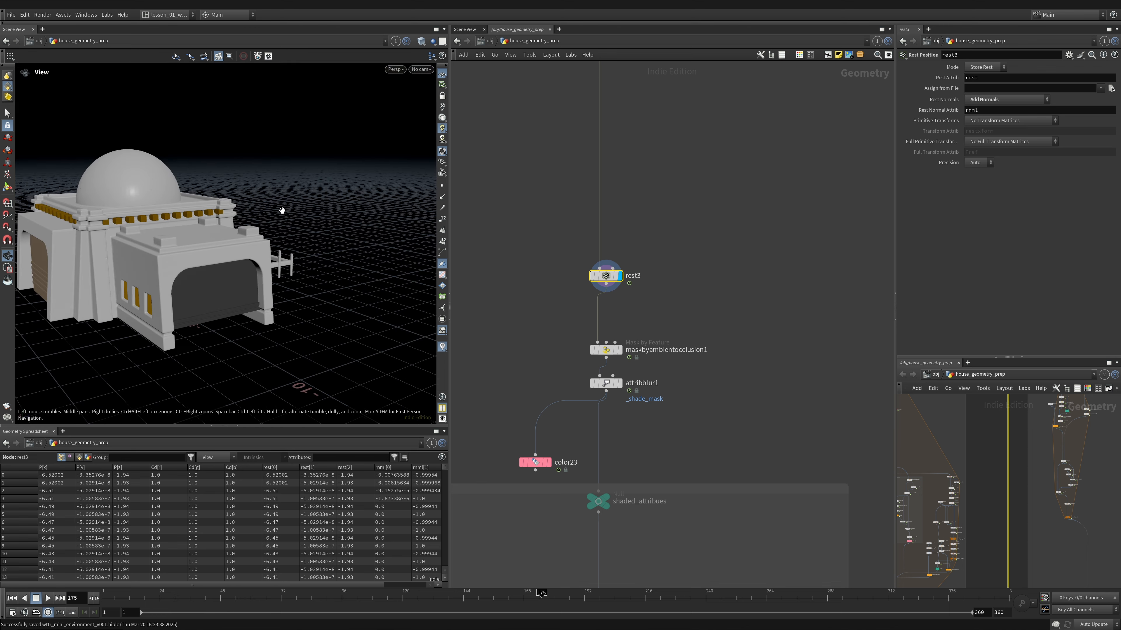
{"action": "middle_click_drag", "start_coordinate": [131, 250], "coordinate": [189, 256]}
{"action": "left_click_drag", "start_coordinate": [155, 280], "coordinate": [180, 282]}
{"action": "left_click_drag", "start_coordinate": [150, 189], "coordinate": [142, 225]}
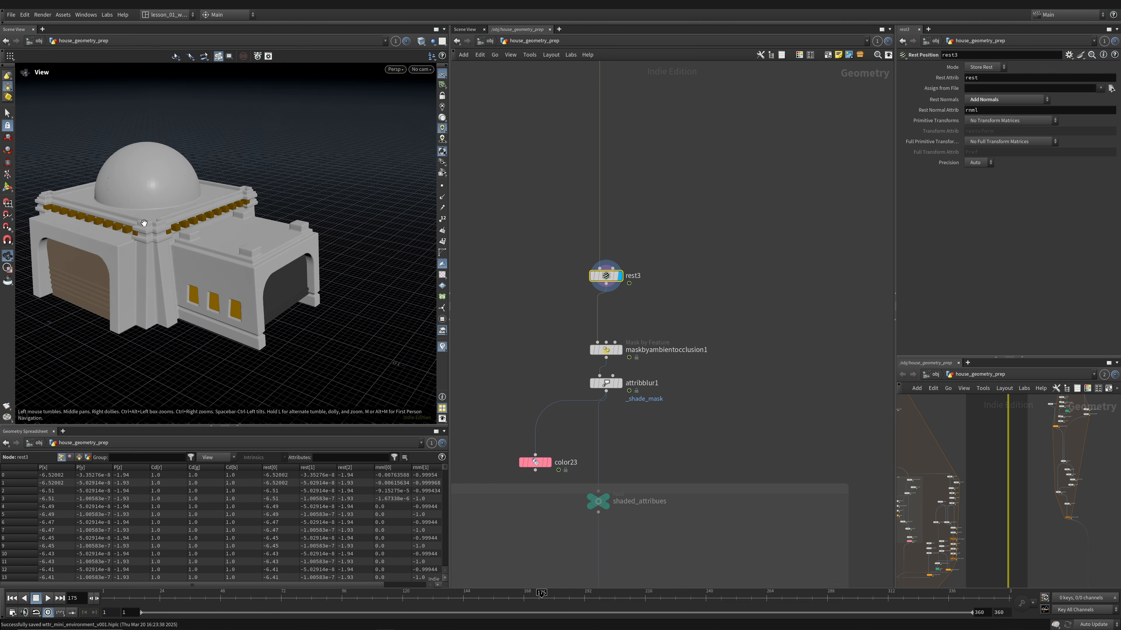
{"action": "middle_click_drag", "start_coordinate": [142, 225], "coordinate": [183, 236]}
Step: Add a second Mask by Ambient Occlusion node below the Rest Position node, beside the existing mask node
{"action": "key", "text": "Tab"}
{"action": "type", "text": "mm"}
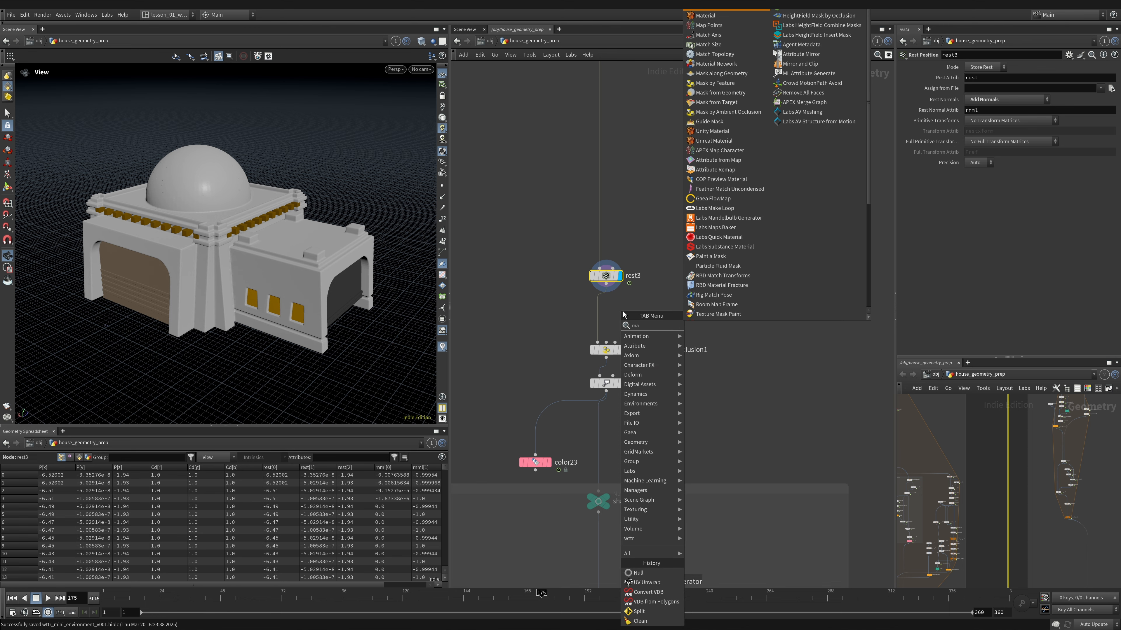
{"action": "key", "text": "BackSpace"}
{"action": "type", "text": "askby"}
{"action": "key", "text": "Down"}
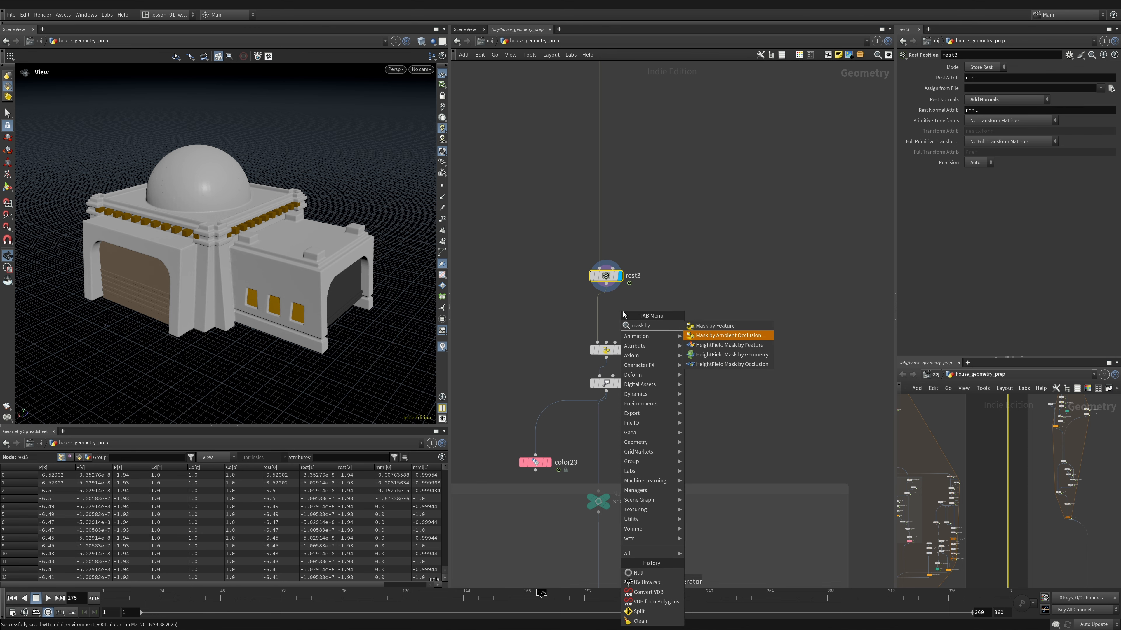
{"action": "key", "text": "Return"}
{"action": "left_click", "coordinate": [535, 352]}
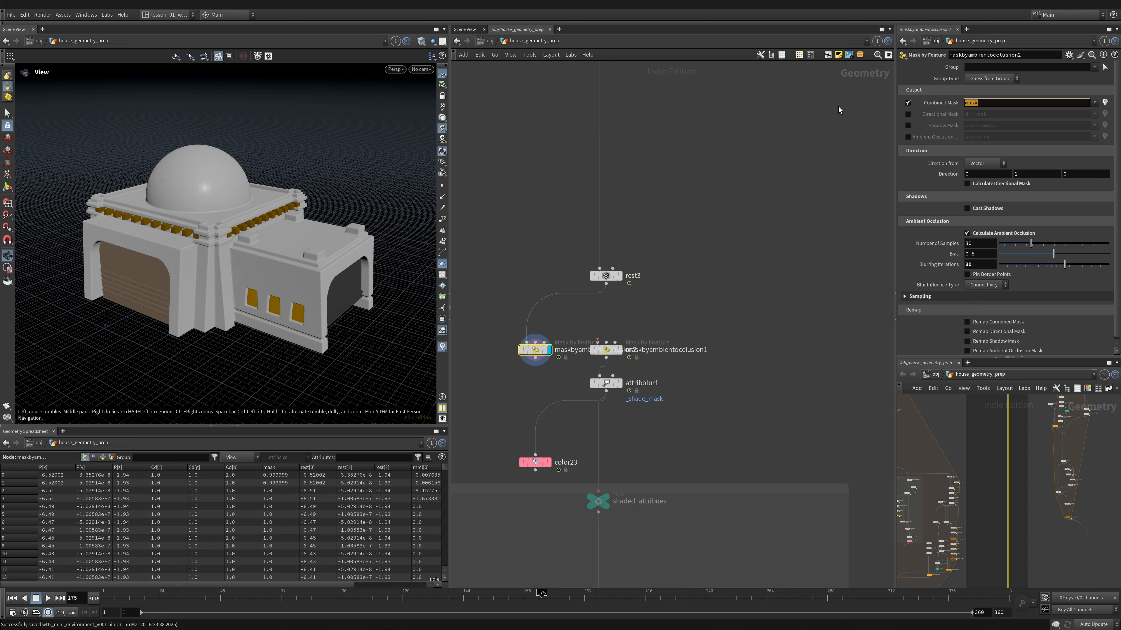
Step: Compare with the original mask node, set the new mask node's Combined Mask to _shade_mask, and check the building's wireframe
{"action": "left_click_drag", "start_coordinate": [785, 235], "coordinate": [599, 352]}
{"action": "left_click", "coordinate": [608, 352]}
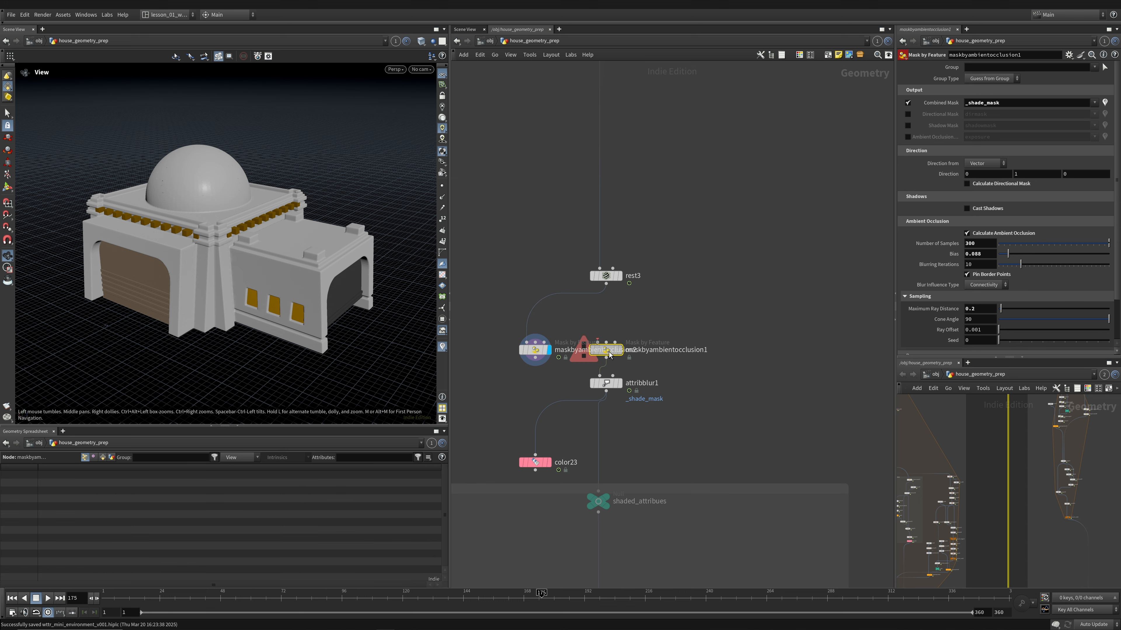
{"action": "left_click", "coordinate": [535, 350]}
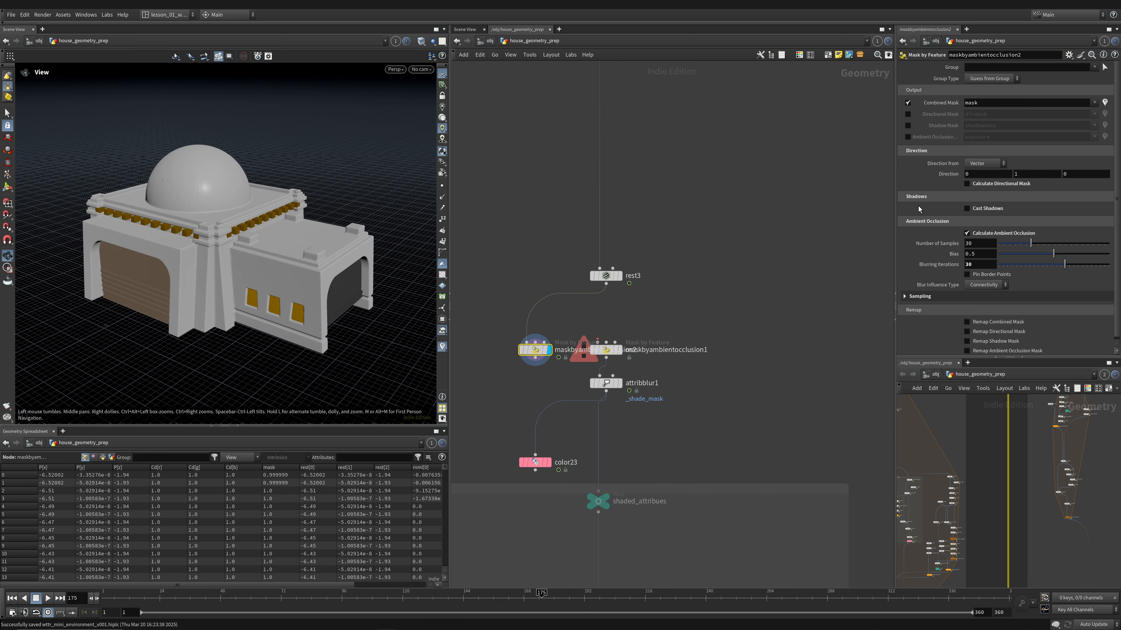
{"action": "left_click", "coordinate": [984, 104]}
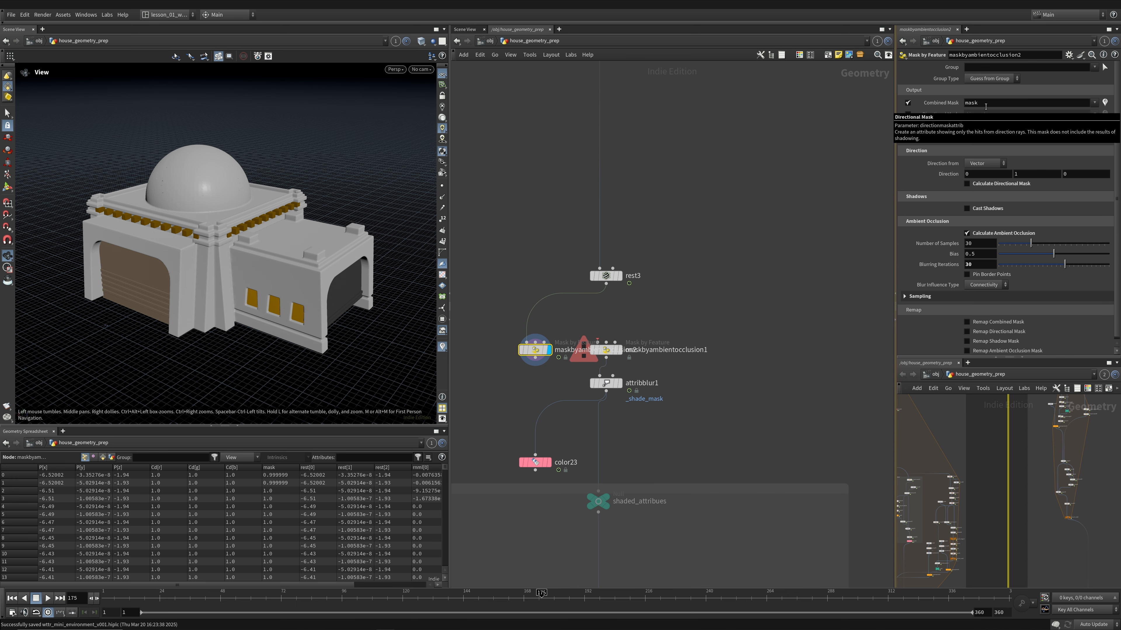
{"action": "left_click", "coordinate": [568, 370]}
{"action": "key", "text": "shift+w"}
{"action": "key", "text": "shift+w"}
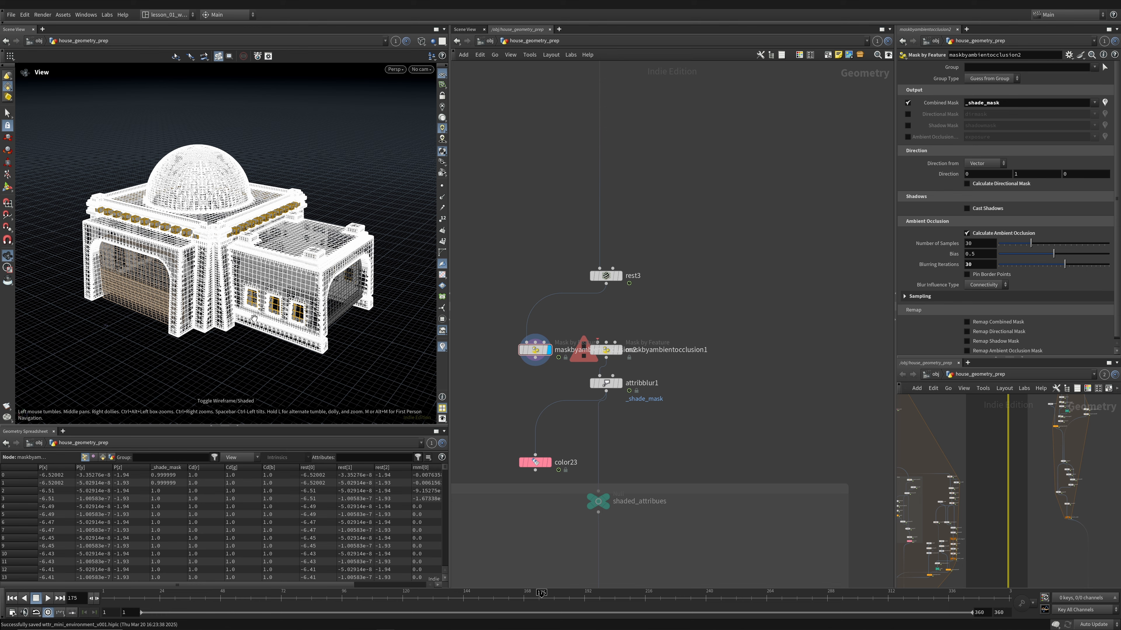
Step: Connect the new mask node to the color23 node and display the resulting shade mask on the building
{"action": "left_click", "coordinate": [539, 454]}
{"action": "left_click", "coordinate": [552, 445]}
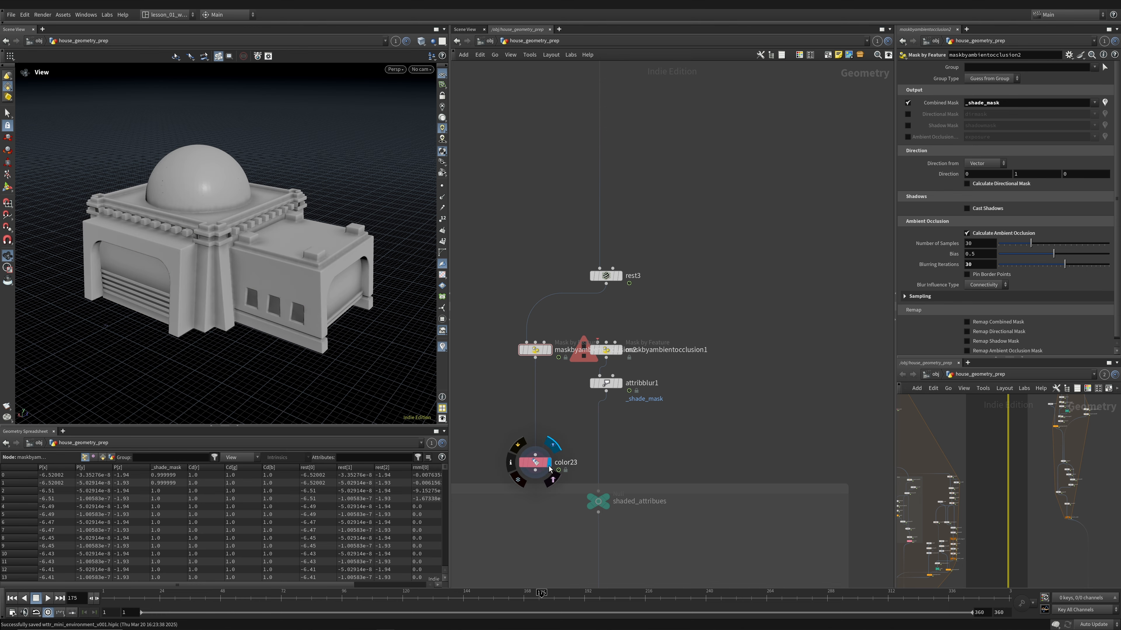
{"action": "left_click_drag", "start_coordinate": [211, 259], "coordinate": [209, 227]}
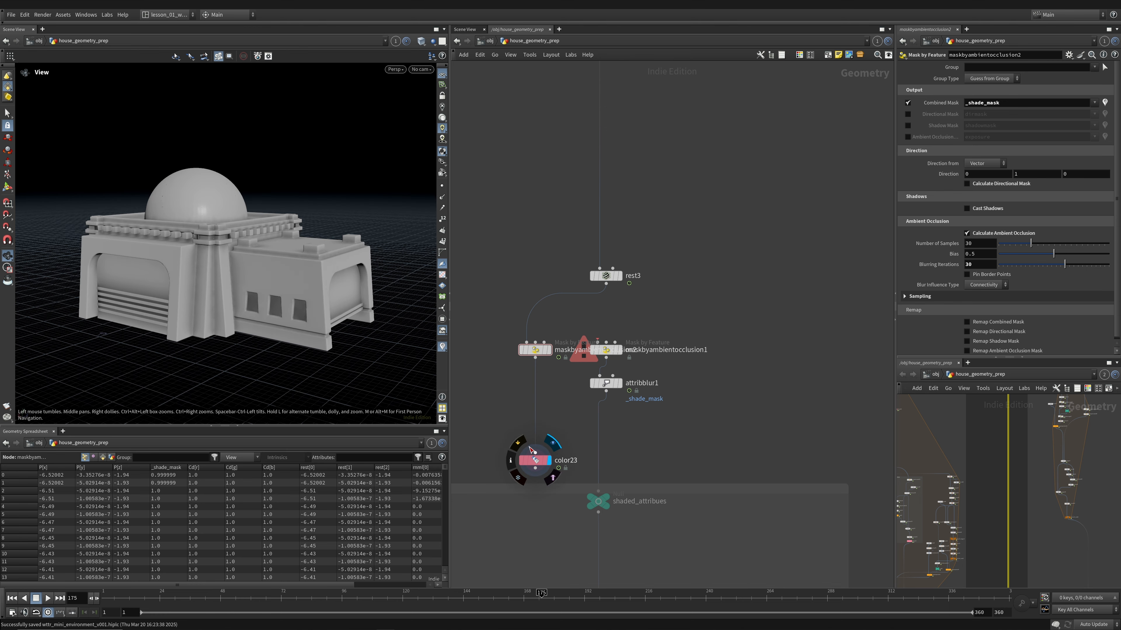
Step: Toggle the color23 node's bypass repeatedly to compare the building with and without the mask colors, leaving it bypassed
{"action": "left_click", "coordinate": [522, 444]}
{"action": "left_click", "coordinate": [522, 445]}
{"action": "left_click", "coordinate": [523, 444]}
{"action": "left_click", "coordinate": [522, 444]}
{"action": "left_click", "coordinate": [523, 444]}
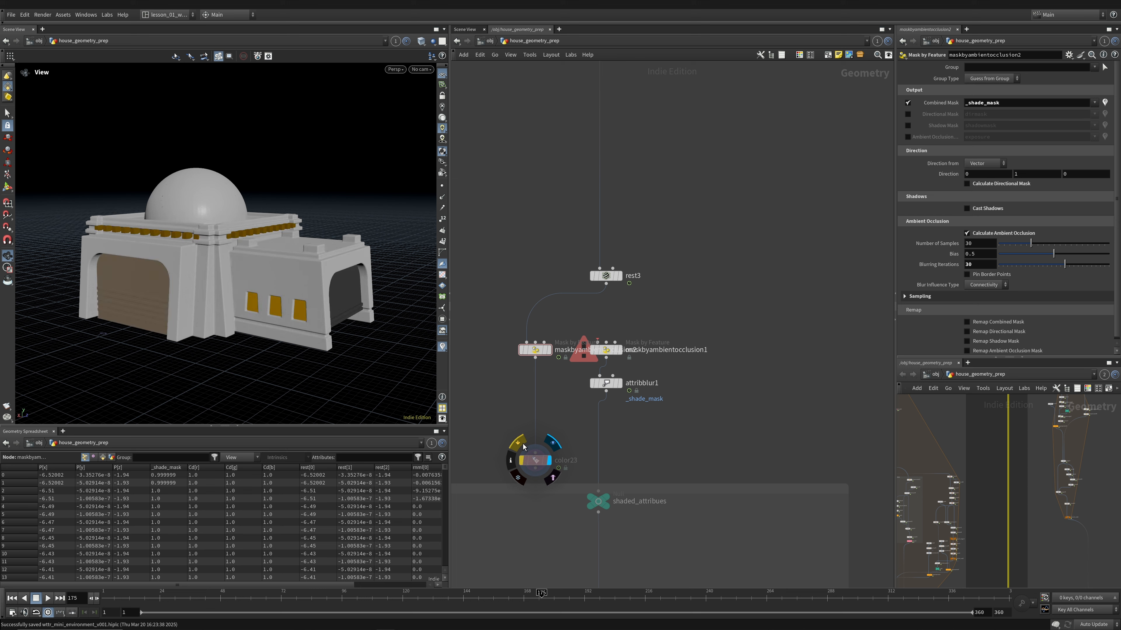
{"action": "left_click", "coordinate": [523, 444]}
{"action": "left_click", "coordinate": [523, 444]}
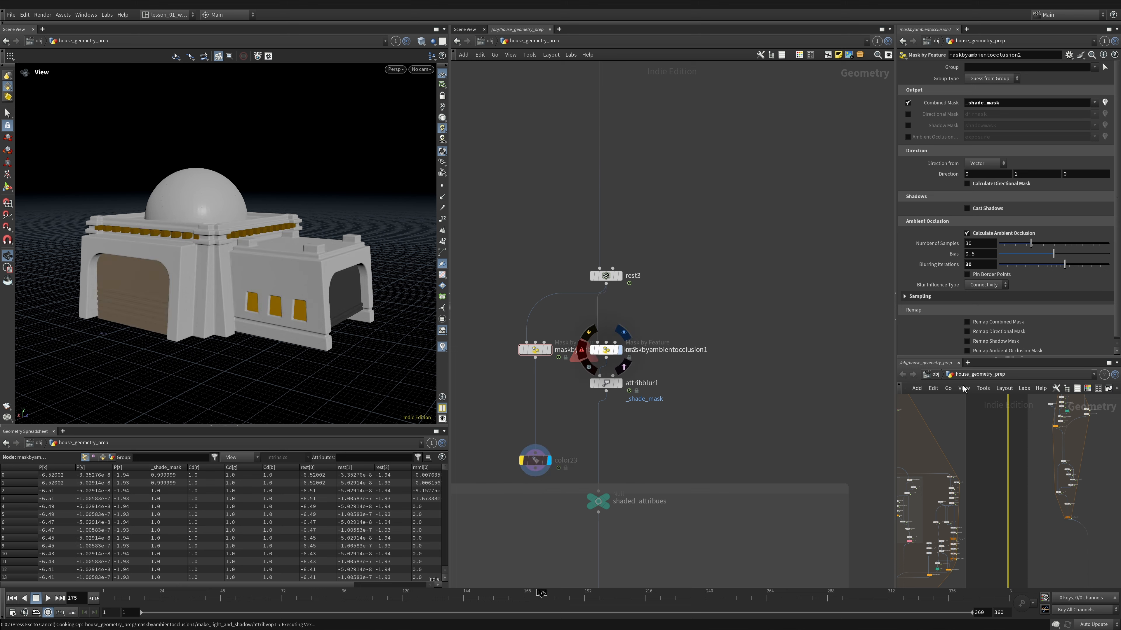
Step: Save the scene, and display the original ambient occlusion mask node's result with its settings
{"action": "key", "text": "ctrl+s"}
{"action": "left_click", "coordinate": [606, 350]}
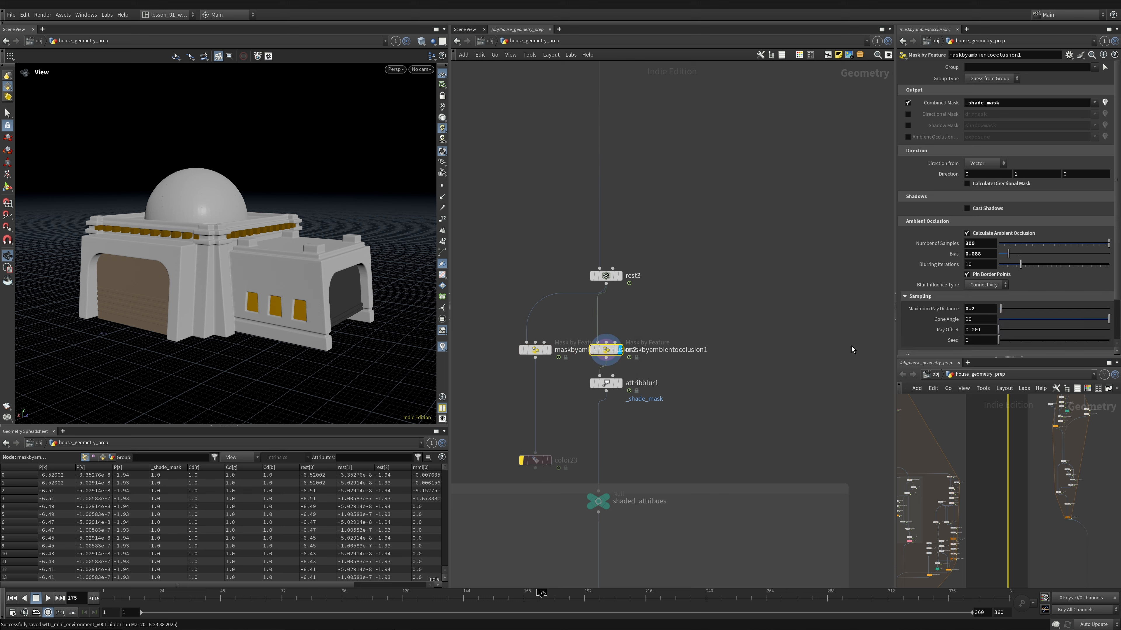
Step: Display attribblur1, connect it to color23, and re-enable and display color23 to show the blurred shade mask on the building
{"action": "mouse_move", "coordinate": [609, 386]}
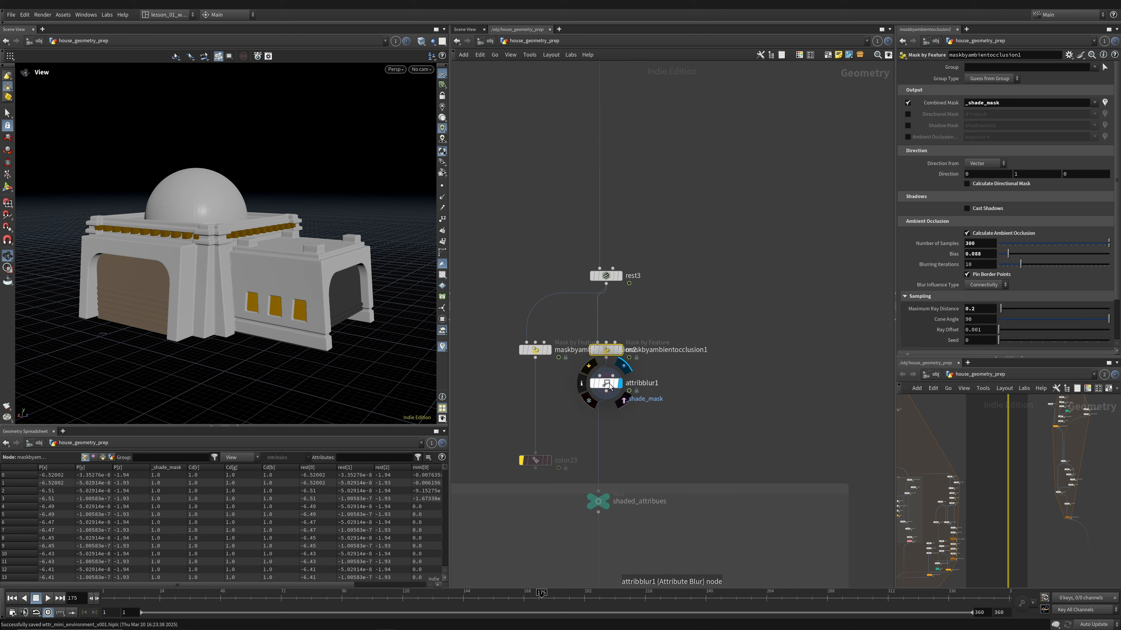
{"action": "left_click", "coordinate": [608, 385]}
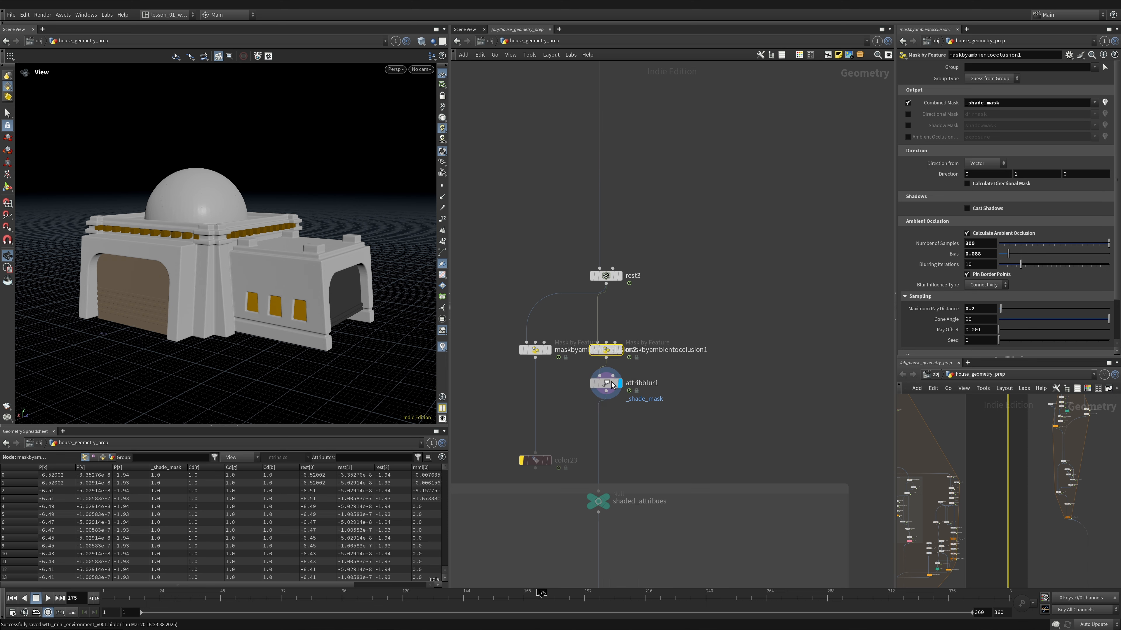
{"action": "left_click", "coordinate": [605, 500]}
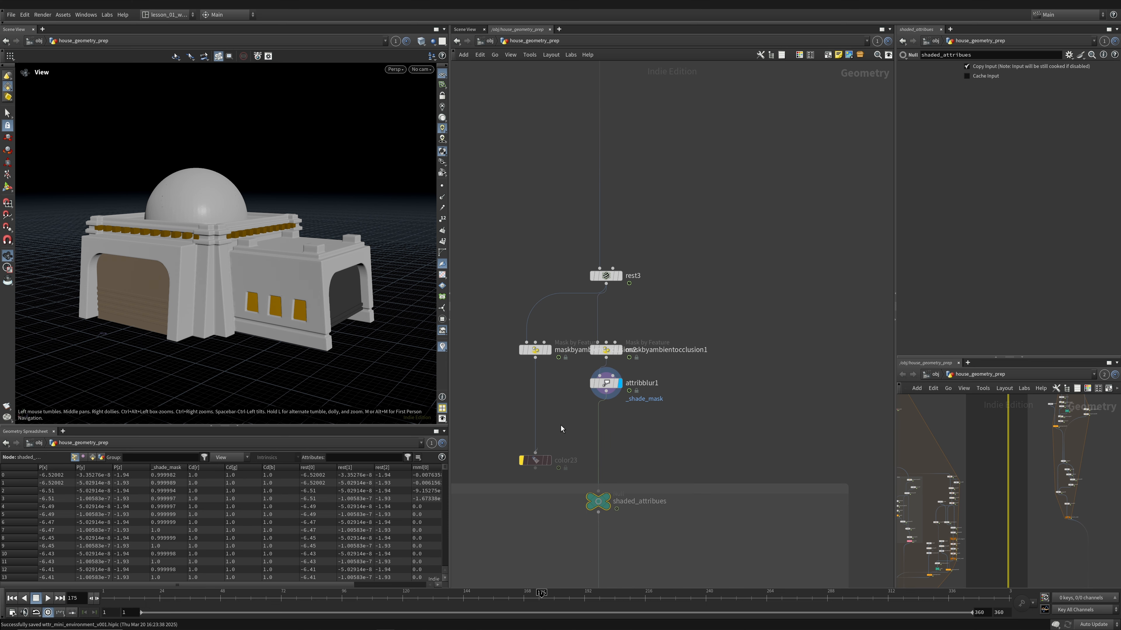
{"action": "left_click_drag", "start_coordinate": [606, 400], "coordinate": [528, 461]}
{"action": "left_click", "coordinate": [528, 450]}
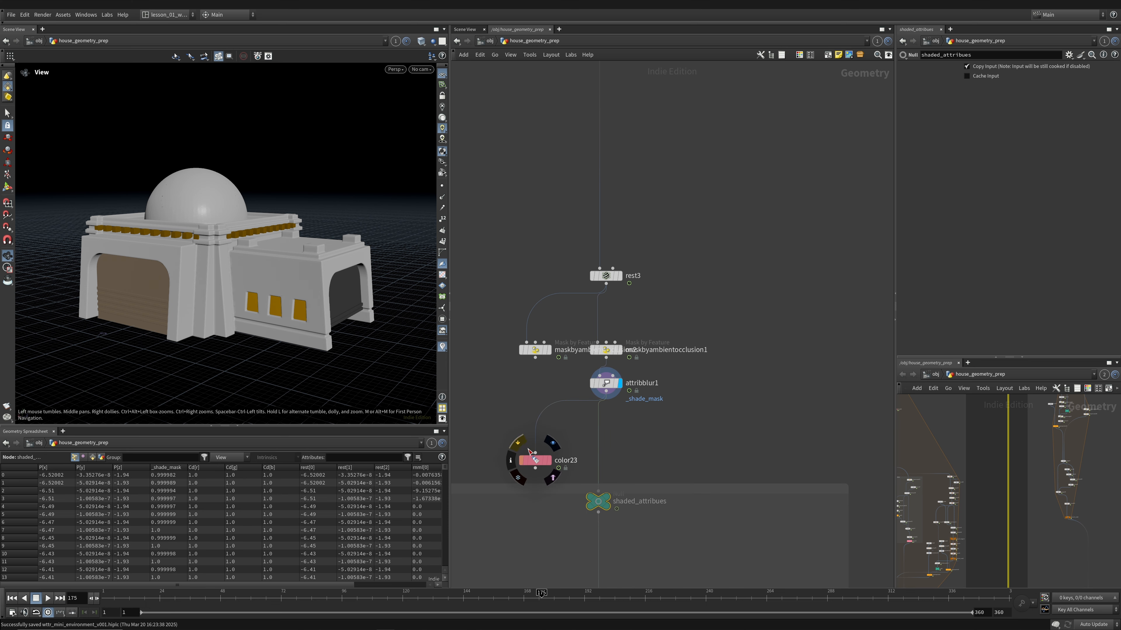
{"action": "left_click", "coordinate": [550, 461]}
{"action": "mouse_move", "coordinate": [588, 370]}
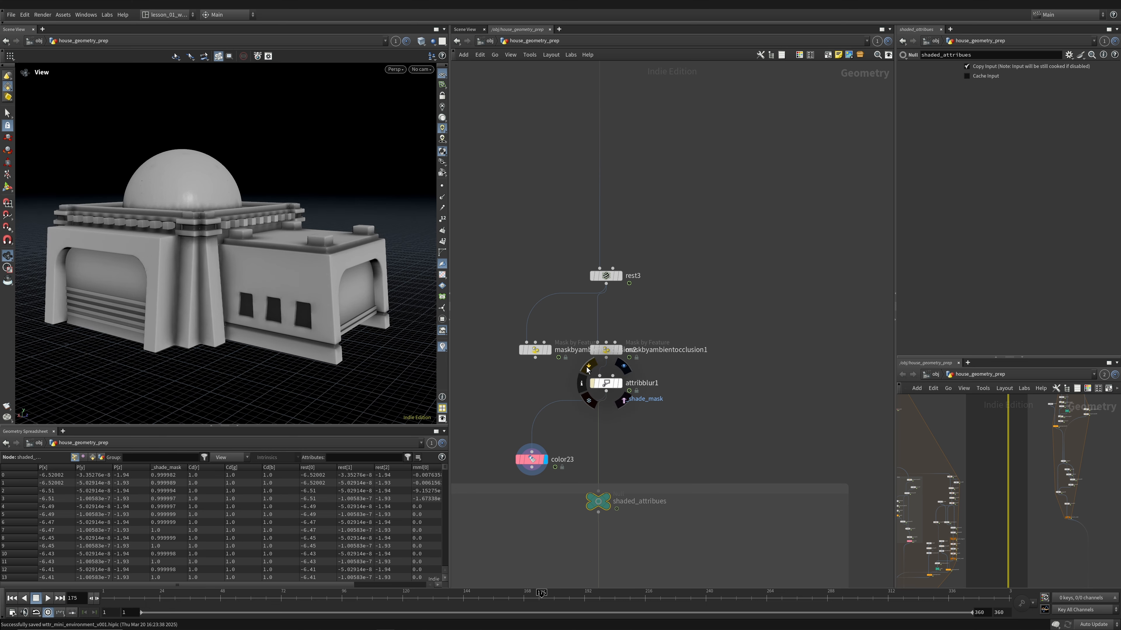
Step: Toggle the attribblur1 node's bypass repeatedly to compare the building's shade mask with and without blurring, leaving the blur active
{"action": "scroll", "coordinate": [283, 237], "scroll_direction": "up", "scroll_amount": 6}
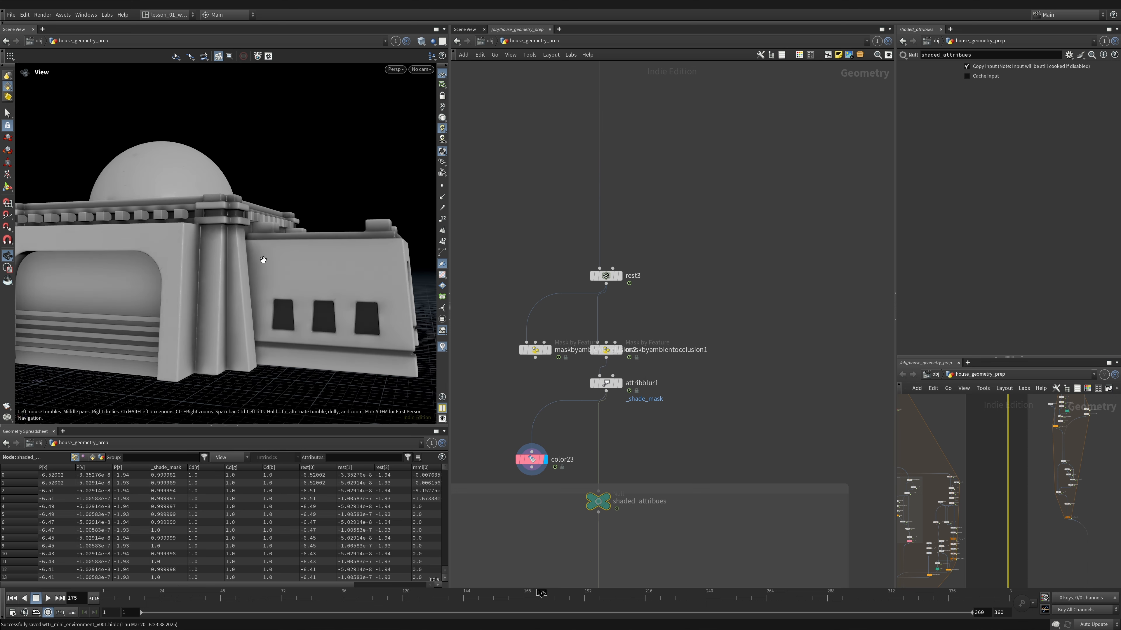
{"action": "left_click", "coordinate": [592, 383]}
{"action": "left_click_drag", "start_coordinate": [362, 241], "coordinate": [244, 220]}
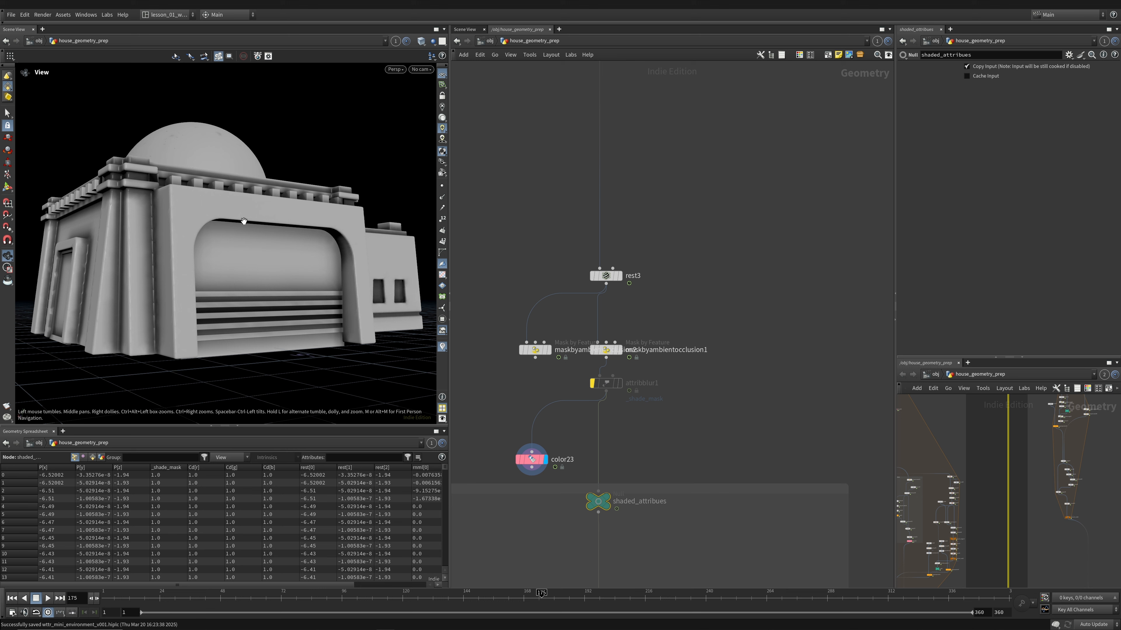
{"action": "mouse_move", "coordinate": [590, 370]}
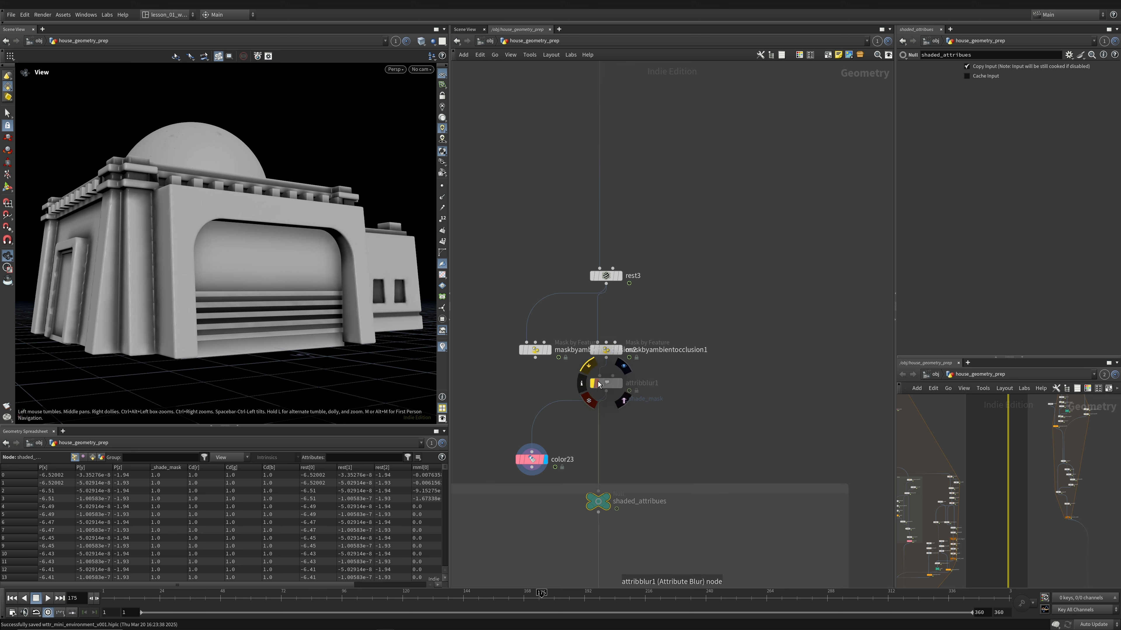
{"action": "left_click", "coordinate": [590, 367]}
{"action": "left_click", "coordinate": [589, 367]}
{"action": "left_click", "coordinate": [589, 367]}
{"action": "left_click", "coordinate": [590, 367]}
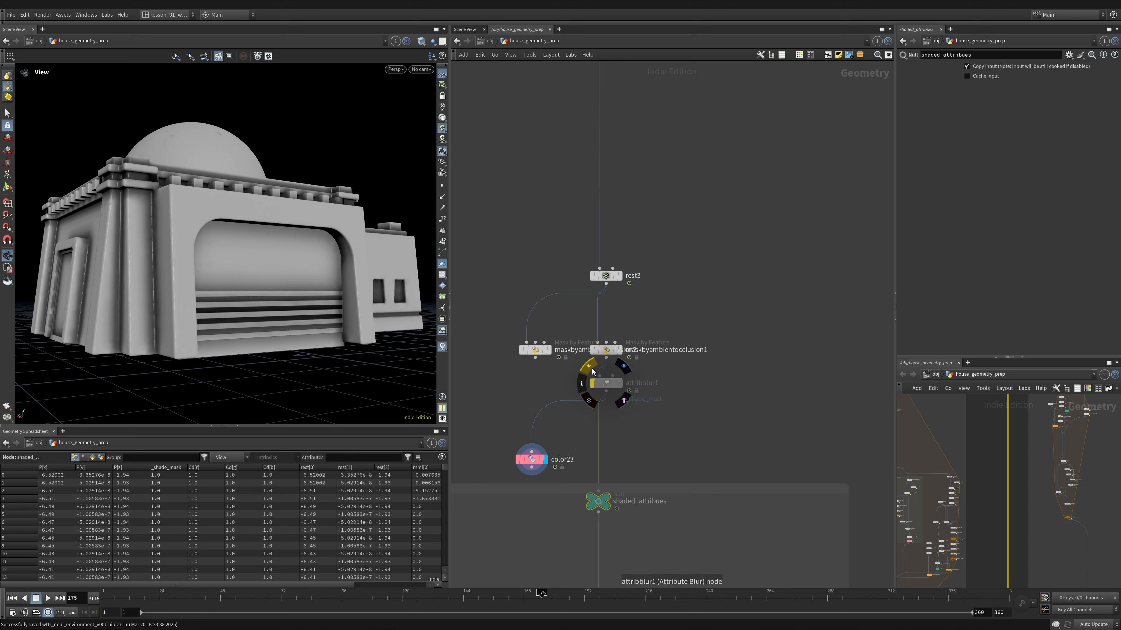
{"action": "left_click", "coordinate": [589, 367]}
{"action": "left_click", "coordinate": [590, 367]}
{"action": "left_click", "coordinate": [589, 367]}
{"action": "left_click", "coordinate": [590, 367]}
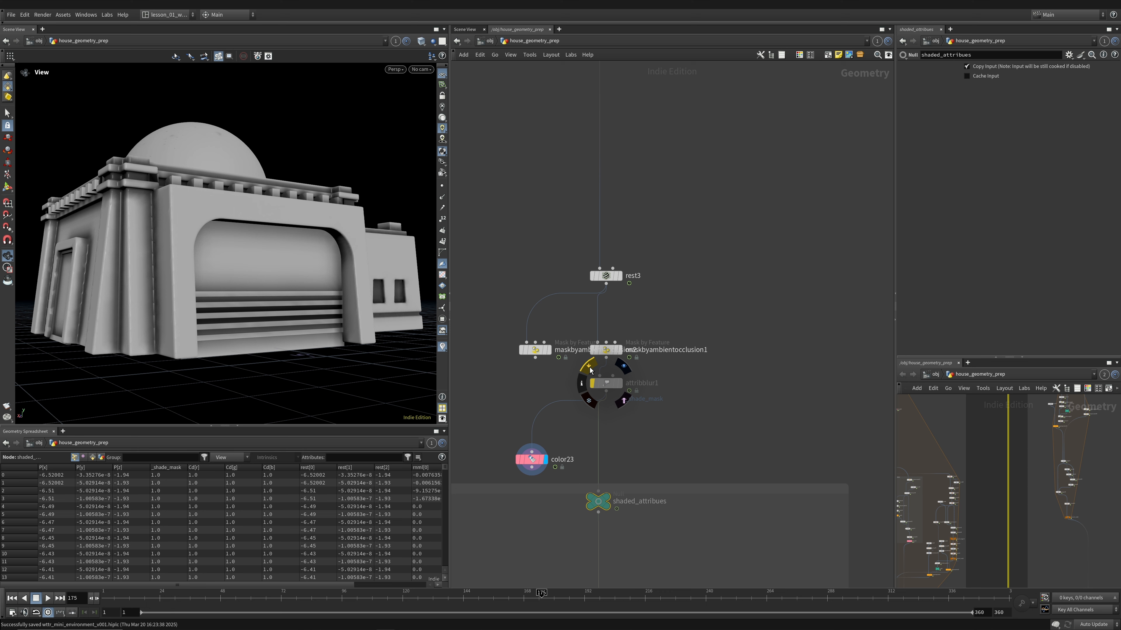
{"action": "left_click", "coordinate": [590, 368]}
Step: Display the attribblur1 node's result on the building and examine its blur settings
{"action": "scroll", "coordinate": [272, 277], "scroll_direction": "down", "scroll_amount": 2}
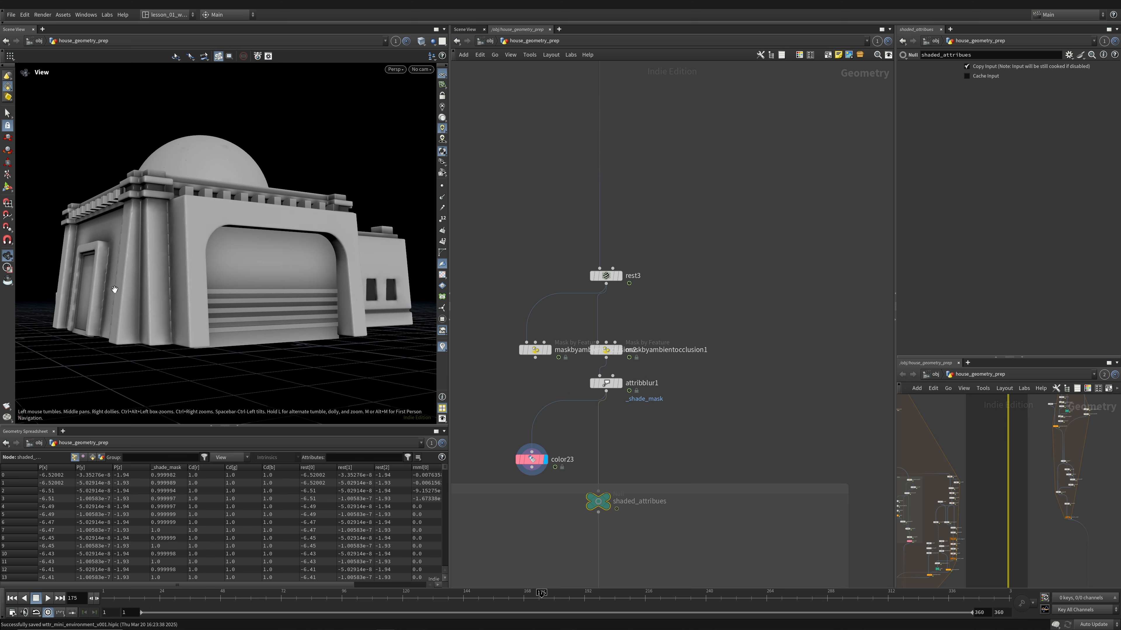
{"action": "left_click_drag", "start_coordinate": [114, 290], "coordinate": [112, 311]}
{"action": "middle_click_drag", "start_coordinate": [595, 262], "coordinate": [584, 204]}
{"action": "left_click", "coordinate": [609, 325]}
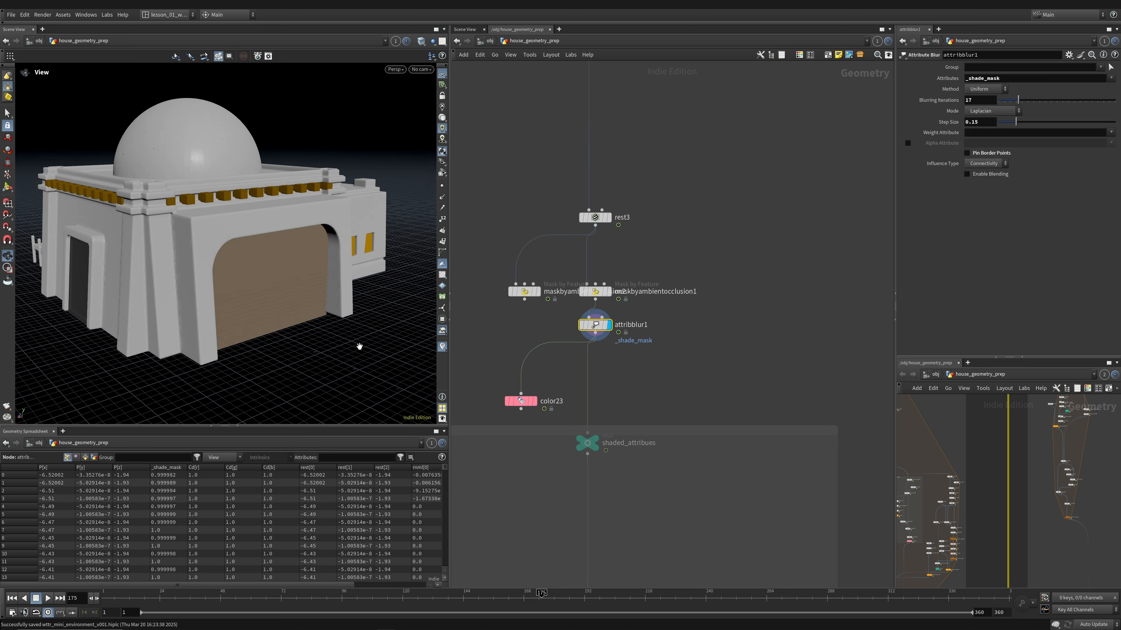
{"action": "left_click_drag", "start_coordinate": [141, 150], "coordinate": [177, 138]}
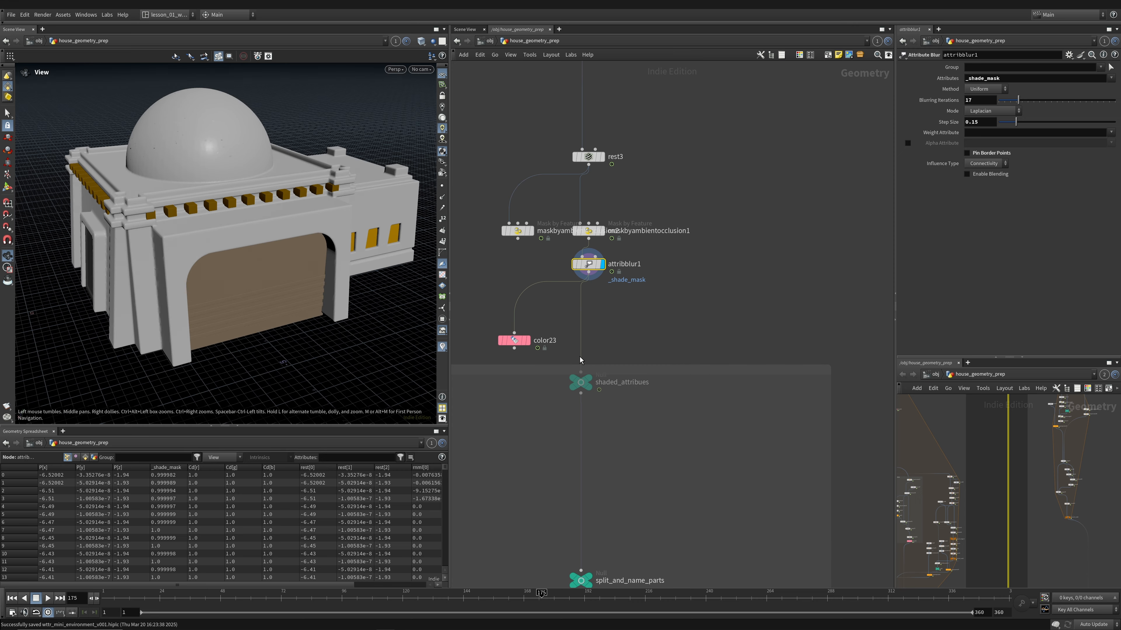
Step: Display the shaded_attribues and split_and_name_parts results in turn and check the building's wireframe
{"action": "left_click", "coordinate": [580, 370]}
{"action": "middle_click_drag", "start_coordinate": [603, 382], "coordinate": [634, 234]}
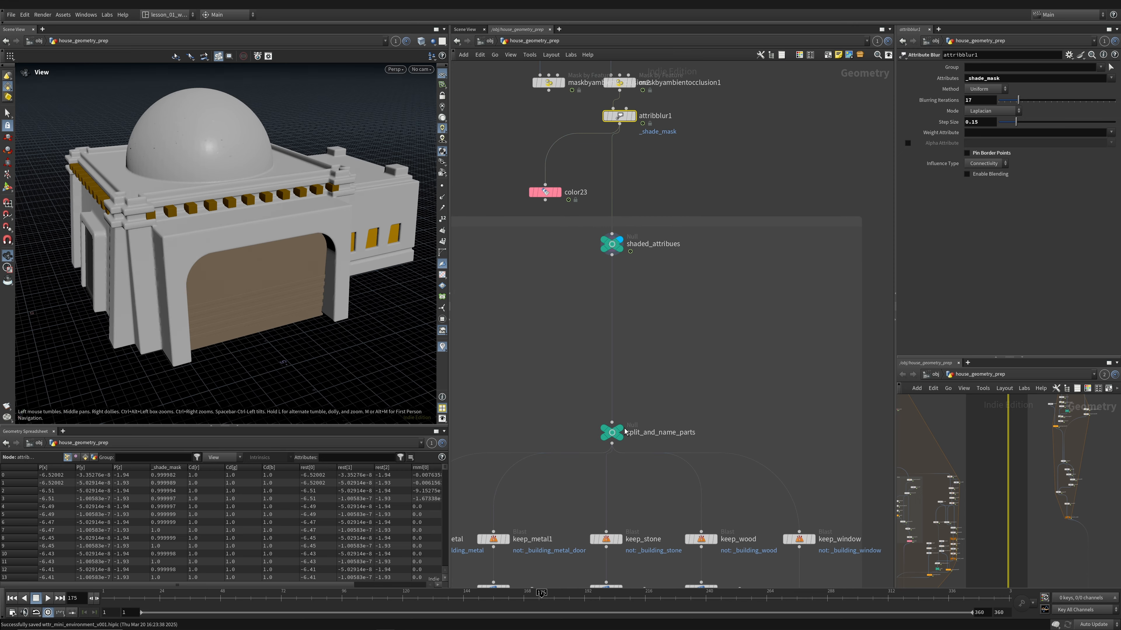
{"action": "left_click", "coordinate": [631, 417]}
{"action": "key", "text": "shift+w"}
{"action": "key", "text": "shift+w"}
{"action": "scroll", "coordinate": [270, 211], "scroll_direction": "down", "scroll_amount": 3}
{"action": "left_click_drag", "start_coordinate": [270, 210], "coordinate": [329, 197]}
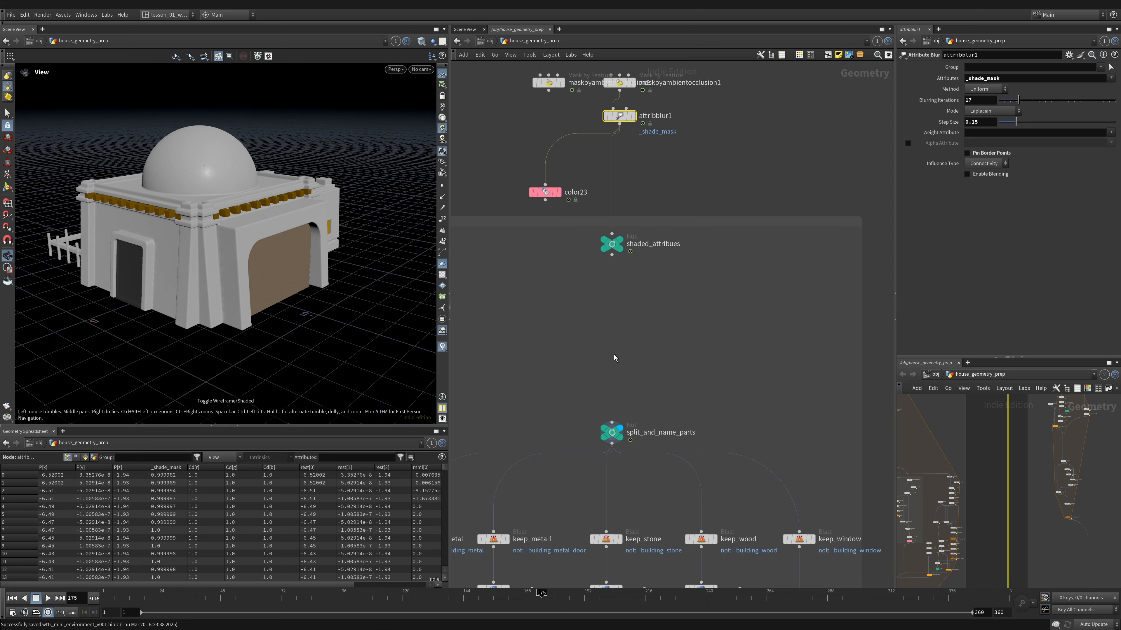
Step: Review the Solaris prep section down to the house variations and nudge the shaded_attribues node into line above the branches
{"action": "scroll", "coordinate": [616, 358], "scroll_direction": "down", "scroll_amount": 2}
{"action": "middle_click_drag", "start_coordinate": [616, 358], "coordinate": [684, 117]}
{"action": "scroll", "coordinate": [623, 289], "scroll_direction": "down", "scroll_amount": 6}
{"action": "scroll", "coordinate": [638, 191], "scroll_direction": "up", "scroll_amount": 3}
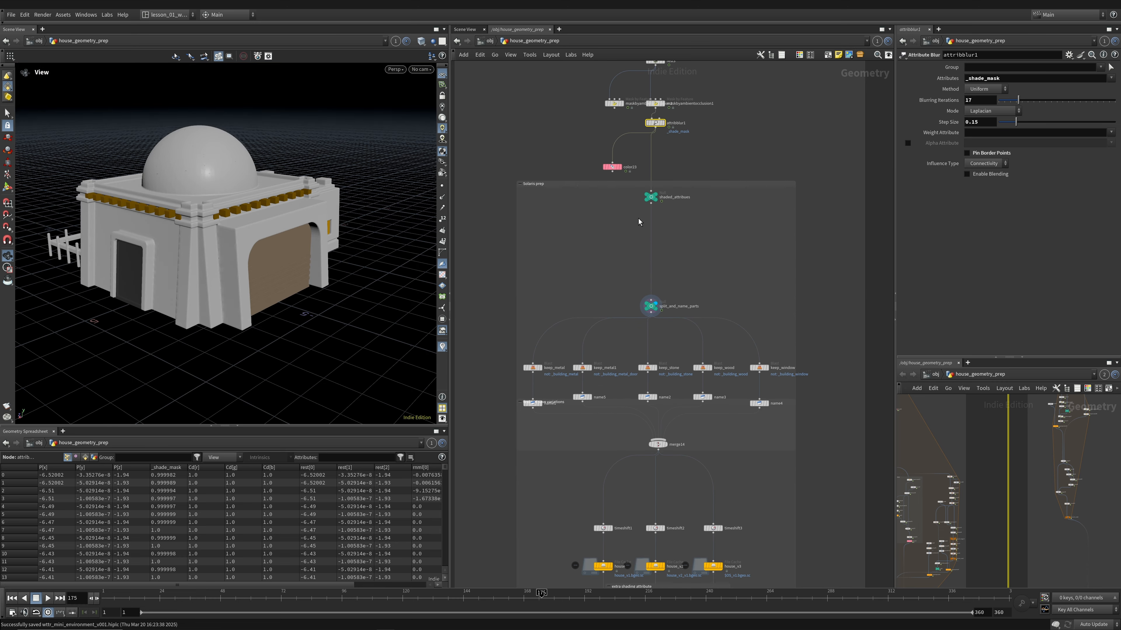
{"action": "left_click_drag", "start_coordinate": [705, 336], "coordinate": [705, 336]}
{"action": "left_click_drag", "start_coordinate": [650, 197], "coordinate": [647, 199]}
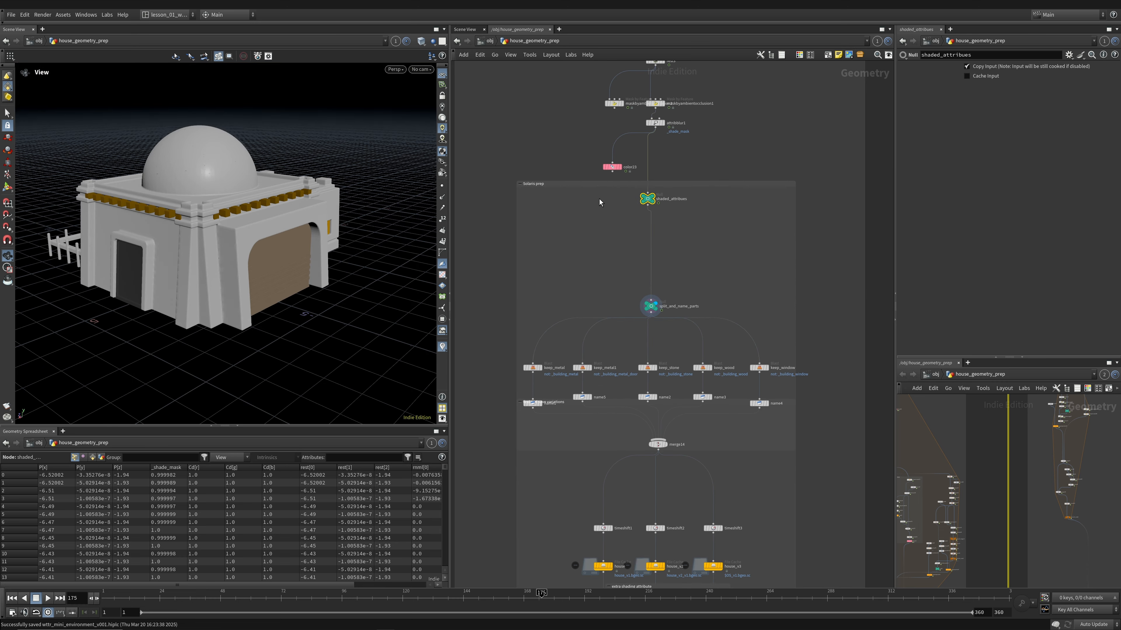
{"action": "middle_click_drag", "start_coordinate": [528, 283], "coordinate": [545, 262]}
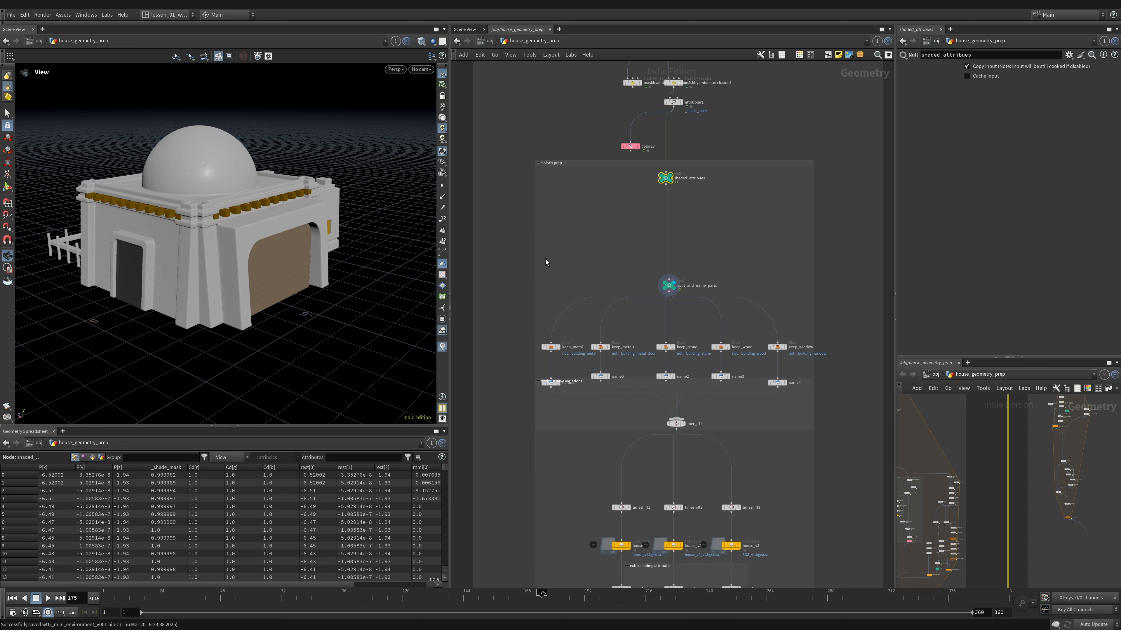
Step: Display the keep_metal result to inspect the isolated metal parts, and return the display to split_and_name_parts
{"action": "scroll", "coordinate": [534, 329], "scroll_direction": "up", "scroll_amount": 5}
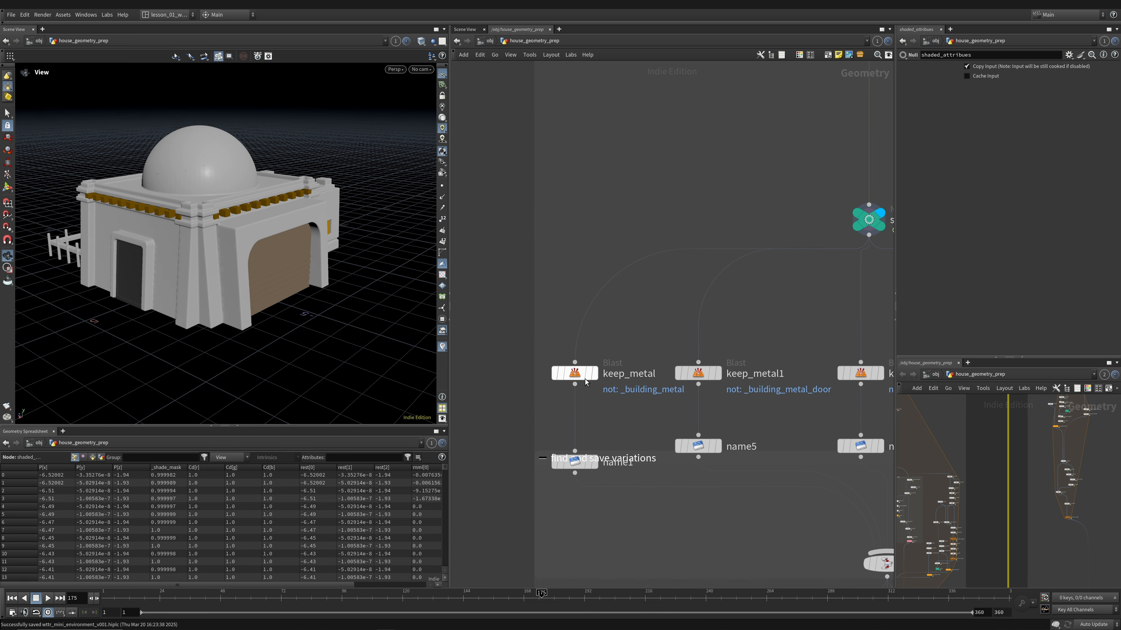
{"action": "left_click", "coordinate": [594, 373]}
{"action": "middle_click_drag", "start_coordinate": [638, 336], "coordinate": [598, 315]}
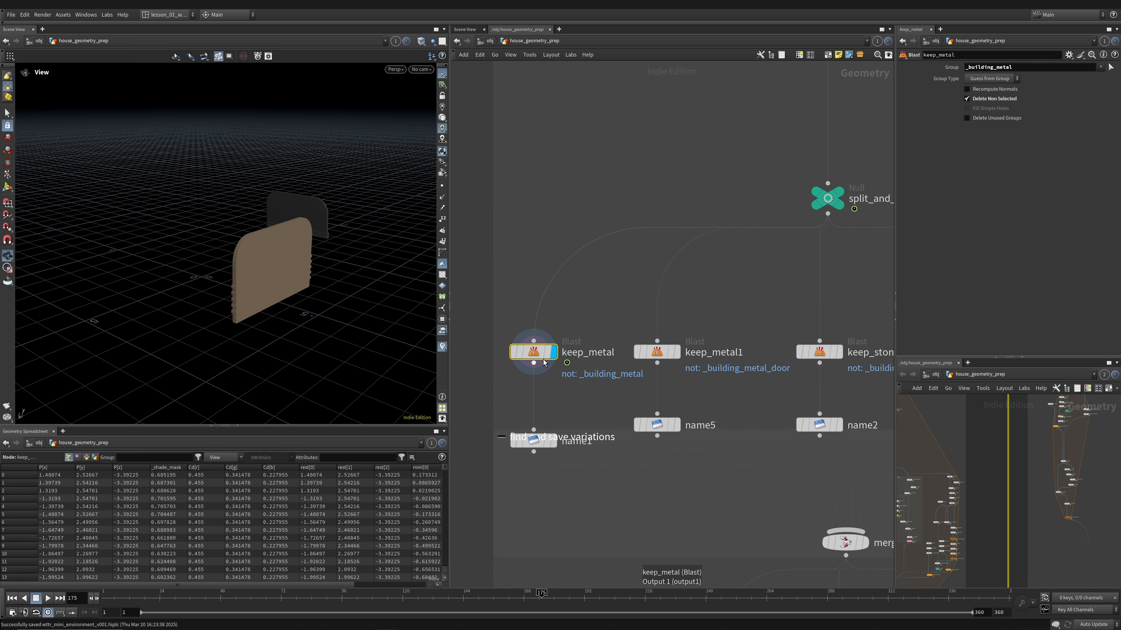
{"action": "left_click", "coordinate": [843, 196]}
{"action": "scroll", "coordinate": [595, 257], "scroll_direction": "down", "scroll_amount": 2}
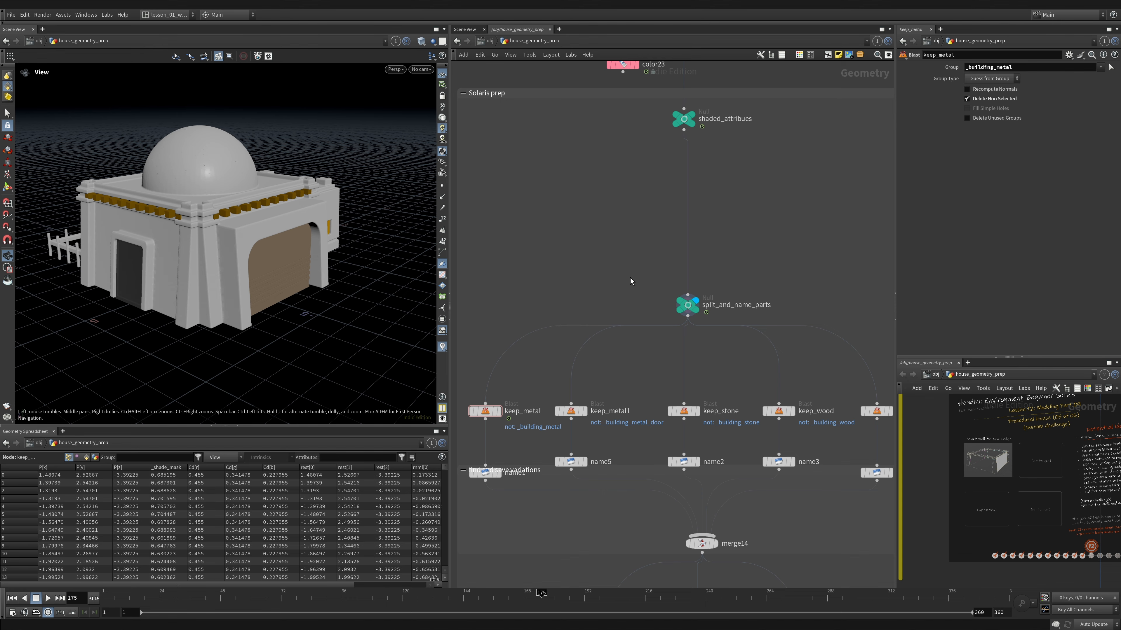
Step: Inspect the split_and_name_parts null, display shaded_attribues, and check the whole building in wireframe and shaded views
{"action": "left_click", "coordinate": [687, 305]}
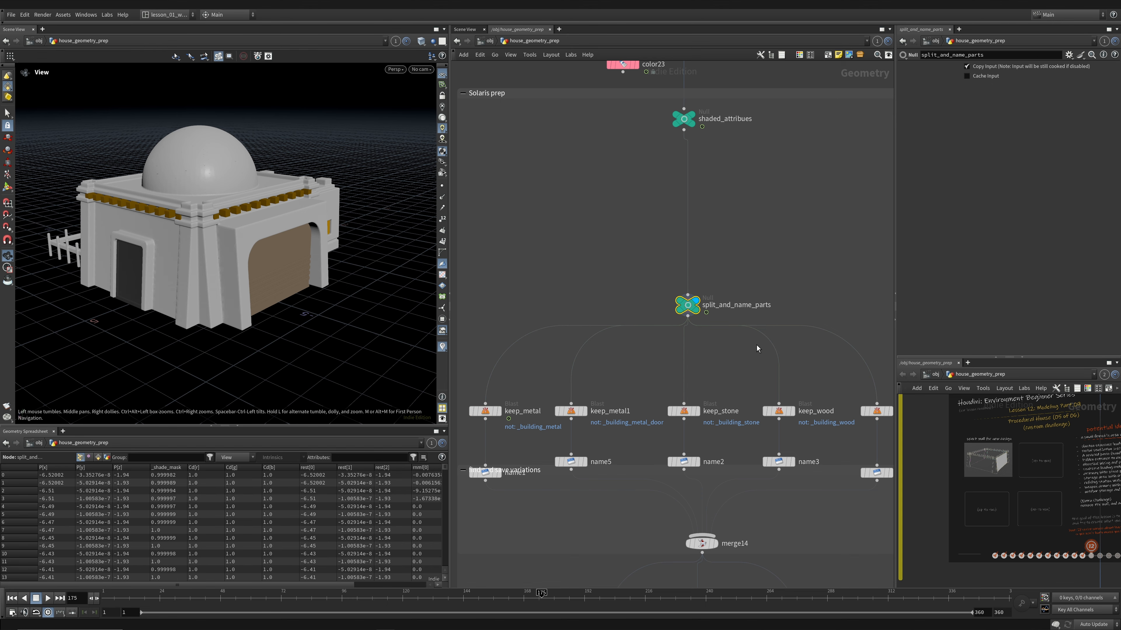
{"action": "middle_click_drag", "start_coordinate": [679, 160], "coordinate": [679, 308]}
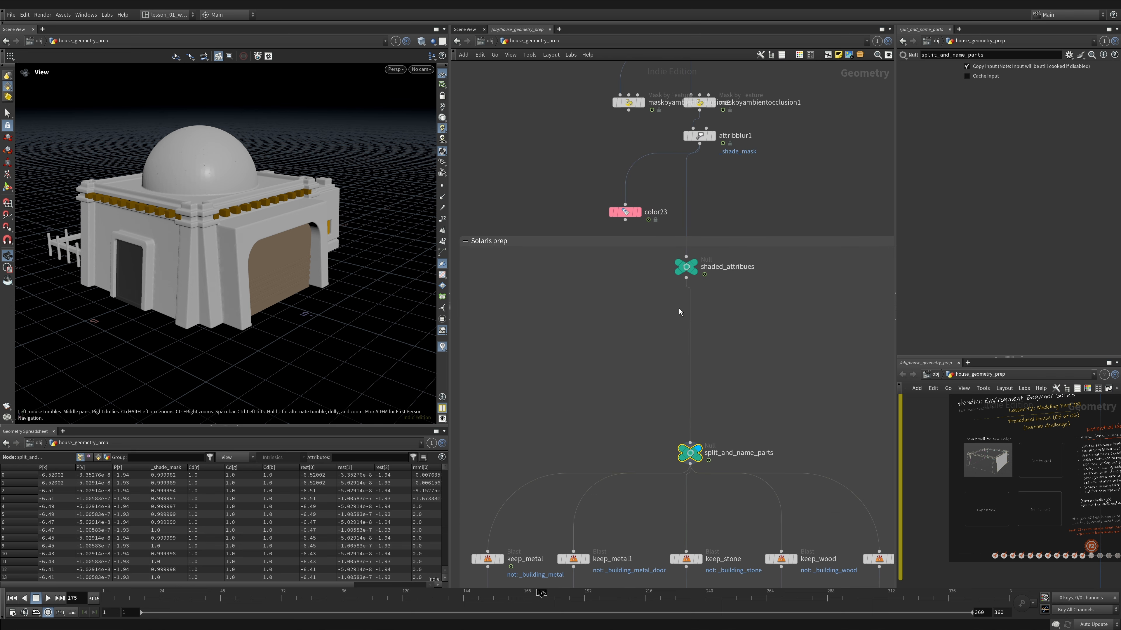
{"action": "left_click", "coordinate": [687, 267]}
{"action": "right_click_drag", "start_coordinate": [282, 270], "coordinate": [226, 269]}
{"action": "key", "text": "shift+w"}
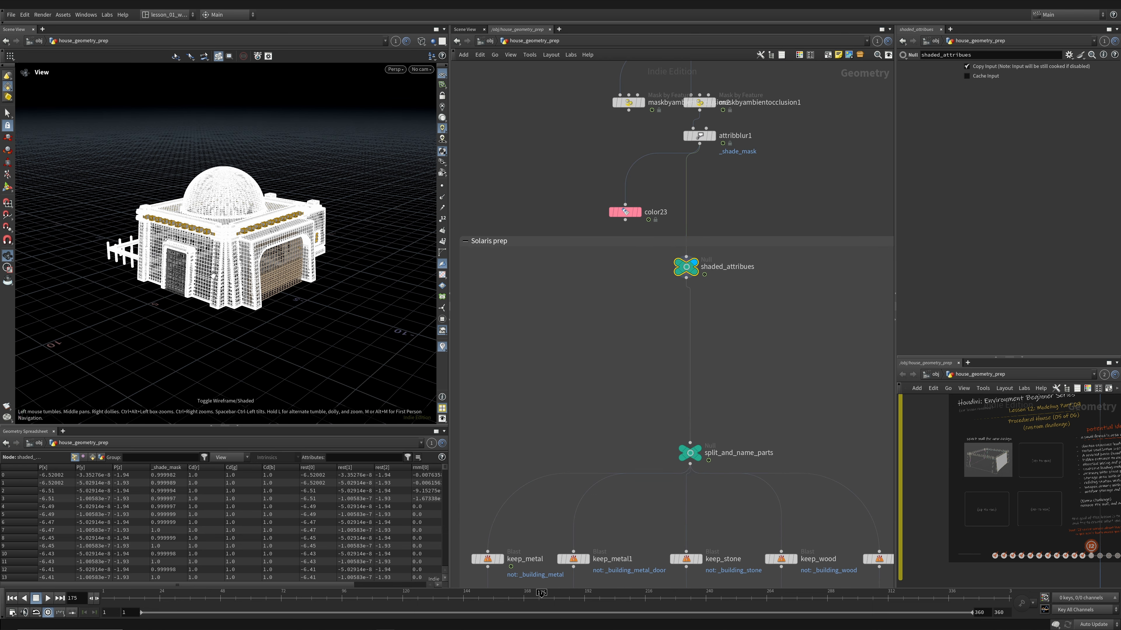
{"action": "key", "text": "shift+w"}
{"action": "left_click_drag", "start_coordinate": [633, 253], "coordinate": [764, 283]}
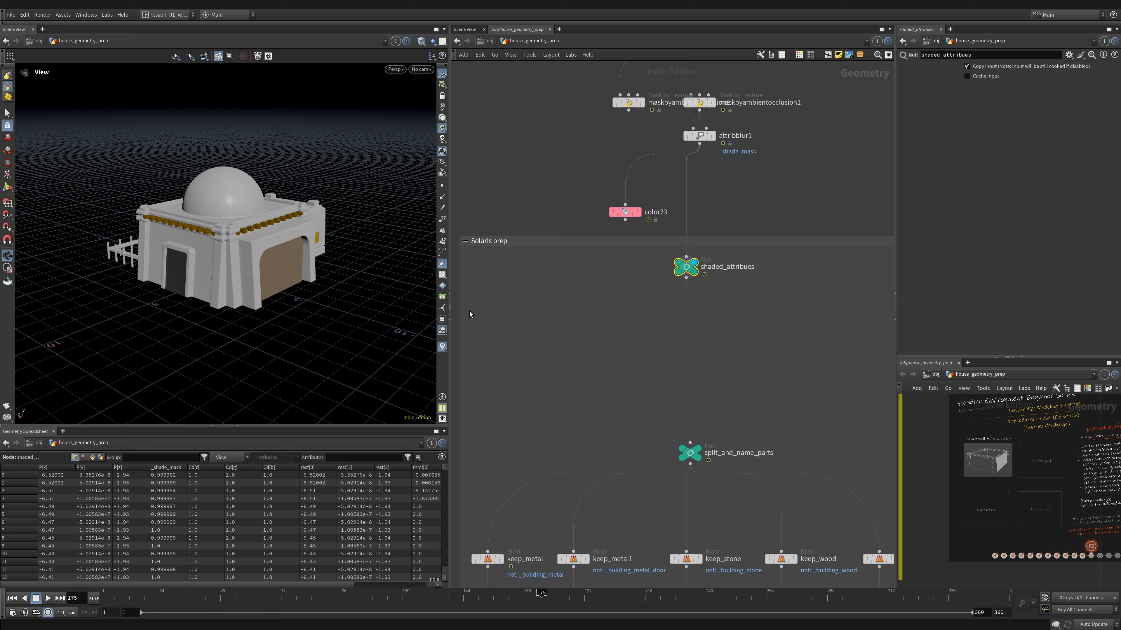
Step: Align name1 with the other name nodes and lower the tops of the find and save variations and extra shading attribute boxes
{"action": "middle_click_drag", "start_coordinate": [596, 337], "coordinate": [651, 147]}
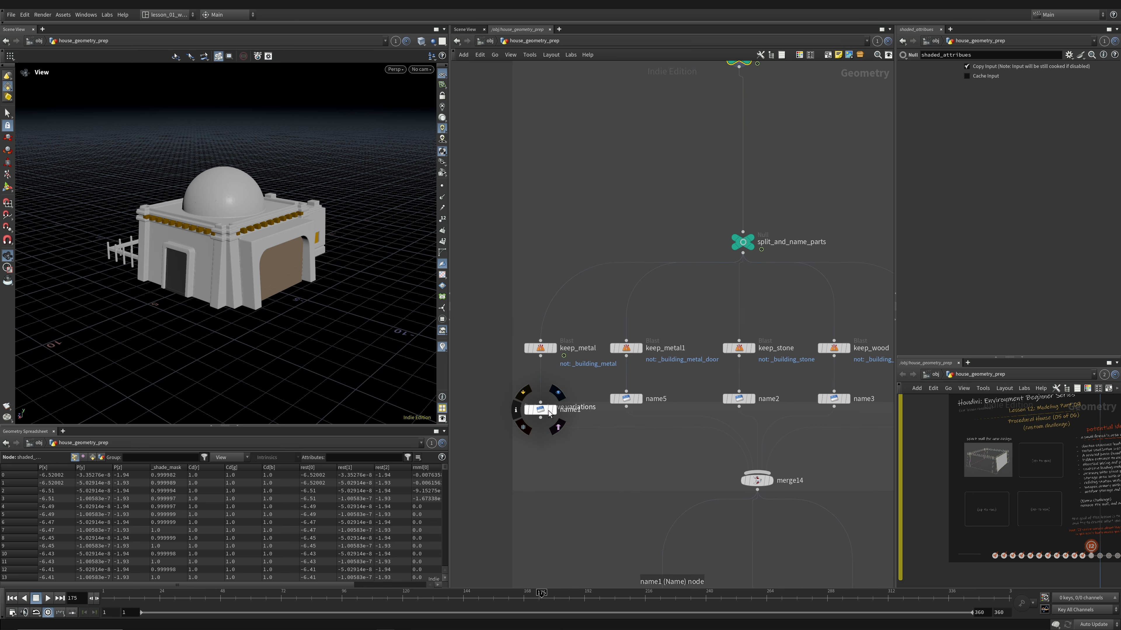
{"action": "left_click_drag", "start_coordinate": [545, 413], "coordinate": [577, 424]}
{"action": "key", "text": "h"}
{"action": "scroll", "coordinate": [552, 408], "scroll_direction": "up", "scroll_amount": 3}
{"action": "scroll", "coordinate": [575, 419], "scroll_direction": "down", "scroll_amount": 3}
{"action": "middle_click_drag", "start_coordinate": [573, 457], "coordinate": [627, 388]}
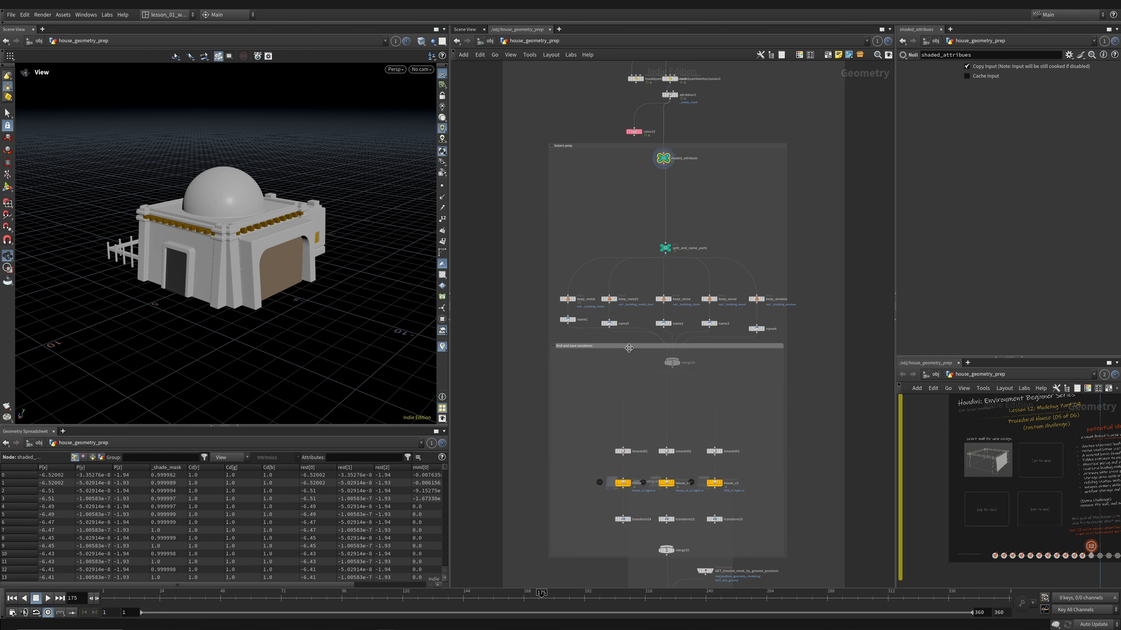
{"action": "left_click_drag", "start_coordinate": [629, 351], "coordinate": [634, 388]}
{"action": "middle_click_drag", "start_coordinate": [668, 427], "coordinate": [672, 275]}
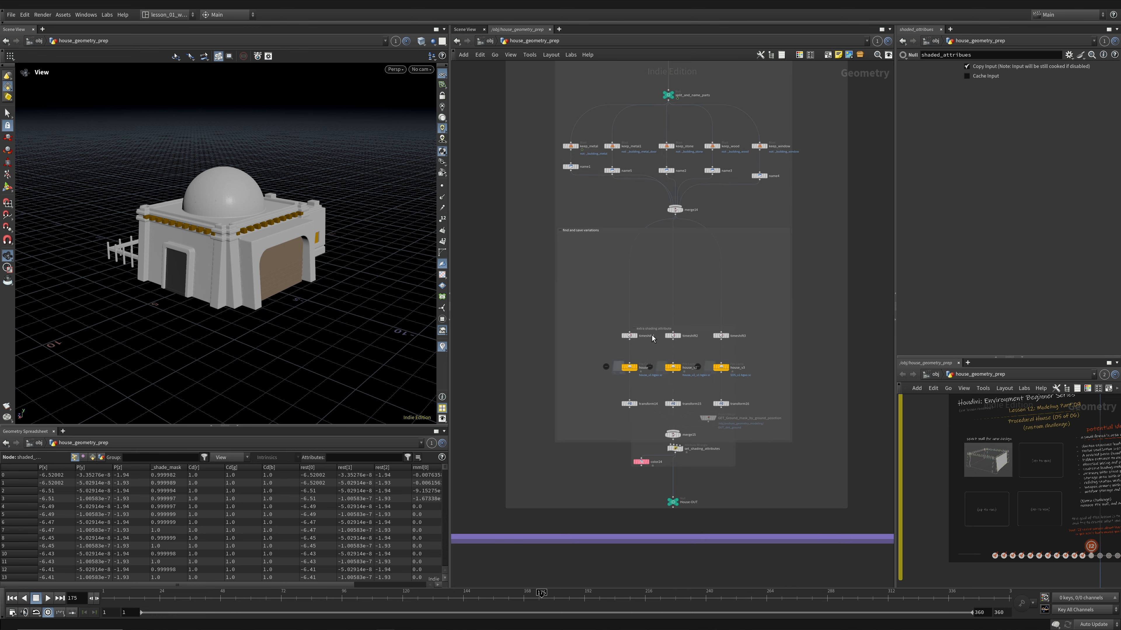
{"action": "mouse_move", "coordinate": [653, 329]}
{"action": "left_mouse_down"}
{"action": "mouse_move", "coordinate": [655, 372]}
{"action": "mouse_move", "coordinate": [650, 354]}
{"action": "left_mouse_up"}
Step: Select rest3, the shade mask nodes and the Solaris prep box, and move them up together in the network
{"action": "scroll", "coordinate": [639, 289], "scroll_direction": "down", "scroll_amount": 4}
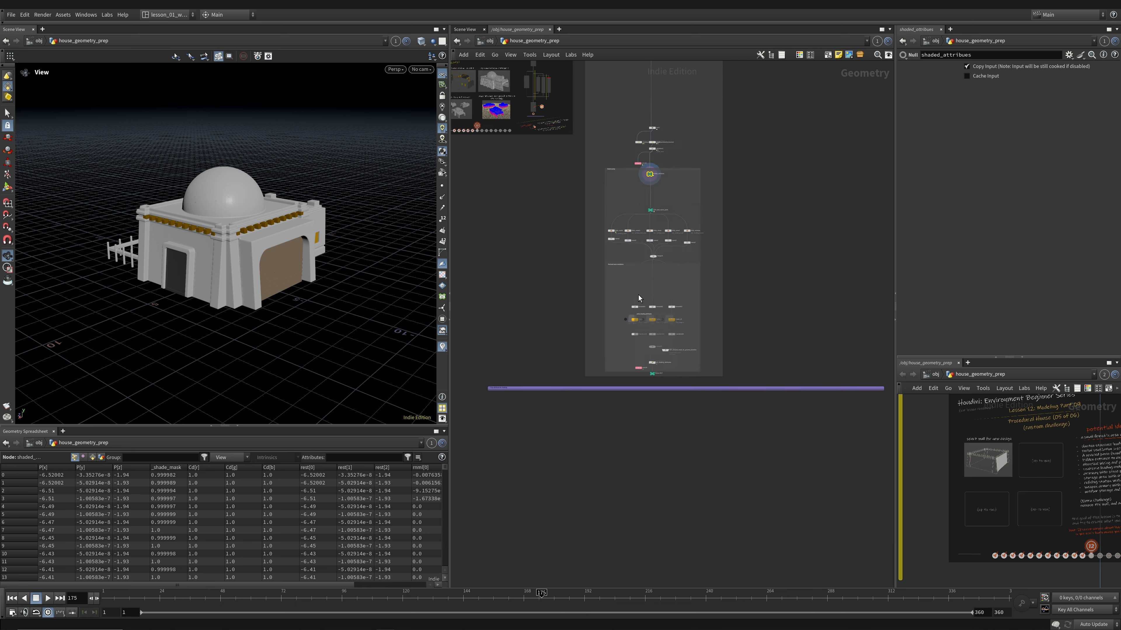
{"action": "middle_click_drag", "start_coordinate": [687, 95], "coordinate": [678, 319]}
{"action": "scroll", "coordinate": [613, 341], "scroll_direction": "up", "scroll_amount": 5}
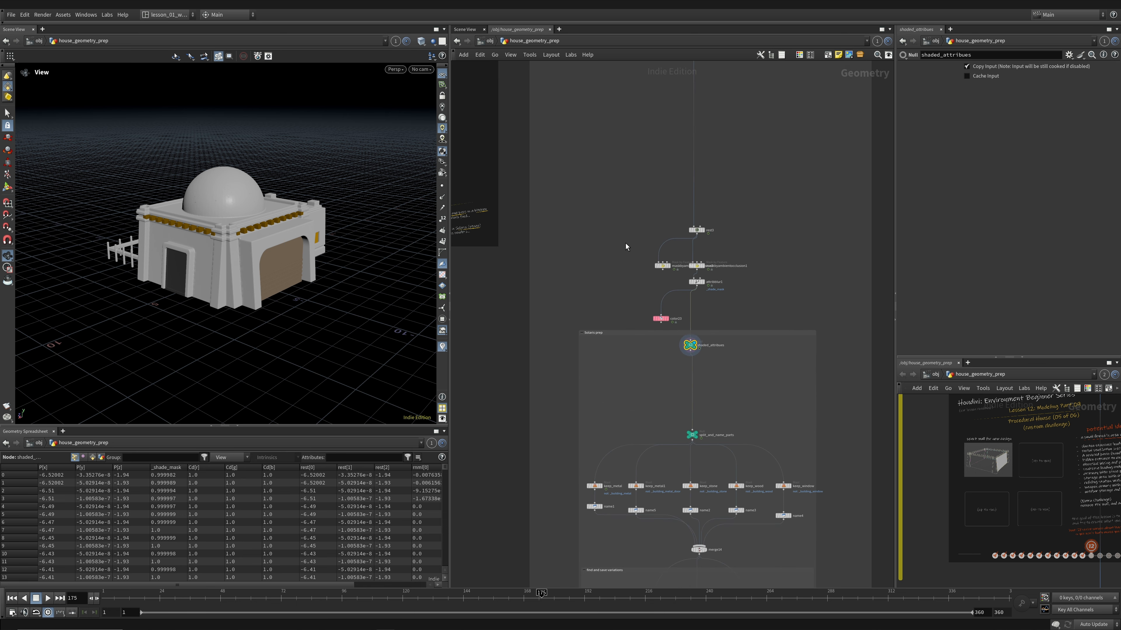
{"action": "left_click_drag", "start_coordinate": [720, 370], "coordinate": [655, 195]}
{"action": "left_click_drag", "start_coordinate": [699, 233], "coordinate": [696, 140]}
{"action": "middle_click_drag", "start_coordinate": [744, 474], "coordinate": [756, 192]}
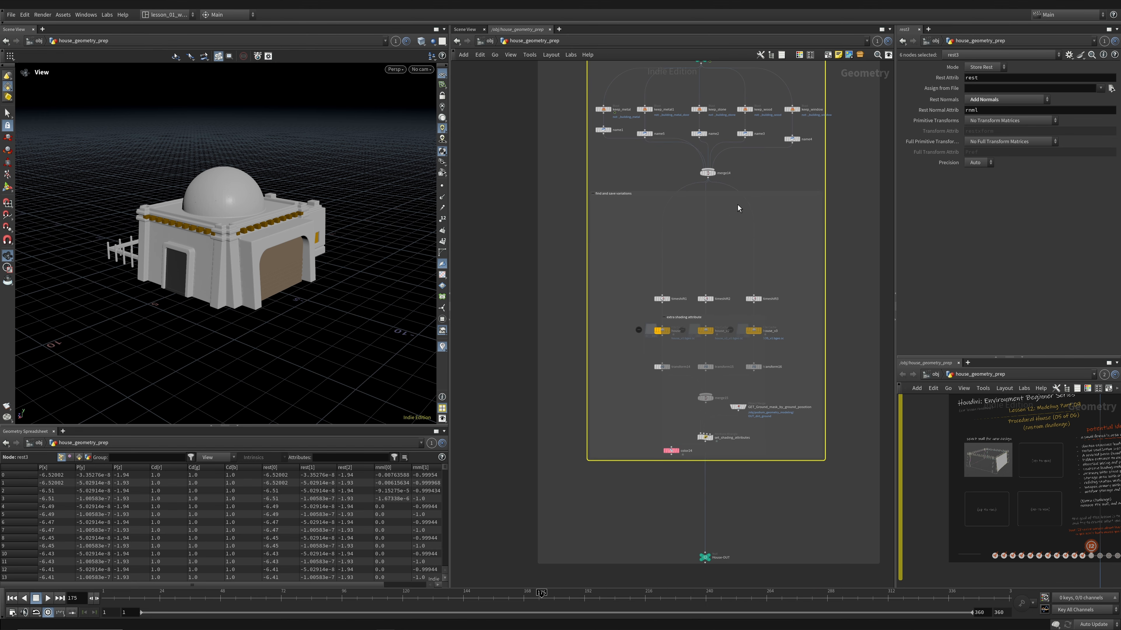
Step: Lower the top of the extra shading attribute box below merge15 and select the find and save variations box
{"action": "scroll", "coordinate": [737, 203], "scroll_direction": "up", "scroll_amount": 1}
{"action": "left_click_drag", "start_coordinate": [743, 191], "coordinate": [743, 203]}
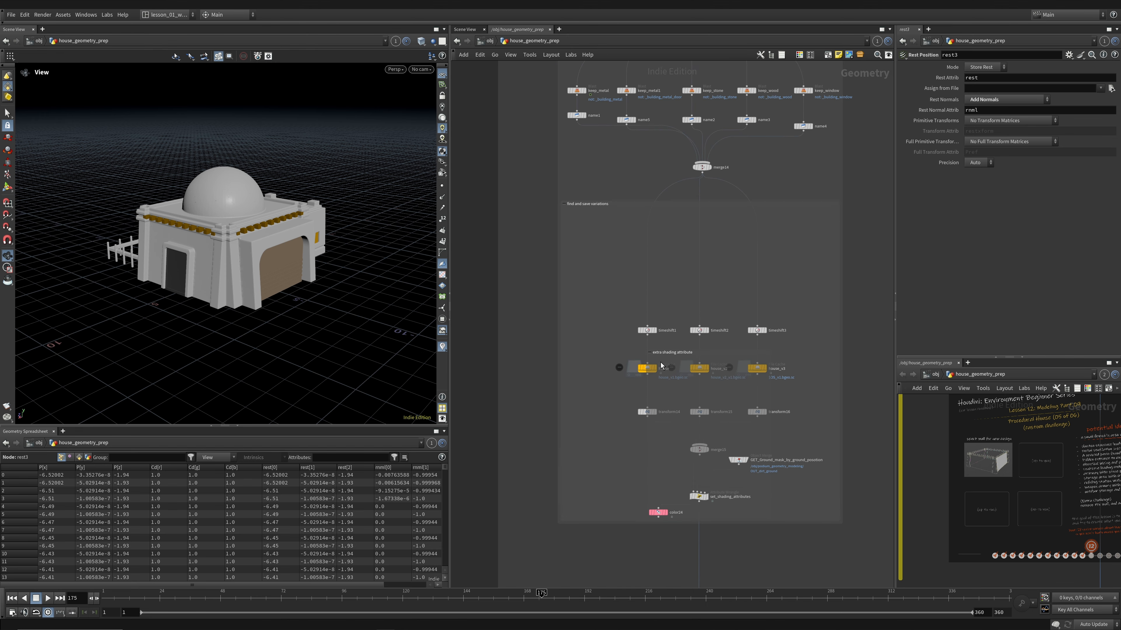
{"action": "left_click_drag", "start_coordinate": [680, 352], "coordinate": [676, 488]}
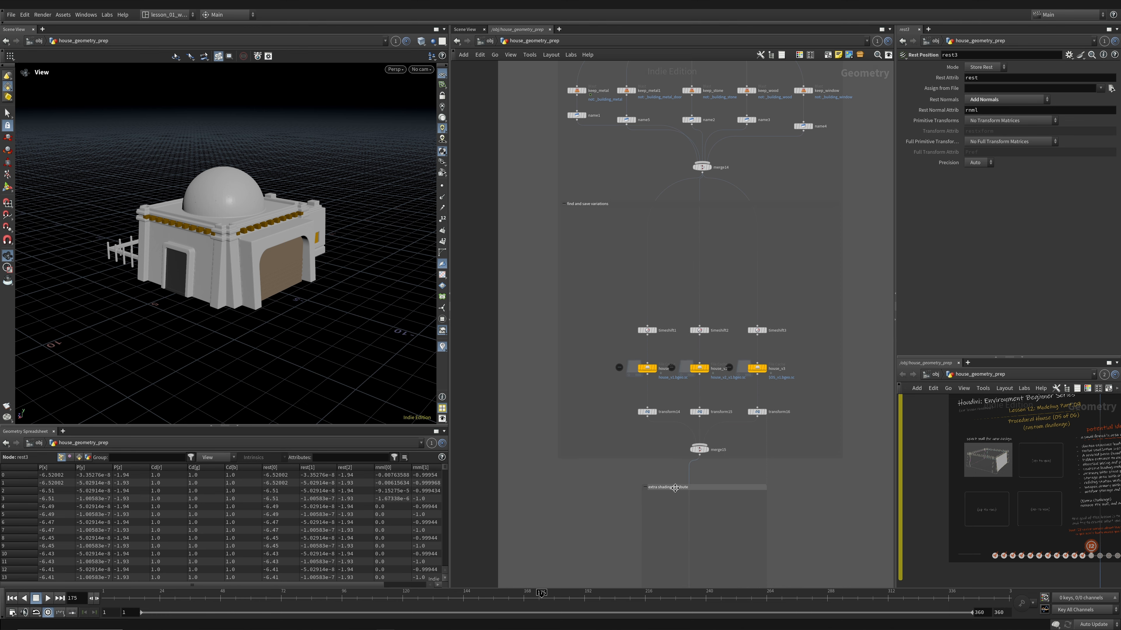
{"action": "middle_click_drag", "start_coordinate": [642, 428], "coordinate": [639, 252]}
{"action": "middle_click_drag", "start_coordinate": [611, 322], "coordinate": [588, 438]}
{"action": "left_click", "coordinate": [586, 145]}
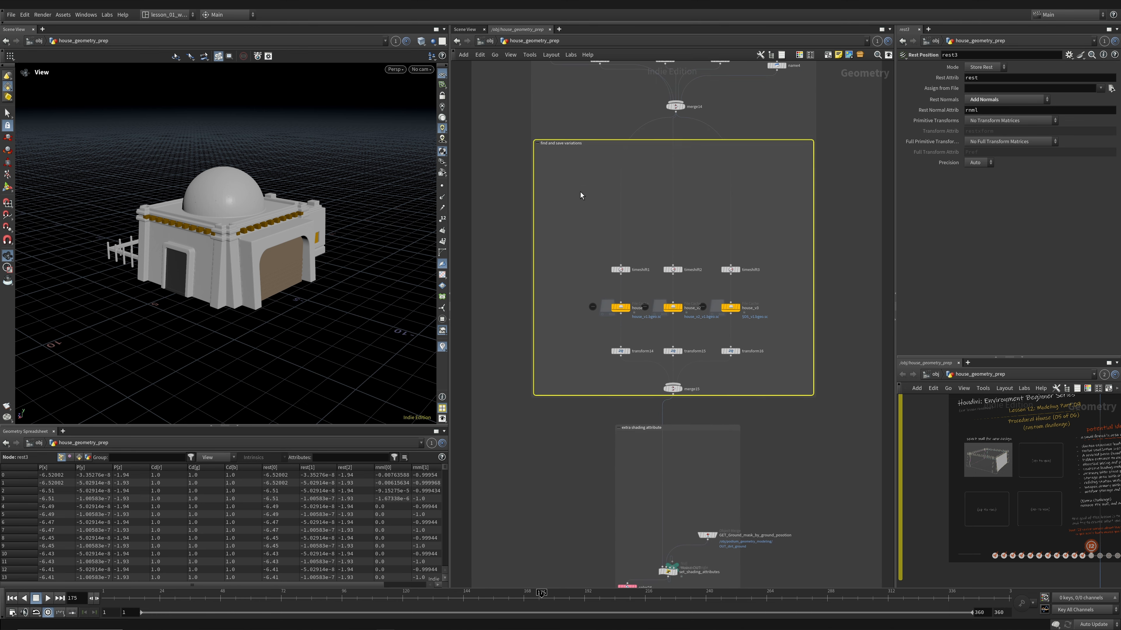
{"action": "mouse_move", "coordinate": [577, 222]}
{"action": "middle_mouse_down"}
{"action": "mouse_move", "coordinate": [567, 415]}
{"action": "mouse_move", "coordinate": [608, 369]}
{"action": "mouse_move", "coordinate": [658, 236]}
{"action": "middle_mouse_up"}
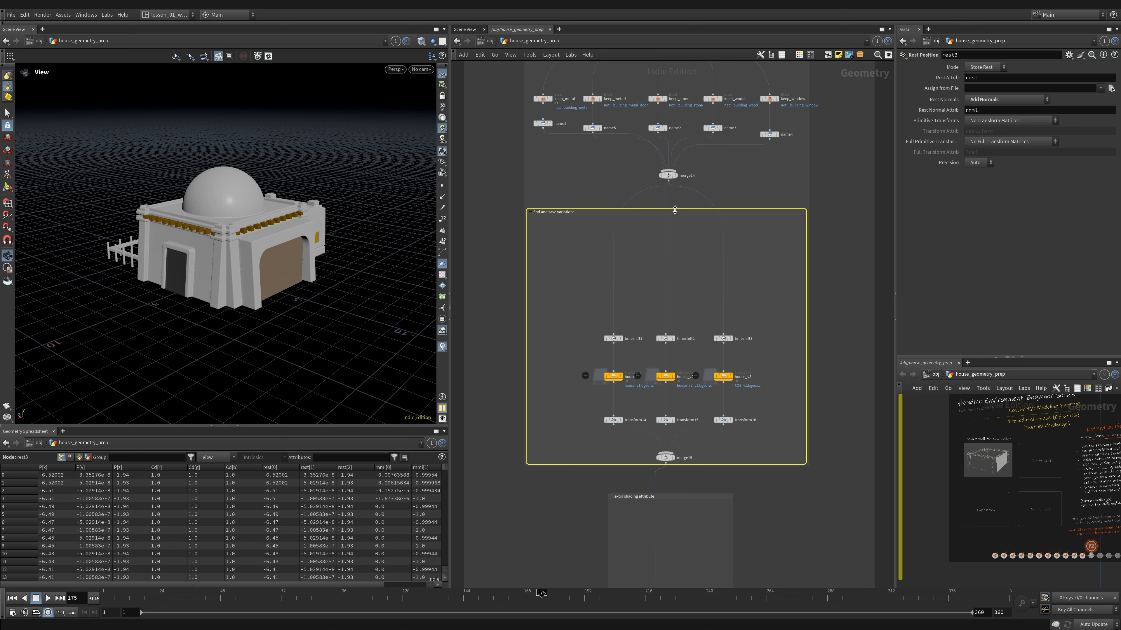
Step: Lower the top of the find and save variations box to just above the timeshift nodes
{"action": "left_click_drag", "start_coordinate": [675, 210], "coordinate": [675, 304]}
{"action": "middle_click_drag", "start_coordinate": [650, 146], "coordinate": [623, 341]}
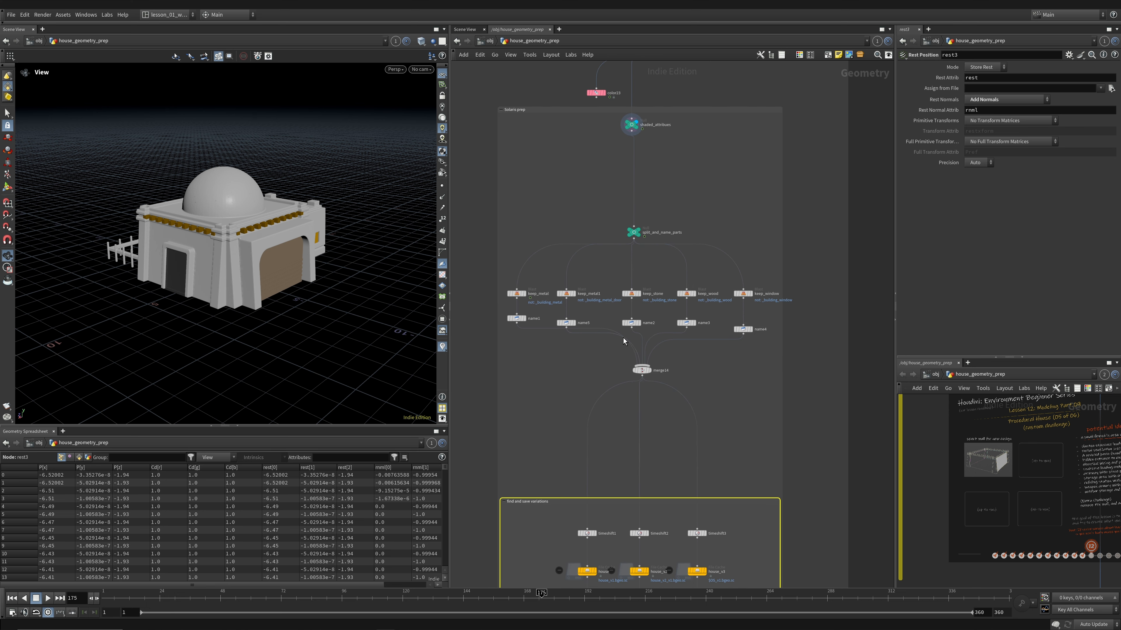
Step: Display the split_and_name_parts null and check the whole building in wireframe and shaded views
{"action": "scroll", "coordinate": [633, 233], "scroll_direction": "up", "scroll_amount": 2}
{"action": "left_click", "coordinate": [623, 92]}
{"action": "left_click", "coordinate": [626, 230]}
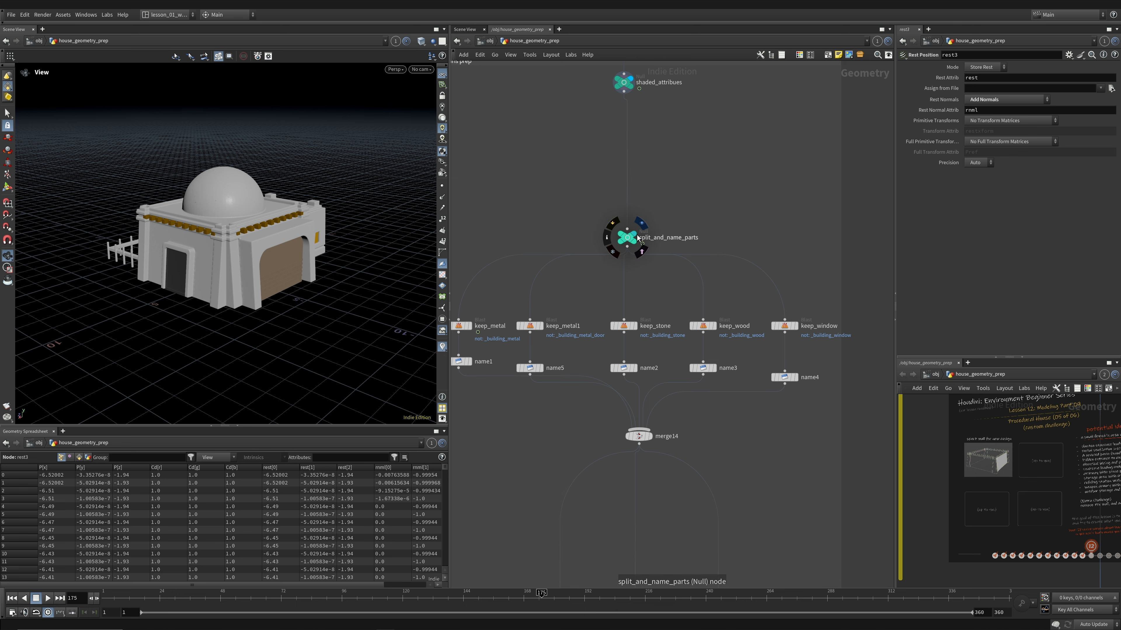
{"action": "left_click", "coordinate": [634, 234]}
{"action": "key", "text": "shift+w"}
{"action": "middle_click_drag", "start_coordinate": [257, 243], "coordinate": [246, 244]}
{"action": "scroll", "coordinate": [246, 244], "scroll_direction": "up", "scroll_amount": 2}
{"action": "key", "text": "w"}
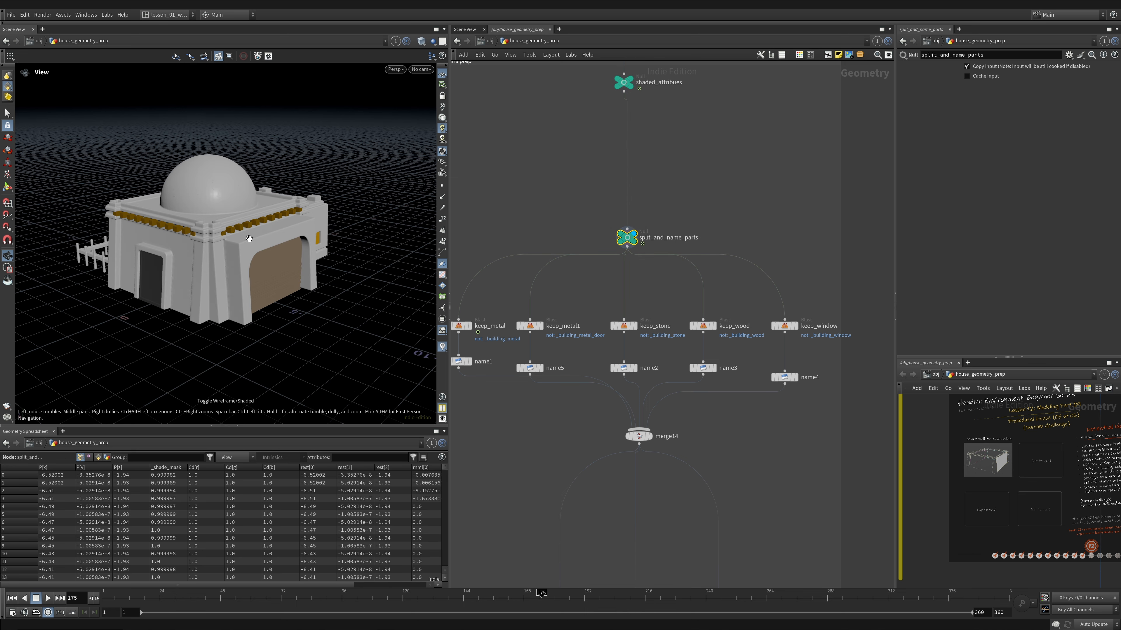
Step: Display the keep_metal and keep_metal1 blasts in turn and examine the isolated metal parts and metal door
{"action": "middle_click_drag", "start_coordinate": [474, 343], "coordinate": [546, 356]}
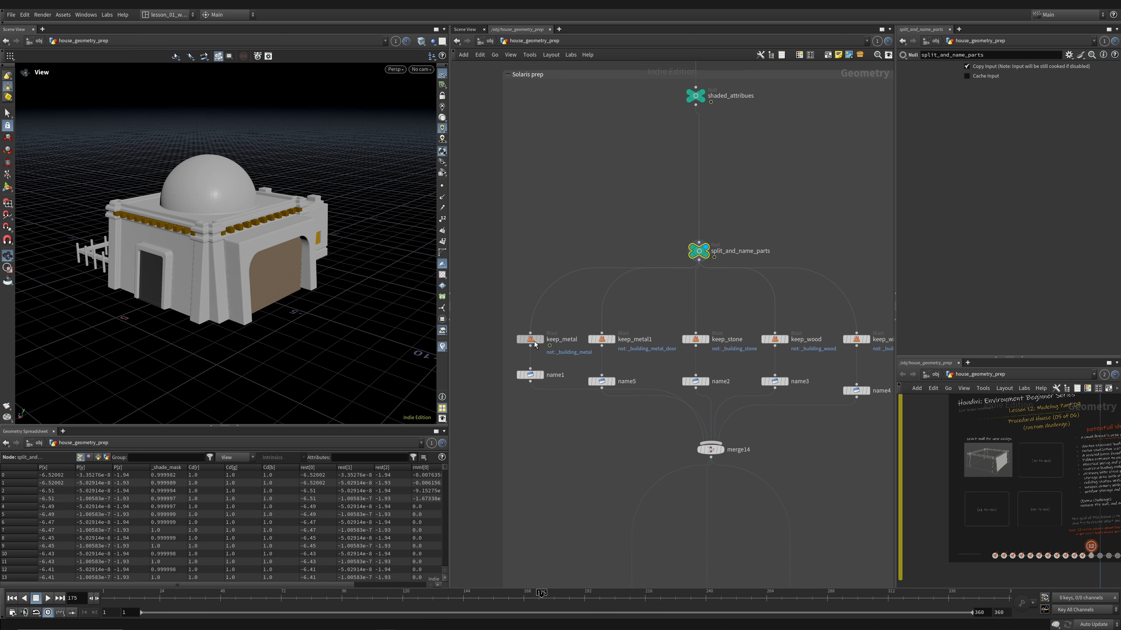
{"action": "left_click", "coordinate": [536, 340]}
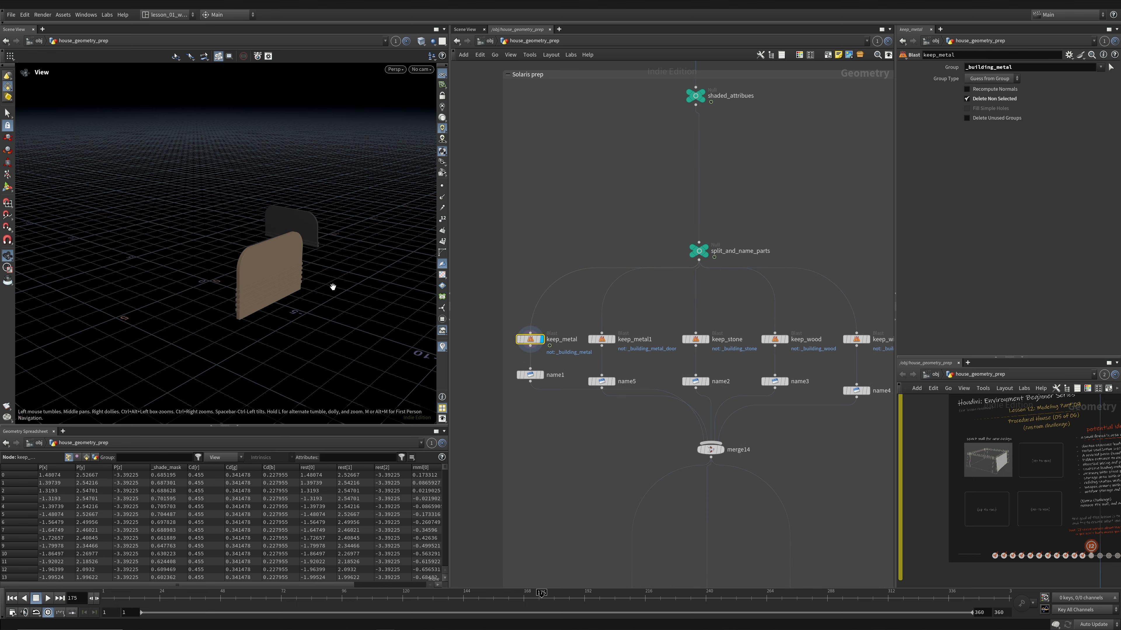
{"action": "left_click_drag", "start_coordinate": [333, 287], "coordinate": [369, 286]}
{"action": "left_click_drag", "start_coordinate": [521, 309], "coordinate": [536, 355]}
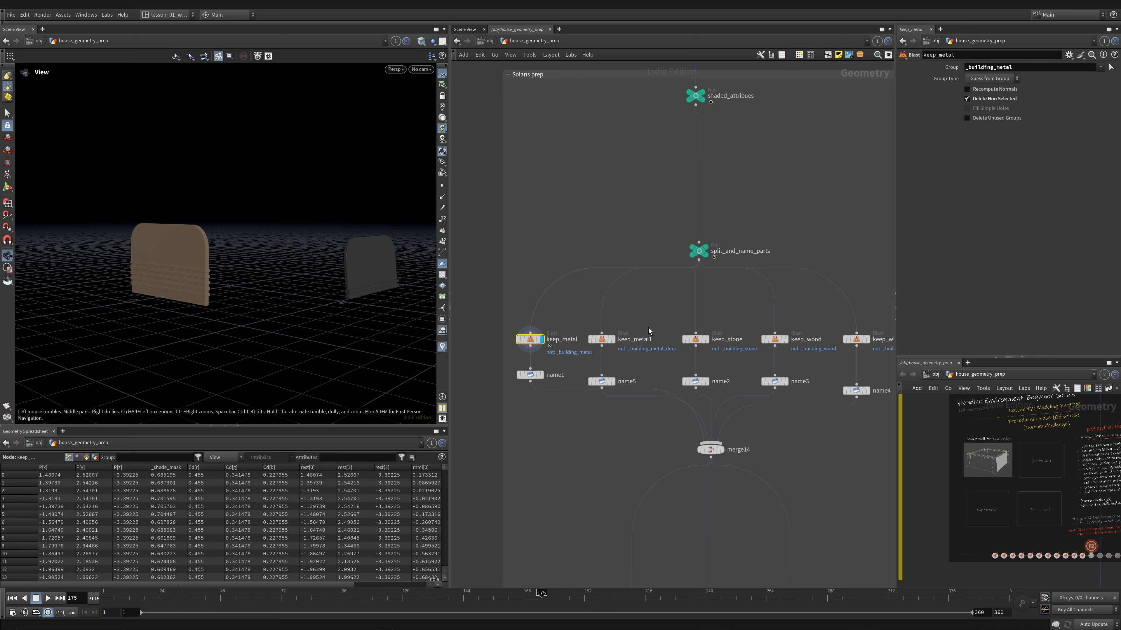
{"action": "left_click", "coordinate": [601, 339]}
{"action": "left_click", "coordinate": [612, 339]}
{"action": "left_click_drag", "start_coordinate": [171, 261], "coordinate": [360, 270]}
Step: Display the keep_stone blast and examine the isolated stone walls and fence up close
{"action": "left_click", "coordinate": [706, 339]}
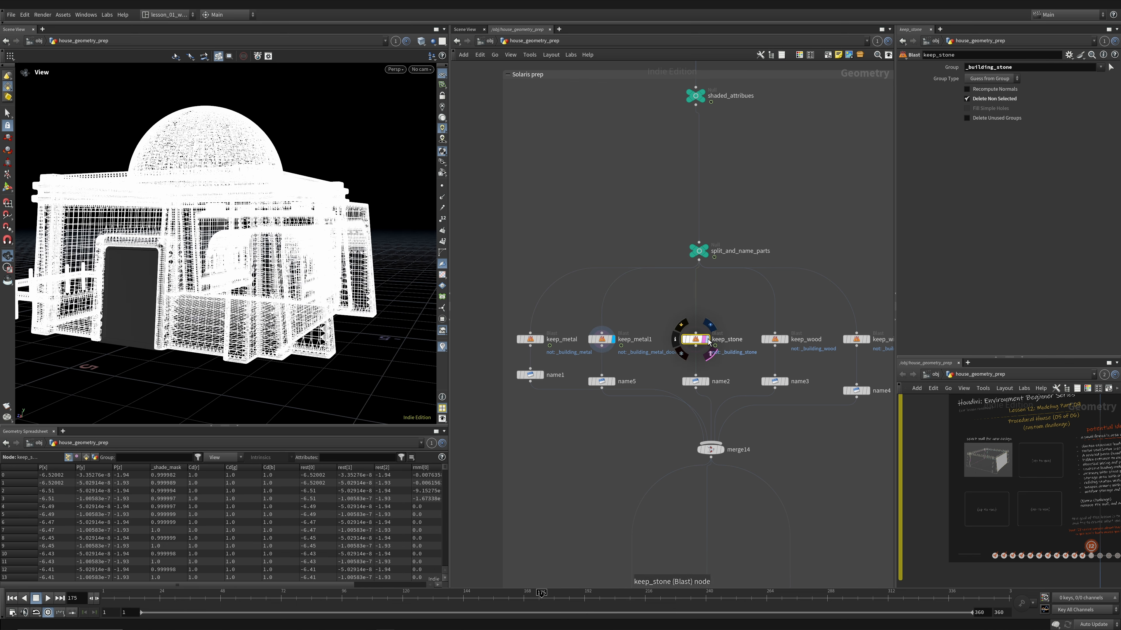
{"action": "left_click", "coordinate": [695, 340]}
{"action": "right_click_drag", "start_coordinate": [243, 265], "coordinate": [246, 283]}
{"action": "left_click_drag", "start_coordinate": [245, 282], "coordinate": [309, 309]}
{"action": "right_click_drag", "start_coordinate": [309, 309], "coordinate": [316, 265]}
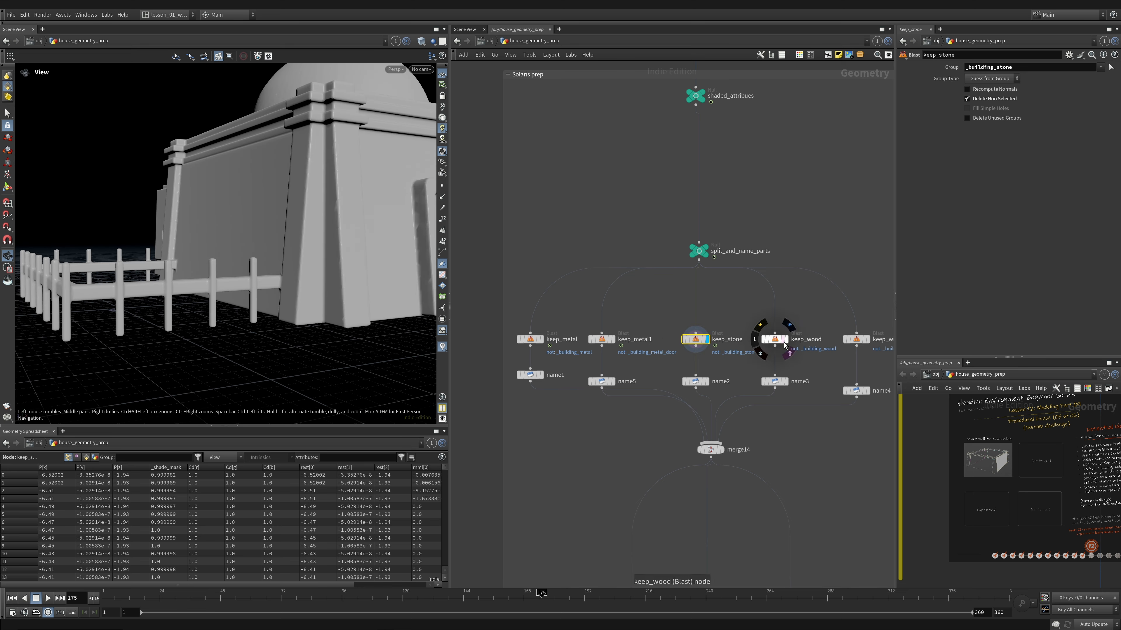
Step: Display the keep_wood blast and examine the isolated wooden beams and panels from several angles
{"action": "left_click", "coordinate": [786, 339]}
{"action": "left_click", "coordinate": [775, 339]}
{"action": "left_click_drag", "start_coordinate": [241, 235], "coordinate": [252, 255]}
{"action": "right_click_drag", "start_coordinate": [398, 275], "coordinate": [253, 163]}
{"action": "left_click_drag", "start_coordinate": [253, 163], "coordinate": [230, 185]}
{"action": "left_click_drag", "start_coordinate": [227, 130], "coordinate": [219, 148]}
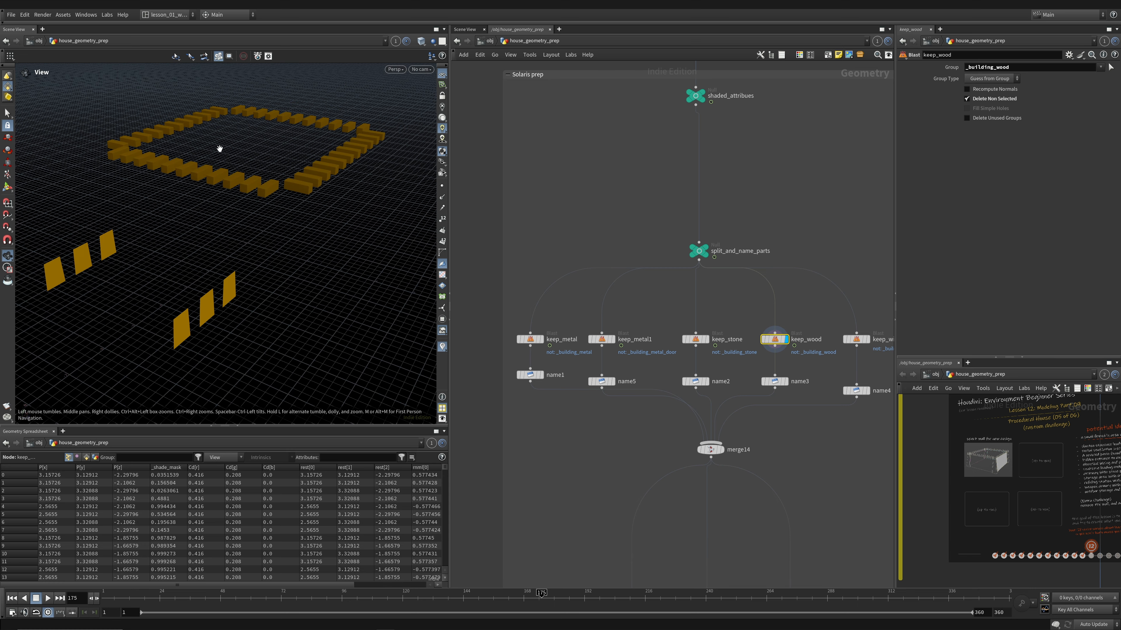
{"action": "left_click_drag", "start_coordinate": [143, 159], "coordinate": [206, 145]}
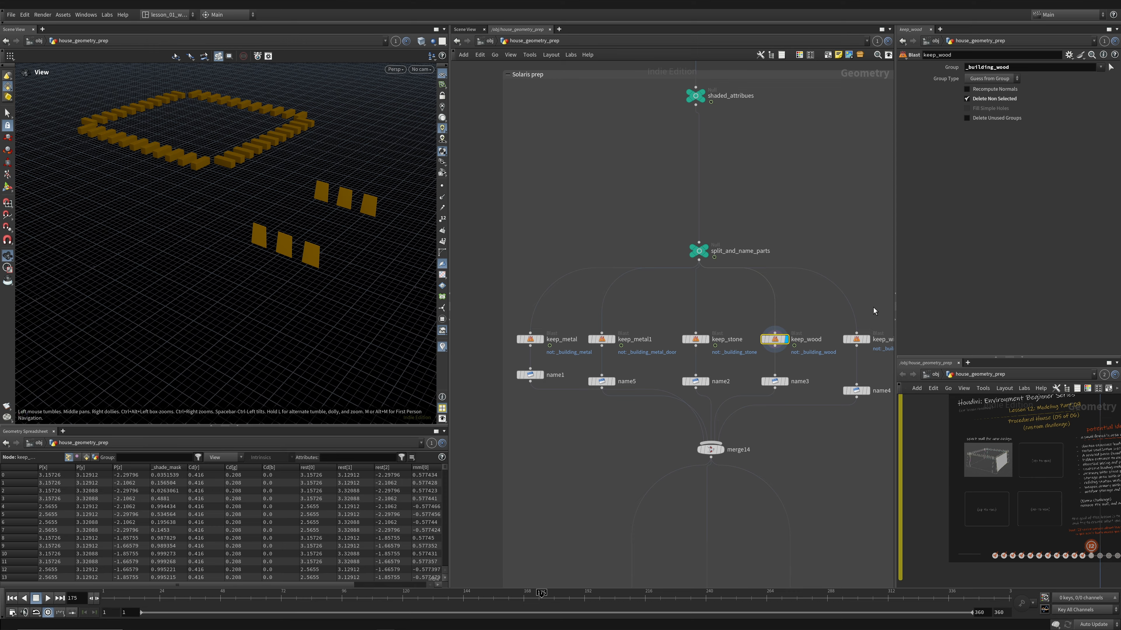
Step: Display the keep_window blast and check the current variation for window geometry
{"action": "middle_click_drag", "start_coordinate": [875, 311], "coordinate": [794, 300]}
{"action": "left_click", "coordinate": [798, 329]}
{"action": "left_click", "coordinate": [786, 329]}
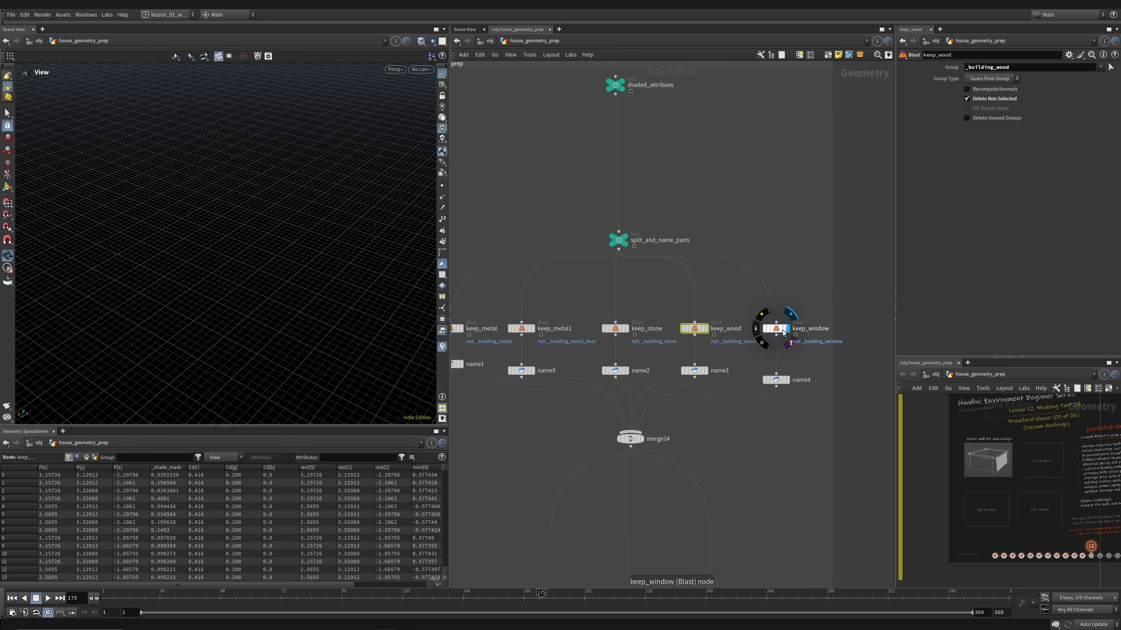
{"action": "left_click", "coordinate": [783, 332]}
{"action": "key", "text": "h"}
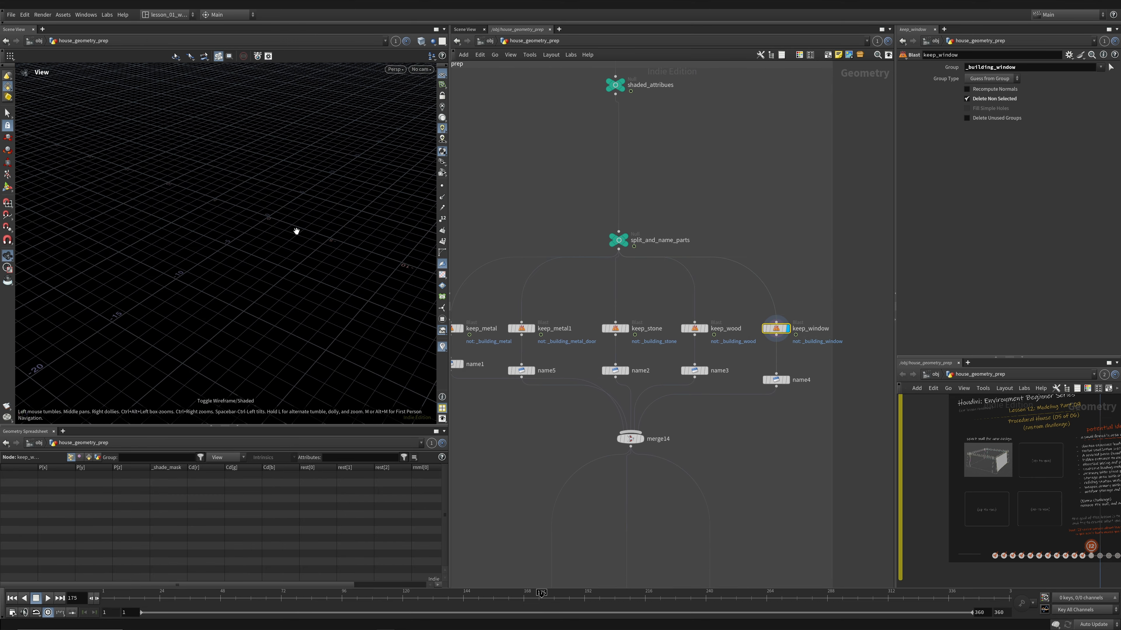
{"action": "left_click_drag", "start_coordinate": [296, 232], "coordinate": [254, 238]}
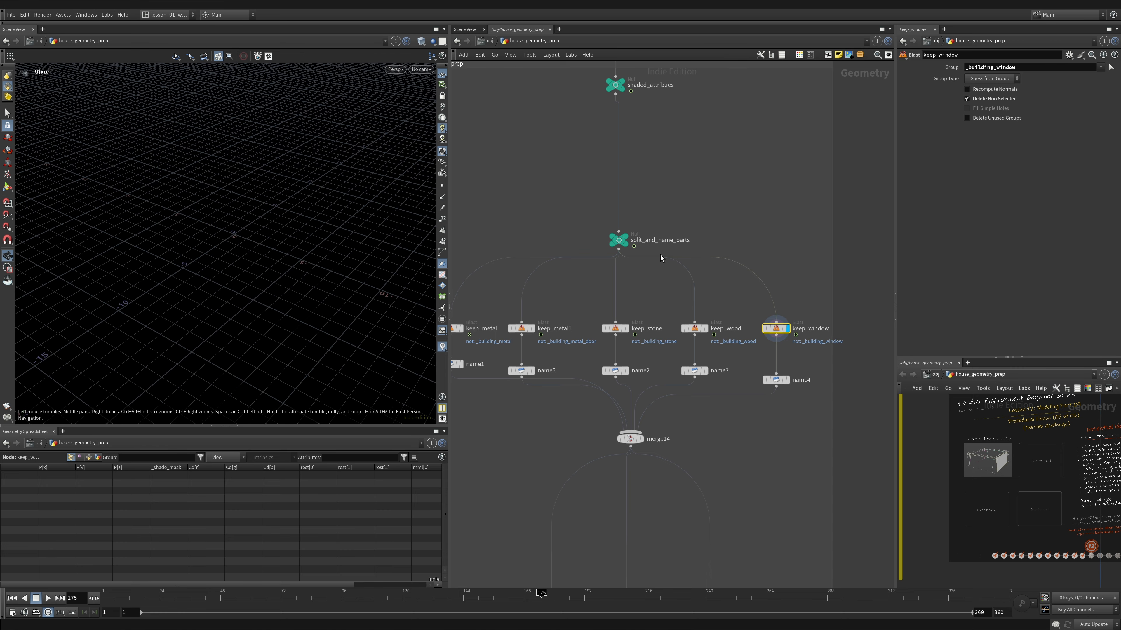
Step: Look back over the upstream building networks above the shade mask and Solaris prep sections
{"action": "scroll", "coordinate": [709, 222], "scroll_direction": "down", "scroll_amount": 6}
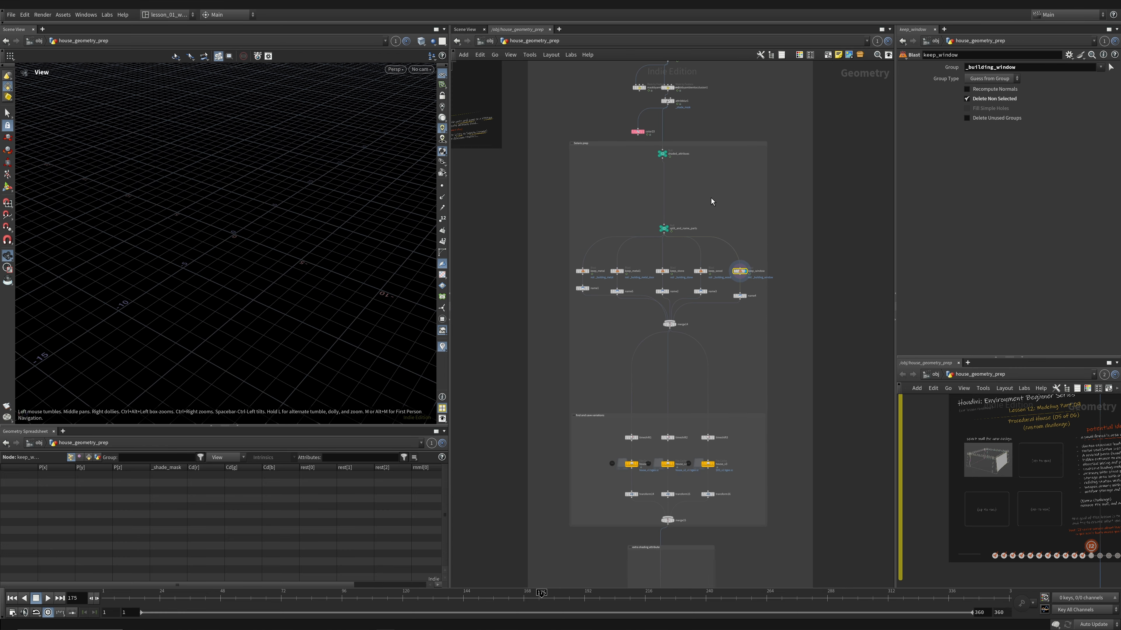
{"action": "middle_click_drag", "start_coordinate": [710, 258], "coordinate": [675, 543]}
{"action": "middle_click_drag", "start_coordinate": [710, 62], "coordinate": [678, 495]}
{"action": "scroll", "coordinate": [681, 308], "scroll_direction": "down", "scroll_amount": 3}
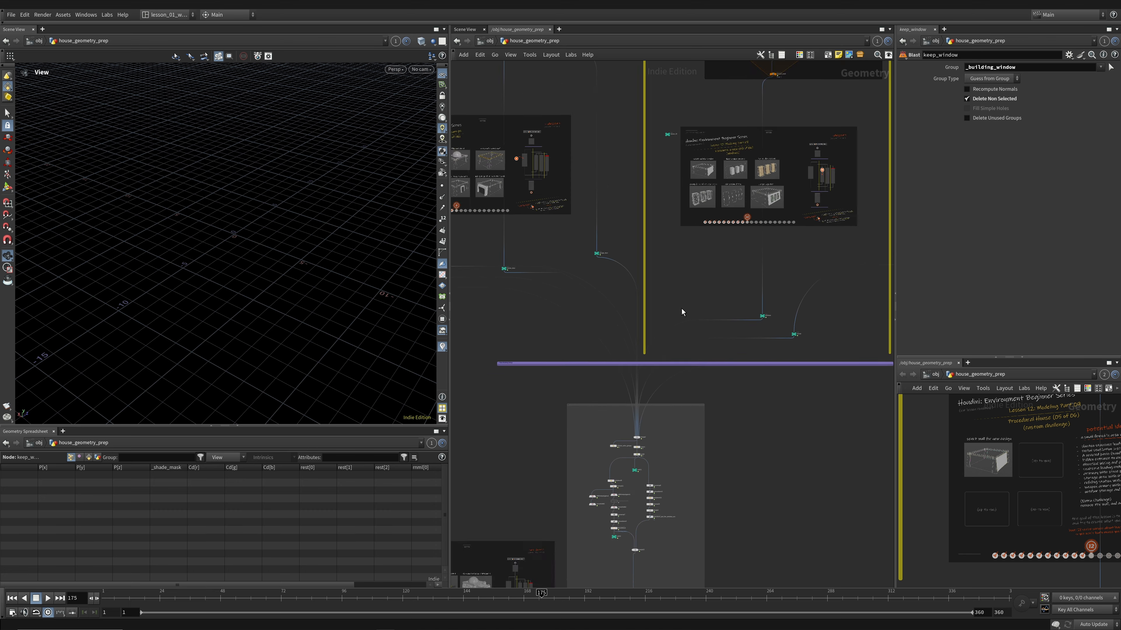
{"action": "middle_click_drag", "start_coordinate": [710, 193], "coordinate": [700, 346]}
{"action": "scroll", "coordinate": [700, 346], "scroll_direction": "up", "scroll_amount": 1}
{"action": "key", "text": "h"}
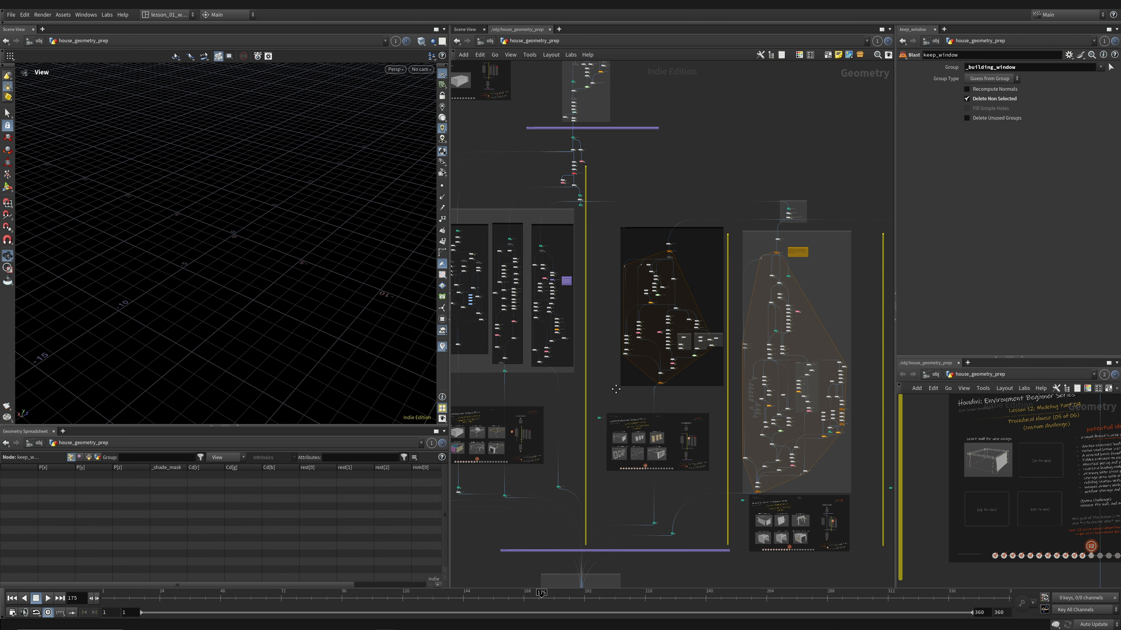
{"action": "middle_click_drag", "start_coordinate": [667, 472], "coordinate": [680, 331]}
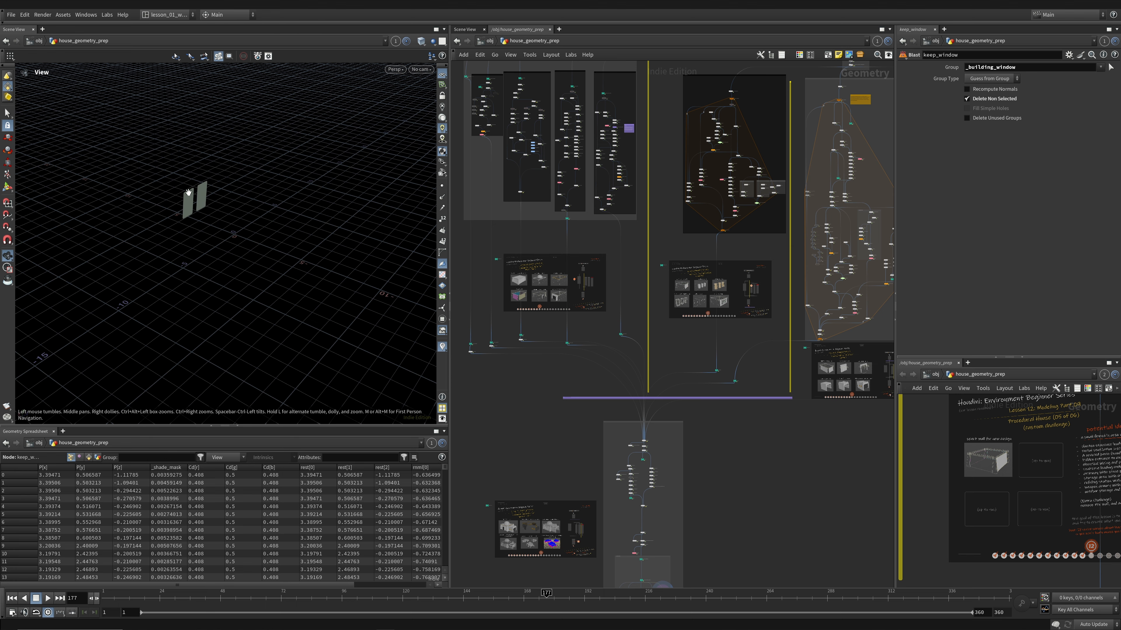
Step: Examine the isolated window panes up close and display the name4 node to read its name settings
{"action": "left_click_drag", "start_coordinate": [189, 192], "coordinate": [277, 197]}
{"action": "middle_click_drag", "start_coordinate": [277, 197], "coordinate": [279, 170]}
{"action": "scroll", "coordinate": [738, 415], "scroll_direction": "down", "scroll_amount": 4}
{"action": "middle_click_drag", "start_coordinate": [737, 415], "coordinate": [703, 176]}
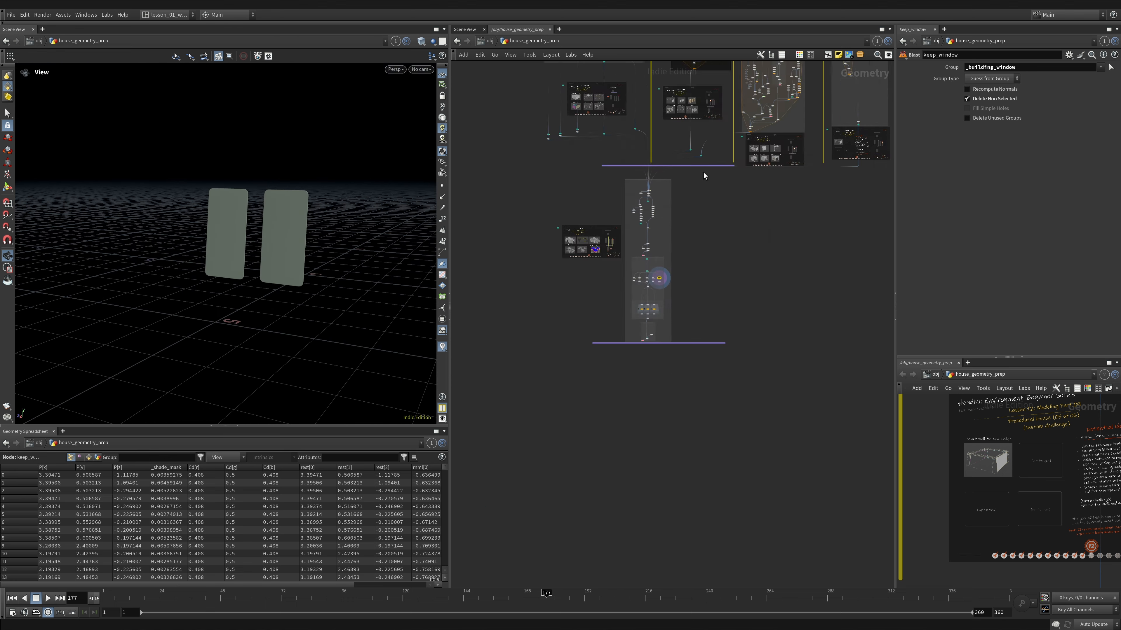
{"action": "scroll", "coordinate": [670, 232], "scroll_direction": "up", "scroll_amount": 6}
{"action": "left_click", "coordinate": [627, 199]}
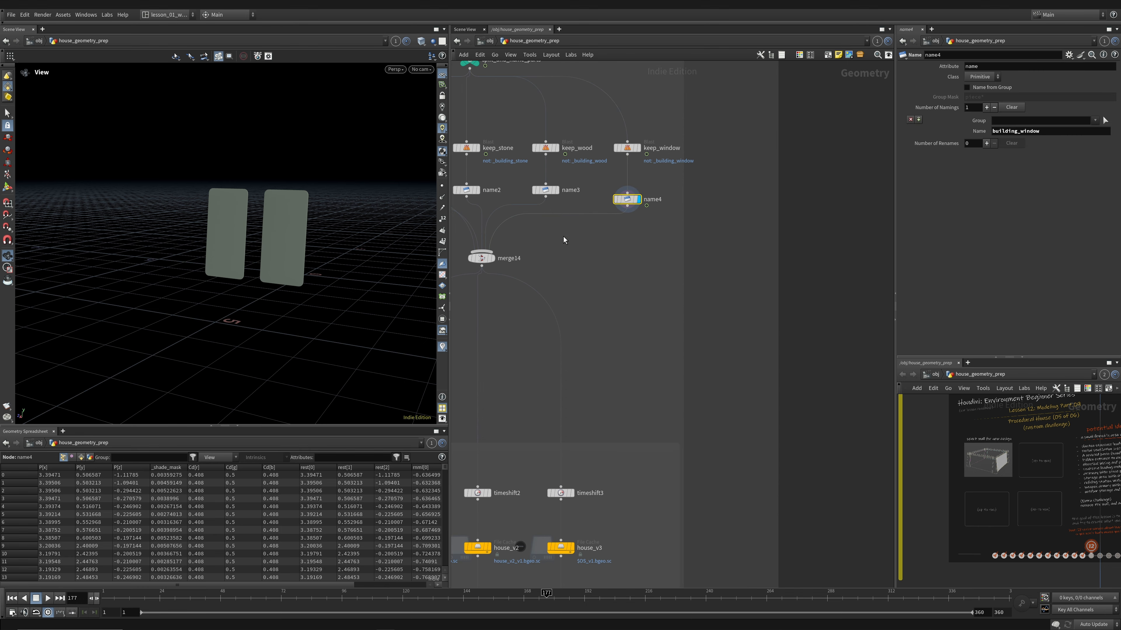
Step: Move name1 slightly below the other name nodes and view its parameters
{"action": "middle_click_drag", "start_coordinate": [547, 199], "coordinate": [667, 215]}
{"action": "middle_click_drag", "start_coordinate": [512, 248], "coordinate": [692, 283]}
{"action": "left_click_drag", "start_coordinate": [622, 261], "coordinate": [573, 215]}
{"action": "left_click_drag", "start_coordinate": [597, 238], "coordinate": [599, 268]}
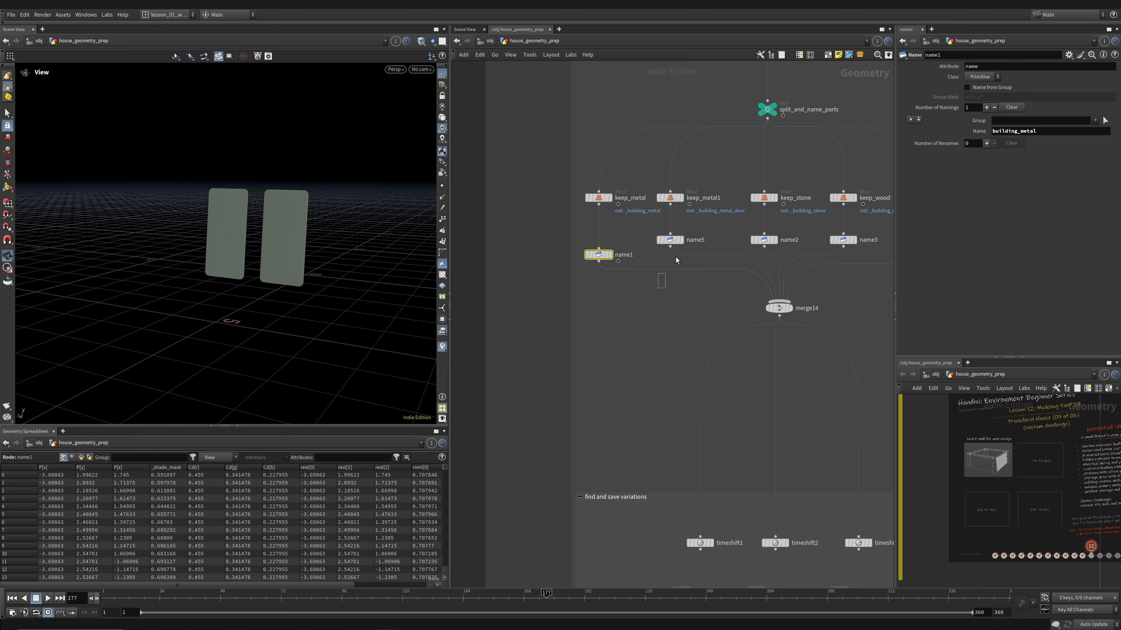
Step: Inspect the name values assigned in name5, name2 and name3
{"action": "left_click", "coordinate": [670, 240]}
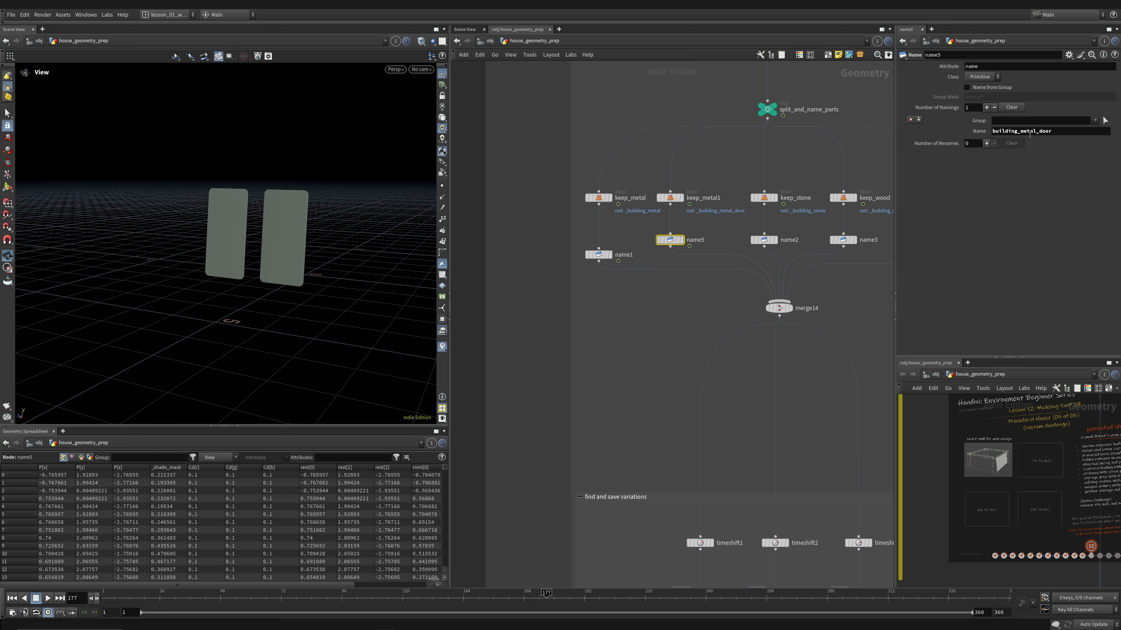
{"action": "left_click", "coordinate": [764, 239]}
{"action": "middle_click_drag", "start_coordinate": [781, 224], "coordinate": [628, 244]}
{"action": "left_click", "coordinate": [689, 260]}
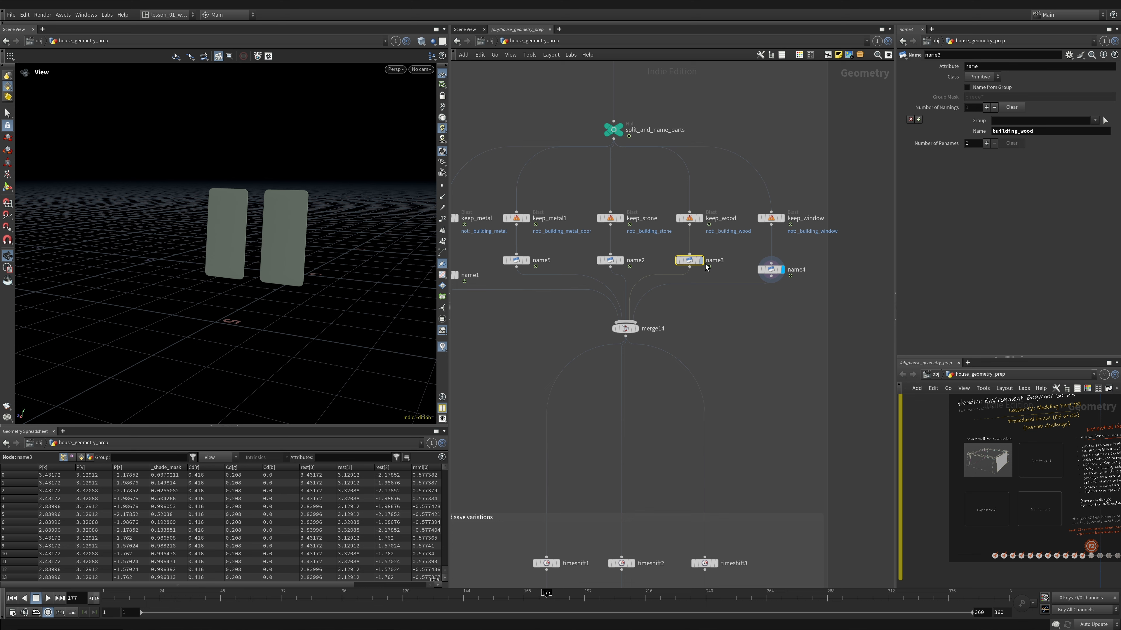
Step: Set the attribute class of name4 to Primitive and save the scene
{"action": "left_click", "coordinate": [771, 270]}
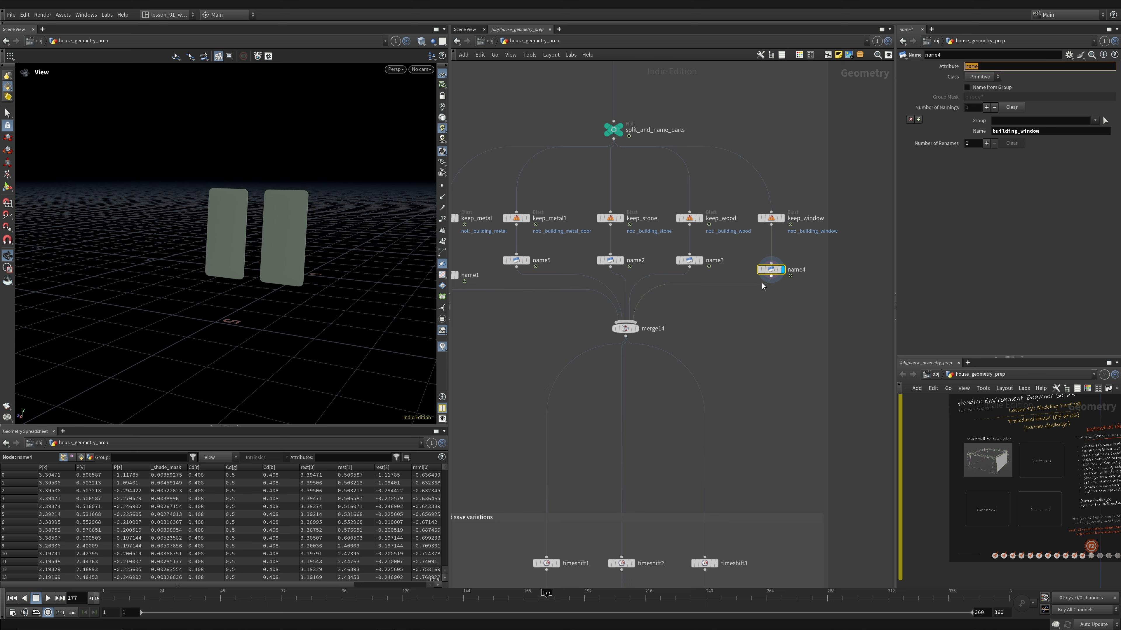
{"action": "left_click", "coordinate": [766, 310]}
{"action": "left_click", "coordinate": [985, 77]}
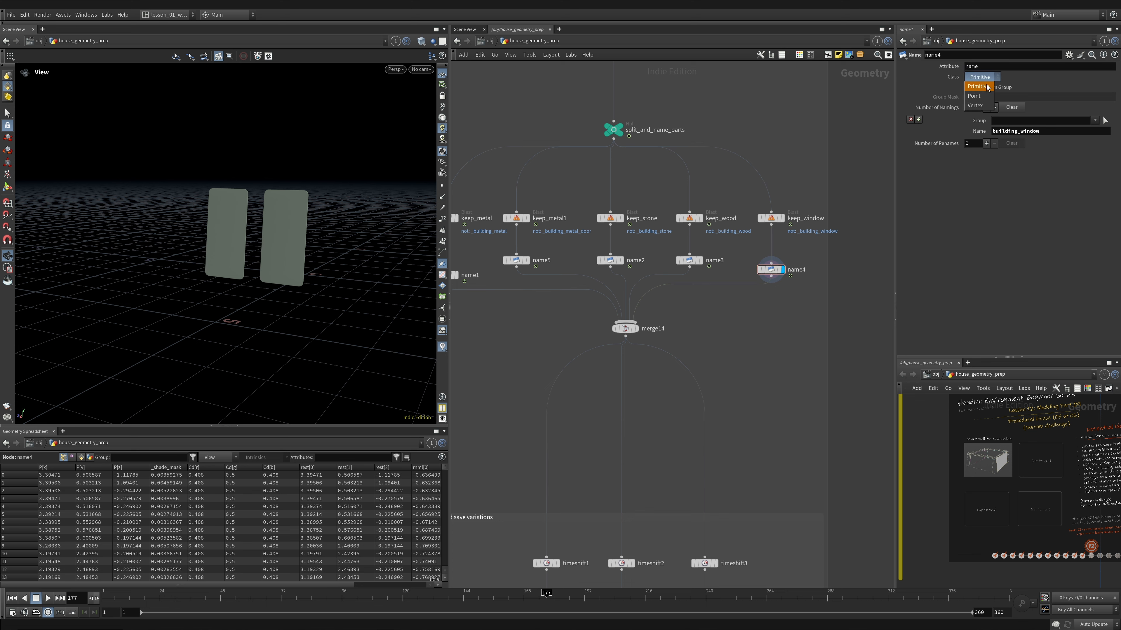
{"action": "left_click", "coordinate": [985, 86]}
{"action": "middle_click_drag", "start_coordinate": [763, 325], "coordinate": [767, 311]}
{"action": "key", "text": "ctrl+s"}
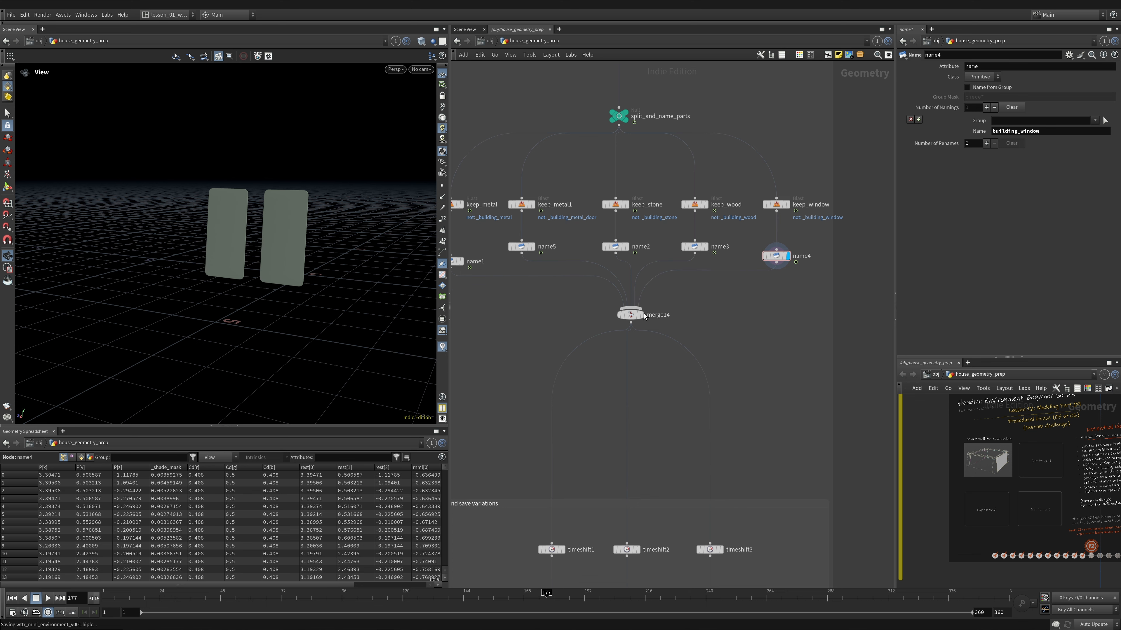
Step: Compare the recombined building at merge14 with the window frames and shutter isolated by keep_metal
{"action": "left_click", "coordinate": [640, 315]}
{"action": "left_click", "coordinate": [639, 314]}
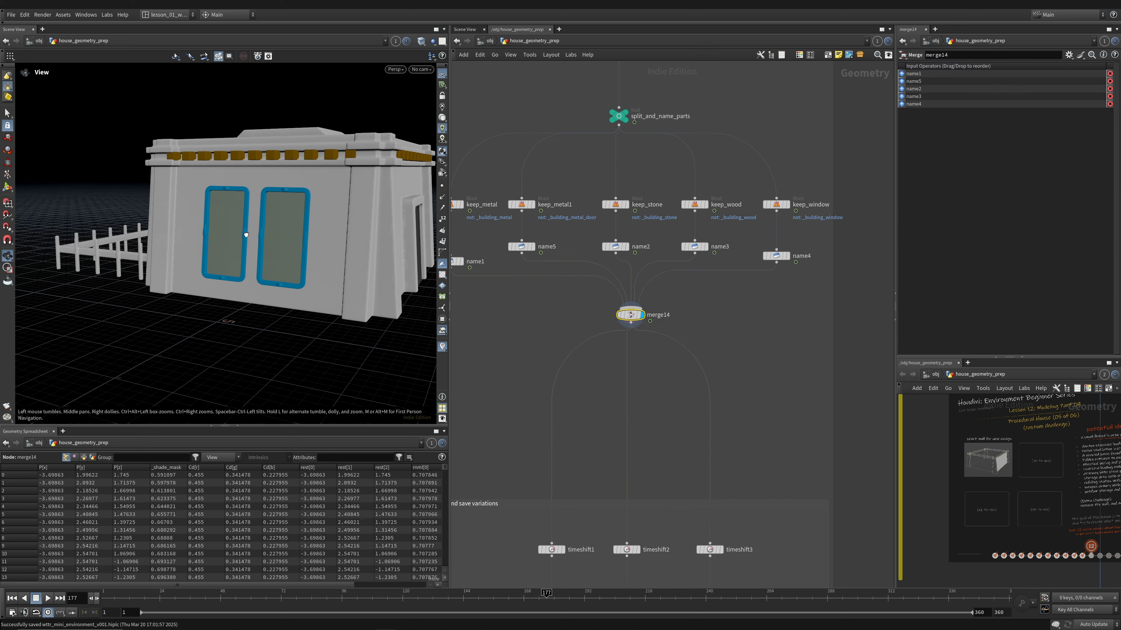
{"action": "left_click_drag", "start_coordinate": [245, 247], "coordinate": [520, 231]}
{"action": "middle_click_drag", "start_coordinate": [505, 209], "coordinate": [556, 239]}
{"action": "left_click", "coordinate": [512, 236]}
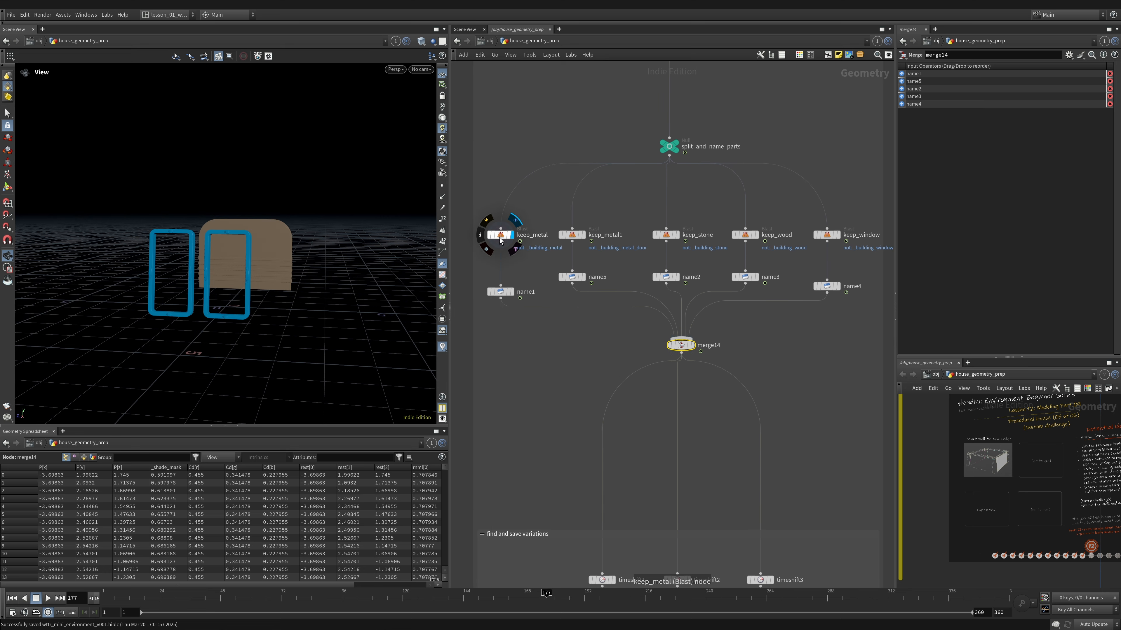
{"action": "left_click", "coordinate": [501, 235]}
{"action": "left_click_drag", "start_coordinate": [233, 250], "coordinate": [454, 240]}
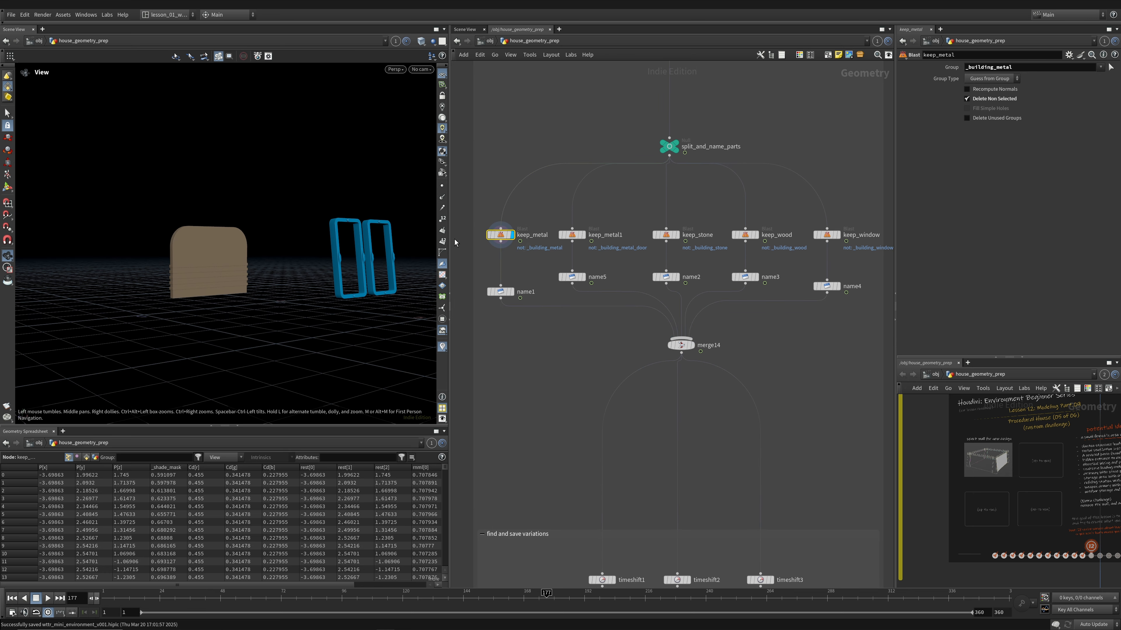
Step: Return to merge14 for the full building view and recheck the metal parts at keep_metal from new angles
{"action": "left_click", "coordinate": [692, 345]}
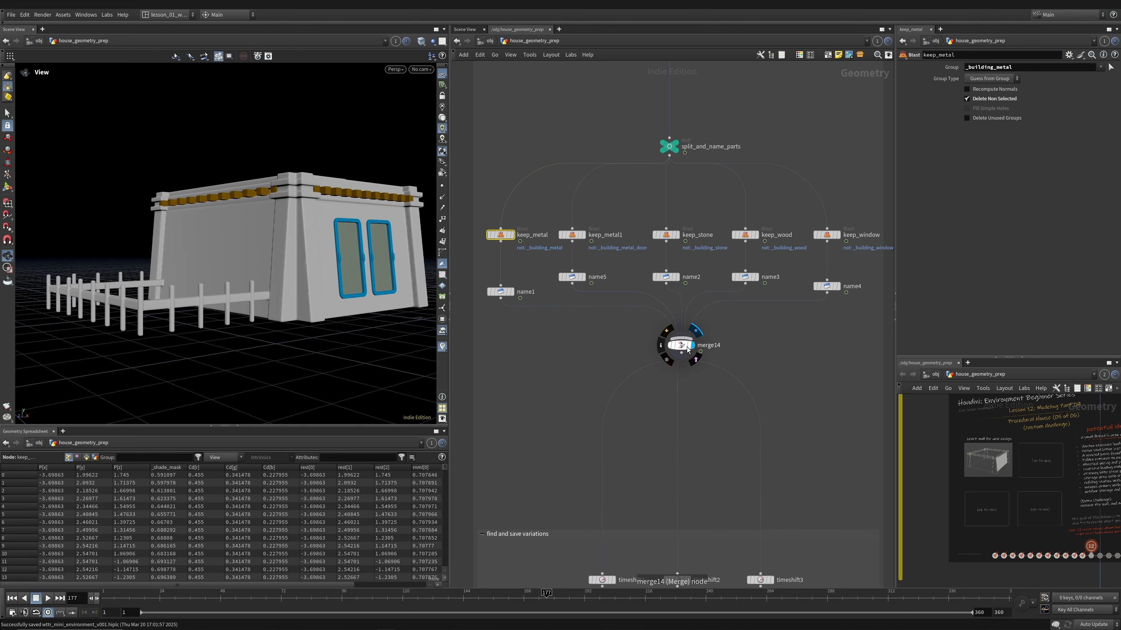
{"action": "left_click", "coordinate": [681, 345]}
{"action": "right_click_drag", "start_coordinate": [377, 237], "coordinate": [256, 240]}
{"action": "left_click_drag", "start_coordinate": [265, 234], "coordinate": [305, 259]}
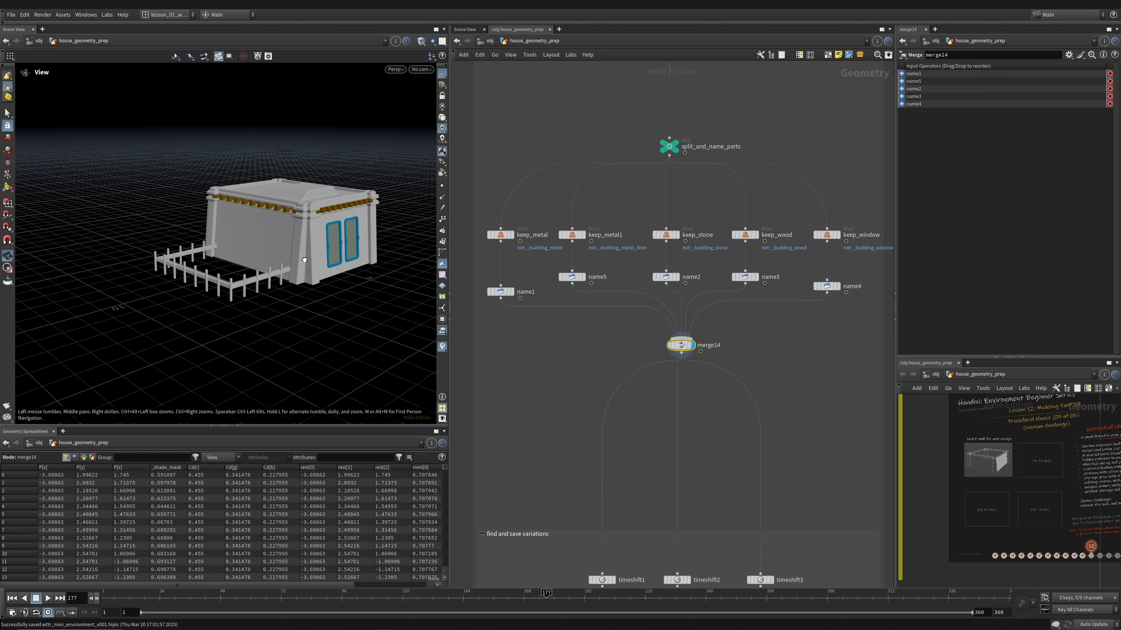
{"action": "left_click", "coordinate": [511, 235]}
{"action": "left_click", "coordinate": [500, 234]}
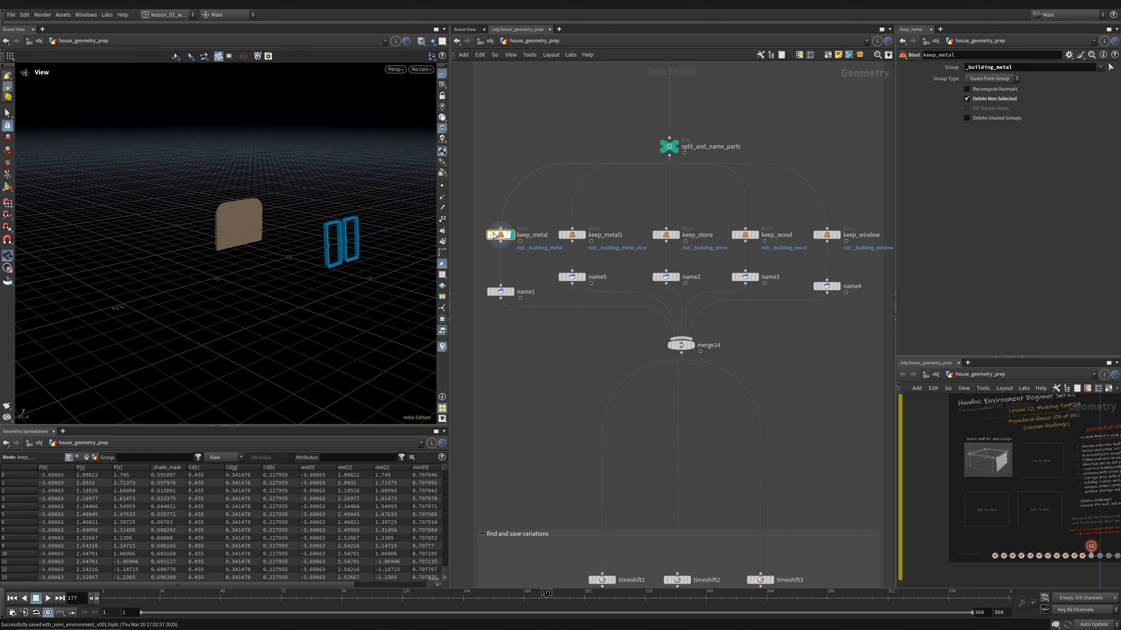
{"action": "mouse_move", "coordinate": [239, 226]}
{"action": "left_mouse_down"}
{"action": "mouse_move", "coordinate": [298, 230]}
{"action": "mouse_move", "coordinate": [241, 206]}
{"action": "left_mouse_up"}
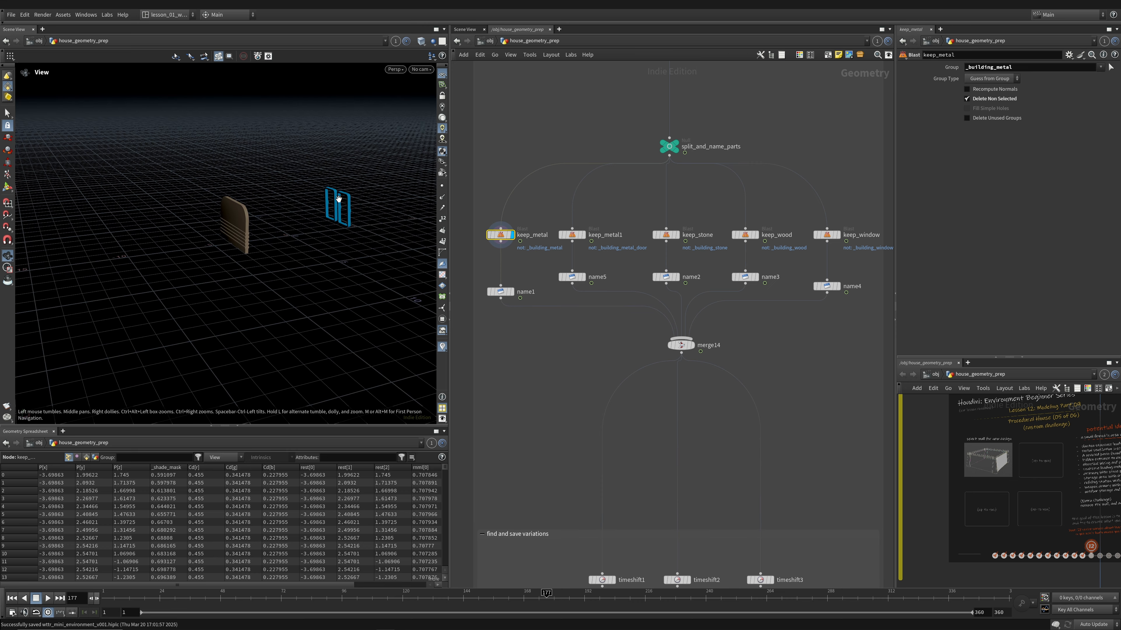
{"action": "left_click_drag", "start_coordinate": [338, 198], "coordinate": [177, 269]}
Step: Display merge14 again, examine the building's shutter side and look over the find and save variations nodes
{"action": "left_click", "coordinate": [692, 346]}
{"action": "middle_click_drag", "start_coordinate": [577, 345], "coordinate": [564, 308]}
{"action": "scroll", "coordinate": [563, 308], "scroll_direction": "down", "scroll_amount": 1}
{"action": "left_click_drag", "start_coordinate": [260, 265], "coordinate": [83, 243]}
{"action": "middle_click_drag", "start_coordinate": [642, 448], "coordinate": [626, 349]}
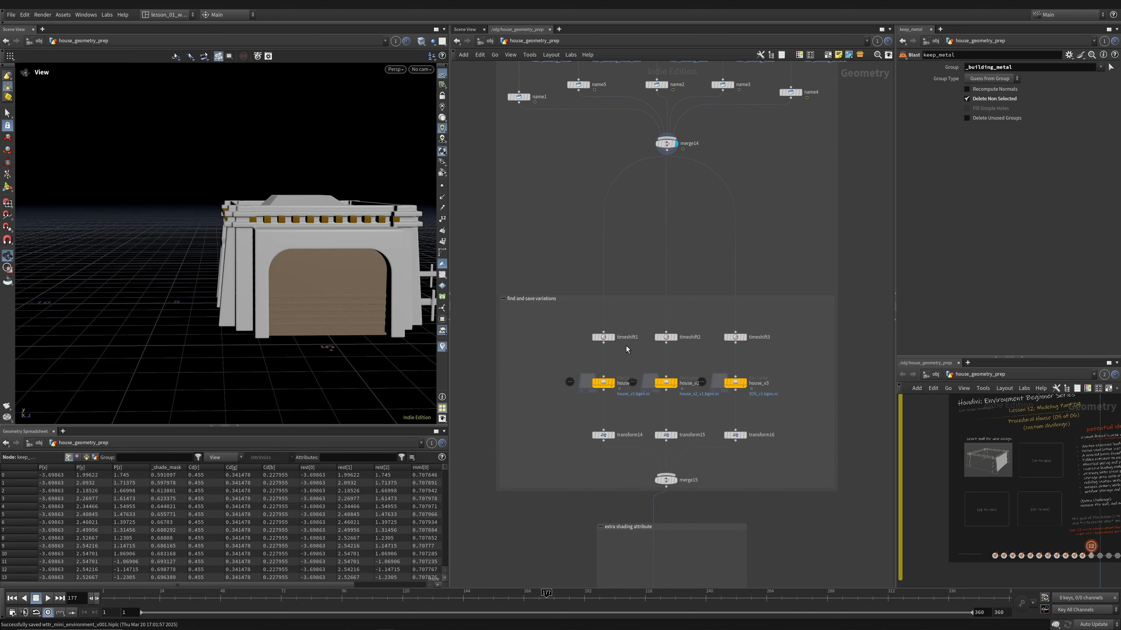
Step: Display the first merge above remove_extra_groups and check the incoming building in wireframe and shaded views
{"action": "middle_click_drag", "start_coordinate": [626, 189], "coordinate": [632, 495]}
{"action": "middle_click_drag", "start_coordinate": [725, 133], "coordinate": [703, 445]}
{"action": "scroll", "coordinate": [710, 304], "scroll_direction": "down", "scroll_amount": 1}
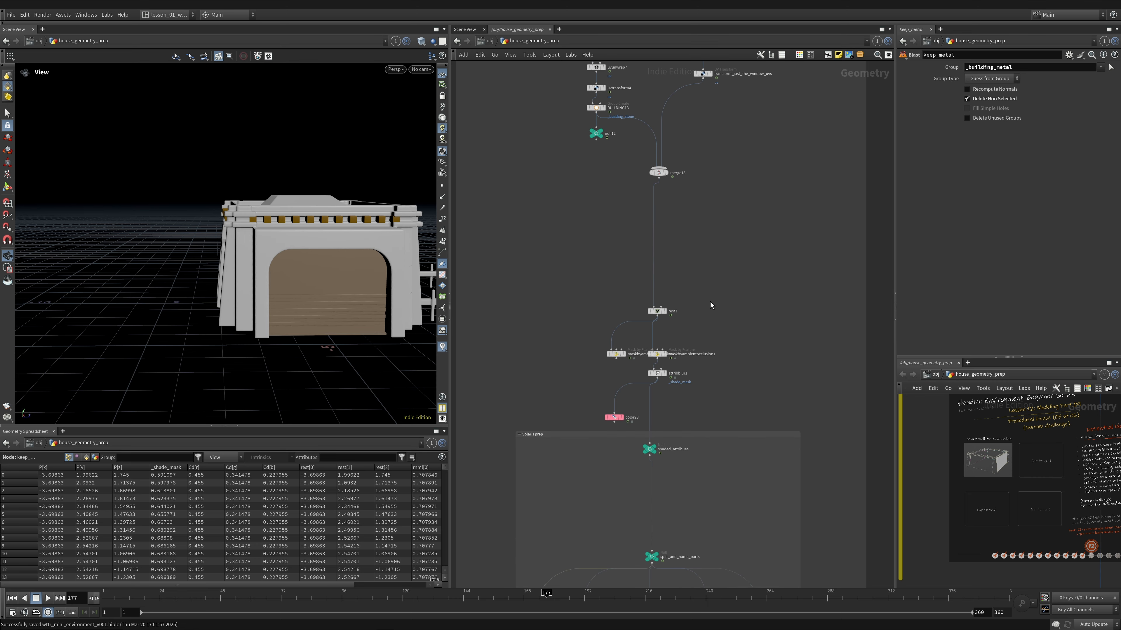
{"action": "middle_click_drag", "start_coordinate": [708, 170], "coordinate": [675, 405]}
{"action": "middle_click_drag", "start_coordinate": [611, 327], "coordinate": [591, 482]}
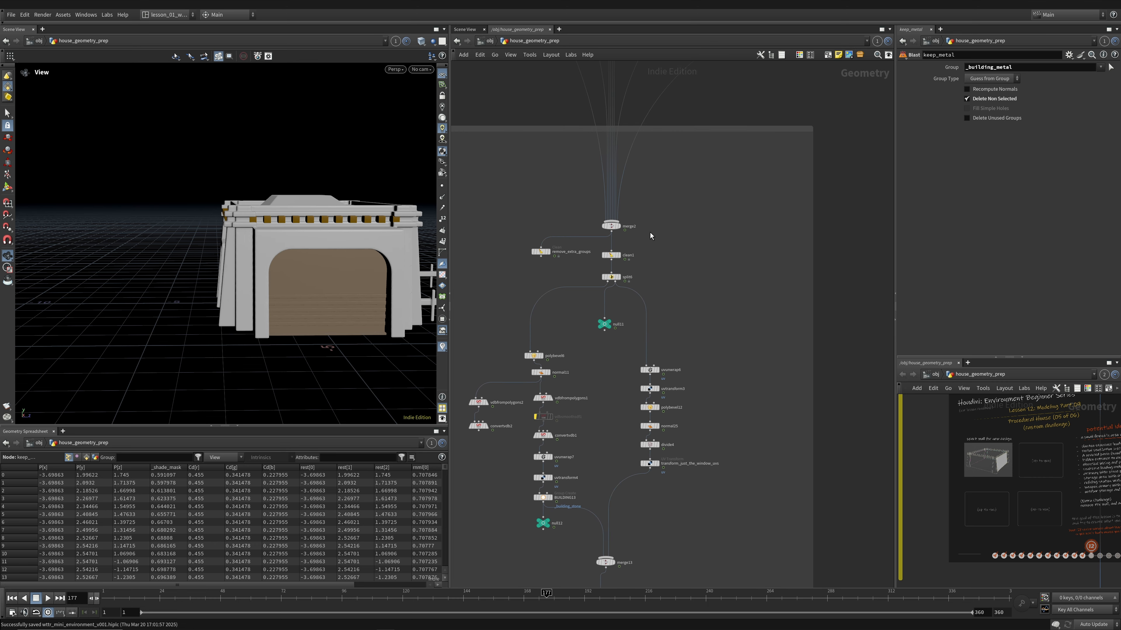
{"action": "key", "text": "r"}
{"action": "left_click", "coordinate": [615, 227]}
{"action": "middle_click_drag", "start_coordinate": [555, 405], "coordinate": [558, 365]}
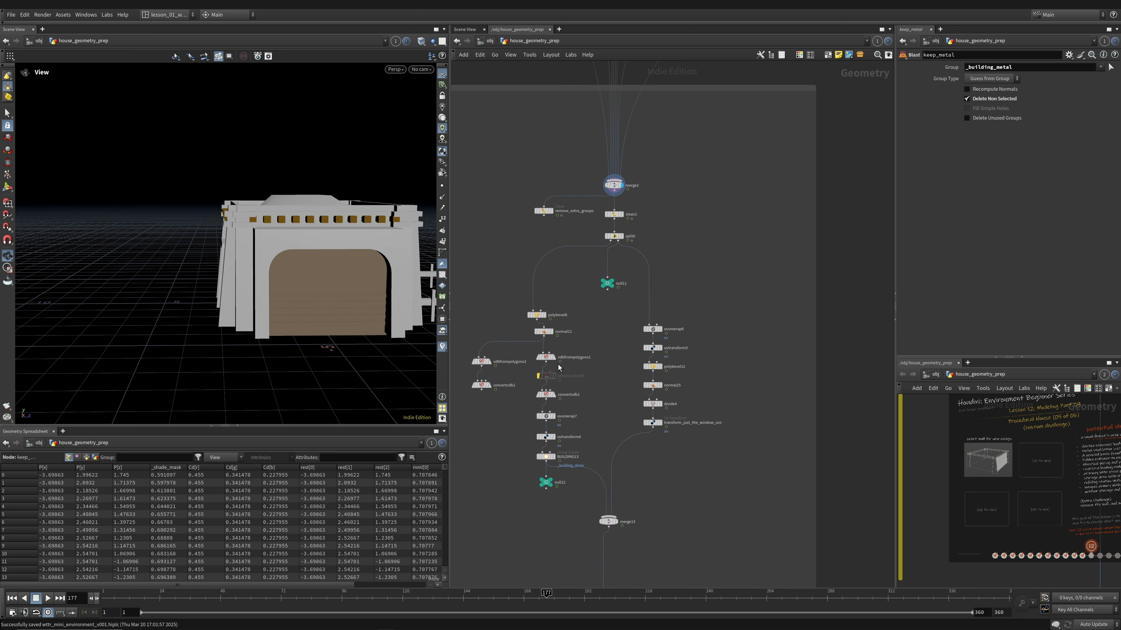
{"action": "mouse_move", "coordinate": [317, 309]}
{"action": "left_mouse_down"}
{"action": "mouse_move", "coordinate": [240, 267]}
{"action": "mouse_move", "coordinate": [268, 262]}
{"action": "mouse_move", "coordinate": [150, 265]}
{"action": "left_mouse_up"}
{"action": "key", "text": "shift+w"}
{"action": "key", "text": "shift+w"}
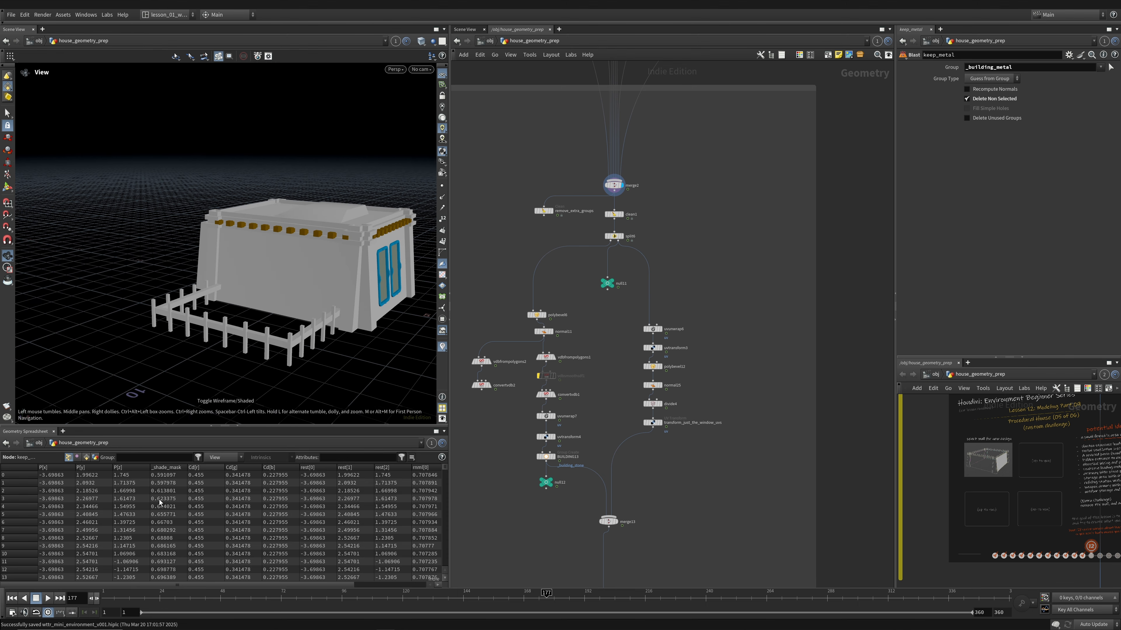
Step: Advance the timeline to frame 179 for another building variation and return to the Solaris prep nodes
{"action": "left_click", "coordinate": [51, 600]}
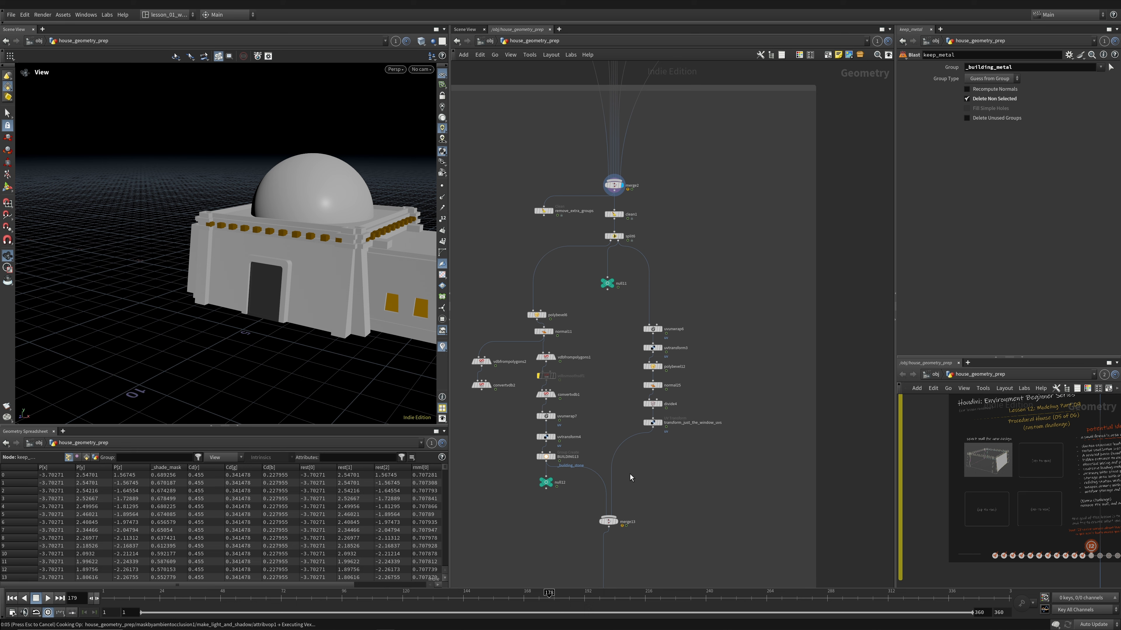
{"action": "middle_click_drag", "start_coordinate": [588, 456], "coordinate": [594, 345]}
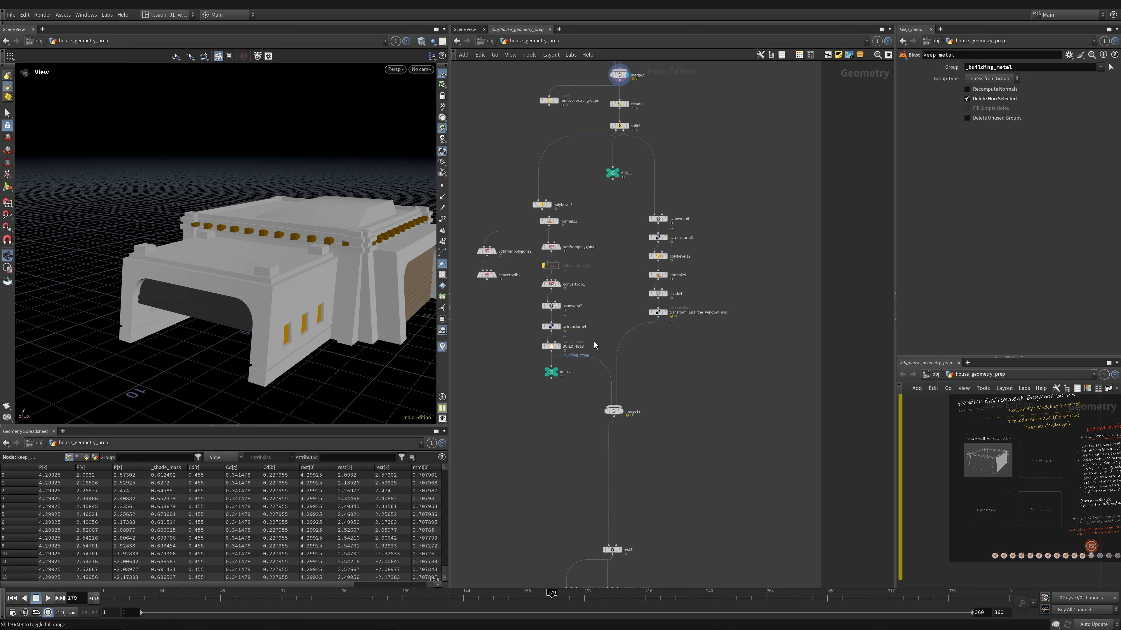
{"action": "middle_click_drag", "start_coordinate": [616, 114], "coordinate": [627, 157]}
{"action": "scroll", "coordinate": [626, 158], "scroll_direction": "down", "scroll_amount": 3}
{"action": "middle_click_drag", "start_coordinate": [667, 461], "coordinate": [667, 398]}
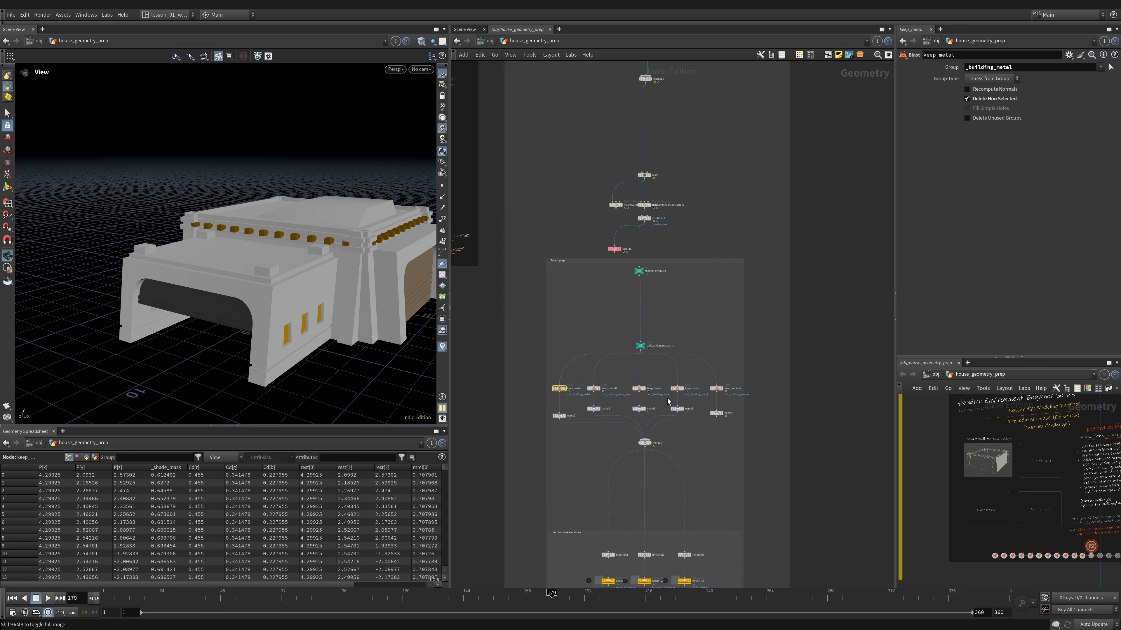
Step: Display the merge2 node and advance the timeline to frame 186 to pick a domed house variation
{"action": "scroll", "coordinate": [553, 352], "scroll_direction": "up", "scroll_amount": 4}
{"action": "scroll", "coordinate": [580, 403], "scroll_direction": "down", "scroll_amount": 4}
{"action": "middle_click_drag", "start_coordinate": [587, 339], "coordinate": [592, 419]}
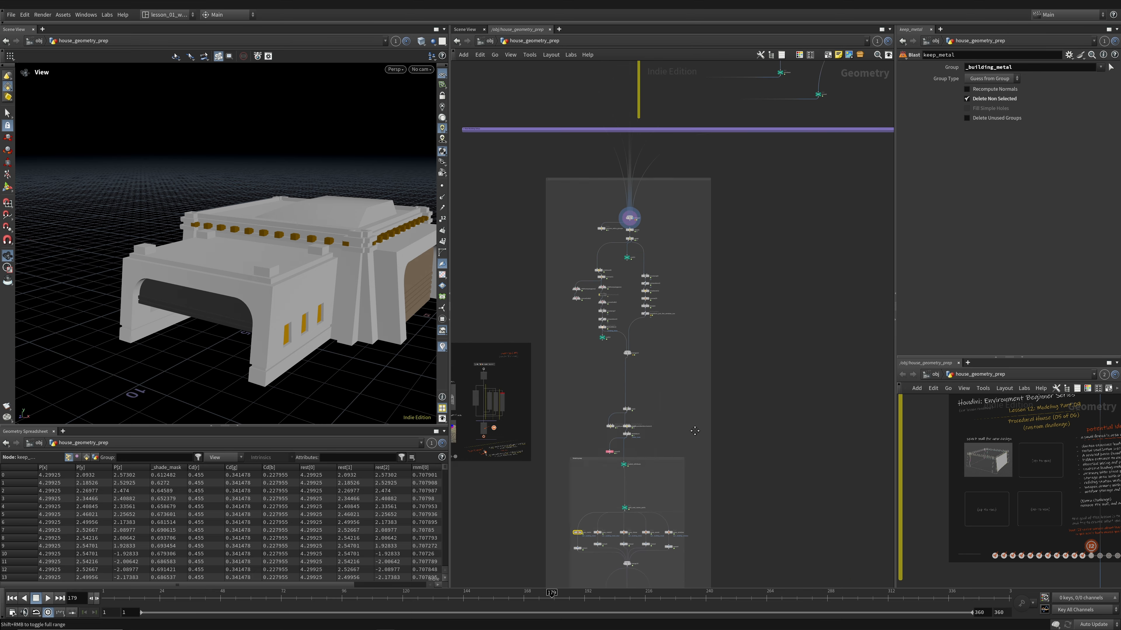
{"action": "scroll", "coordinate": [644, 274], "scroll_direction": "up", "scroll_amount": 3}
{"action": "left_click", "coordinate": [628, 258]}
{"action": "left_click_drag", "start_coordinate": [264, 287], "coordinate": [291, 241]}
{"action": "left_click", "coordinate": [97, 598]}
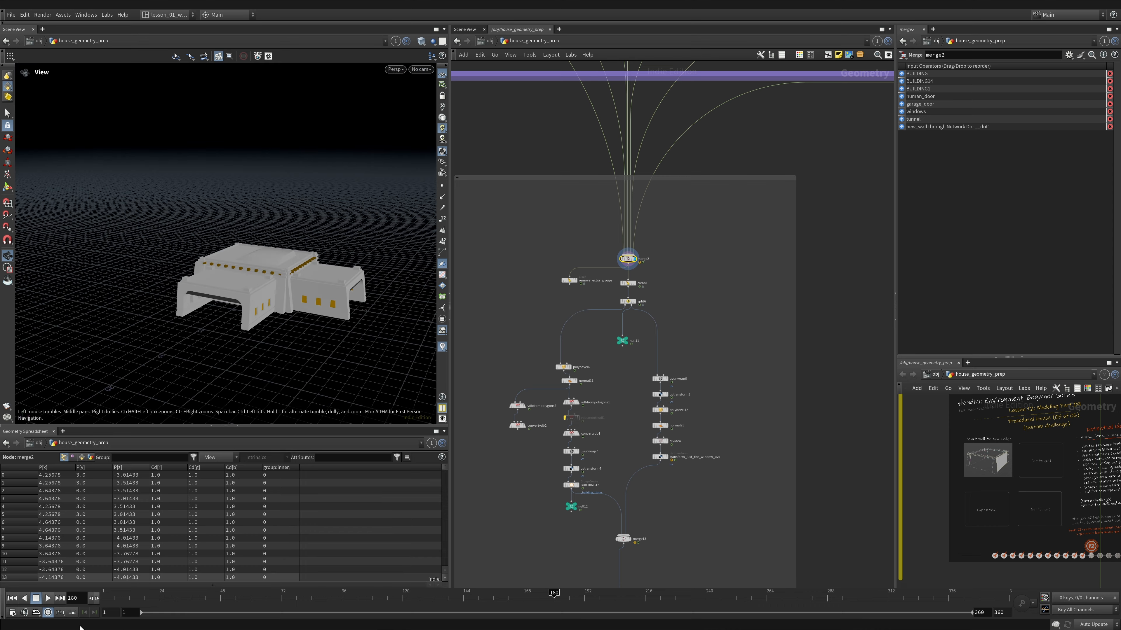
{"action": "left_click", "coordinate": [47, 599]}
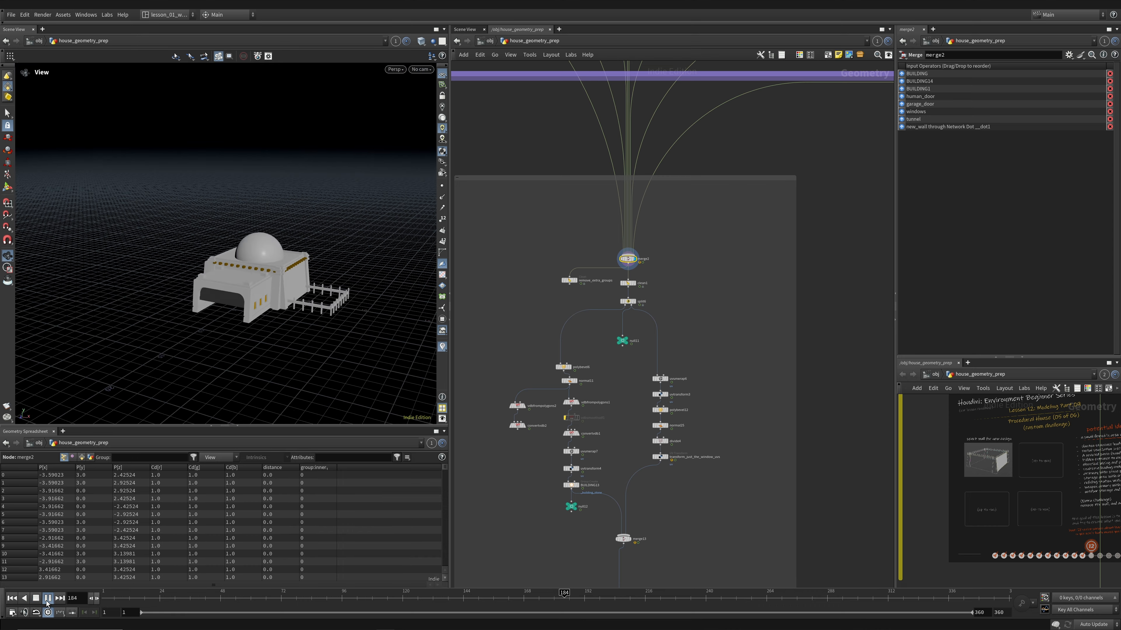
{"action": "left_click", "coordinate": [48, 599]}
{"action": "left_click_drag", "start_coordinate": [282, 265], "coordinate": [155, 291]}
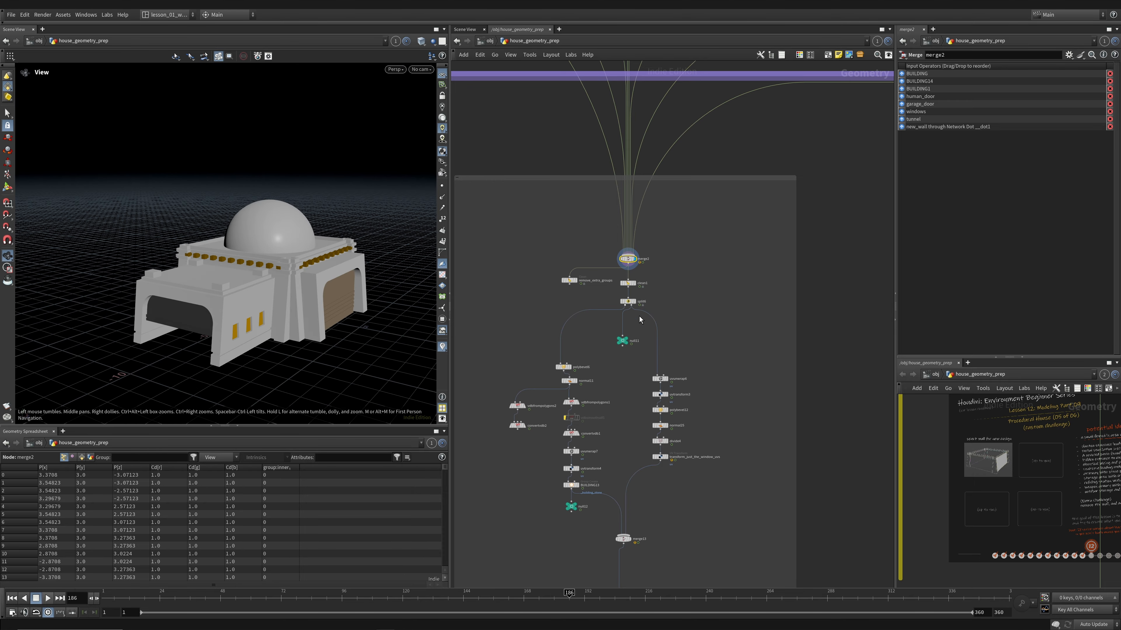
Step: Display the timeshift1 node under "find and save variations" and set its frame to 186
{"action": "scroll", "coordinate": [641, 320], "scroll_direction": "down", "scroll_amount": 3}
{"action": "middle_click_drag", "start_coordinate": [569, 464], "coordinate": [560, 216]}
{"action": "scroll", "coordinate": [636, 411], "scroll_direction": "up", "scroll_amount": 5}
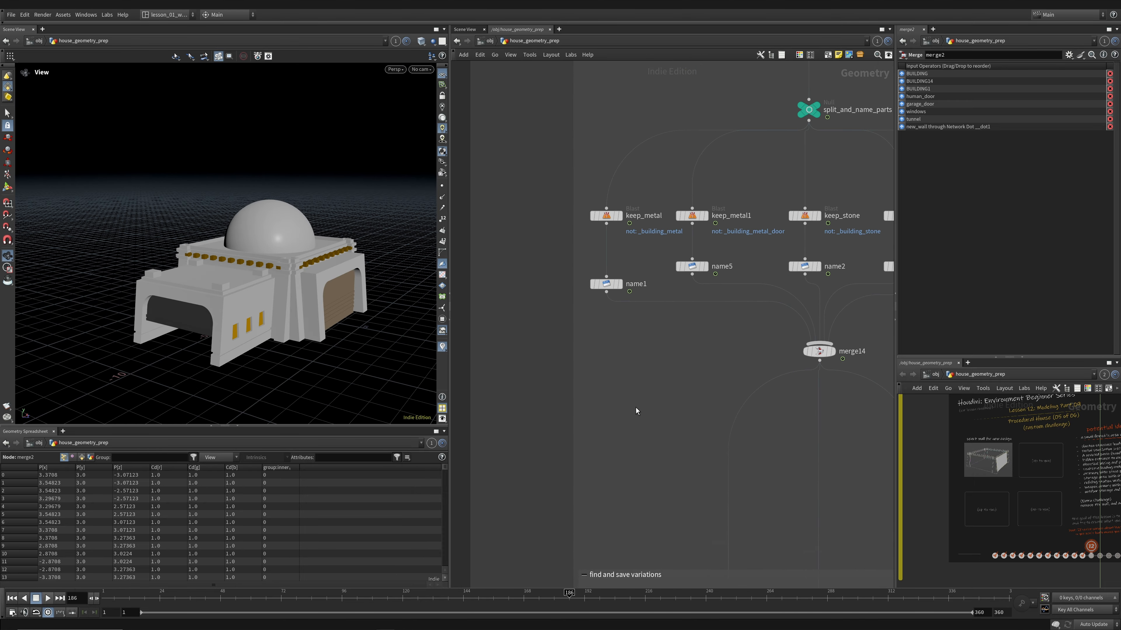
{"action": "middle_click_drag", "start_coordinate": [636, 407], "coordinate": [592, 128]}
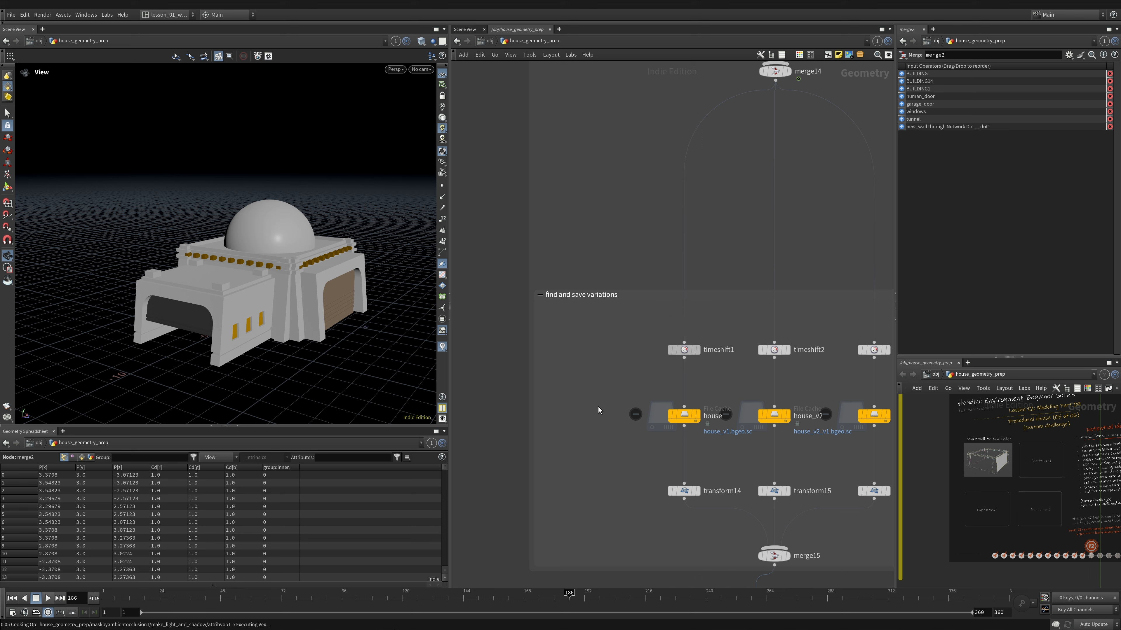
{"action": "left_click", "coordinate": [697, 350]}
{"action": "left_click", "coordinate": [971, 78]}
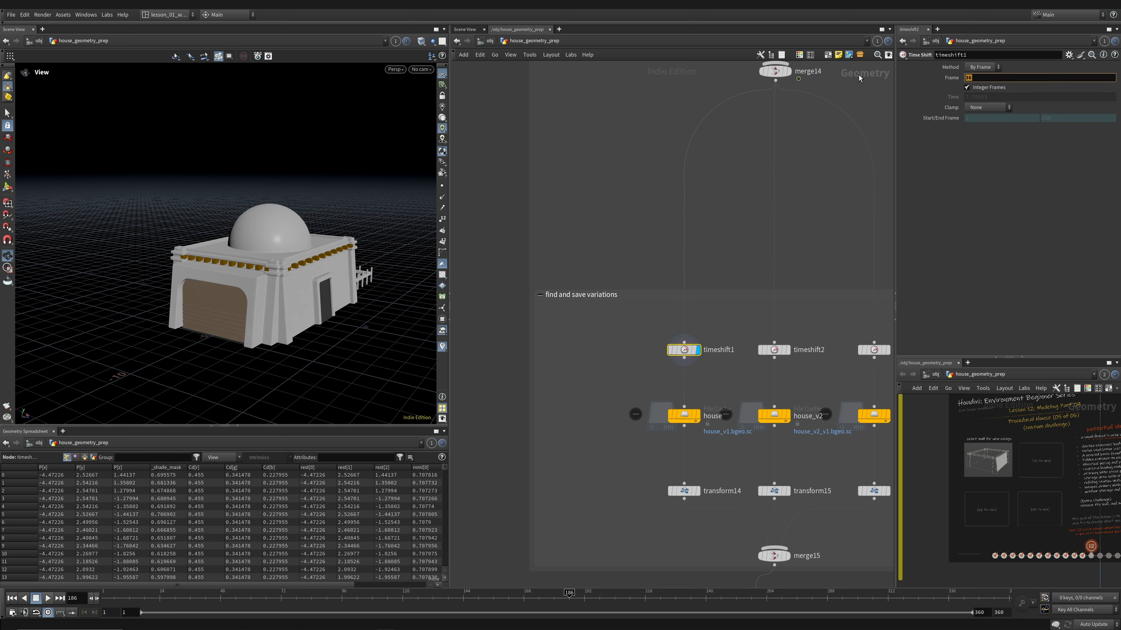
{"action": "type", "text": "186"}
{"action": "key", "text": "Return"}
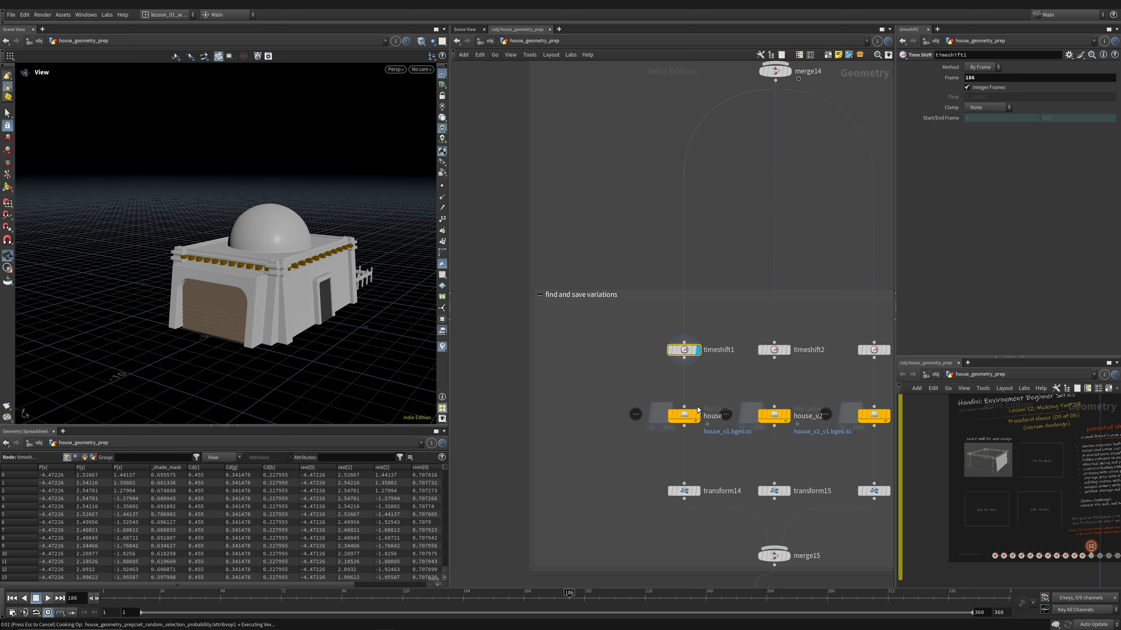
Step: Display the house file cache node and save its geometry to disk
{"action": "middle_click_drag", "start_coordinate": [603, 380], "coordinate": [548, 359]}
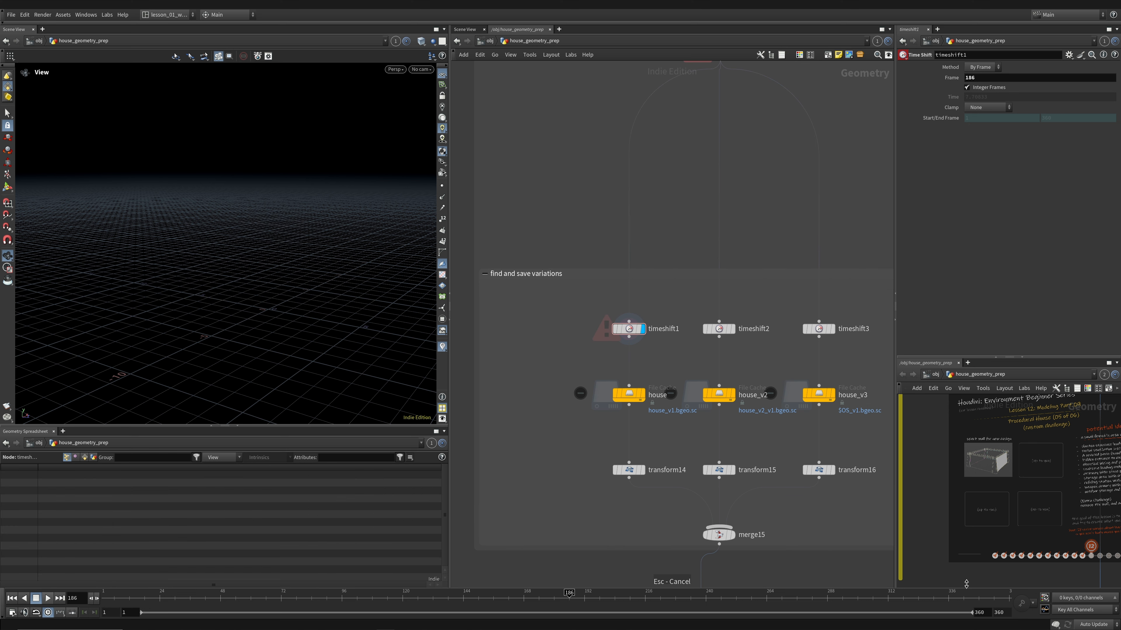
{"action": "left_click", "coordinate": [1096, 626]}
{"action": "left_click", "coordinate": [1089, 617]}
{"action": "mouse_move", "coordinate": [639, 400]}
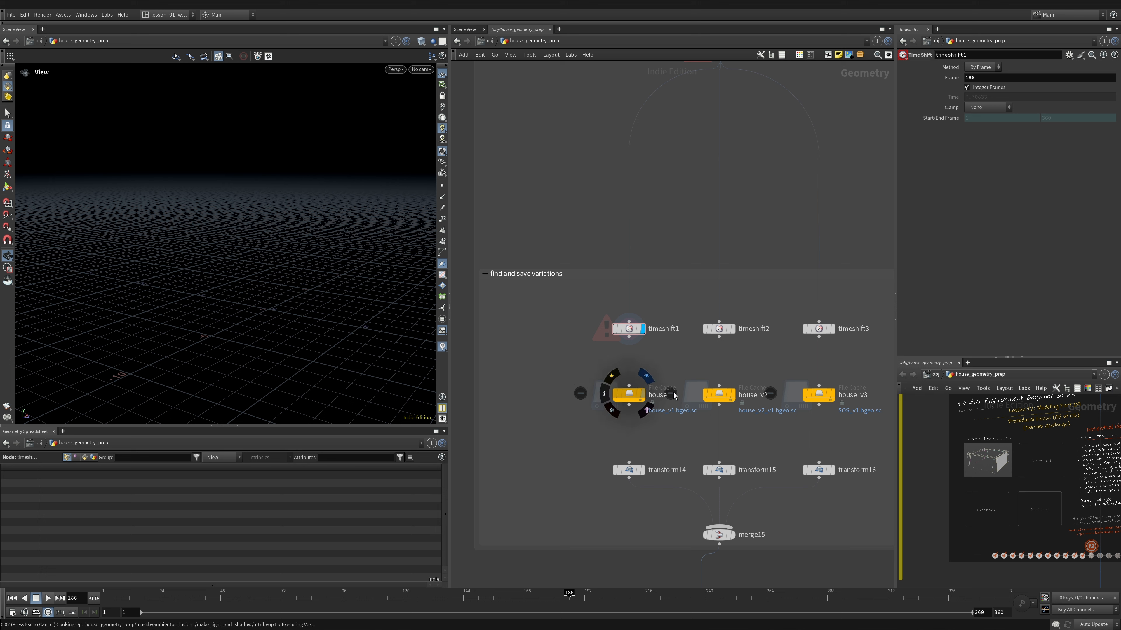
{"action": "left_click", "coordinate": [646, 376]}
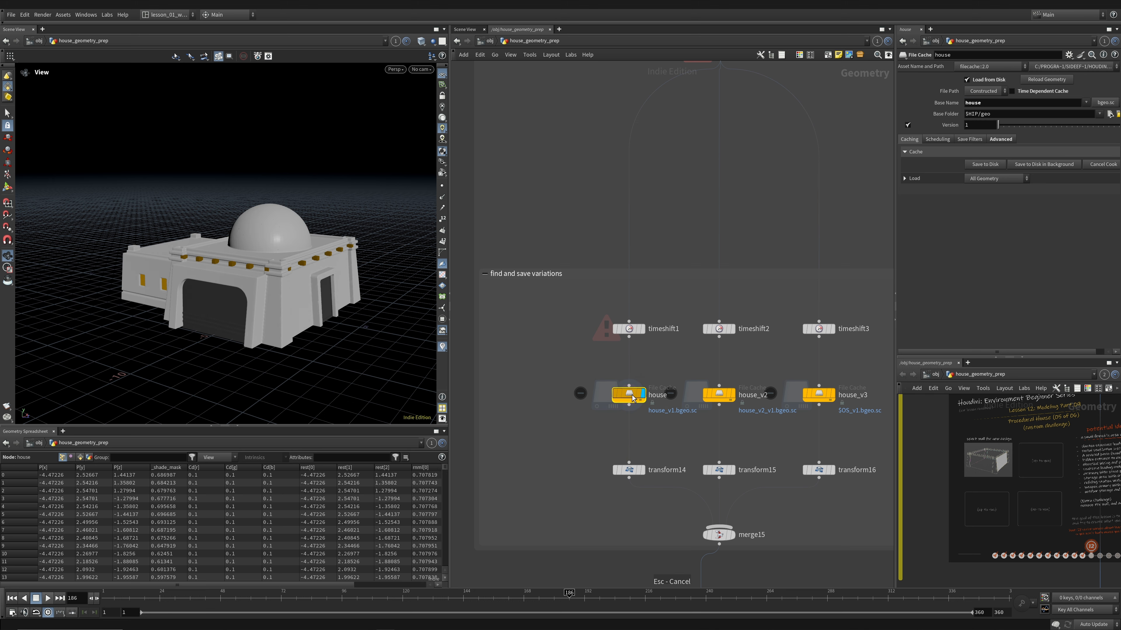
{"action": "left_click", "coordinate": [985, 165]}
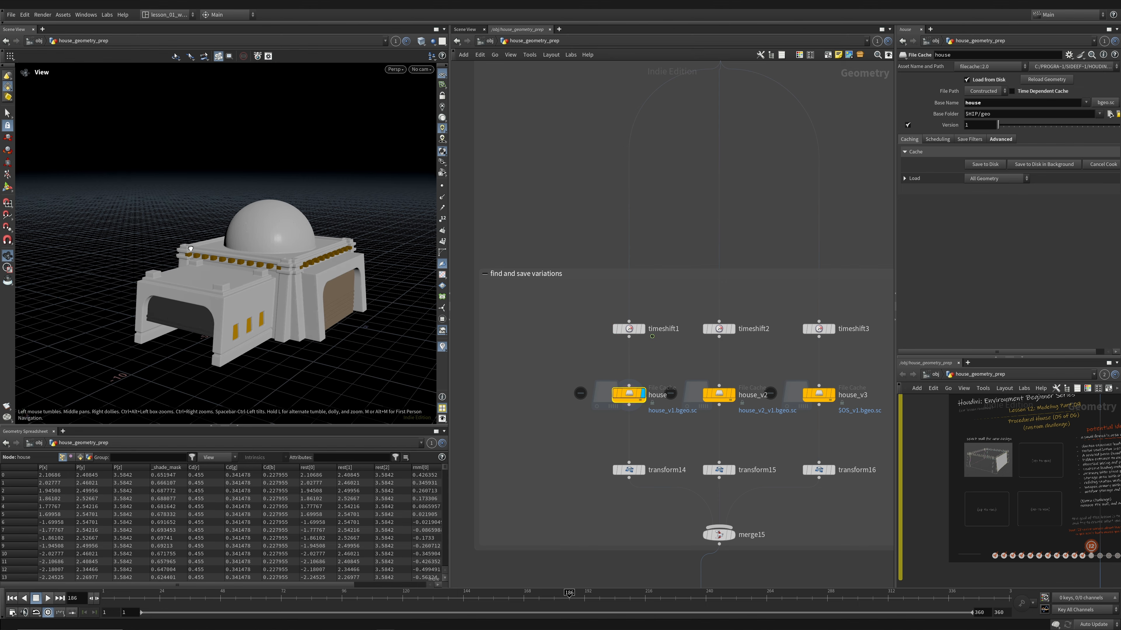
Step: Inspect the cached domed house from other sides while scrubbing the timeline
{"action": "left_click_drag", "start_coordinate": [185, 252], "coordinate": [325, 247]}
{"action": "left_click_drag", "start_coordinate": [315, 598], "coordinate": [534, 603]}
{"action": "left_click_drag", "start_coordinate": [699, 603], "coordinate": [485, 601]}
{"action": "left_click_drag", "start_coordinate": [153, 282], "coordinate": [389, 286]}
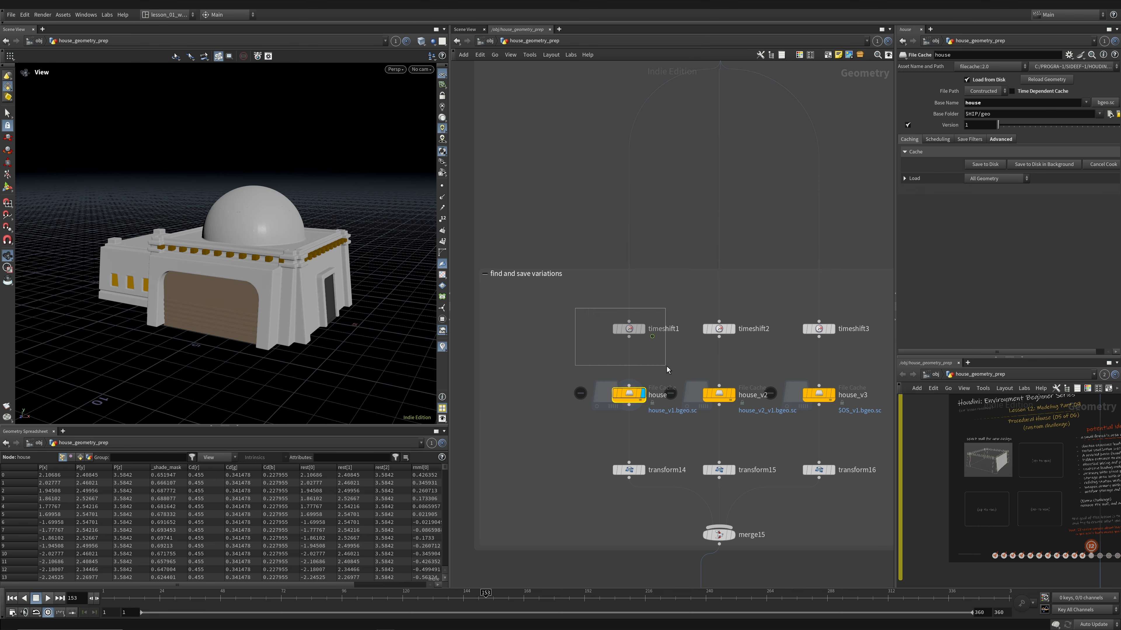
Step: Go back up the network and display the merge2 node with the whole building in view
{"action": "scroll", "coordinate": [658, 263], "scroll_direction": "down", "scroll_amount": 3}
{"action": "middle_click_drag", "start_coordinate": [658, 263], "coordinate": [576, 484]}
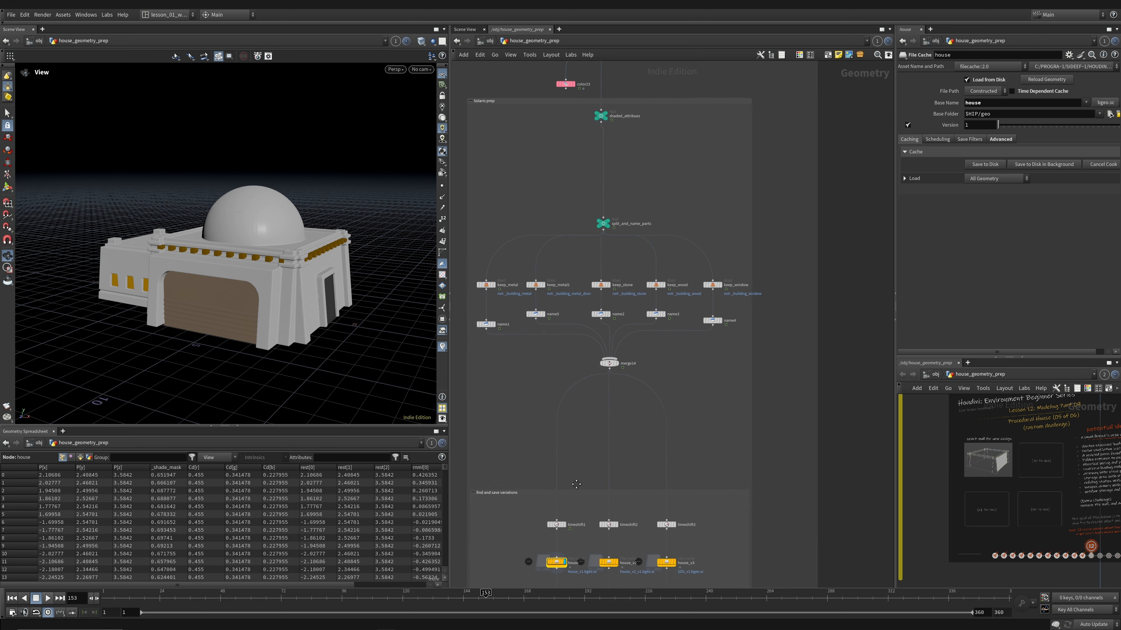
{"action": "middle_click_drag", "start_coordinate": [632, 212], "coordinate": [635, 540]}
{"action": "middle_click_drag", "start_coordinate": [627, 134], "coordinate": [622, 443]}
{"action": "scroll", "coordinate": [623, 443], "scroll_direction": "up", "scroll_amount": 2}
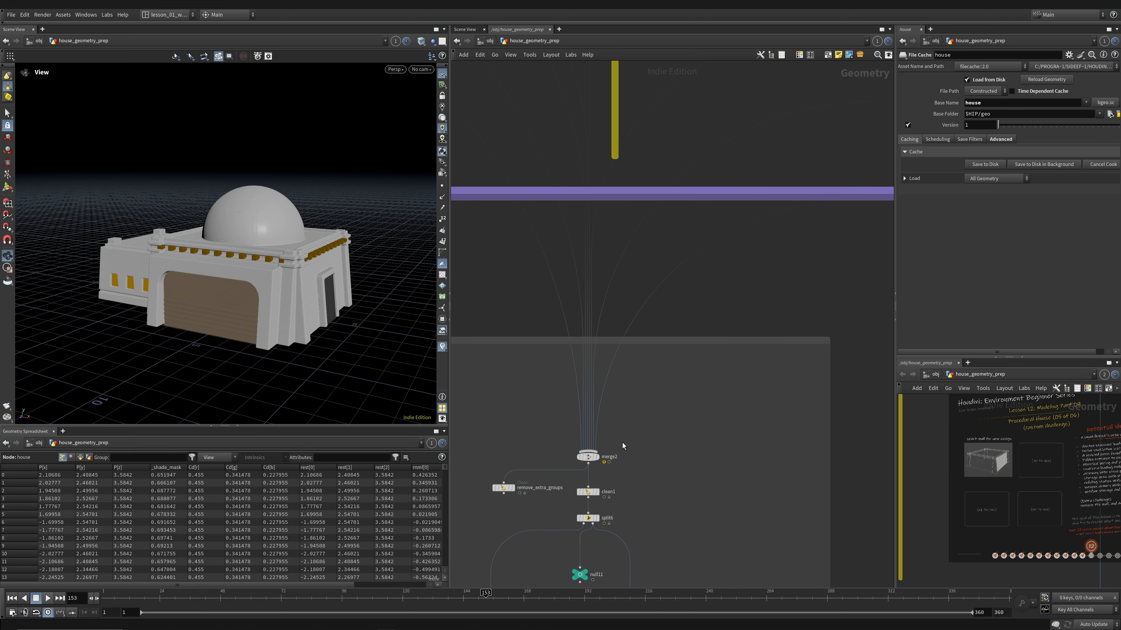
{"action": "left_click", "coordinate": [597, 458]}
{"action": "left_click", "coordinate": [589, 457]}
{"action": "left_click_drag", "start_coordinate": [263, 301], "coordinate": [186, 318]}
{"action": "right_click_drag", "start_coordinate": [185, 318], "coordinate": [234, 551]}
Step: Browse the timeline for a second house variation and settle on frame 106
{"action": "left_click", "coordinate": [291, 598]}
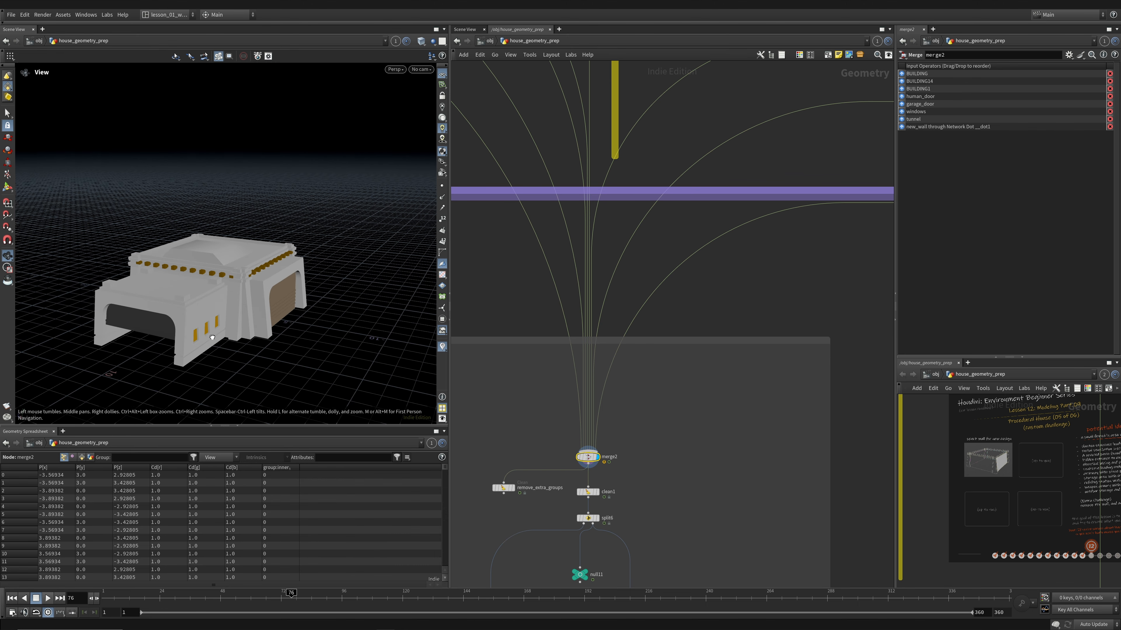
{"action": "left_click_drag", "start_coordinate": [316, 599], "coordinate": [382, 601]}
{"action": "left_click", "coordinate": [93, 602]}
{"action": "left_click", "coordinate": [92, 602]}
{"action": "left_click", "coordinate": [92, 601]}
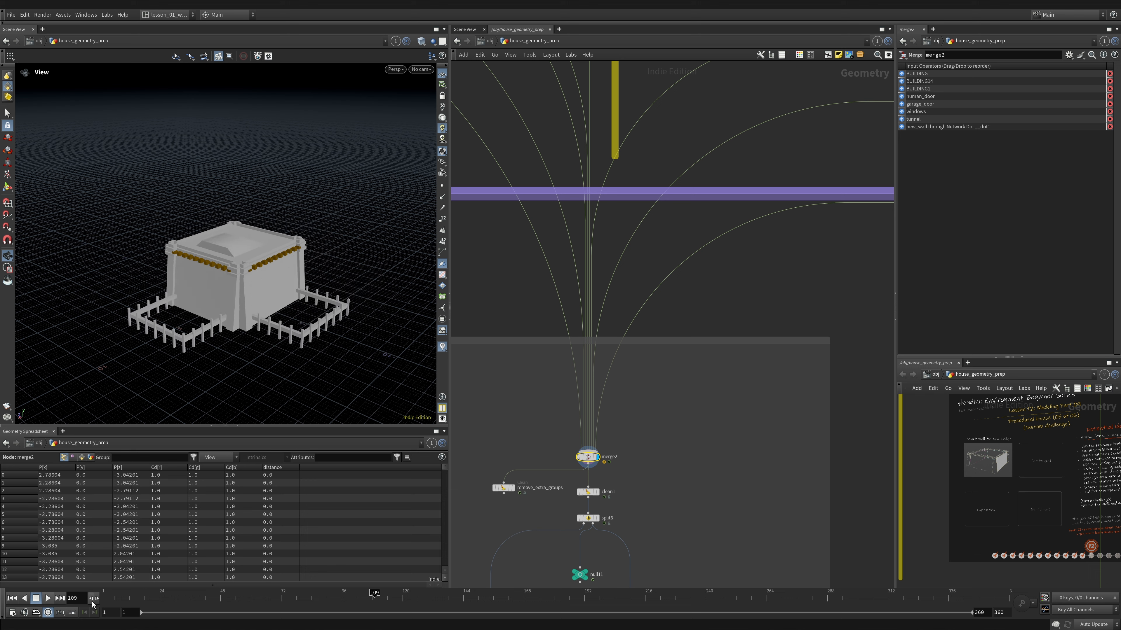
{"action": "left_click", "coordinate": [92, 602]}
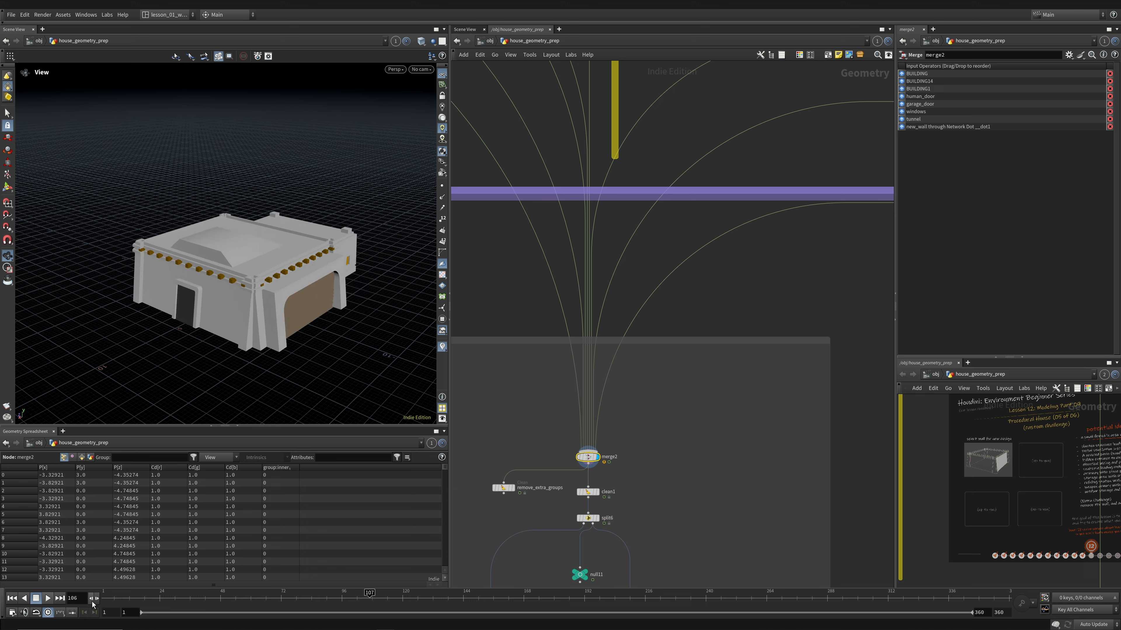
{"action": "left_click_drag", "start_coordinate": [182, 308], "coordinate": [274, 330]}
Step: Set the frame of the timeshift2 node to 106
{"action": "scroll", "coordinate": [657, 452], "scroll_direction": "down", "scroll_amount": 4}
{"action": "middle_click_drag", "start_coordinate": [656, 452], "coordinate": [693, 145]}
{"action": "middle_click_drag", "start_coordinate": [689, 438], "coordinate": [693, 157]}
{"action": "scroll", "coordinate": [607, 337], "scroll_direction": "up", "scroll_amount": 4}
{"action": "middle_click_drag", "start_coordinate": [603, 336], "coordinate": [574, 33]}
{"action": "scroll", "coordinate": [659, 305], "scroll_direction": "up", "scroll_amount": 2}
{"action": "left_click_drag", "start_coordinate": [660, 263], "coordinate": [711, 305]}
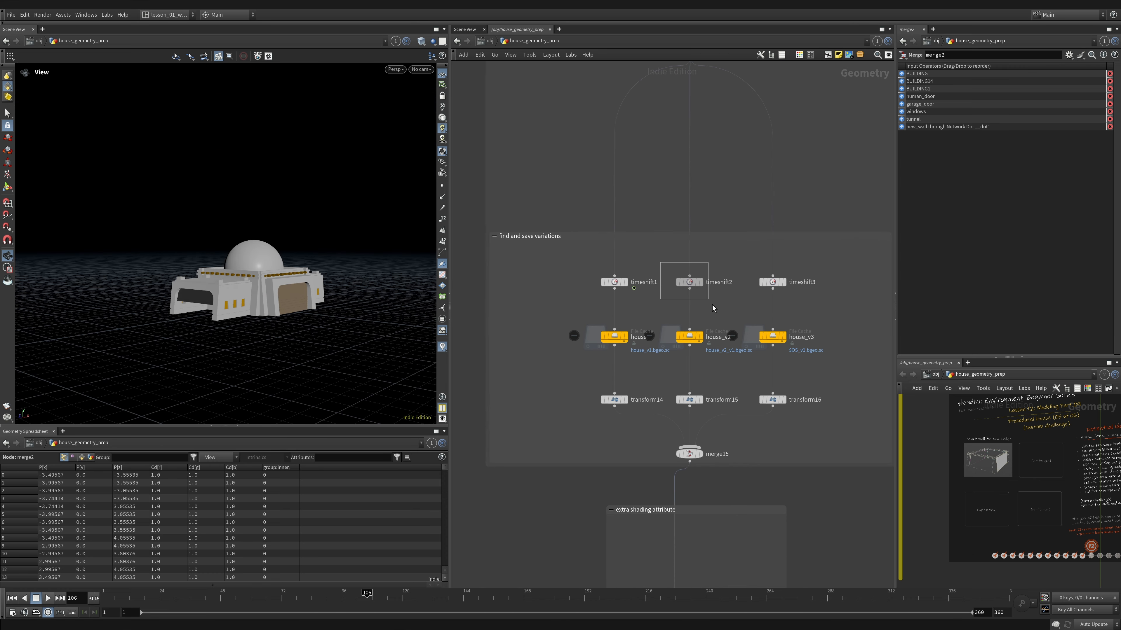
{"action": "left_click", "coordinate": [693, 284]}
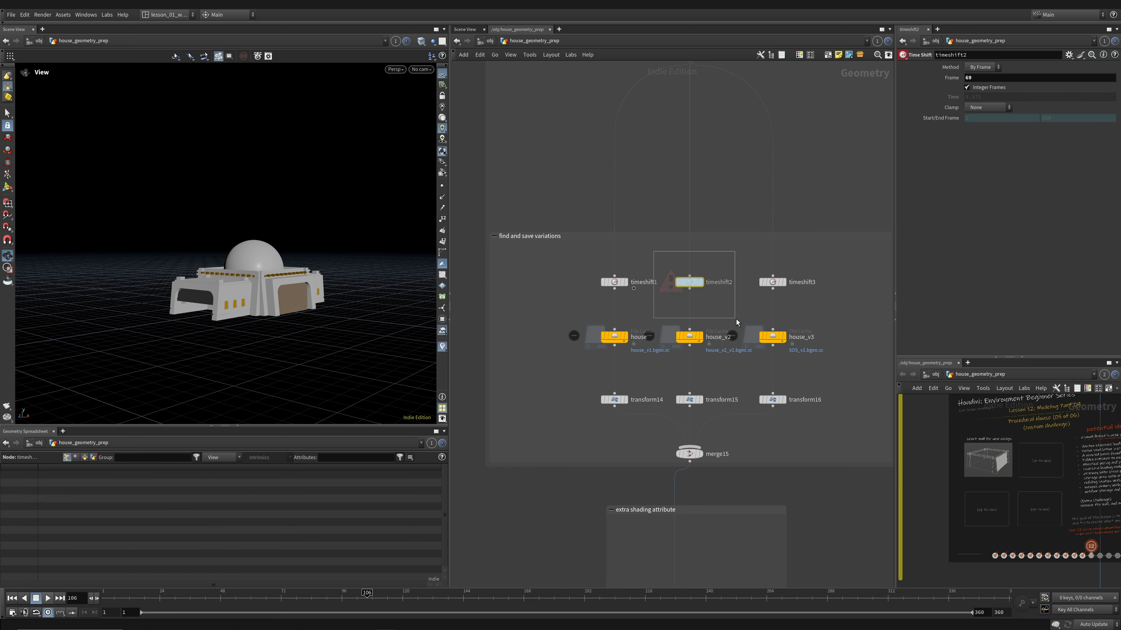
{"action": "left_click_drag", "start_coordinate": [736, 319], "coordinate": [734, 318]}
{"action": "left_click_drag", "start_coordinate": [980, 78], "coordinate": [865, 76]}
{"action": "type", "text": "106"}
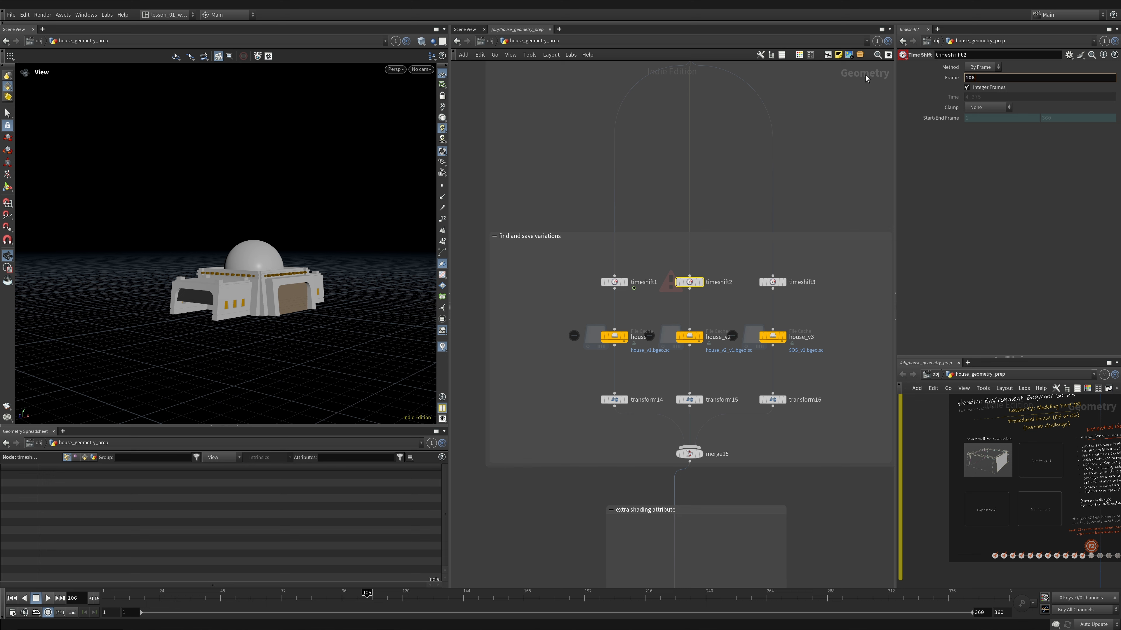
{"action": "key", "text": "Return"}
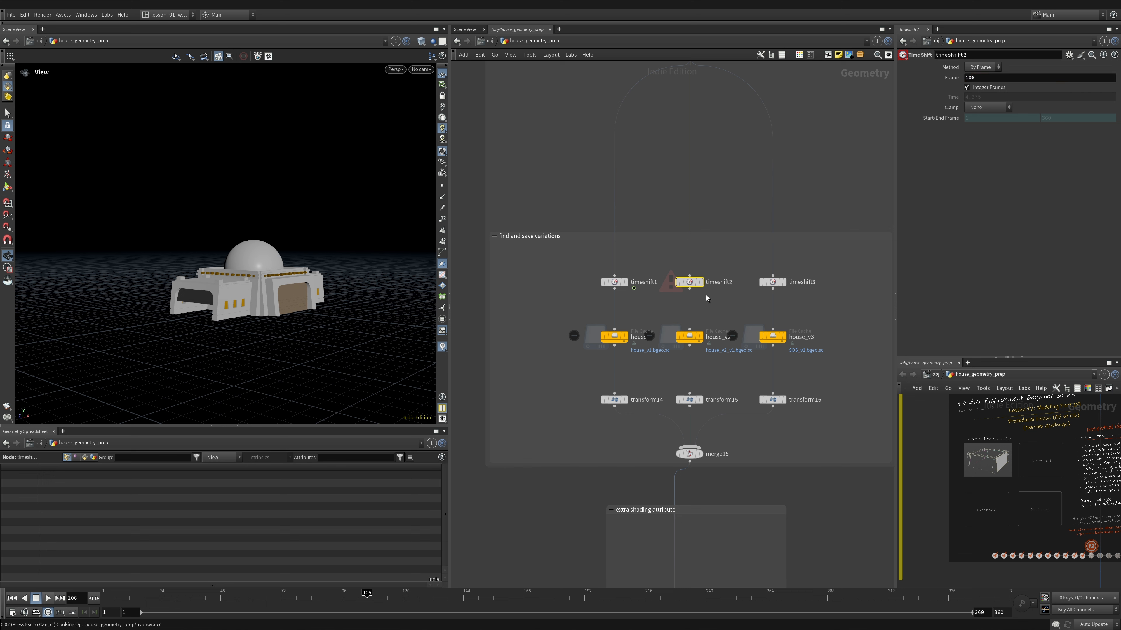
Step: Display the house_v2 file cache node and save its geometry to disk
{"action": "mouse_move", "coordinate": [704, 339]}
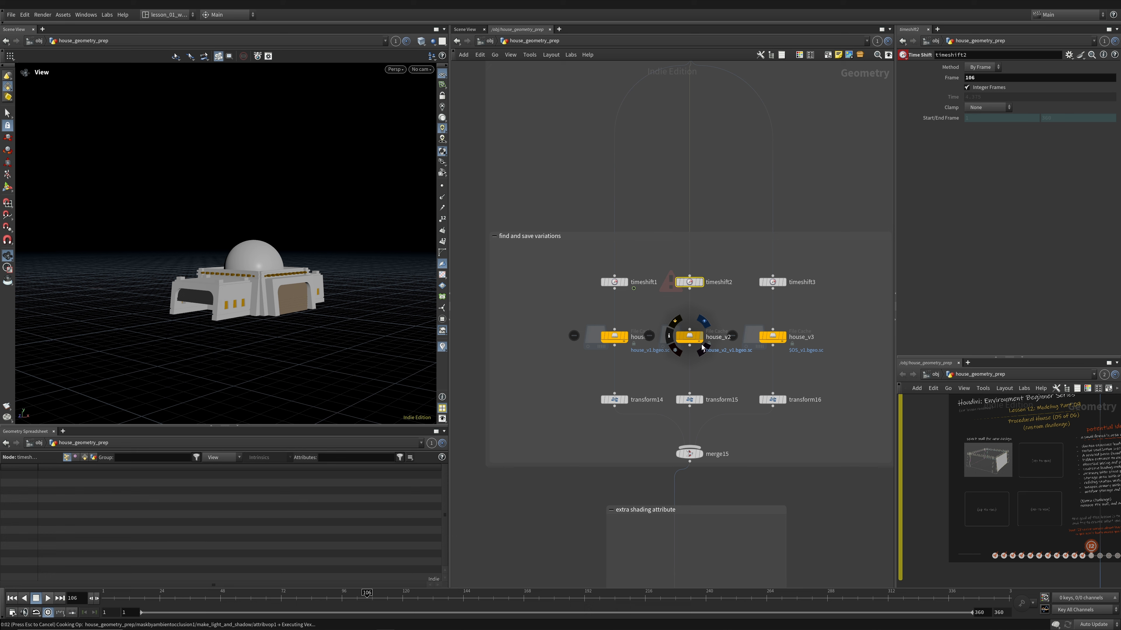
{"action": "left_click", "coordinate": [690, 335]}
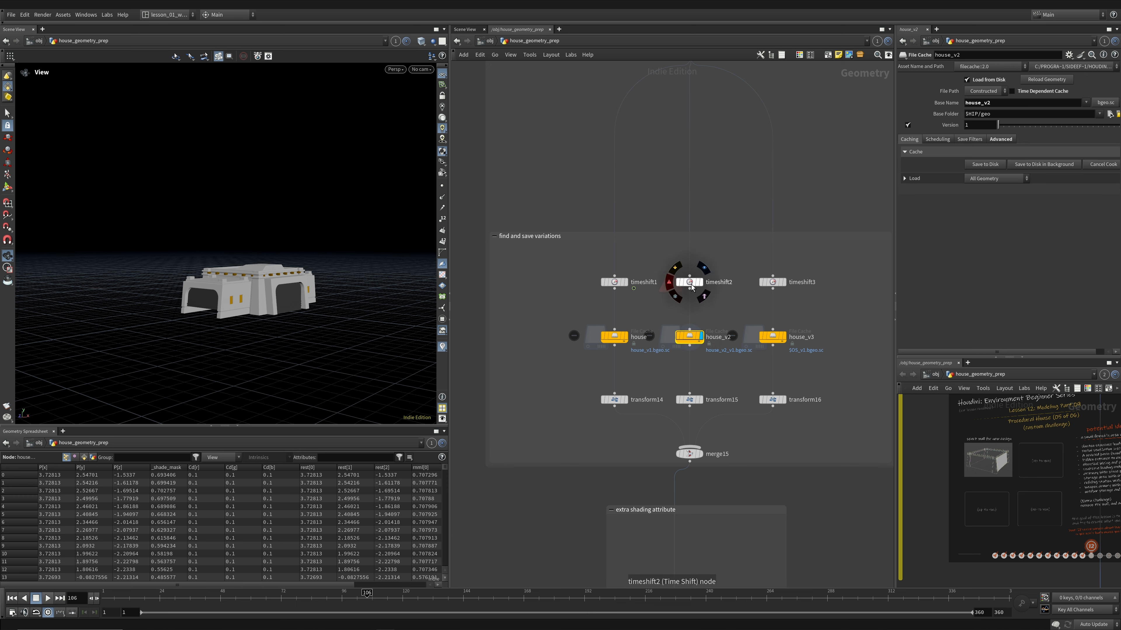
{"action": "mouse_move", "coordinate": [278, 289]}
{"action": "left_mouse_down"}
{"action": "mouse_move", "coordinate": [272, 309]}
{"action": "mouse_move", "coordinate": [247, 278]}
{"action": "mouse_move", "coordinate": [192, 262]}
{"action": "mouse_move", "coordinate": [221, 265]}
{"action": "left_mouse_up"}
{"action": "scroll", "coordinate": [278, 285], "scroll_direction": "up", "scroll_amount": 3}
{"action": "key", "text": "shift+w"}
{"action": "key", "text": "w"}
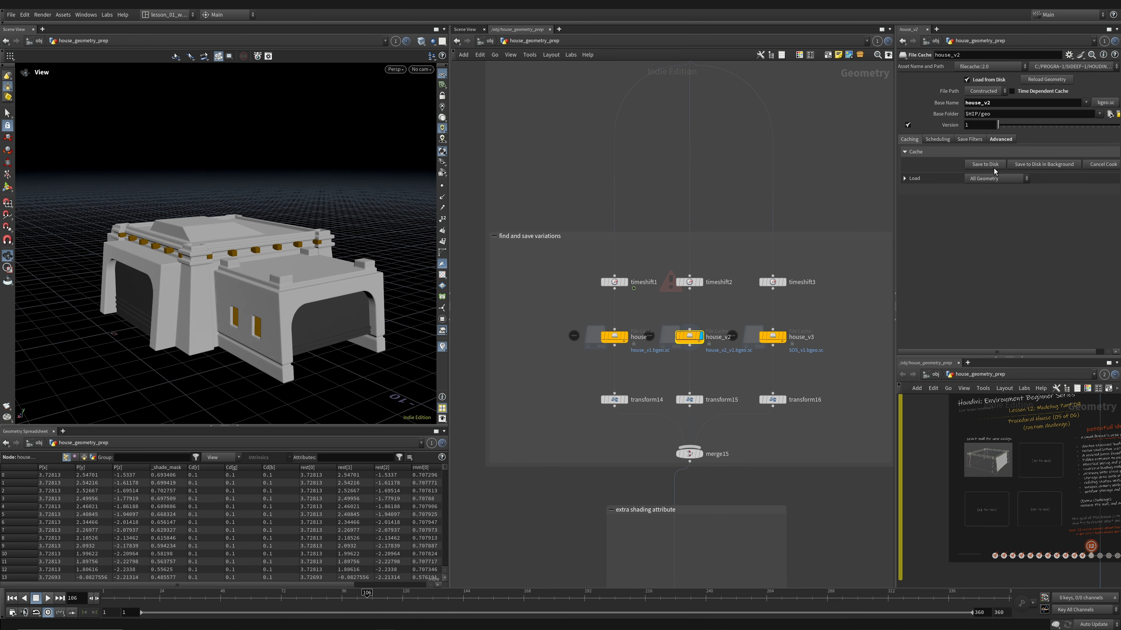
{"action": "left_click", "coordinate": [977, 165]}
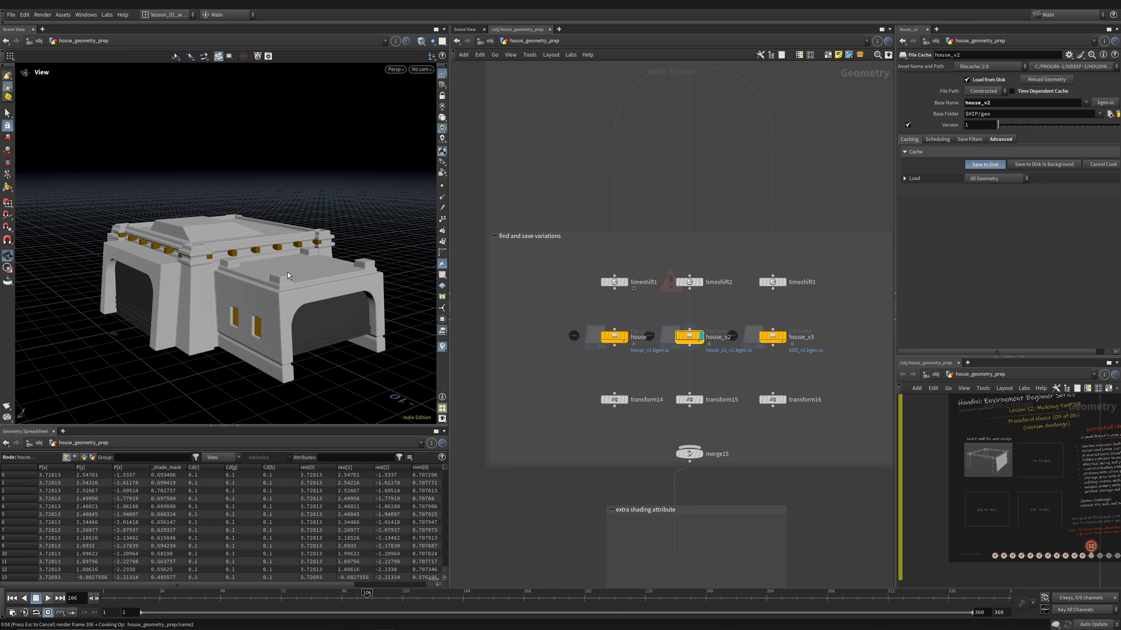
Step: Compare the house, house_v2 and house_v3 caches by displaying each one and examining it from several sides
{"action": "left_click_drag", "start_coordinate": [91, 268], "coordinate": [212, 255]}
{"action": "right_click_drag", "start_coordinate": [211, 254], "coordinate": [208, 248]}
{"action": "middle_click_drag", "start_coordinate": [209, 248], "coordinate": [380, 251]}
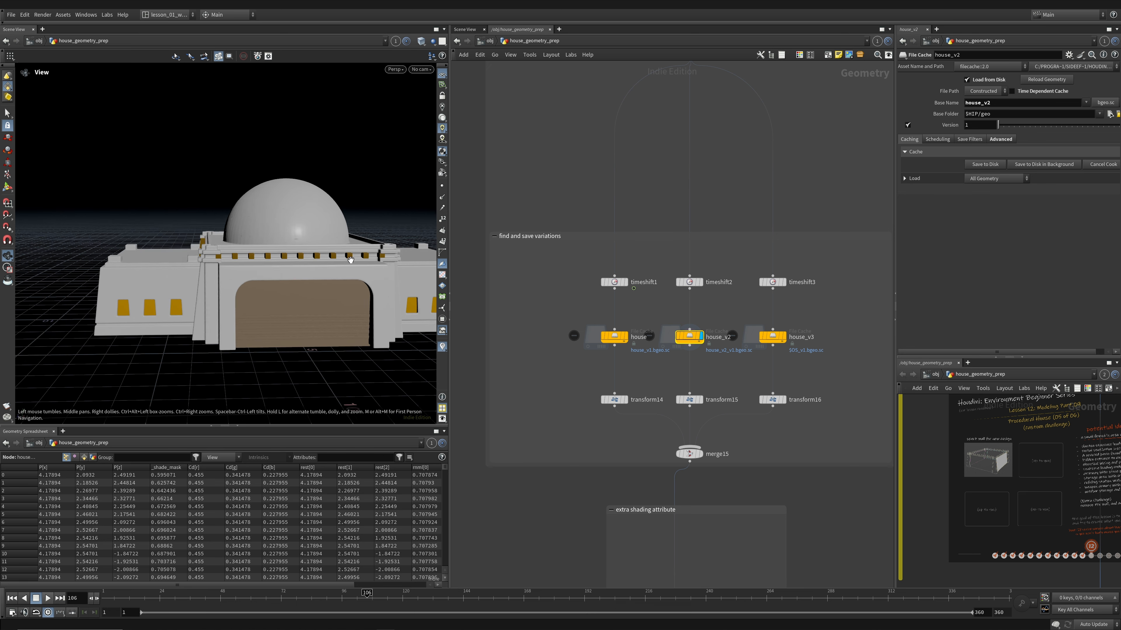
{"action": "left_click_drag", "start_coordinate": [380, 251], "coordinate": [428, 261]}
{"action": "left_click", "coordinate": [626, 337]}
{"action": "left_click_drag", "start_coordinate": [344, 282], "coordinate": [331, 292]}
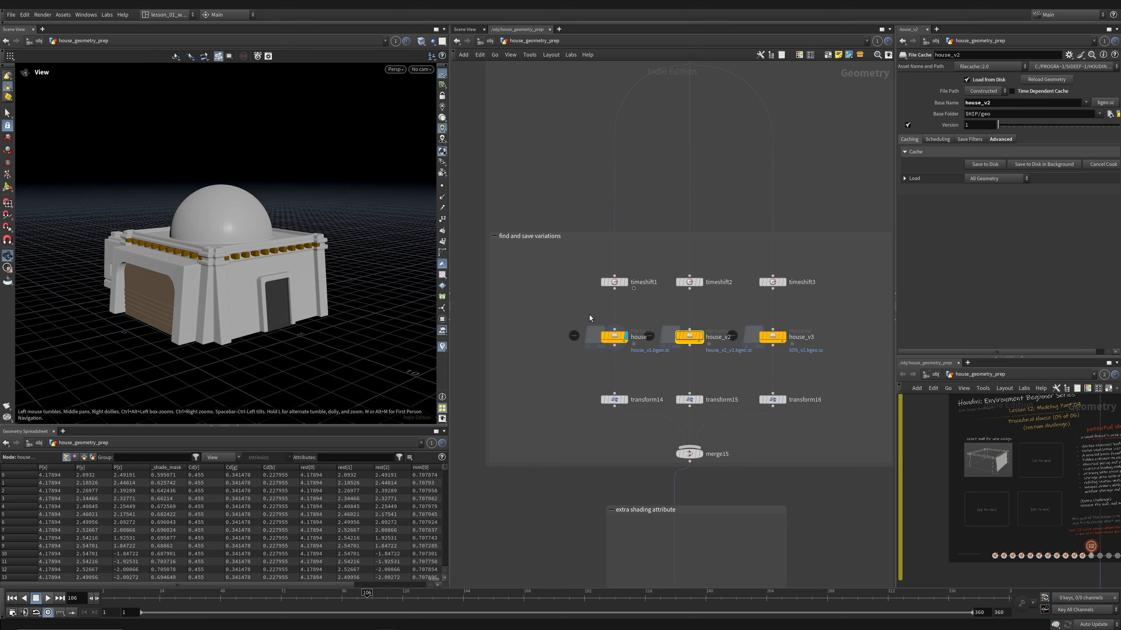
{"action": "left_click_drag", "start_coordinate": [229, 226], "coordinate": [146, 238]}
{"action": "middle_click_drag", "start_coordinate": [146, 238], "coordinate": [260, 242]}
{"action": "left_click_drag", "start_coordinate": [261, 242], "coordinate": [335, 254]}
{"action": "left_click", "coordinate": [701, 337]}
{"action": "left_click", "coordinate": [784, 337]}
{"action": "left_click_drag", "start_coordinate": [262, 254], "coordinate": [190, 245]}
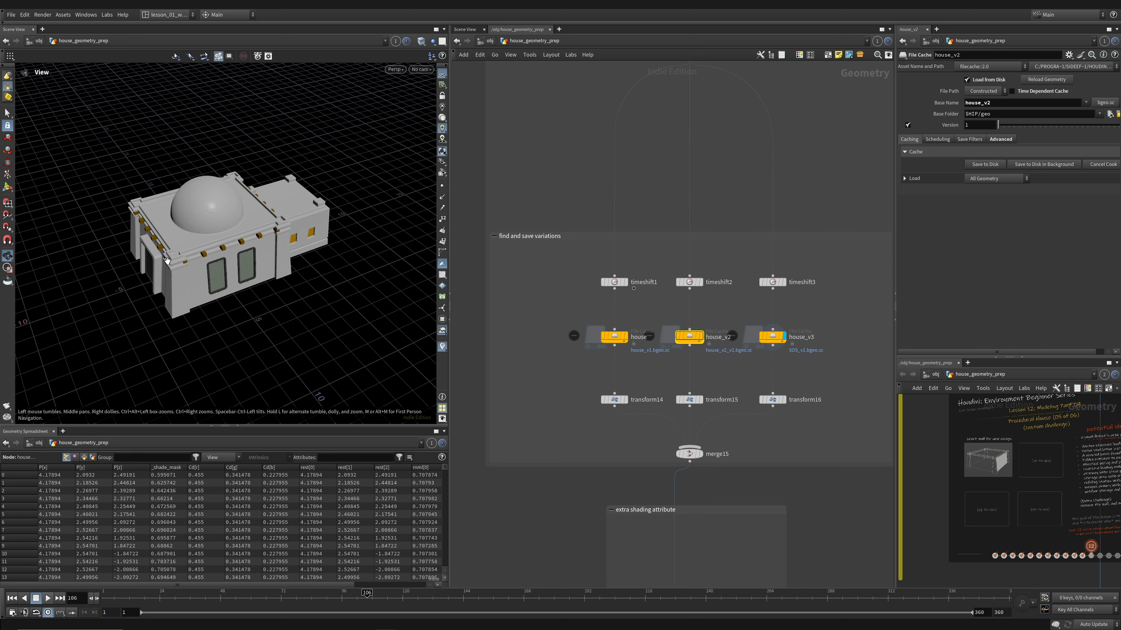
Step: Look over the whole network, including the modeling stages and reference notes beside the house setup
{"action": "scroll", "coordinate": [793, 220], "scroll_direction": "down", "scroll_amount": 5}
{"action": "middle_click_drag", "start_coordinate": [793, 220], "coordinate": [681, 525]}
{"action": "scroll", "coordinate": [829, 223], "scroll_direction": "down", "scroll_amount": 5}
{"action": "middle_click_drag", "start_coordinate": [829, 223], "coordinate": [554, 523]}
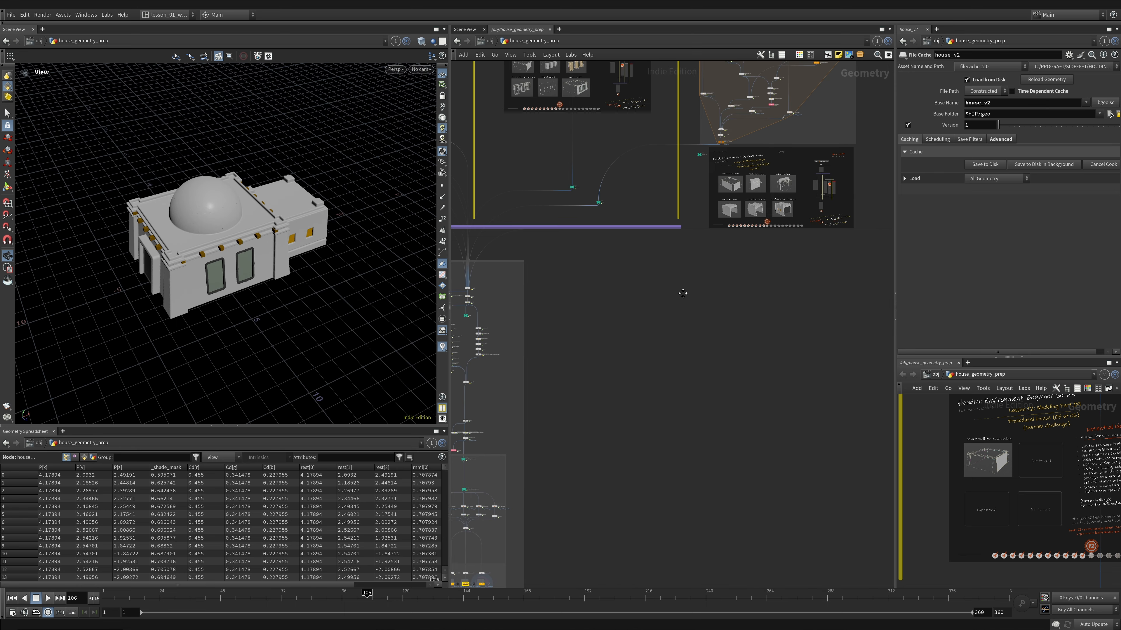
{"action": "middle_click_drag", "start_coordinate": [680, 293], "coordinate": [548, 453]}
{"action": "middle_click_drag", "start_coordinate": [849, 223], "coordinate": [598, 267]}
{"action": "scroll", "coordinate": [601, 389], "scroll_direction": "up", "scroll_amount": 5}
{"action": "middle_click_drag", "start_coordinate": [532, 298], "coordinate": [869, 80]}
{"action": "scroll", "coordinate": [595, 318], "scroll_direction": "down", "scroll_amount": 5}
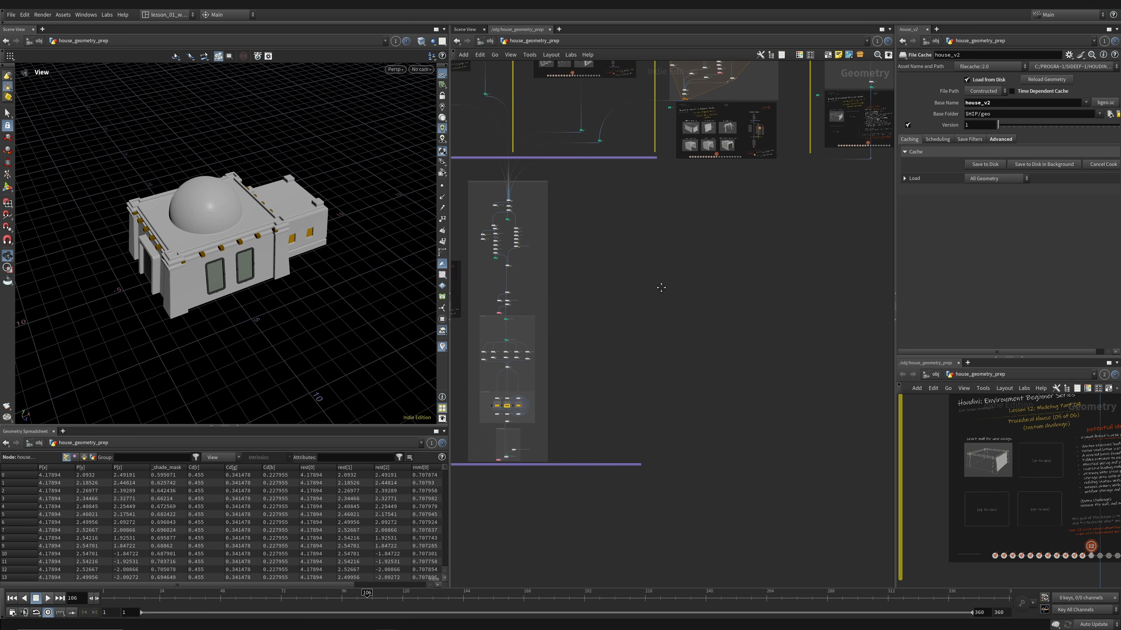
Step: Display the clean1 node after the upstream merge and view the house from another side
{"action": "scroll", "coordinate": [627, 205], "scroll_direction": "up", "scroll_amount": 5}
{"action": "middle_click_drag", "start_coordinate": [511, 242], "coordinate": [683, 383]}
{"action": "scroll", "coordinate": [628, 282], "scroll_direction": "up", "scroll_amount": 4}
{"action": "left_click_drag", "start_coordinate": [242, 264], "coordinate": [284, 240]}
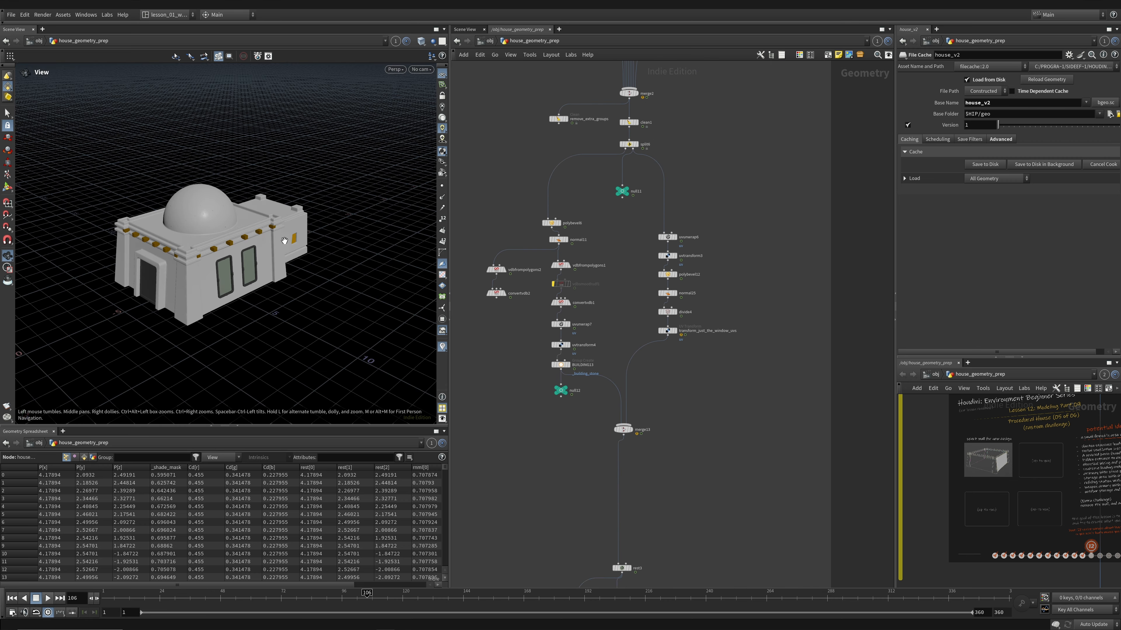
{"action": "middle_click_drag", "start_coordinate": [624, 274], "coordinate": [615, 337]}
{"action": "left_click", "coordinate": [621, 186]}
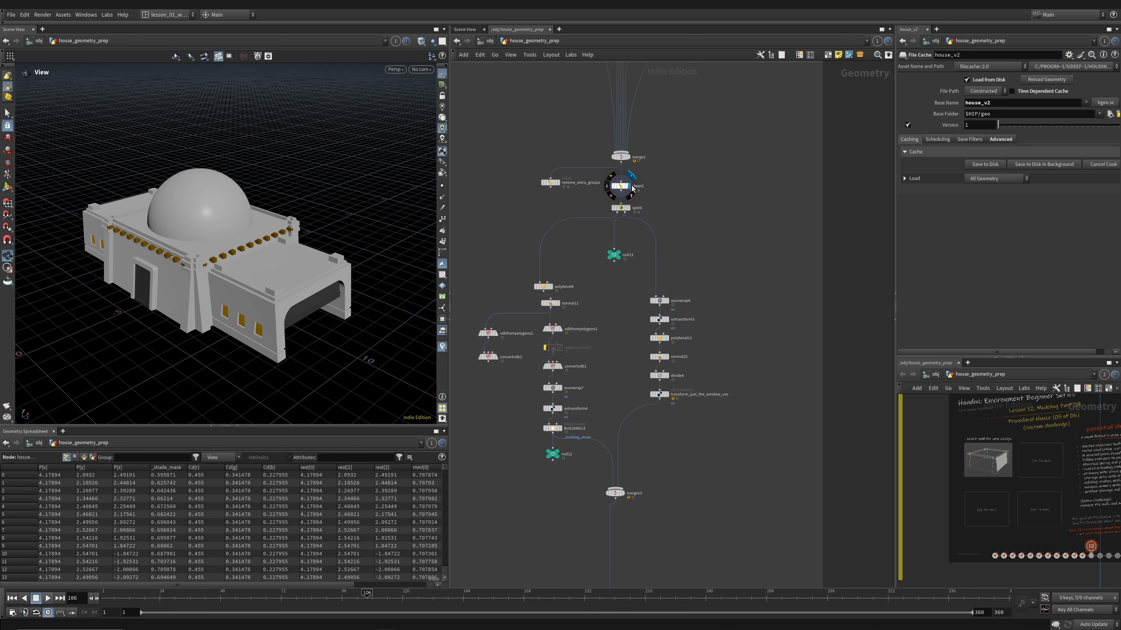
{"action": "left_click_drag", "start_coordinate": [281, 242], "coordinate": [238, 261]}
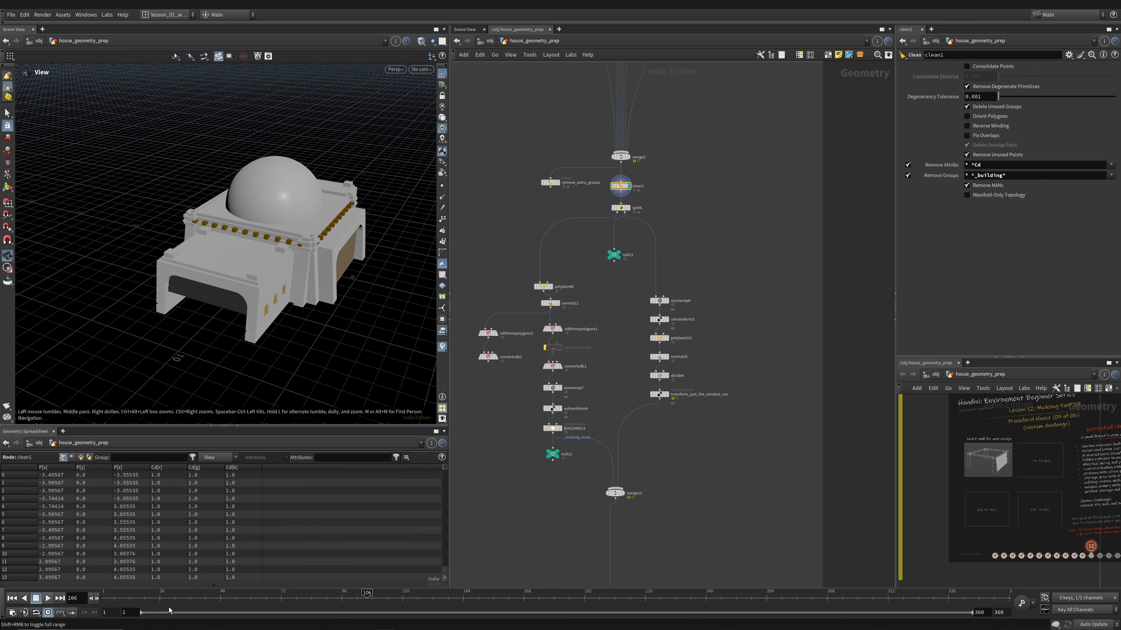
Step: Scrub the timeline for another house variation, stopping at frame 174, and examine that house from several sides
{"action": "left_click", "coordinate": [97, 599]}
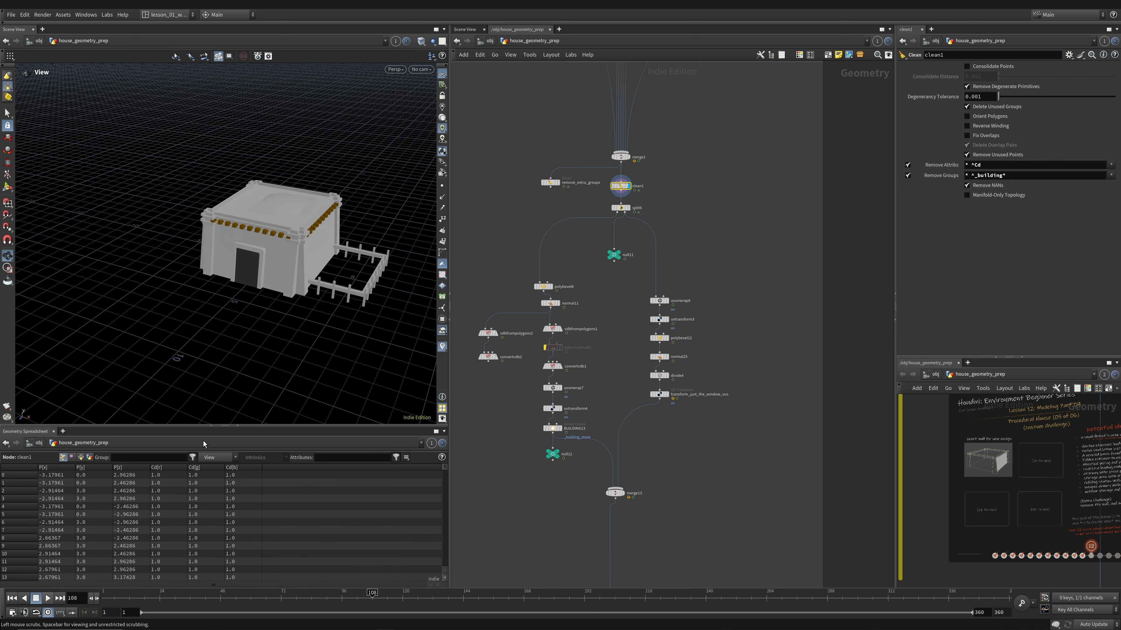
{"action": "left_click_drag", "start_coordinate": [252, 283], "coordinate": [198, 314]}
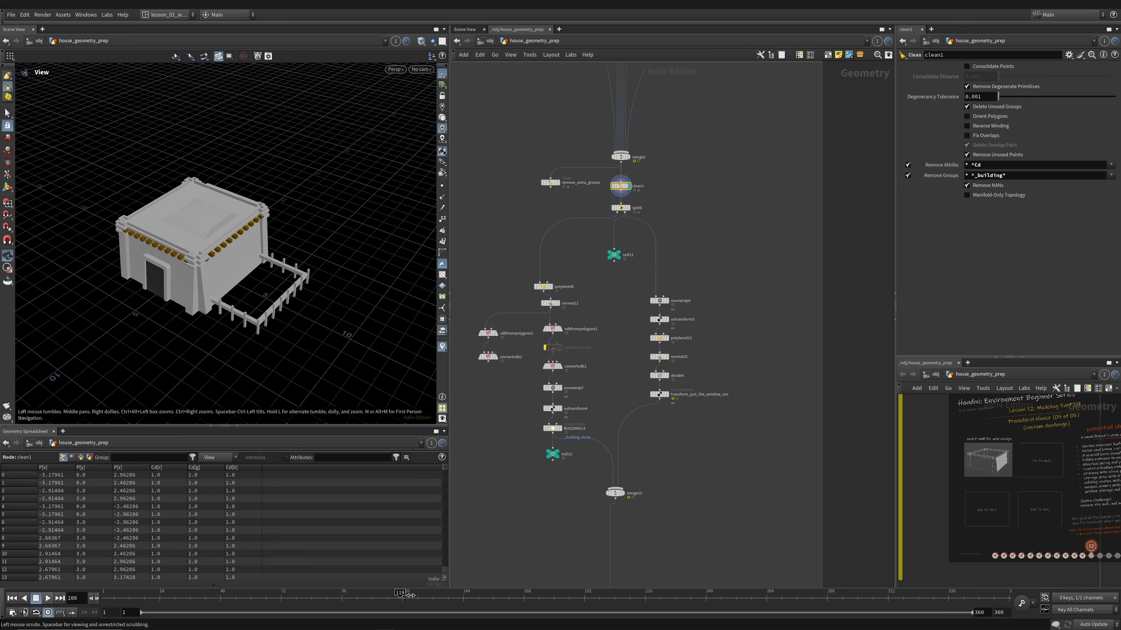
{"action": "left_click_drag", "start_coordinate": [410, 596], "coordinate": [408, 596]}
{"action": "left_click_drag", "start_coordinate": [314, 224], "coordinate": [115, 210]}
{"action": "mouse_move", "coordinate": [269, 209]}
{"action": "left_mouse_down"}
{"action": "mouse_move", "coordinate": [180, 205]}
{"action": "mouse_move", "coordinate": [172, 221]}
{"action": "mouse_move", "coordinate": [319, 278]}
{"action": "mouse_move", "coordinate": [371, 276]}
{"action": "left_mouse_up"}
{"action": "left_click", "coordinate": [510, 601]}
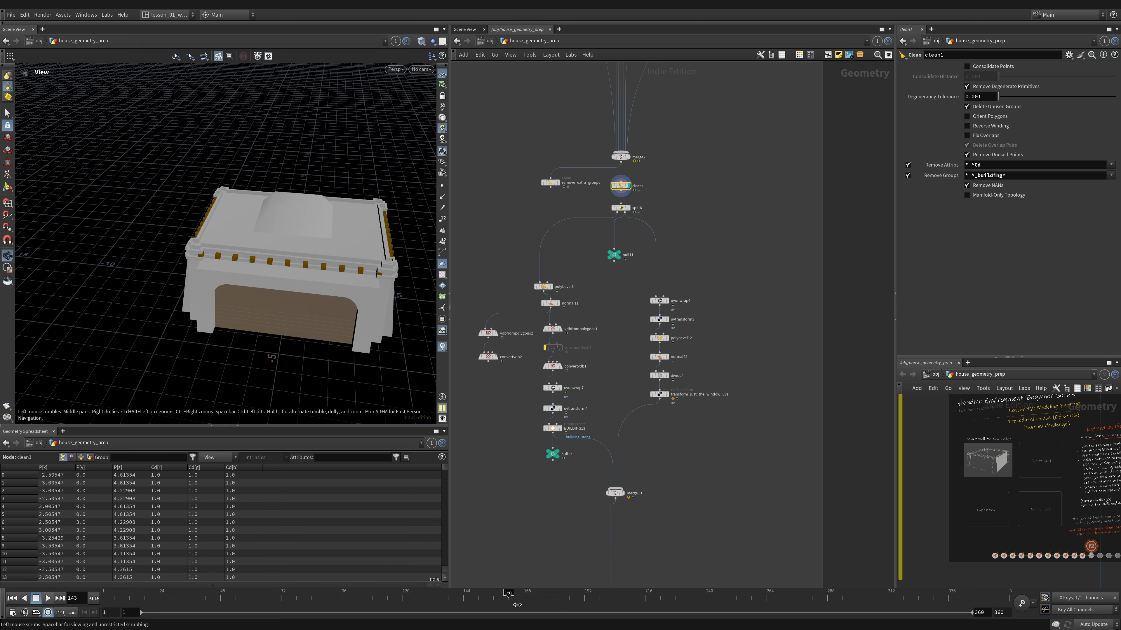
{"action": "left_click_drag", "start_coordinate": [525, 604], "coordinate": [541, 598]}
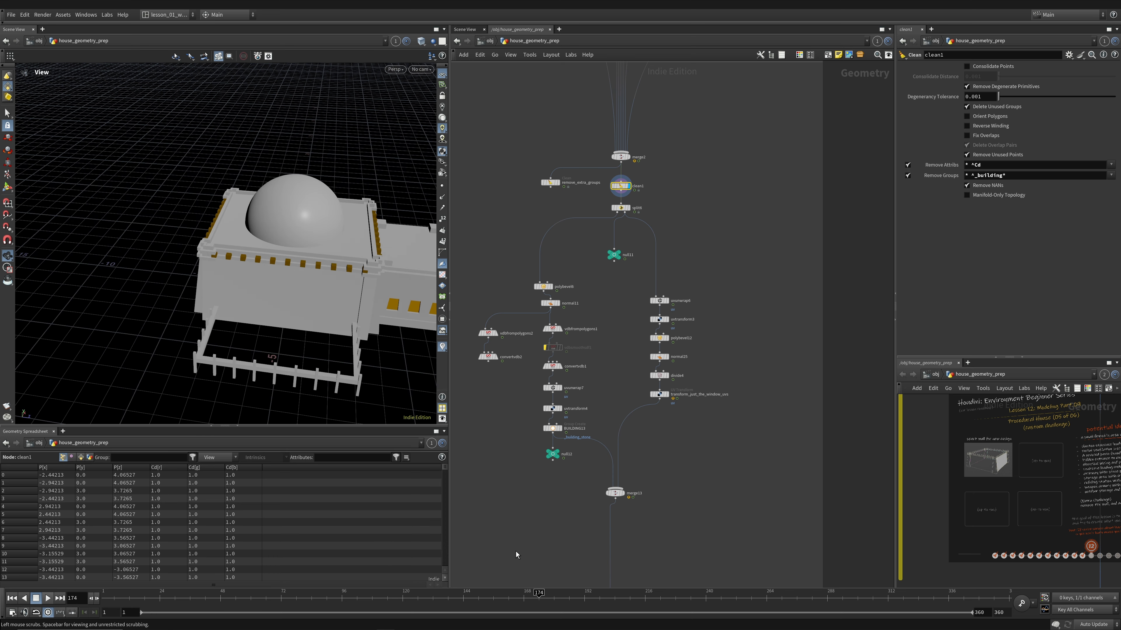
{"action": "left_click_drag", "start_coordinate": [190, 190], "coordinate": [178, 227]}
{"action": "left_click_drag", "start_coordinate": [325, 267], "coordinate": [218, 270]}
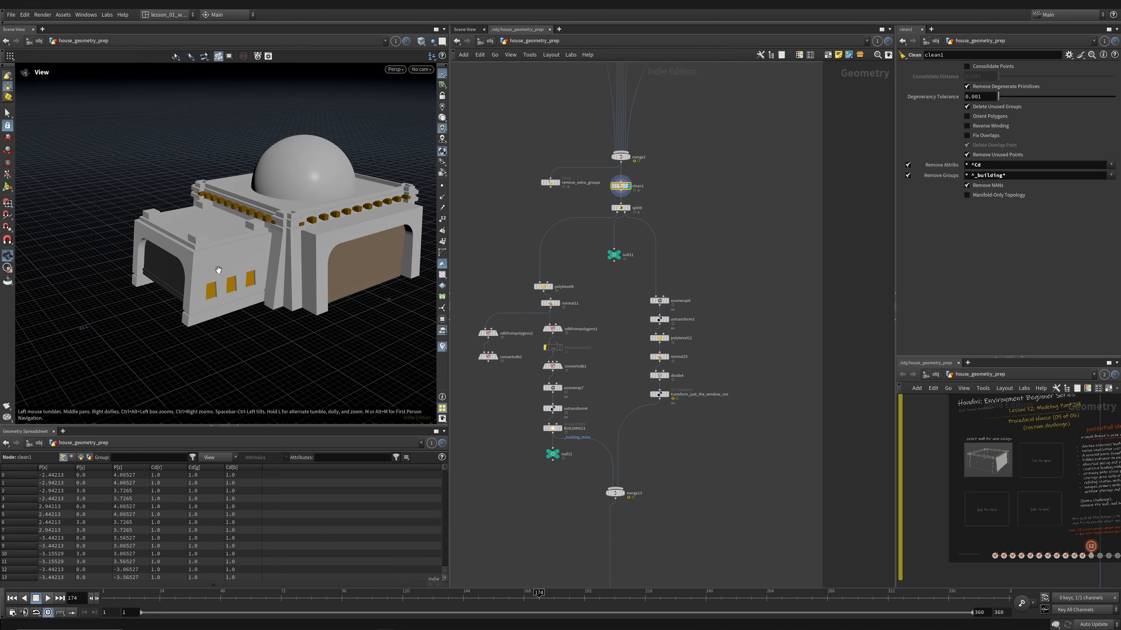
{"action": "left_click_drag", "start_coordinate": [281, 241], "coordinate": [129, 205]}
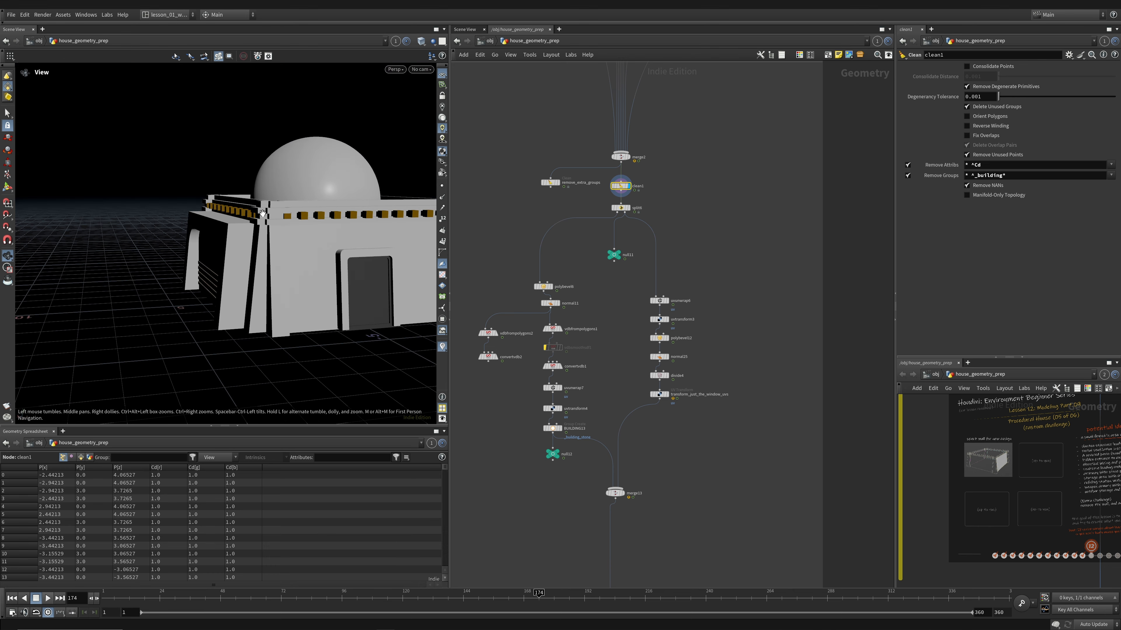
{"action": "left_click_drag", "start_coordinate": [336, 276], "coordinate": [296, 271]}
Step: Select and display the house_v3 file cache node in the find and save variations group
{"action": "scroll", "coordinate": [231, 249], "scroll_direction": "down", "scroll_amount": 1}
{"action": "scroll", "coordinate": [726, 346], "scroll_direction": "down", "scroll_amount": 2}
{"action": "scroll", "coordinate": [727, 346], "scroll_direction": "down", "scroll_amount": 2}
{"action": "middle_click_drag", "start_coordinate": [745, 534], "coordinate": [745, 326]}
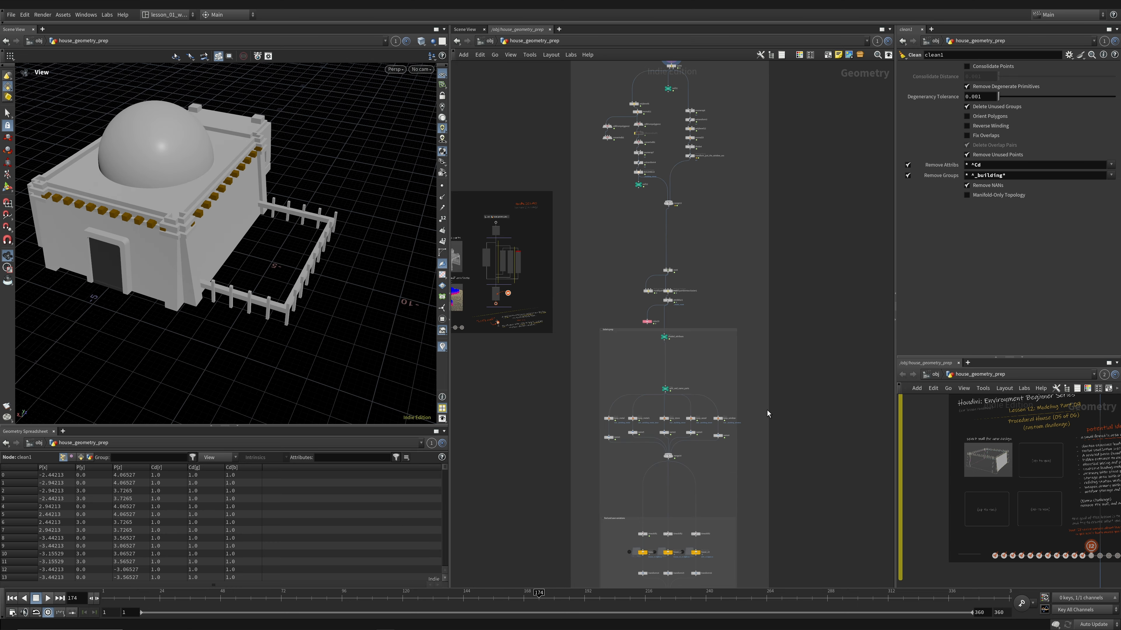
{"action": "scroll", "coordinate": [768, 412], "scroll_direction": "down", "scroll_amount": 1}
{"action": "middle_click_drag", "start_coordinate": [700, 523], "coordinate": [690, 408]}
{"action": "scroll", "coordinate": [691, 409], "scroll_direction": "up", "scroll_amount": 5}
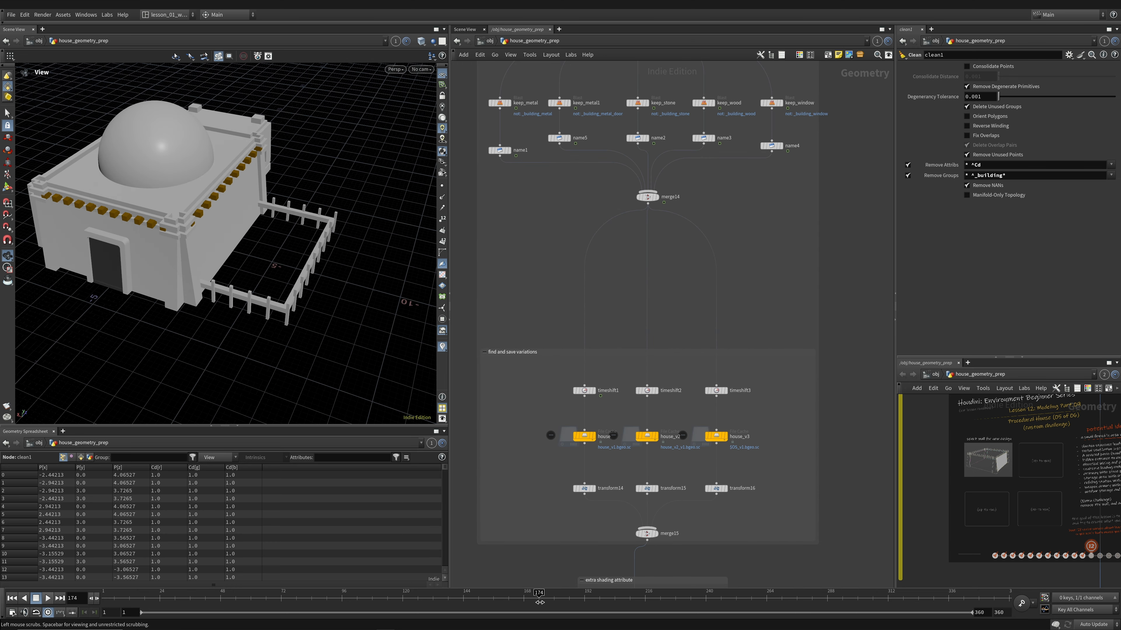
{"action": "left_click", "coordinate": [726, 437]}
{"action": "left_click", "coordinate": [718, 437]}
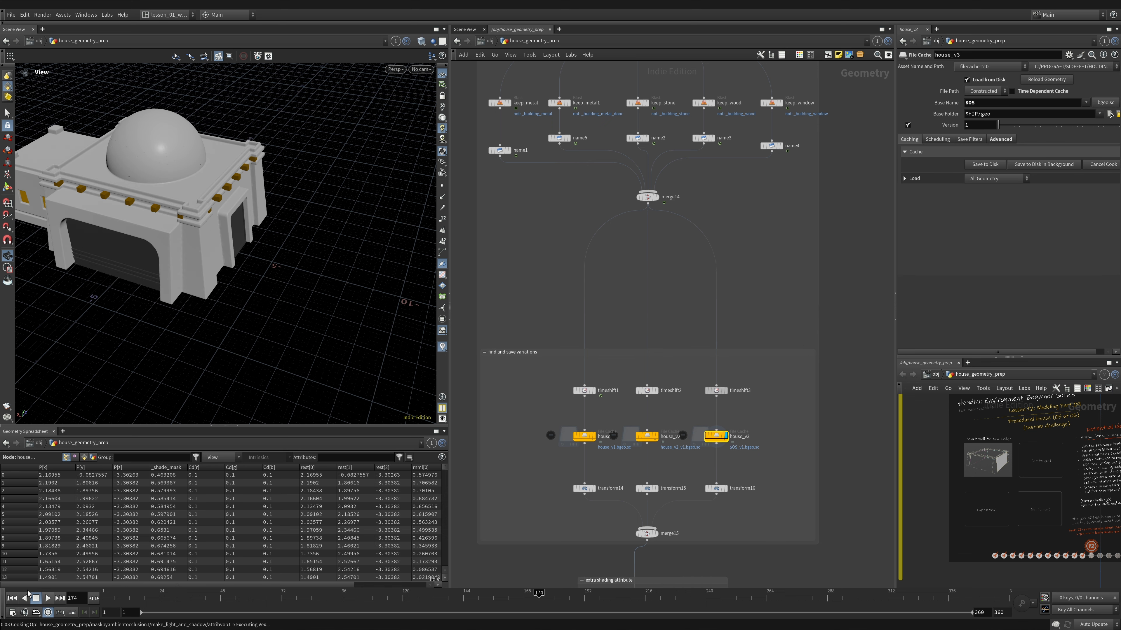
Step: Set the frame of the timeshift3 node to 174
{"action": "left_click", "coordinate": [739, 390]}
{"action": "scroll", "coordinate": [718, 390], "scroll_direction": "down", "scroll_amount": 4}
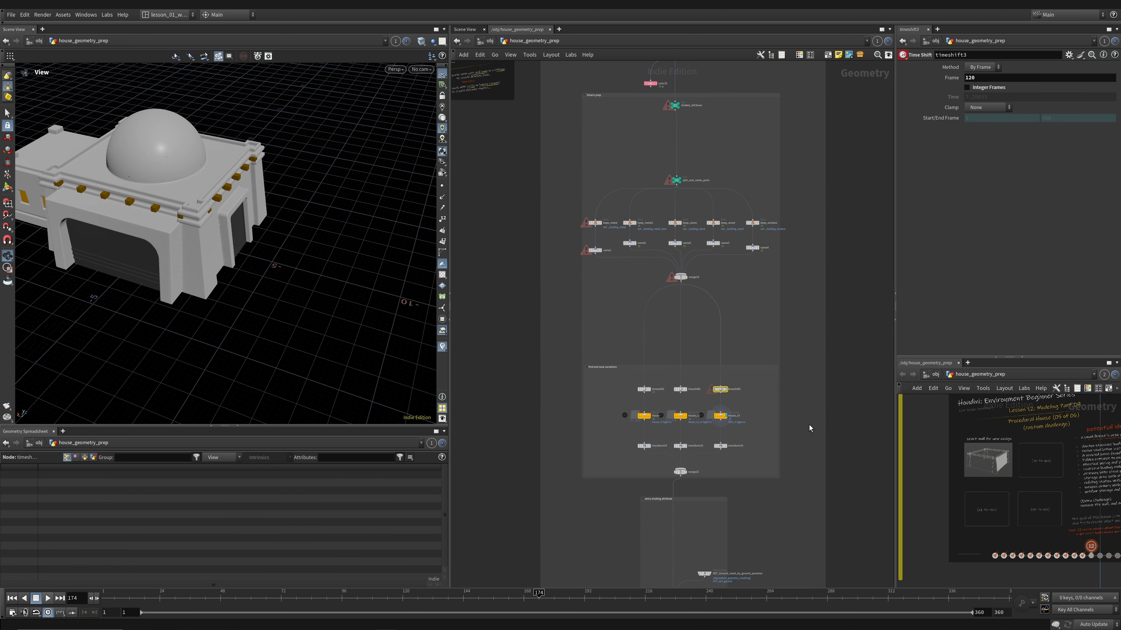
{"action": "scroll", "coordinate": [682, 411], "scroll_direction": "up", "scroll_amount": 2}
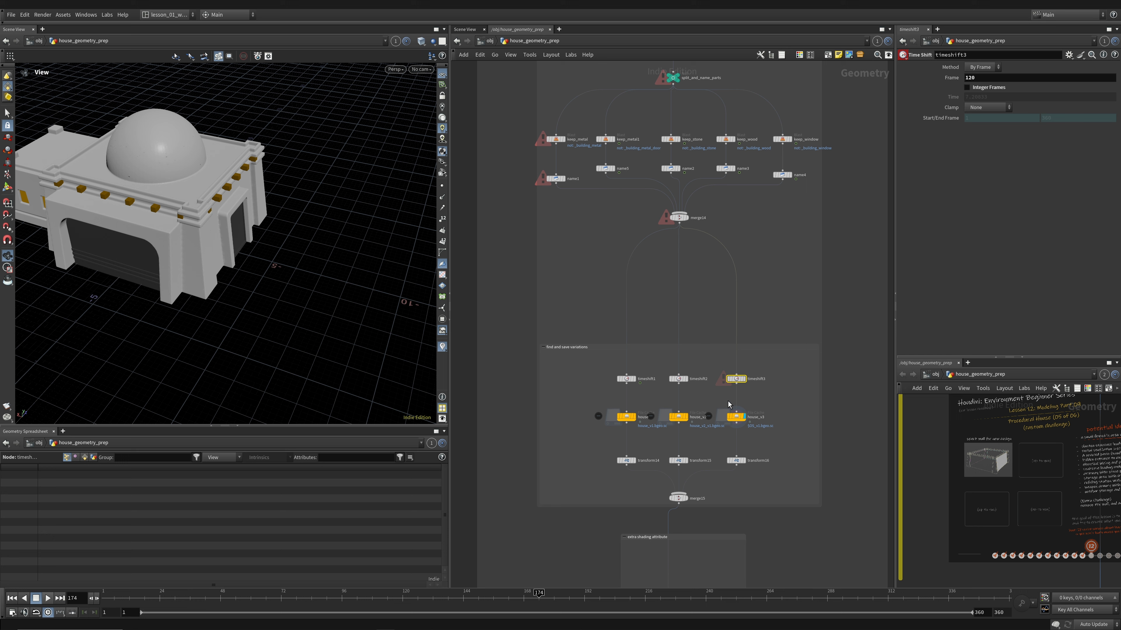
{"action": "left_click_drag", "start_coordinate": [993, 79], "coordinate": [816, 106]}
{"action": "type", "text": "174"}
{"action": "key", "text": "Return"}
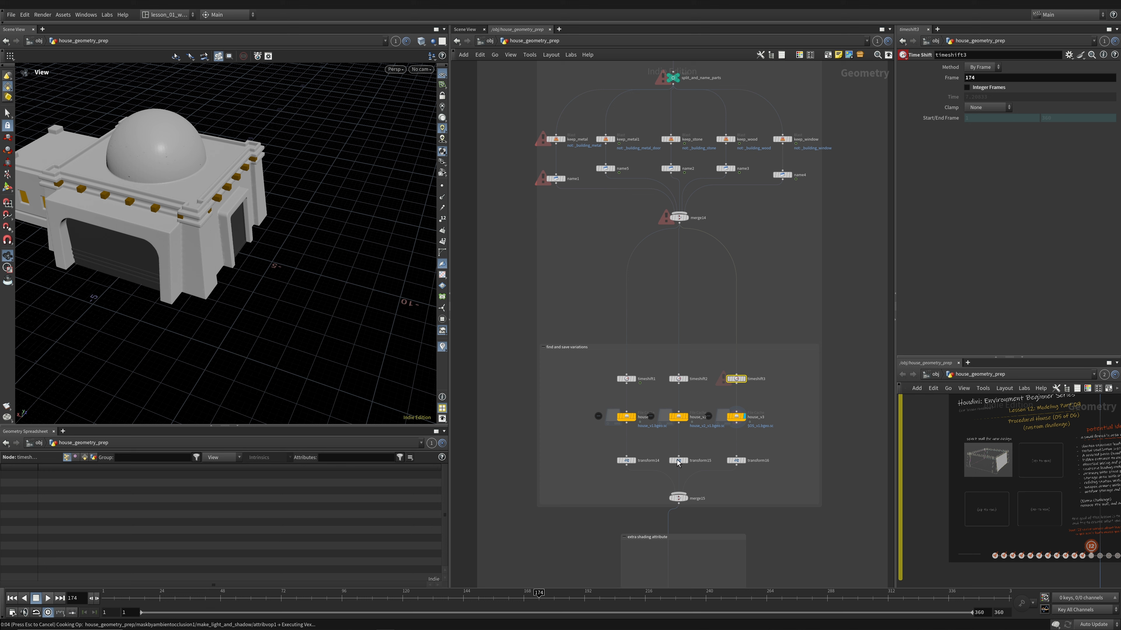
Step: Save the house_v3 geometry to disk and display merge15 to view the three houses together
{"action": "left_click", "coordinate": [737, 417]}
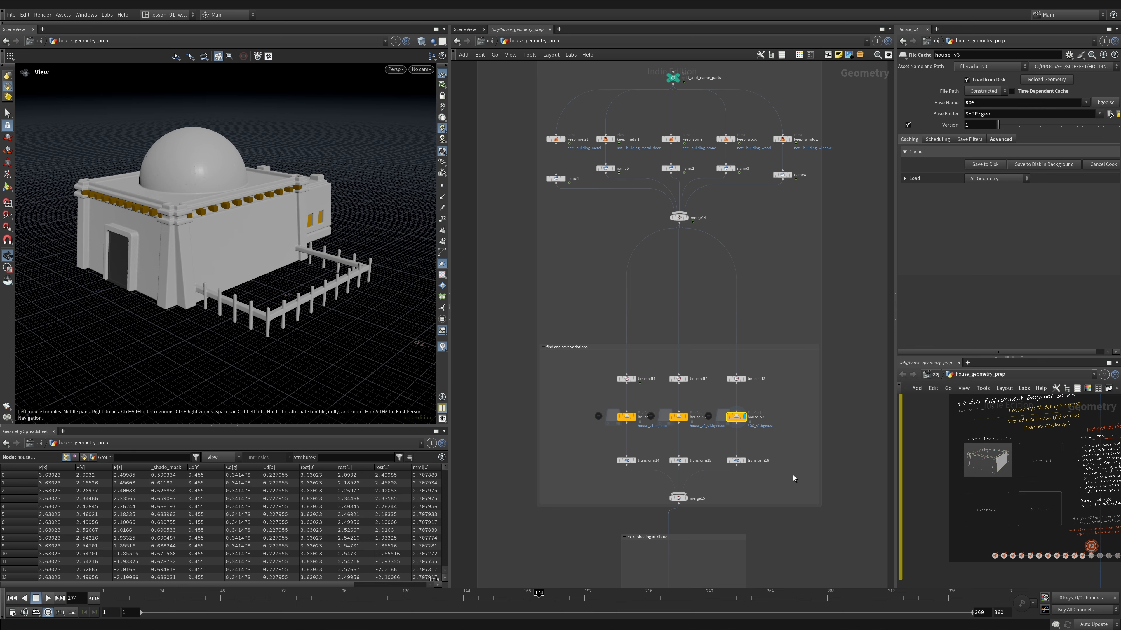
{"action": "left_click", "coordinate": [688, 489]}
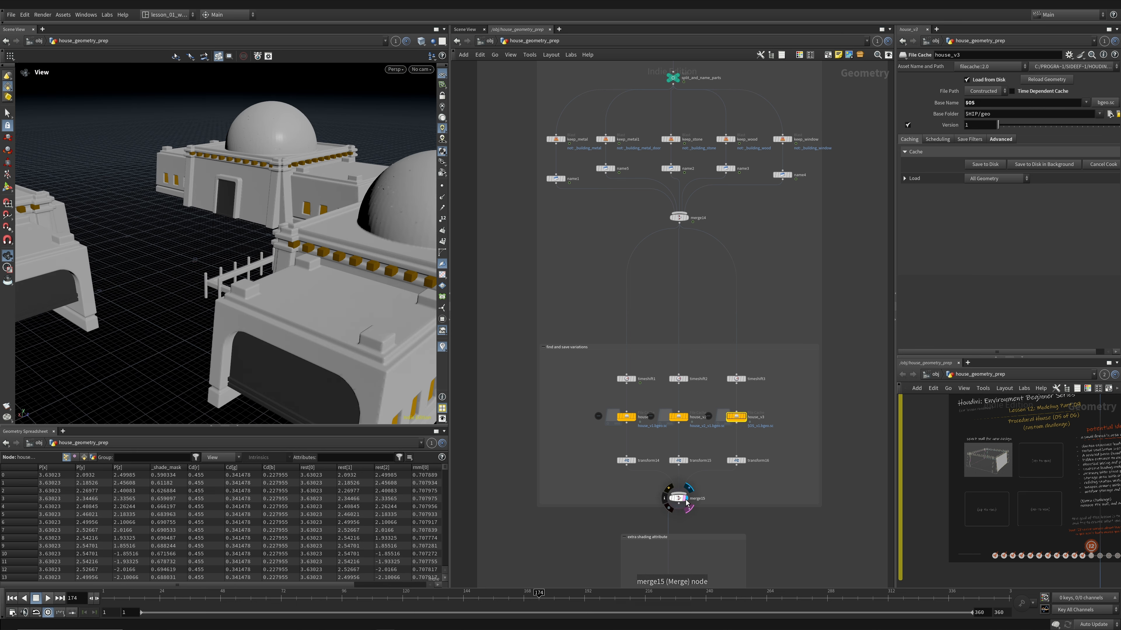
{"action": "left_click_drag", "start_coordinate": [265, 247], "coordinate": [252, 267]}
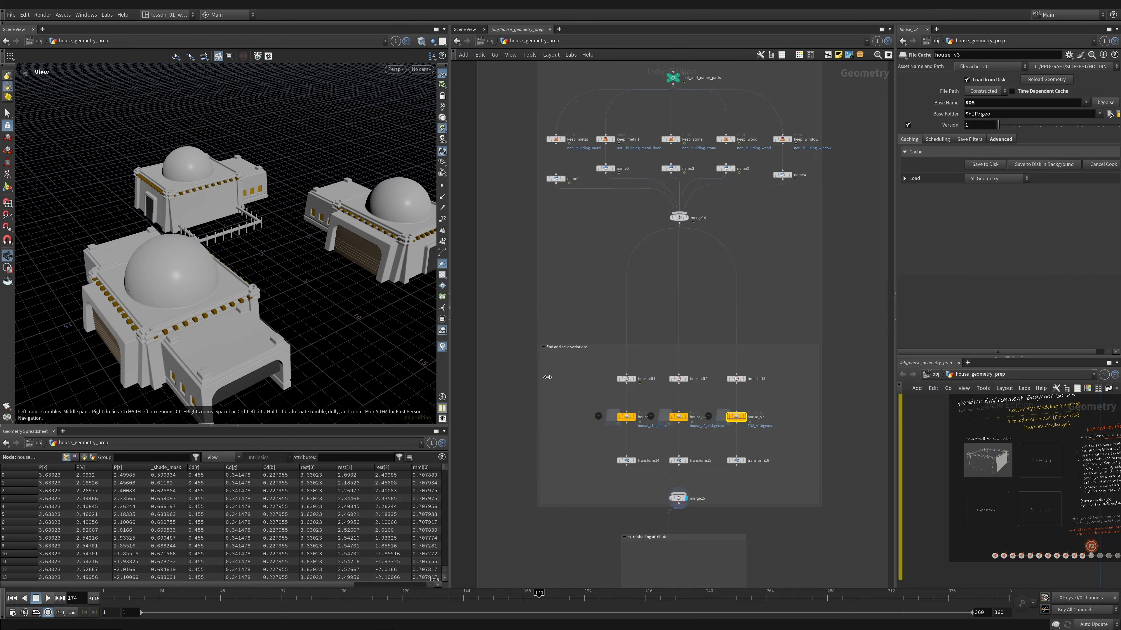
Step: Display the transform16 node and set its Y rotation to 0
{"action": "left_click", "coordinate": [744, 464]}
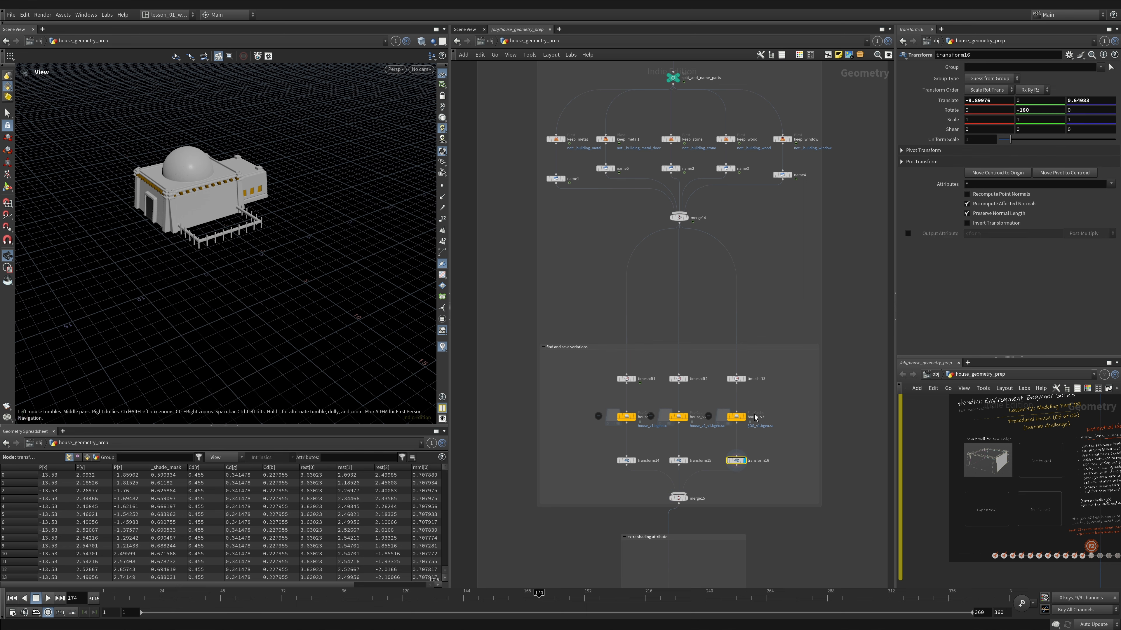
{"action": "key", "text": "Return"}
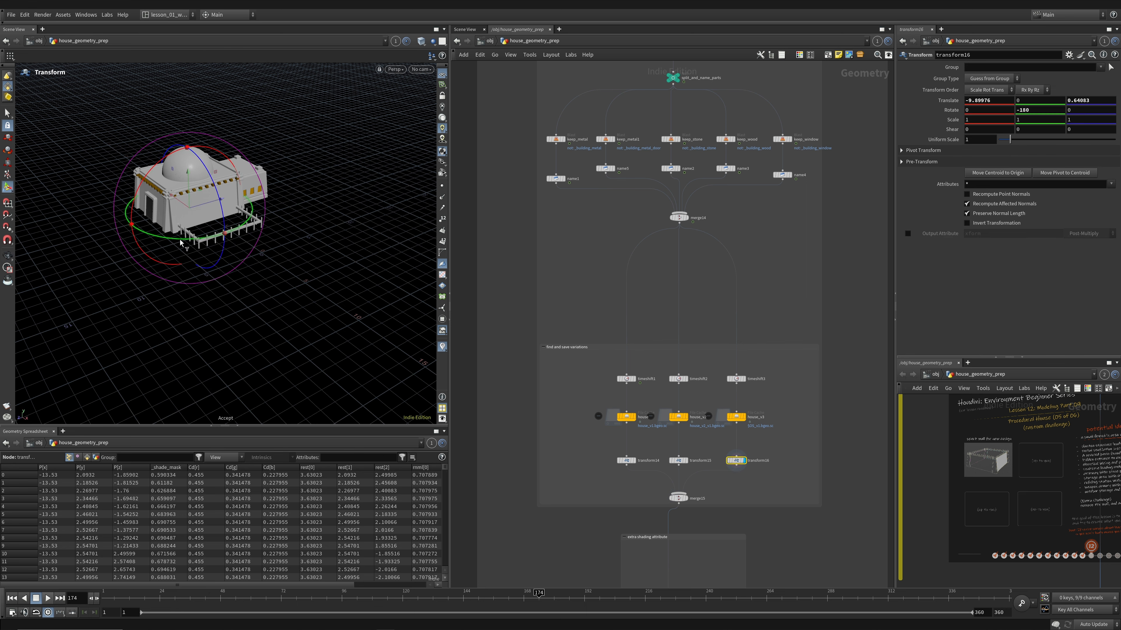
{"action": "left_click_drag", "start_coordinate": [180, 242], "coordinate": [260, 167]}
{"action": "double_click", "coordinate": [1044, 114]}
{"action": "type", "text": "0"}
{"action": "key", "text": "Return"}
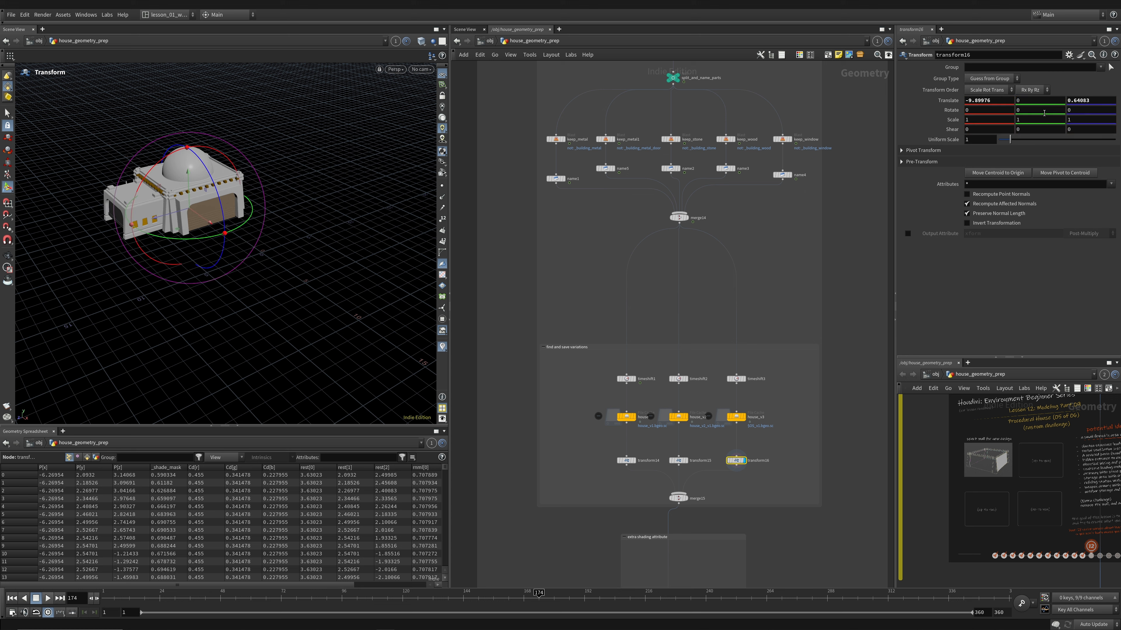
Step: Display the merge15 node and examine the arrangement of the three houses, including in wireframe
{"action": "left_click", "coordinate": [686, 498]}
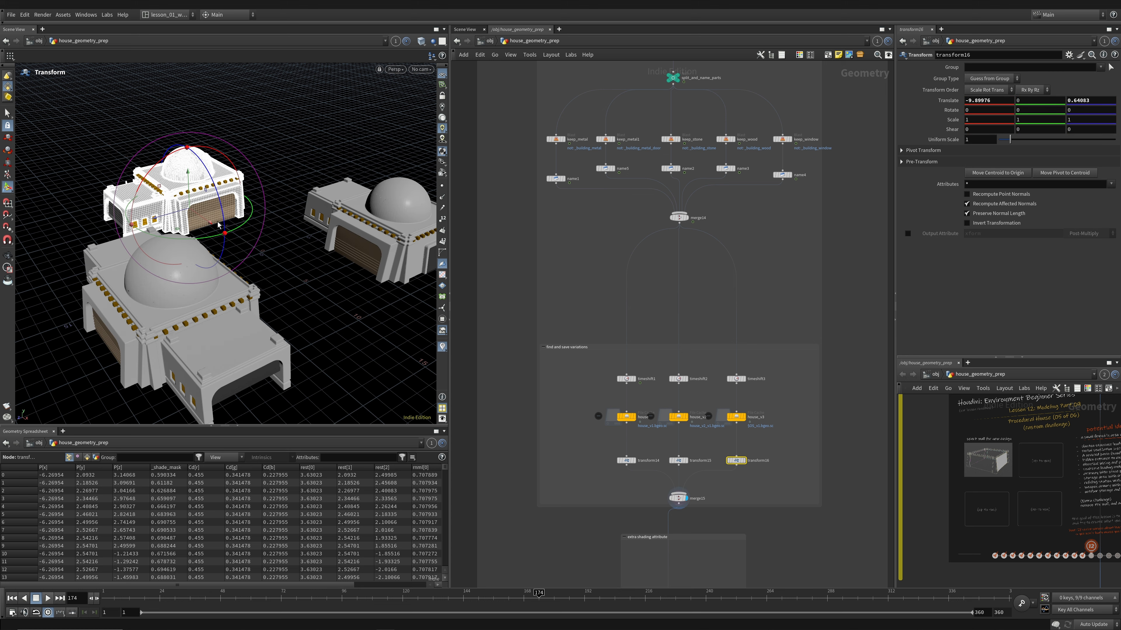
{"action": "key", "text": "w"}
{"action": "left_click_drag", "start_coordinate": [248, 220], "coordinate": [273, 265], "text": "alt"}
{"action": "mouse_move", "coordinate": [685, 503]}
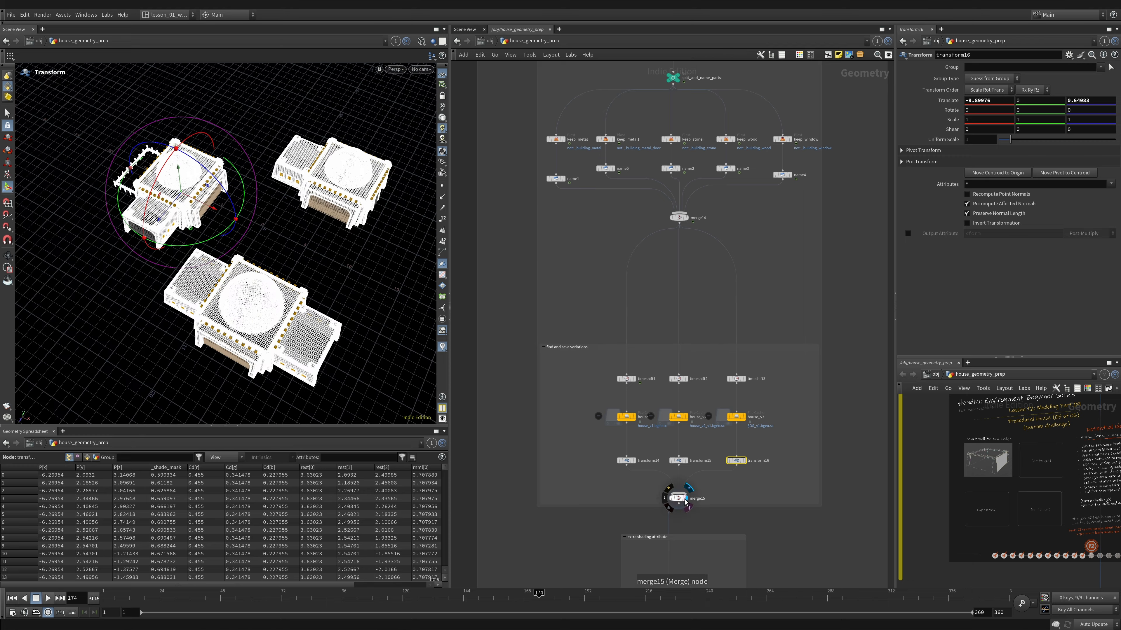
{"action": "key", "text": "Escape"}
{"action": "mouse_move", "coordinate": [238, 208]}
{"action": "left_mouse_down"}
{"action": "mouse_move", "coordinate": [280, 227]}
{"action": "mouse_move", "coordinate": [273, 216]}
{"action": "mouse_move", "coordinate": [271, 283]}
{"action": "mouse_move", "coordinate": [311, 278]}
{"action": "left_mouse_up"}
{"action": "key", "text": "w"}
Step: Display the house, house_v2 and house_v3 caches in turn and scrub the timeline to check that each stays fixed
{"action": "middle_click_drag", "start_coordinate": [770, 347], "coordinate": [734, 348]}
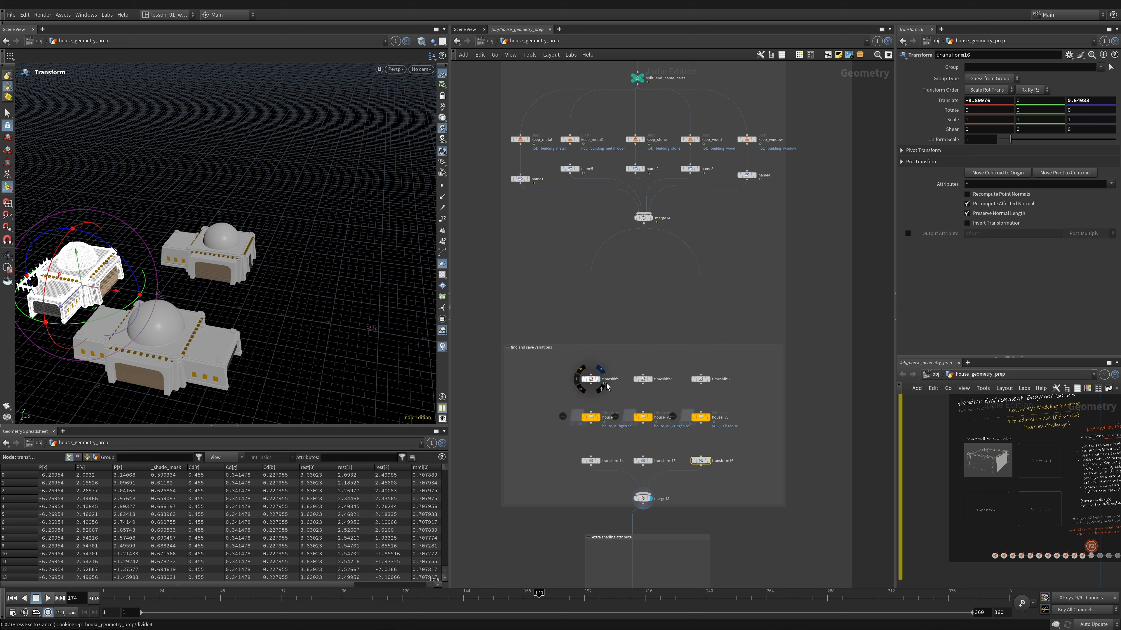
{"action": "scroll", "coordinate": [603, 387], "scroll_direction": "up", "scroll_amount": 5}
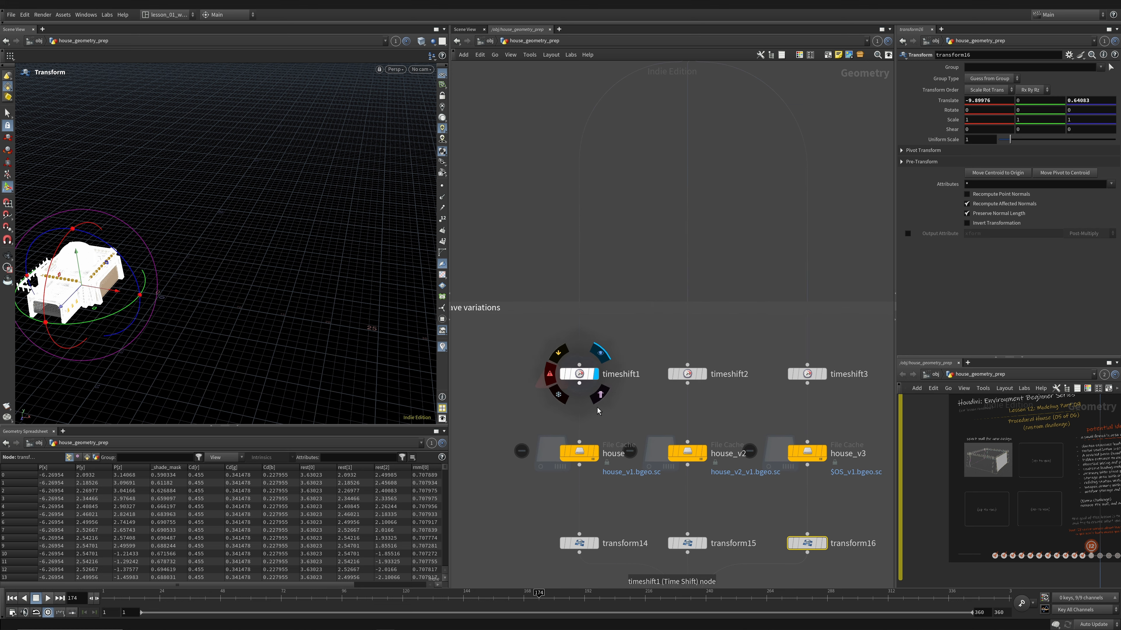
{"action": "left_click", "coordinate": [598, 452]}
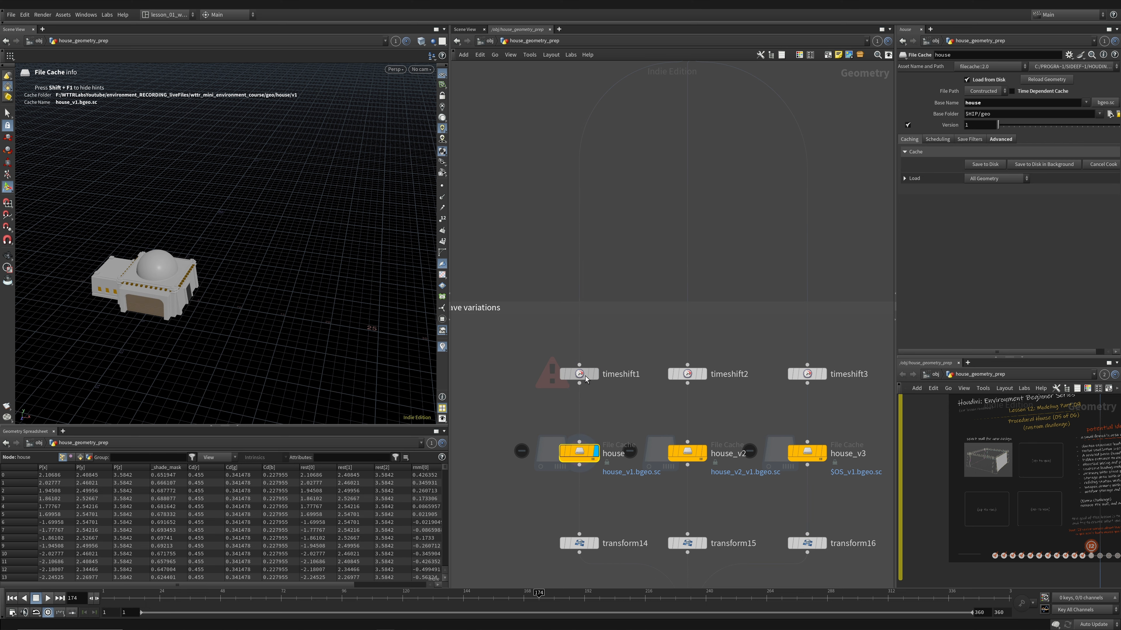
{"action": "left_click", "coordinate": [585, 380]}
{"action": "left_click", "coordinate": [584, 456]}
{"action": "left_click", "coordinate": [692, 456]}
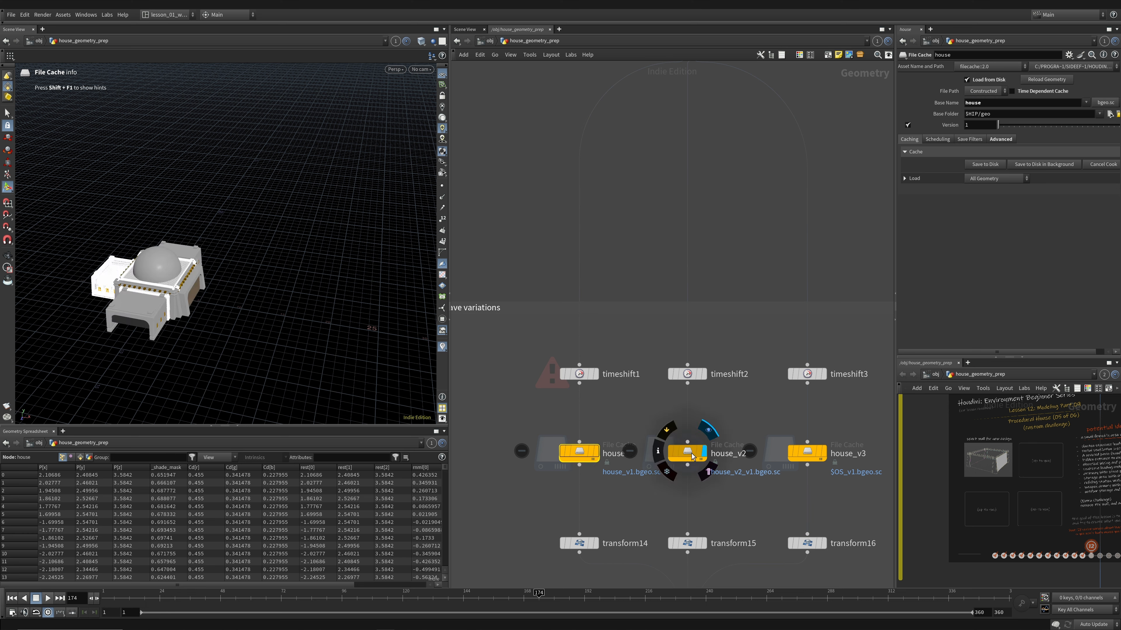
{"action": "left_click", "coordinate": [807, 452]}
{"action": "left_click_drag", "start_coordinate": [699, 595], "coordinate": [463, 604]}
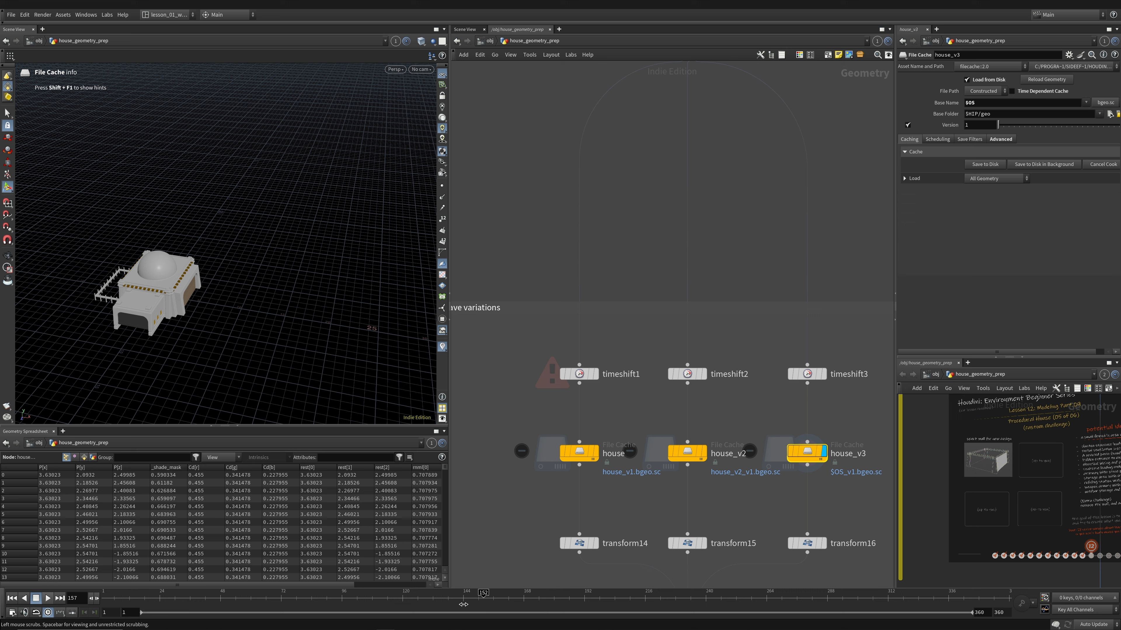
{"action": "left_click", "coordinate": [703, 452]}
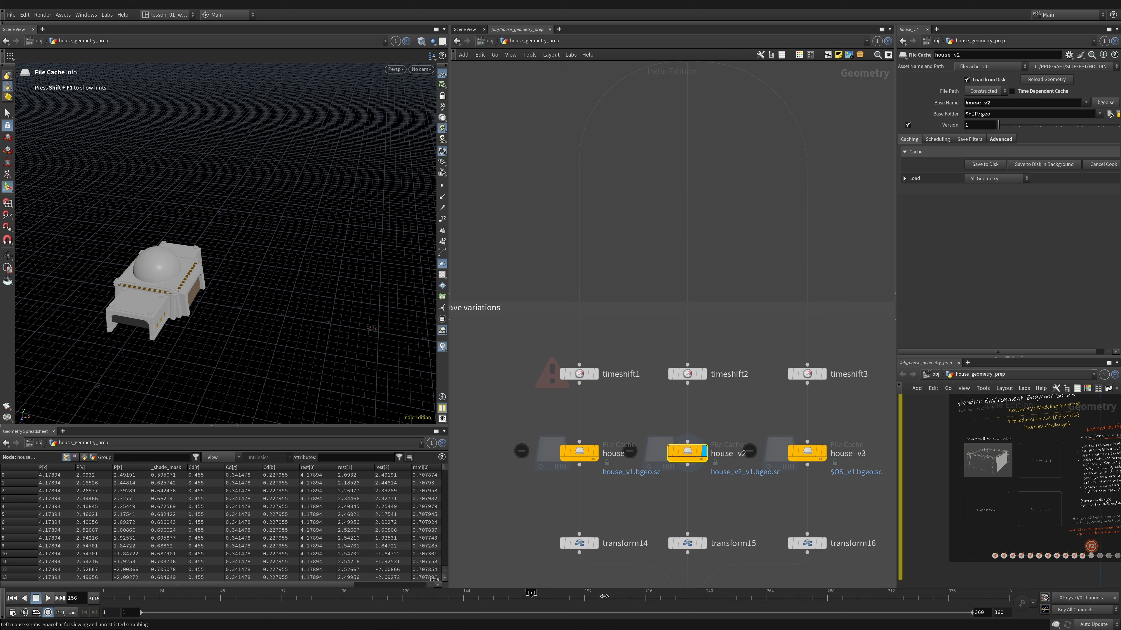
{"action": "left_click", "coordinate": [596, 451]}
{"action": "left_click", "coordinate": [476, 592]}
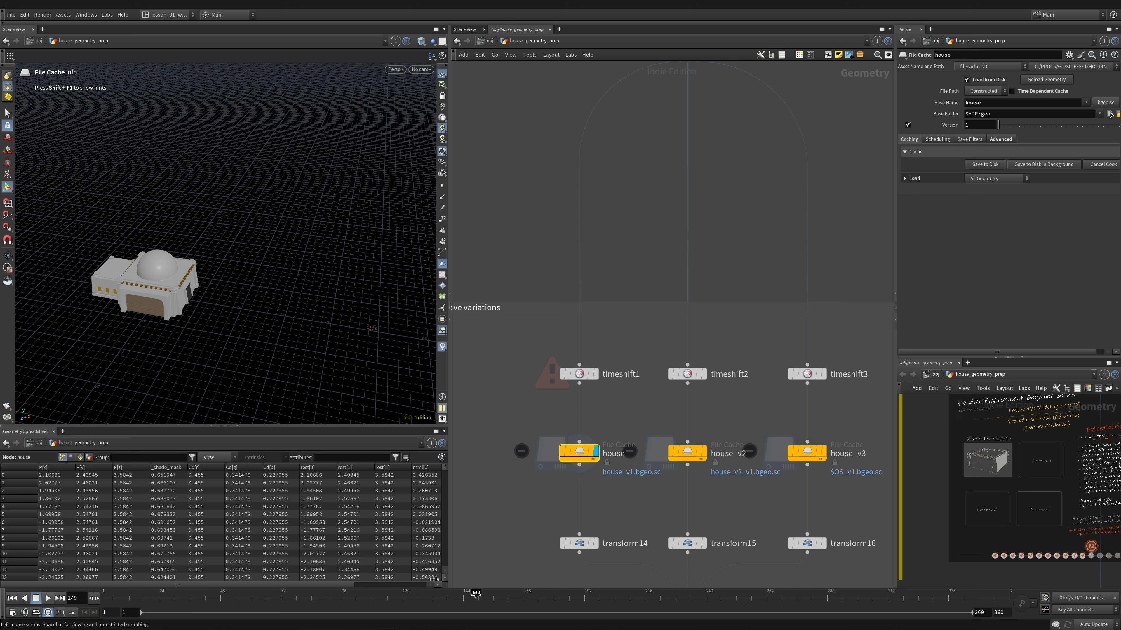
{"action": "left_click_drag", "start_coordinate": [475, 594], "coordinate": [465, 594]}
Step: Duplicate the timeshift3 node beside it, set the copy's frame to 227 and display it
{"action": "scroll", "coordinate": [752, 396], "scroll_direction": "down", "scroll_amount": 1}
{"action": "middle_click_drag", "start_coordinate": [759, 393], "coordinate": [526, 381]}
{"action": "left_click_drag", "start_coordinate": [570, 369], "coordinate": [654, 373], "text": "alt"}
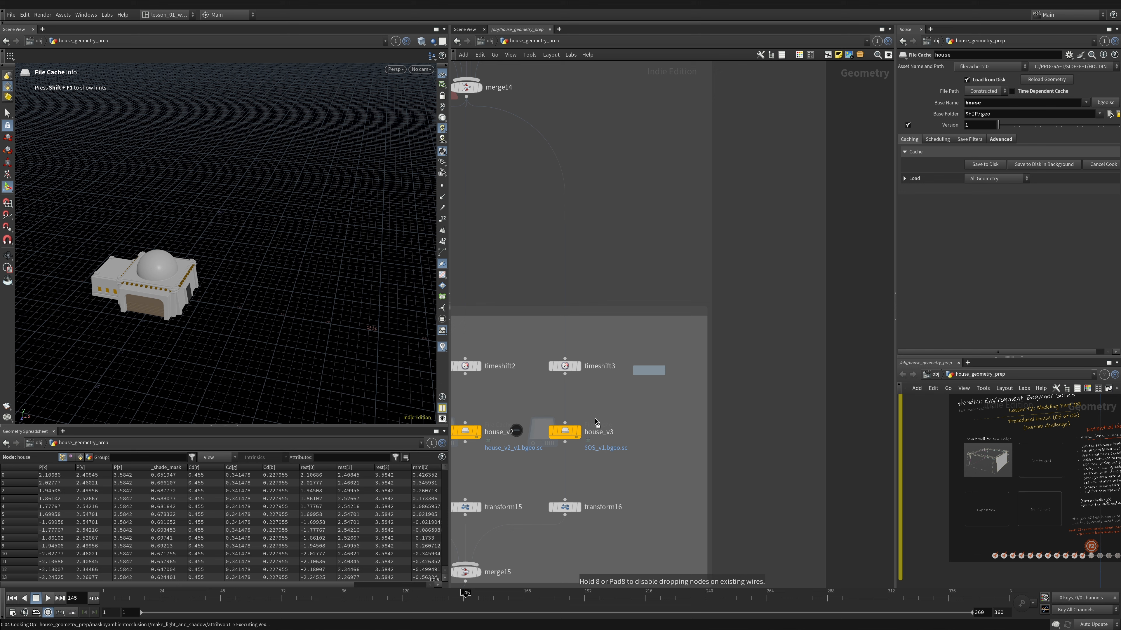
{"action": "left_click", "coordinate": [654, 362]}
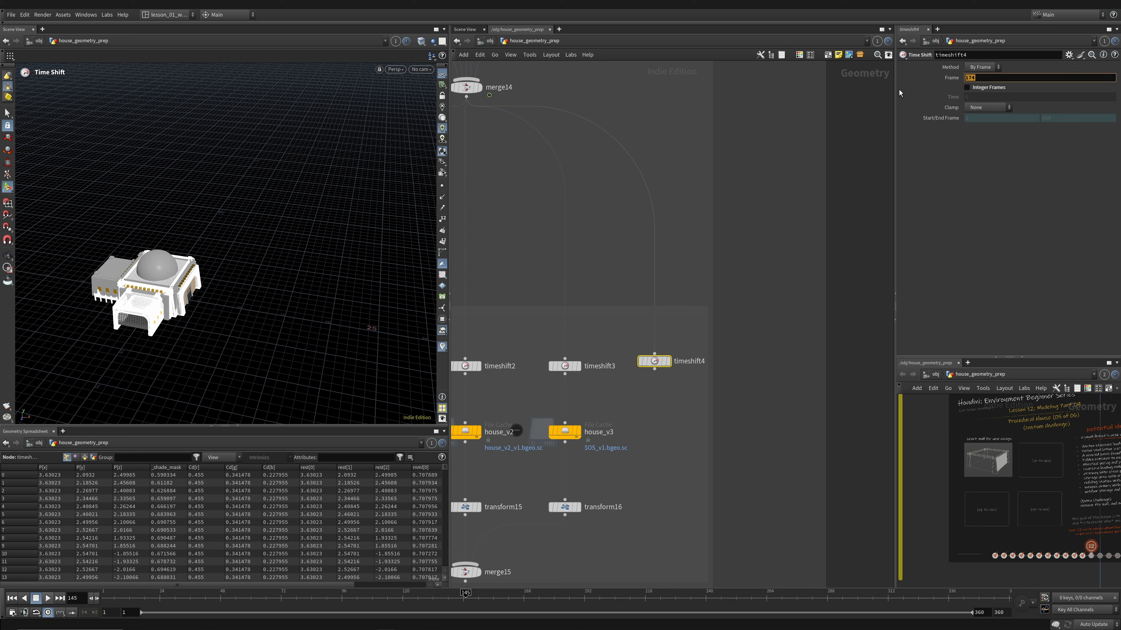
{"action": "type", "text": "22"}
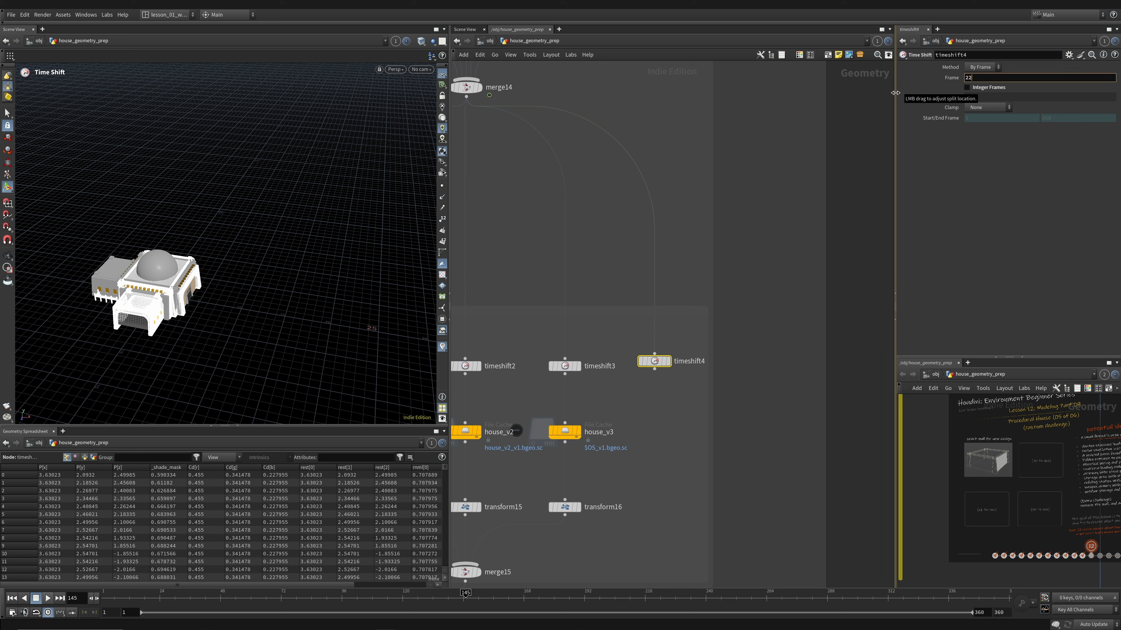
{"action": "type", "text": "7"}
{"action": "key", "text": "Return"}
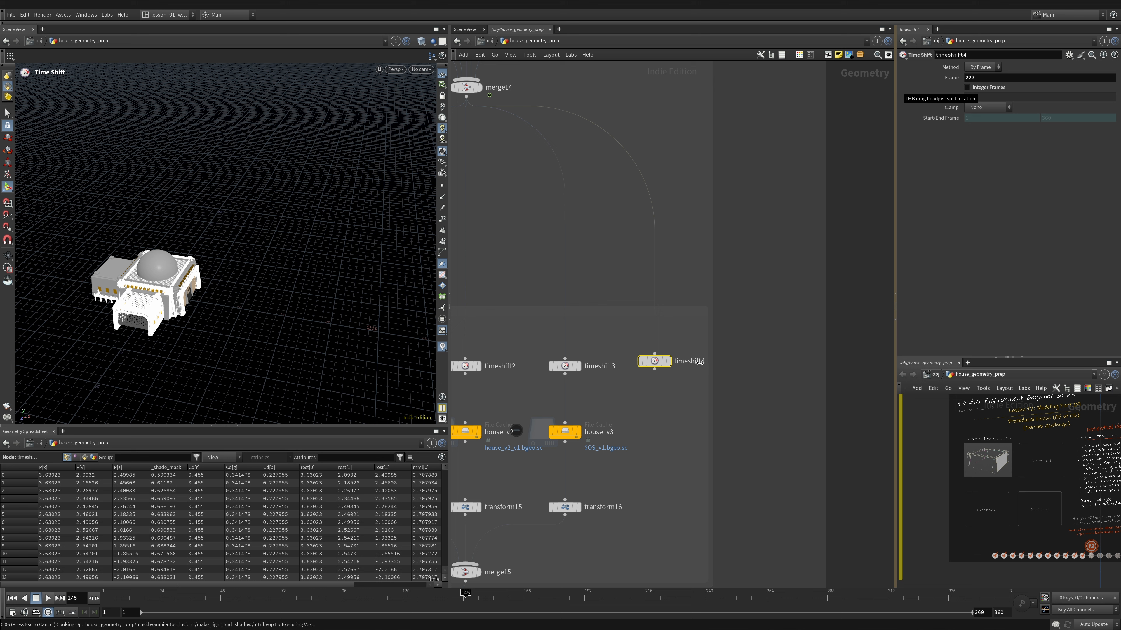
{"action": "left_click", "coordinate": [662, 362]}
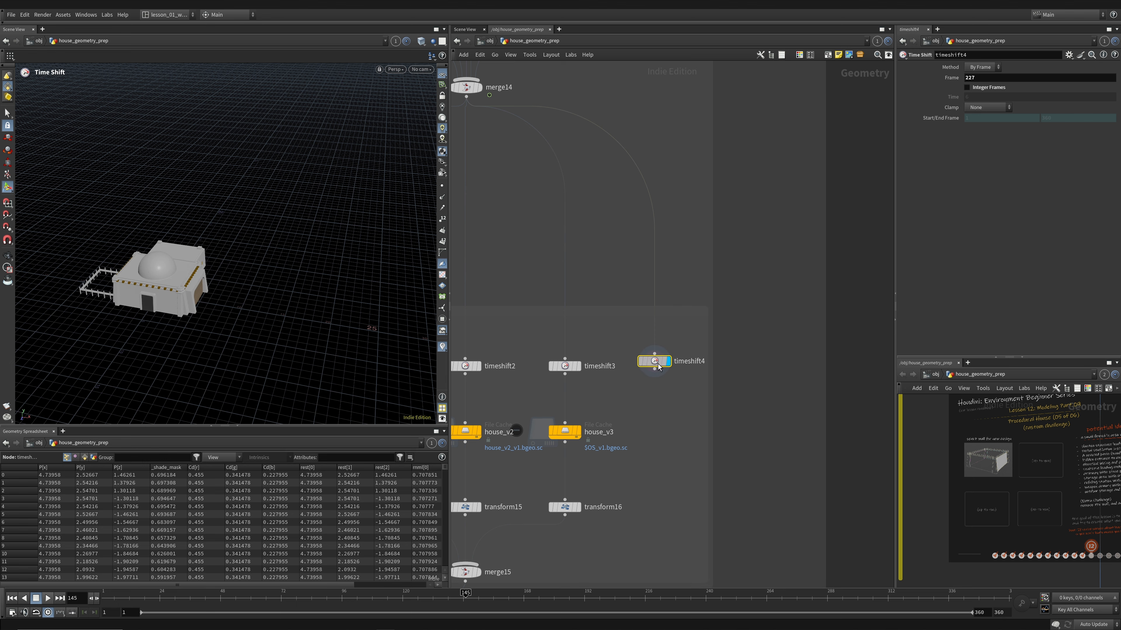
Step: Add a File Cache node under timeshift4, connected to it and lined up with the house_v3 cache
{"action": "left_click_drag", "start_coordinate": [242, 283], "coordinate": [249, 244], "text": "alt"}
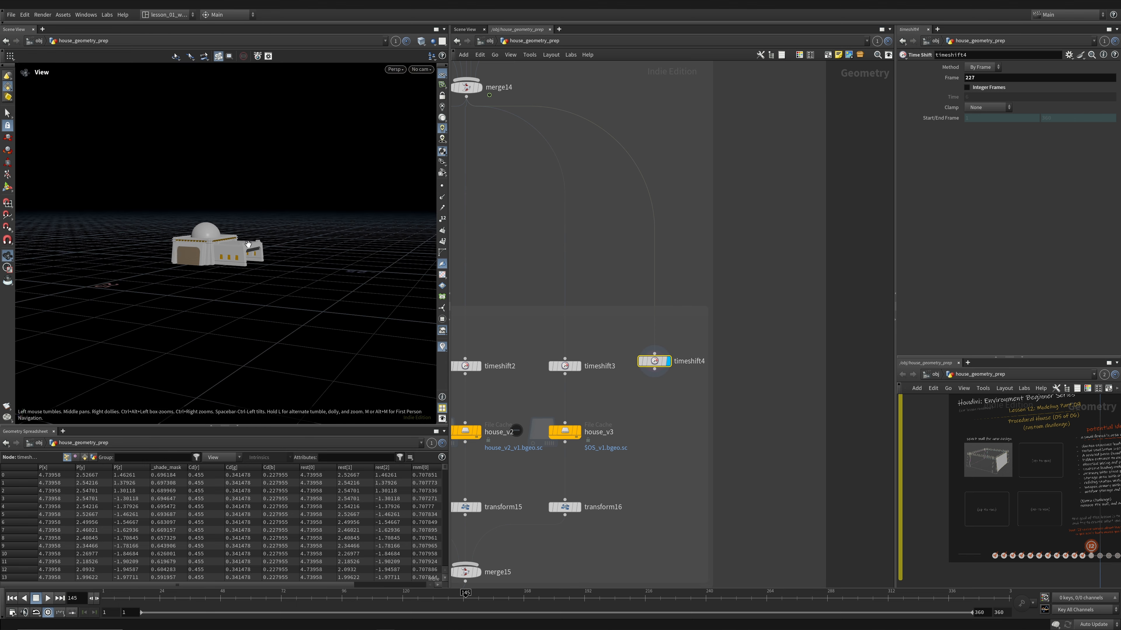
{"action": "key", "text": "Tab"}
{"action": "type", "text": "file ca"}
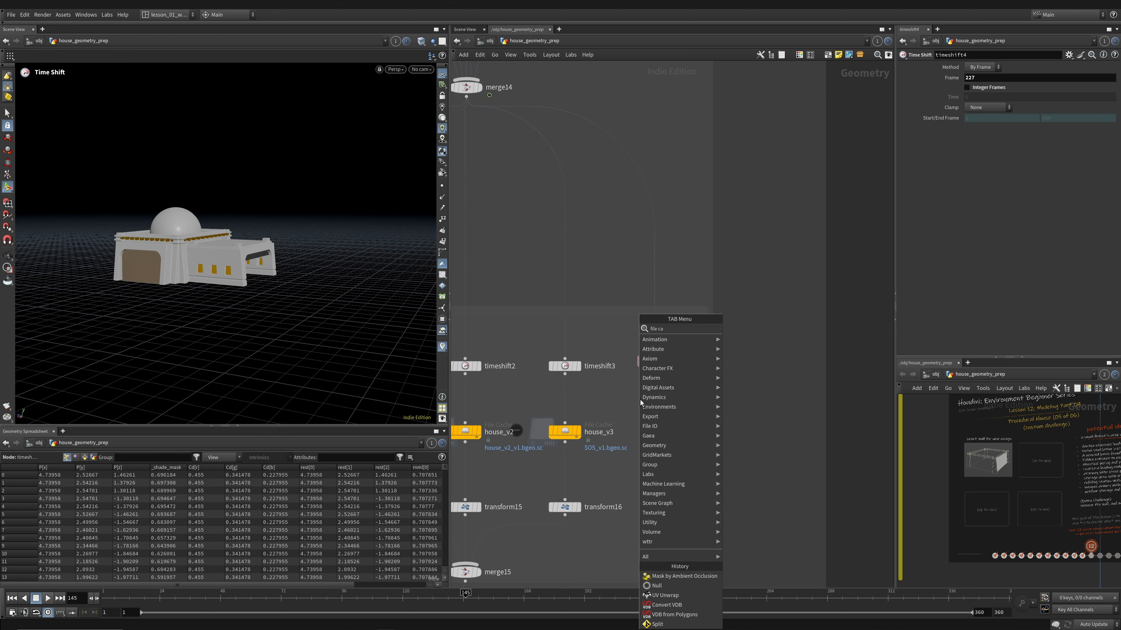
{"action": "key", "text": "Return"}
{"action": "left_click", "coordinate": [665, 425]}
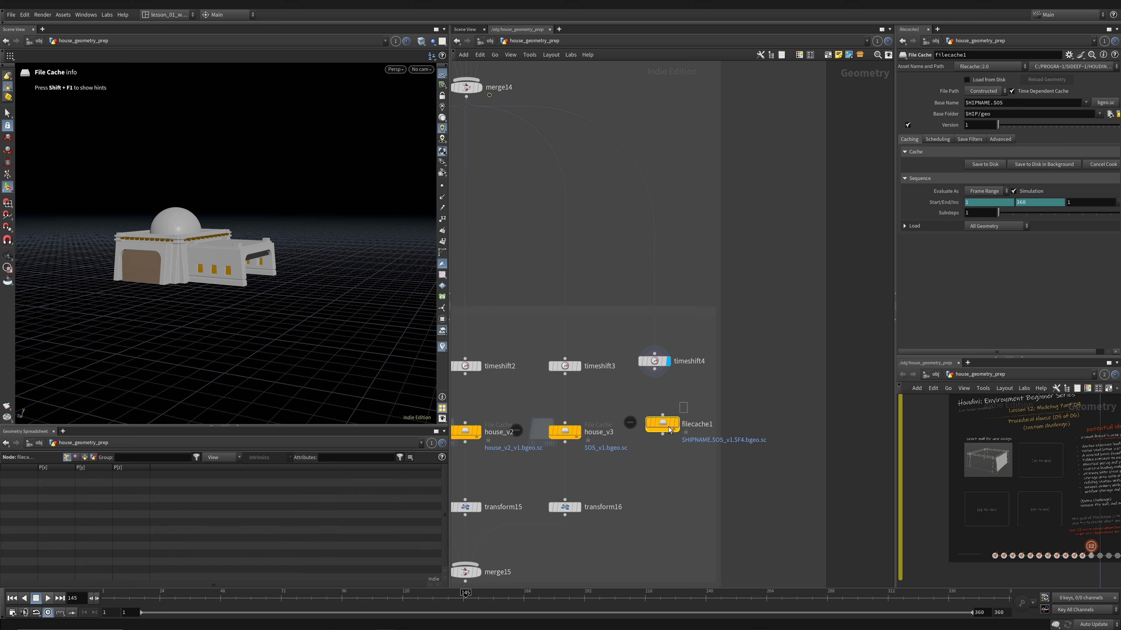
{"action": "left_click_drag", "start_coordinate": [668, 426], "coordinate": [655, 431]}
{"action": "left_click", "coordinate": [654, 369]}
{"action": "left_click", "coordinate": [657, 424]}
{"action": "left_click_drag", "start_coordinate": [694, 398], "coordinate": [650, 433]}
Step: Try teal as the colour for the file cache nodes, and undo the recolouring
{"action": "key", "text": "c"}
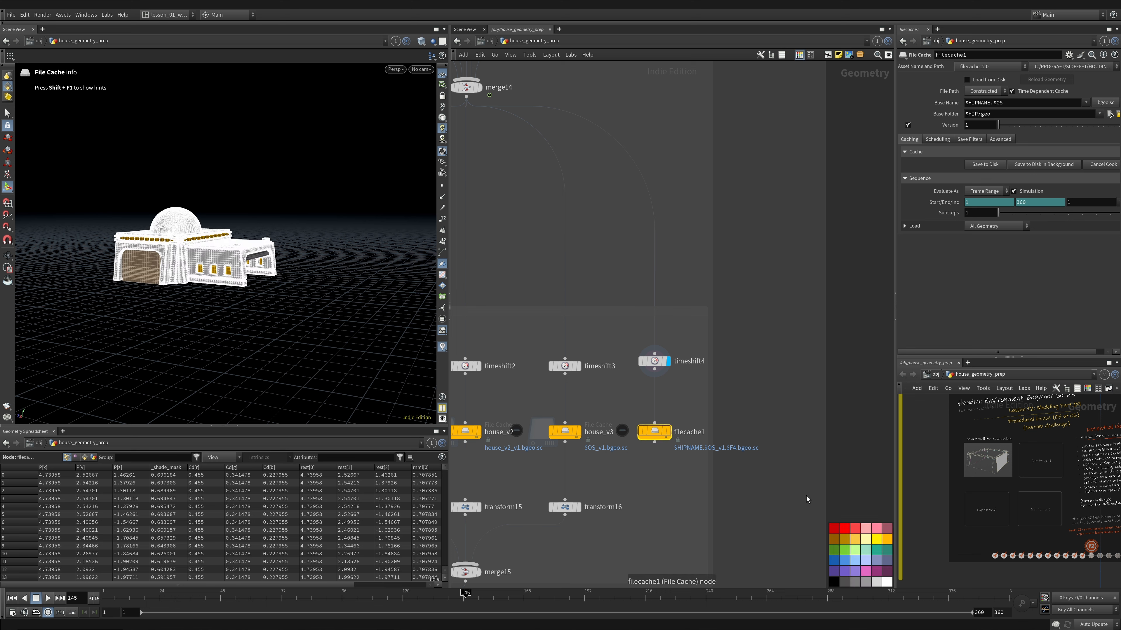
{"action": "left_click", "coordinate": [886, 542]}
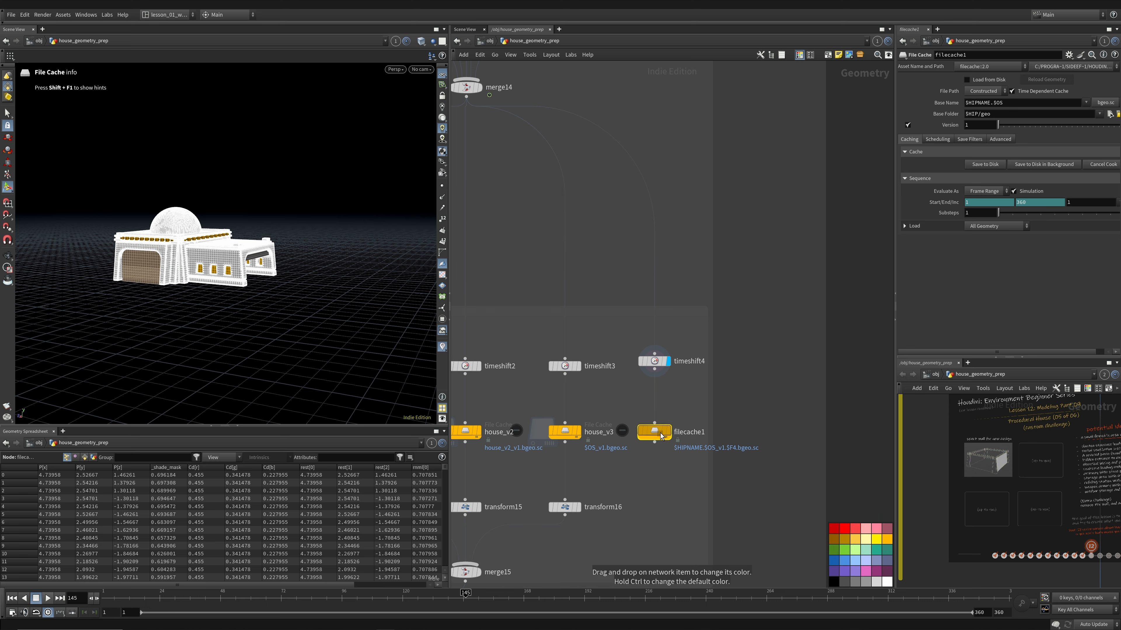
{"action": "left_click", "coordinate": [880, 551]}
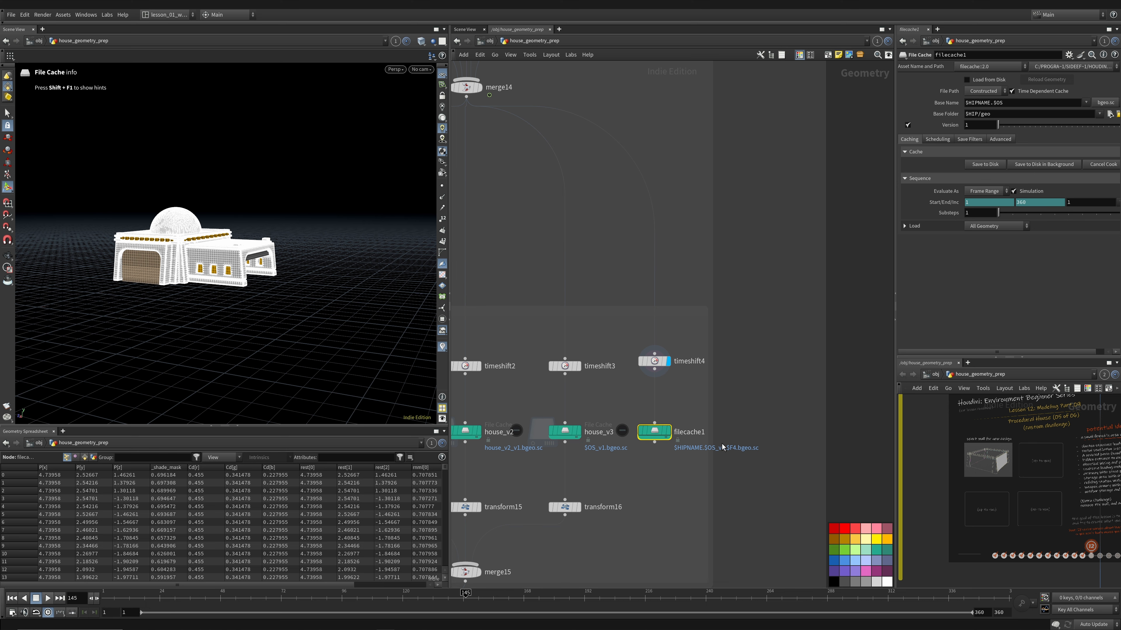
{"action": "key", "text": "ctrl+z"}
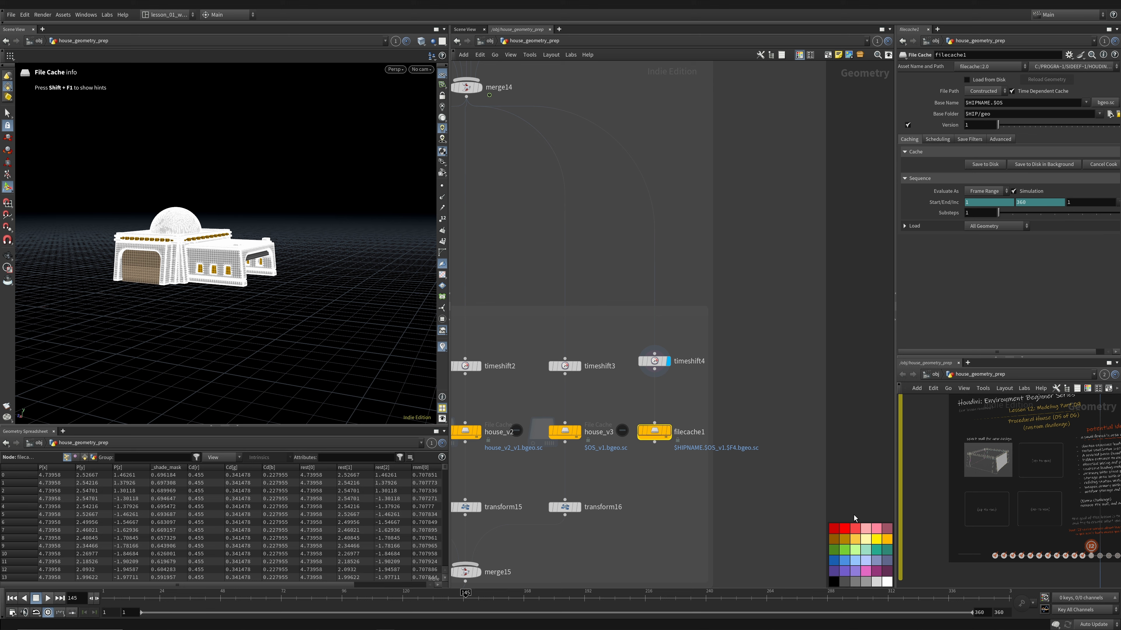
{"action": "left_click", "coordinate": [654, 432]}
{"action": "left_click", "coordinate": [858, 529]}
{"action": "left_click", "coordinate": [886, 541]}
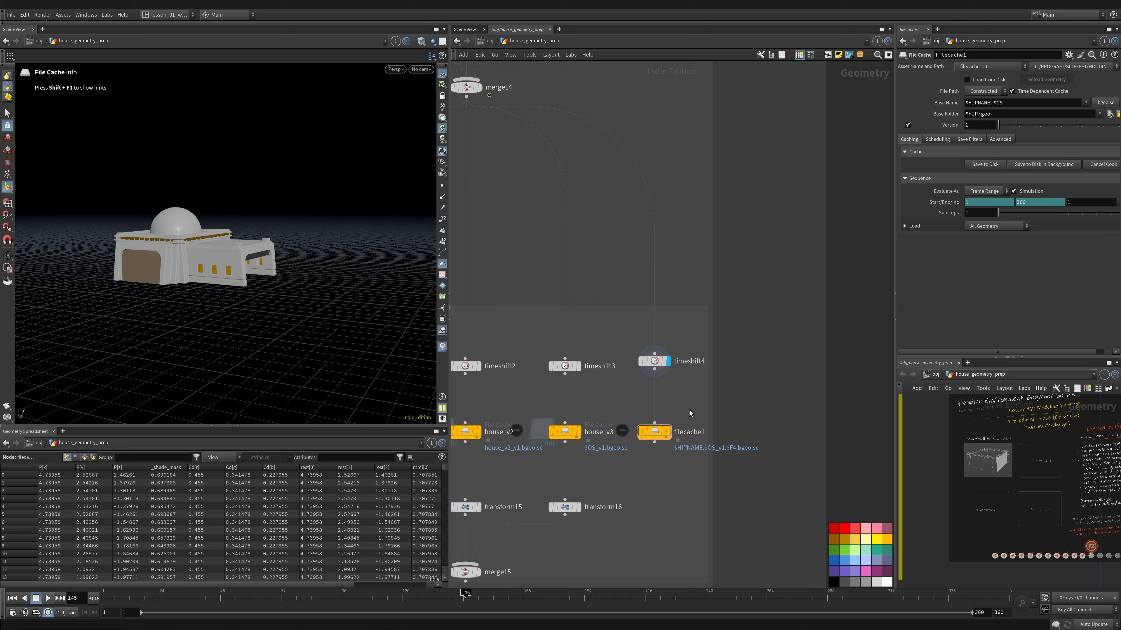
Step: Rename the new File Cache node to house_v4 and display it
{"action": "double_click", "coordinate": [680, 432]}
{"action": "type", "text": "house_"}
{"action": "key", "text": "ctrl+a"}
{"action": "type", "text": "house_"}
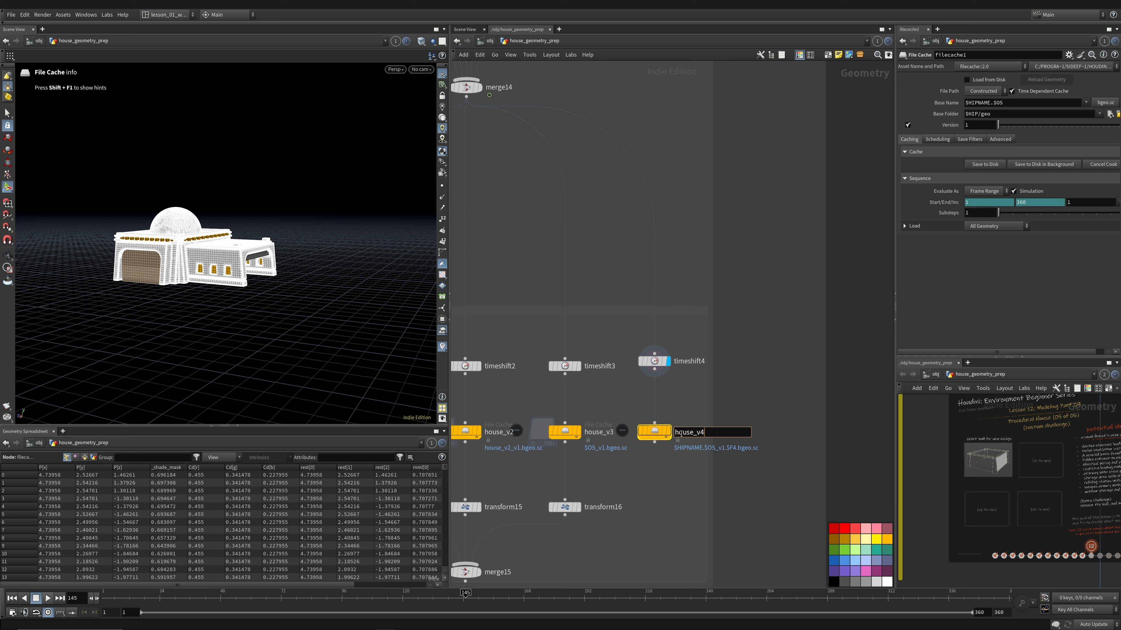
{"action": "key", "text": "Return"}
{"action": "left_click", "coordinate": [669, 432]}
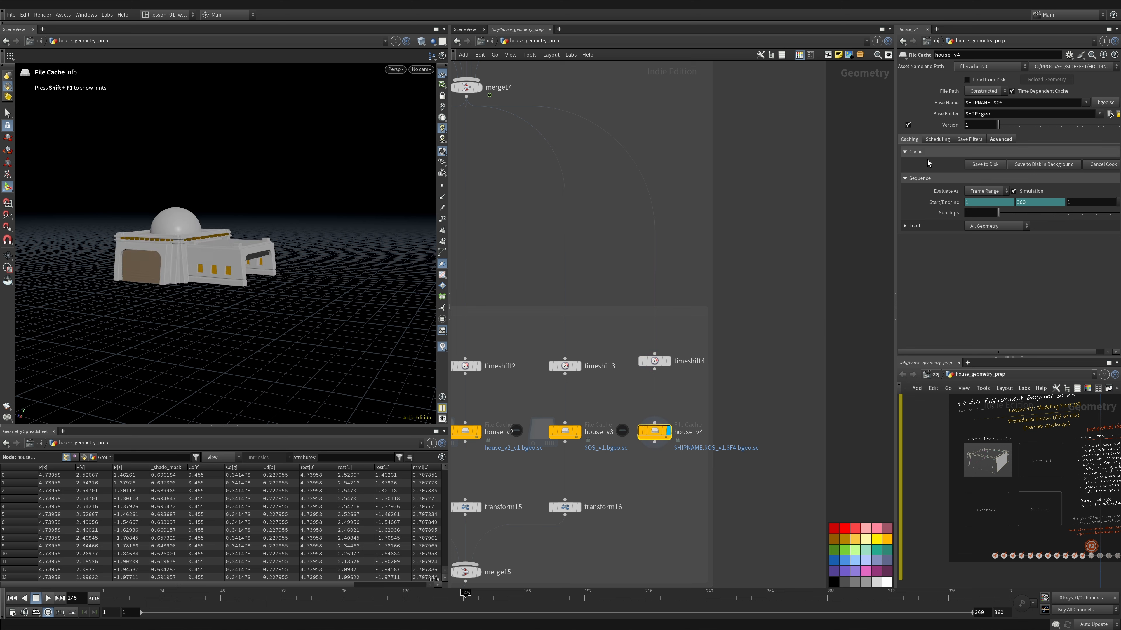
Step: Turn off time dependence on the house_v4 cache and save it to disk with the base name house_v4
{"action": "left_click", "coordinate": [1013, 192]}
{"action": "left_click", "coordinate": [1018, 92]}
{"action": "left_click_drag", "start_coordinate": [995, 102], "coordinate": [927, 107]}
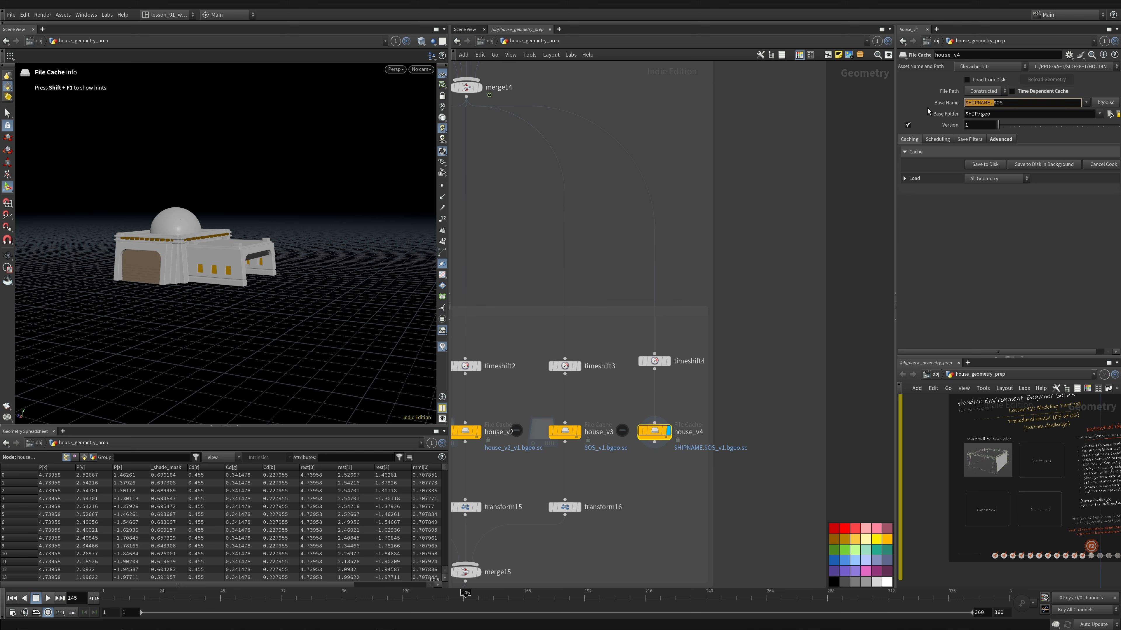
{"action": "type", "text": "\\"}
{"action": "key", "text": "BackSpace"}
{"action": "key", "text": "Return"}
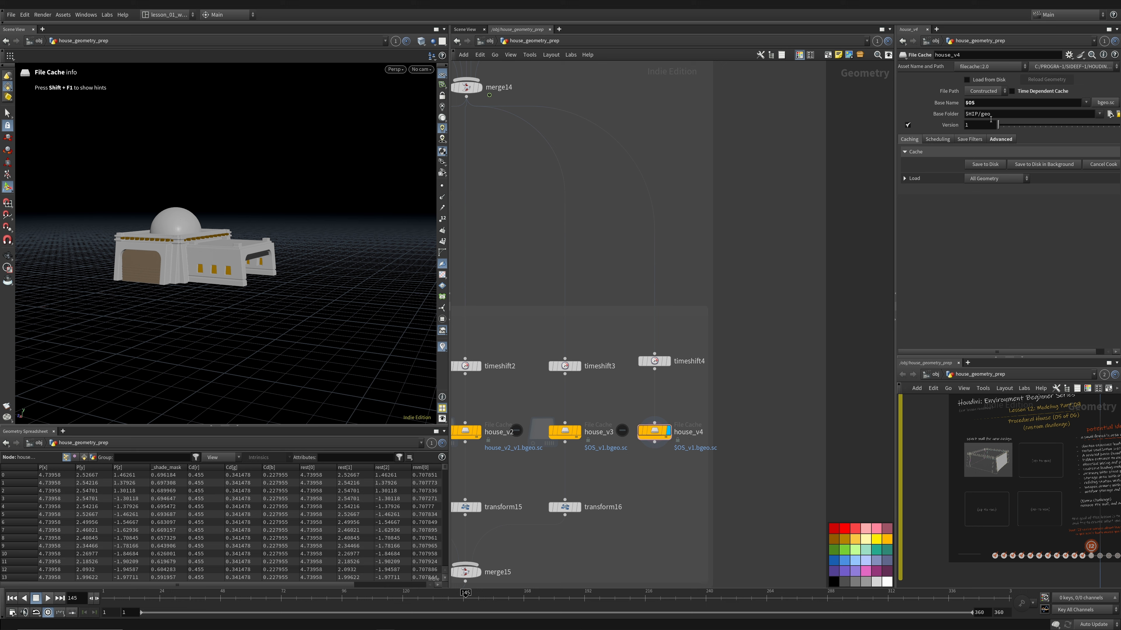
{"action": "left_click_drag", "start_coordinate": [976, 103], "coordinate": [932, 106]}
{"action": "left_click", "coordinate": [944, 105]}
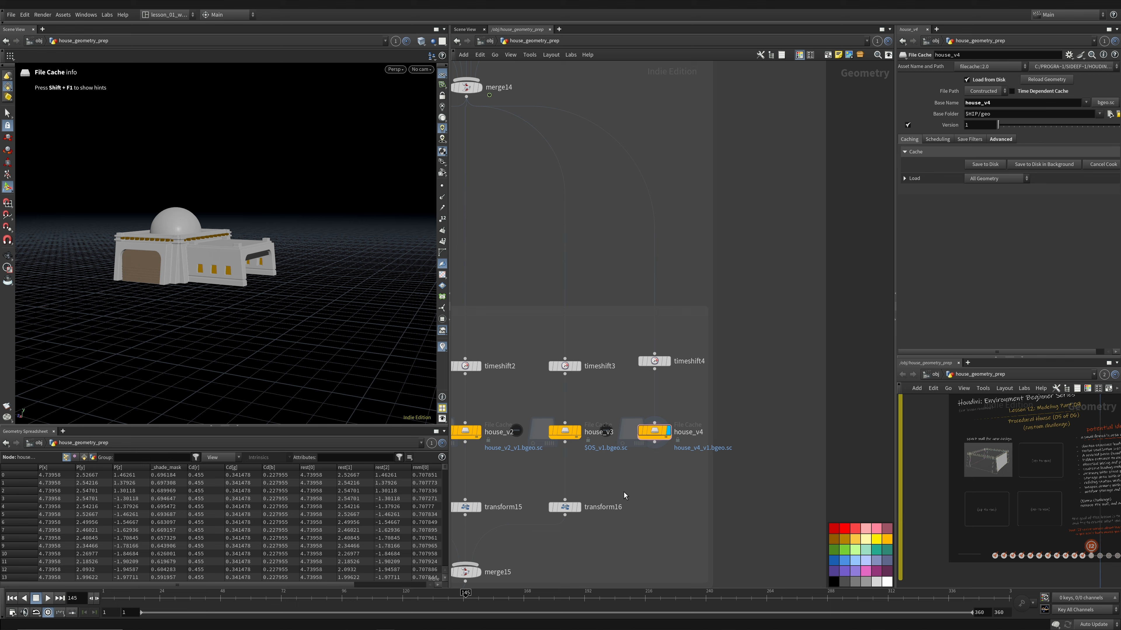
Step: Display the merge15 node and connect house_v4 into it, with a dot placed on the wire
{"action": "middle_click_drag", "start_coordinate": [623, 495], "coordinate": [669, 402]}
{"action": "left_click", "coordinate": [528, 478]}
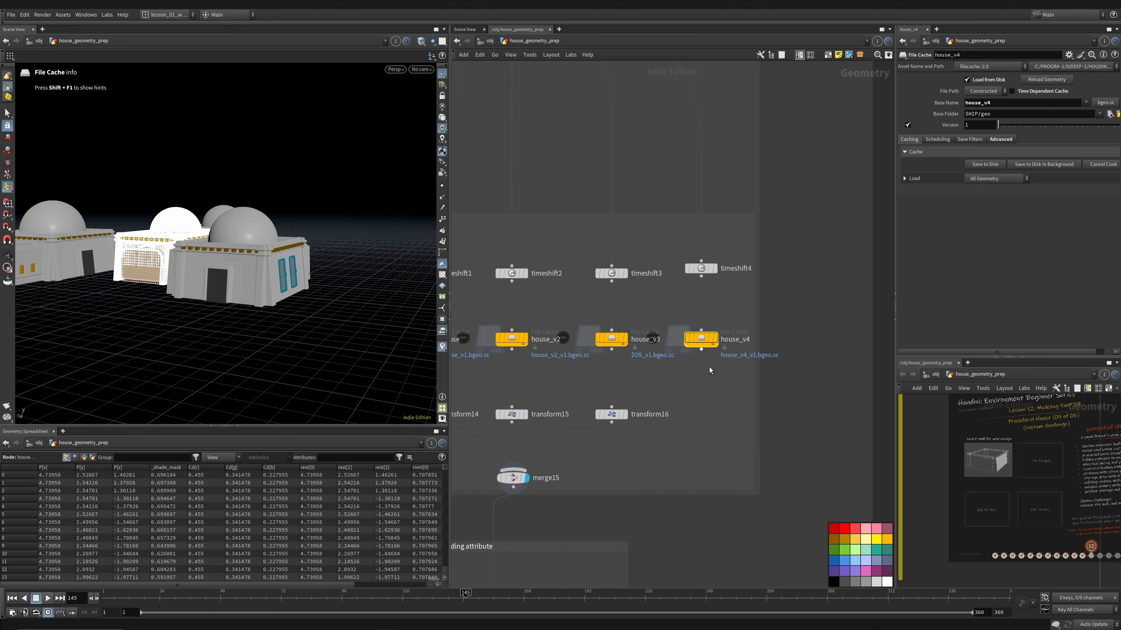
{"action": "left_click", "coordinate": [513, 473]}
{"action": "left_click", "coordinate": [696, 431]}
{"action": "left_click_drag", "start_coordinate": [693, 432], "coordinate": [685, 437]}
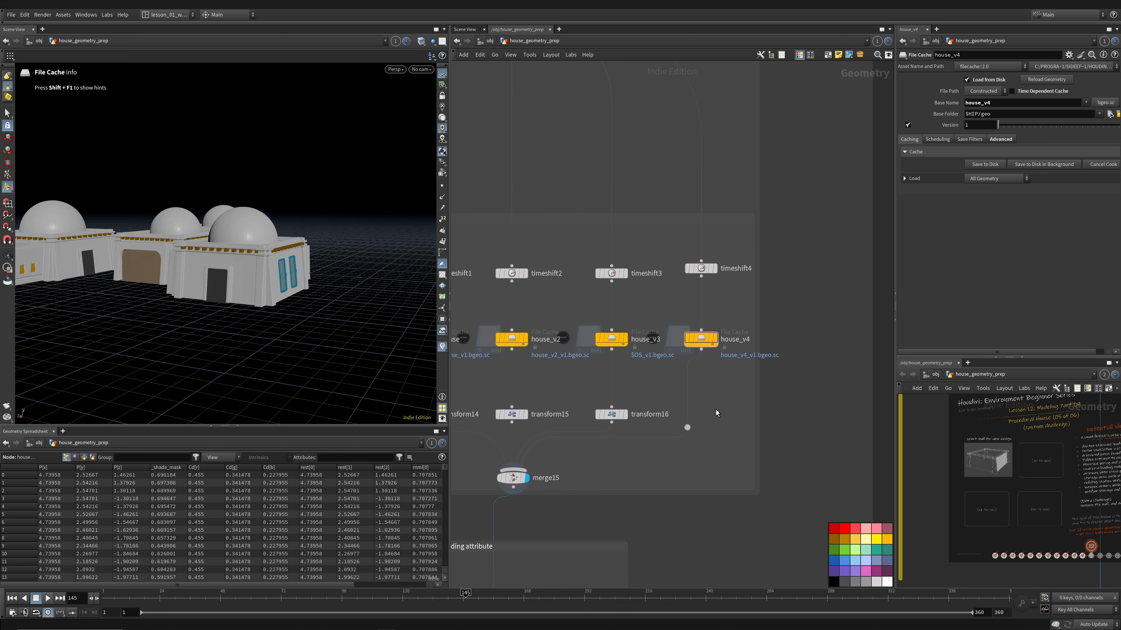
Step: Insert a Transform node on the wire between house_v4 and merge15
{"action": "key", "text": "Tab"}
{"action": "type", "text": "tra"}
{"action": "key", "text": "Return"}
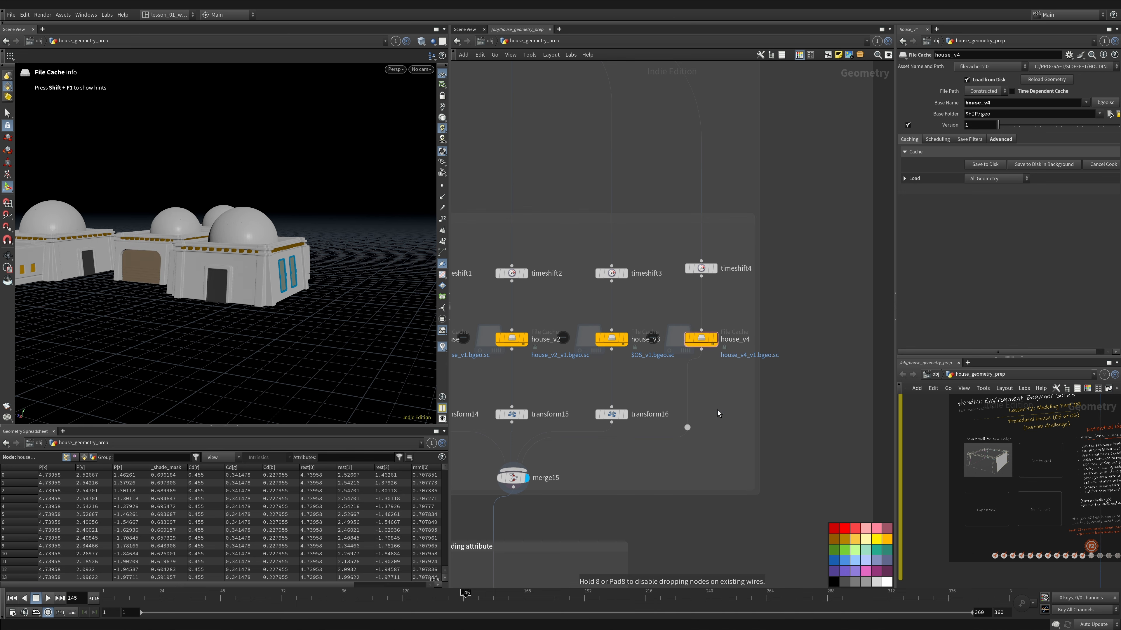
{"action": "left_click", "coordinate": [702, 404]}
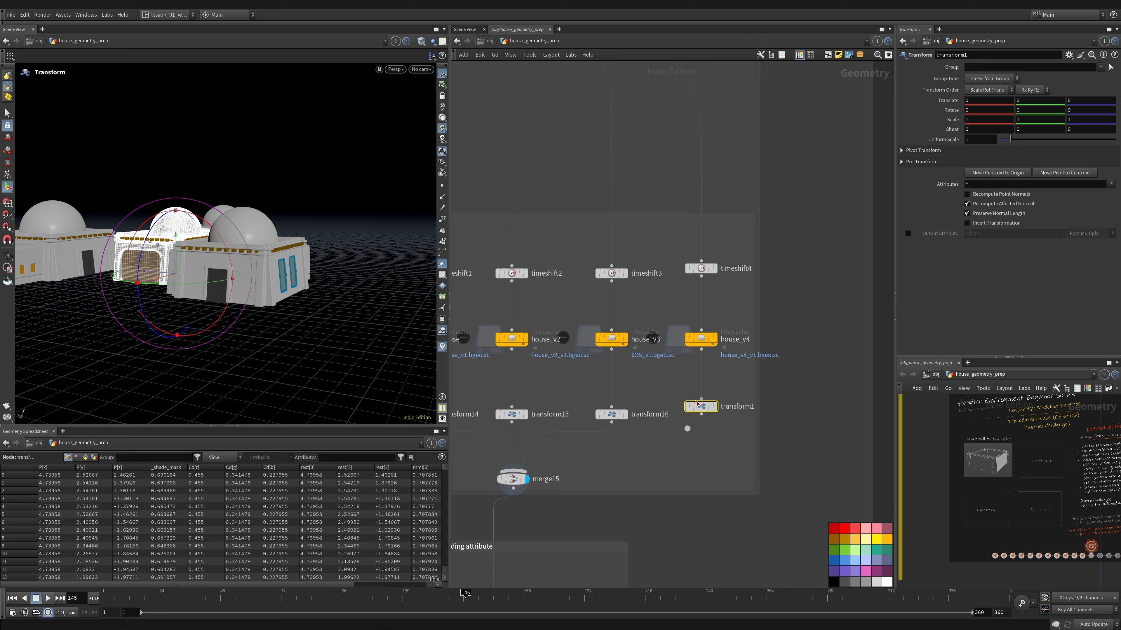
Step: Place the fourth house beside the other three at about X 17.9 and Z 2.16, with Y rotation 601
{"action": "scroll", "coordinate": [148, 310], "scroll_direction": "down", "scroll_amount": 4, "text": "alt"}
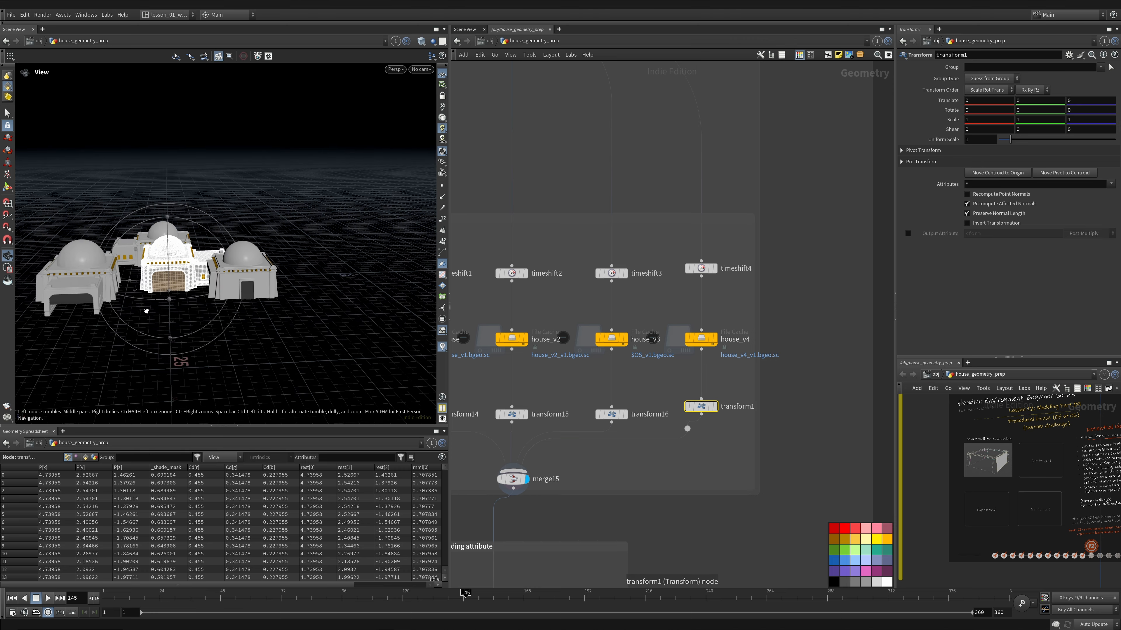
{"action": "left_click_drag", "start_coordinate": [145, 310], "coordinate": [300, 342], "text": "alt"}
{"action": "left_click_drag", "start_coordinate": [272, 281], "coordinate": [212, 309]}
{"action": "scroll", "coordinate": [363, 272], "scroll_direction": "up", "scroll_amount": 3, "text": "alt"}
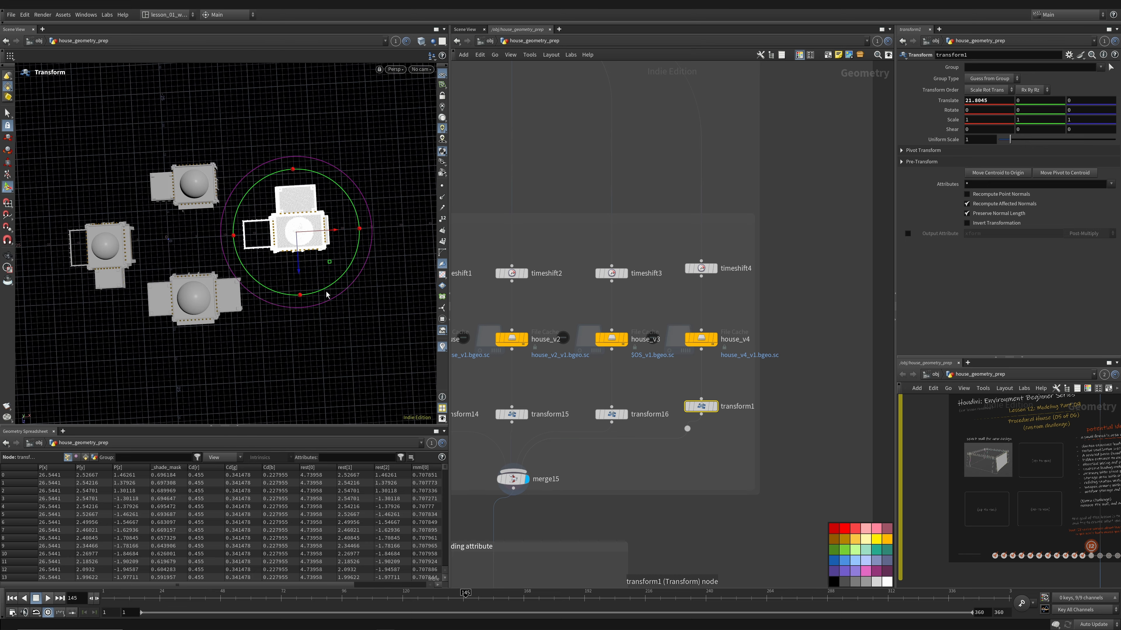
{"action": "left_click_drag", "start_coordinate": [321, 293], "coordinate": [245, 295]}
{"action": "left_click", "coordinate": [1040, 110]}
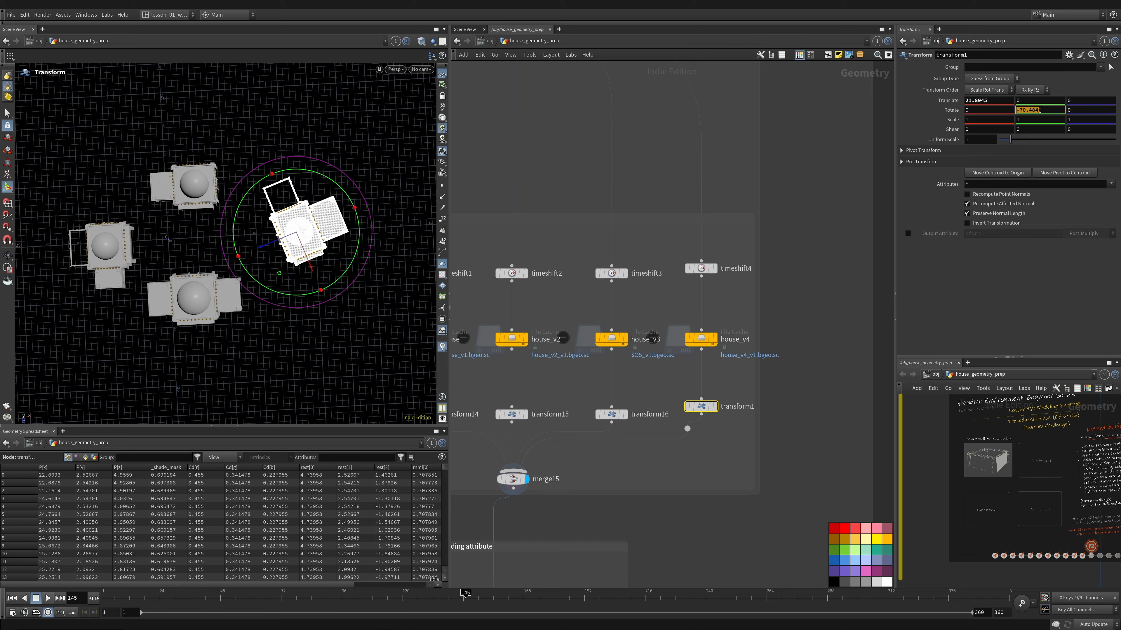
{"action": "left_click_drag", "start_coordinate": [283, 247], "coordinate": [216, 246], "text": "alt"}
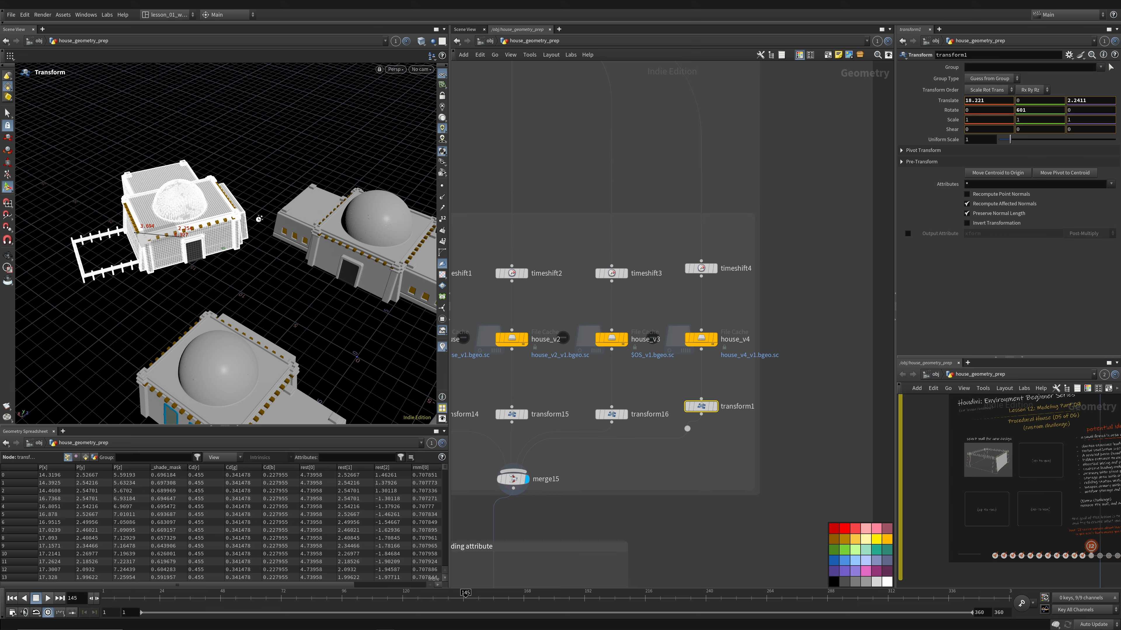
{"action": "right_click_drag", "start_coordinate": [295, 215], "coordinate": [216, 246], "text": "alt"}
{"action": "left_click_drag", "start_coordinate": [223, 232], "coordinate": [274, 260], "text": "alt"}
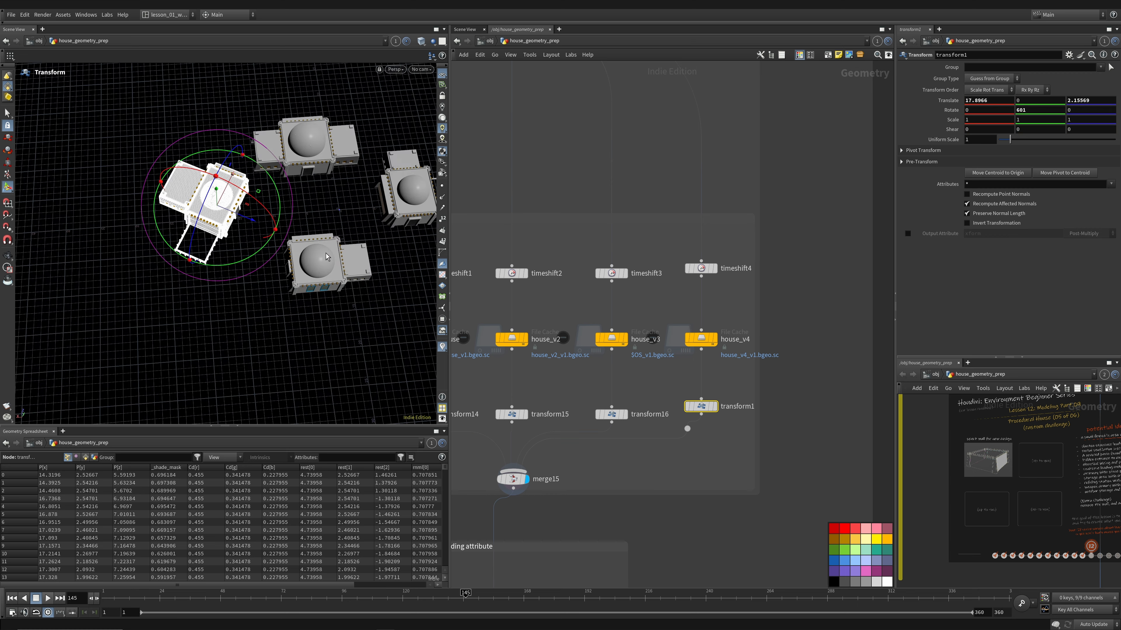
Step: Examine the arrangement of all four houses from different angles and toggle wireframe shading
{"action": "middle_click_drag", "start_coordinate": [300, 196], "coordinate": [200, 251], "text": "alt"}
{"action": "left_click_drag", "start_coordinate": [200, 251], "coordinate": [225, 190], "text": "alt"}
{"action": "middle_click_drag", "start_coordinate": [678, 422], "coordinate": [842, 318]}
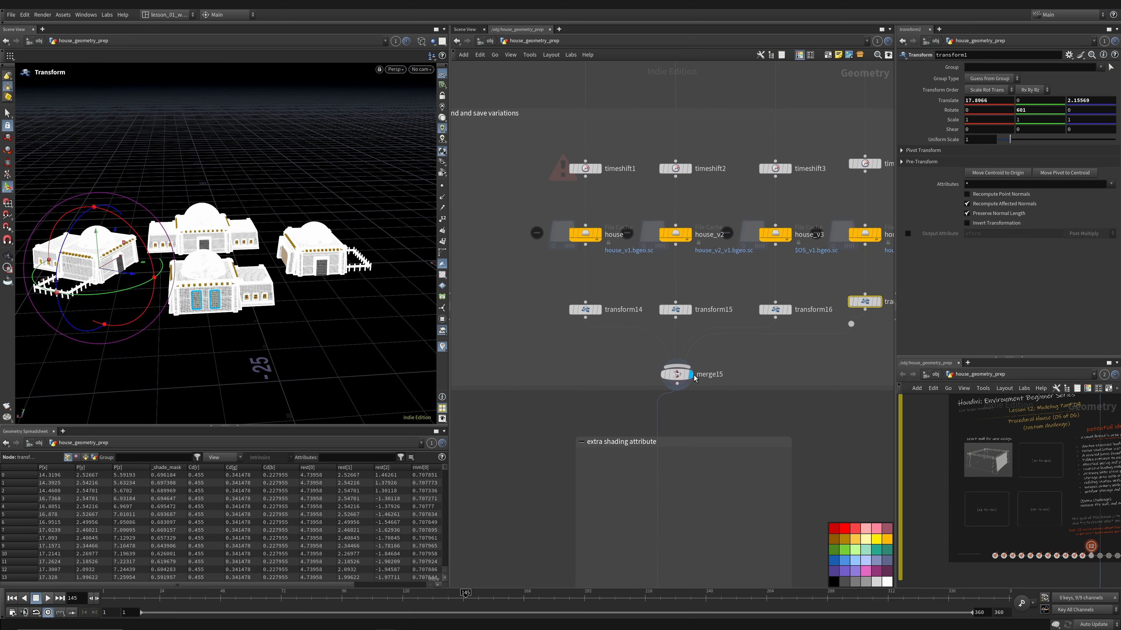
{"action": "left_click_drag", "start_coordinate": [266, 286], "coordinate": [254, 277], "text": "alt"}
{"action": "key", "text": "shift+w"}
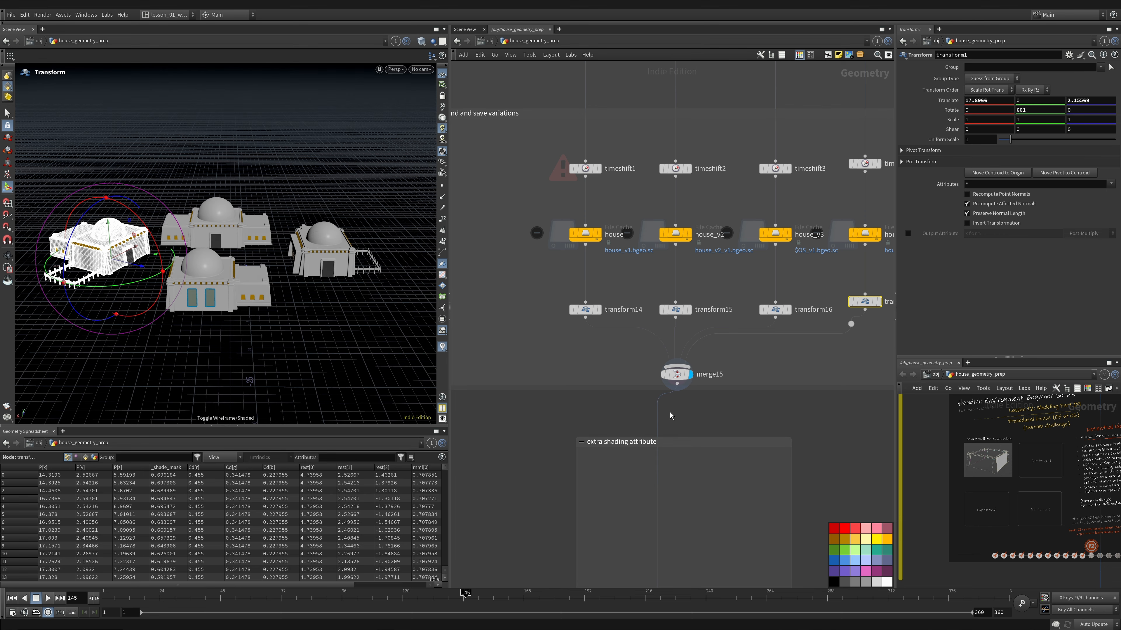
Step: Tidy the extra shading attribute nodes, placing the GET ground mask node above set_shading_attributes and color24 level with House OUT
{"action": "scroll", "coordinate": [669, 412], "scroll_direction": "down", "scroll_amount": 2}
{"action": "mouse_move", "coordinate": [681, 473]}
{"action": "middle_mouse_down"}
{"action": "mouse_move", "coordinate": [582, 326]}
{"action": "mouse_move", "coordinate": [639, 259]}
{"action": "middle_mouse_up"}
{"action": "left_click_drag", "start_coordinate": [625, 391], "coordinate": [637, 315]}
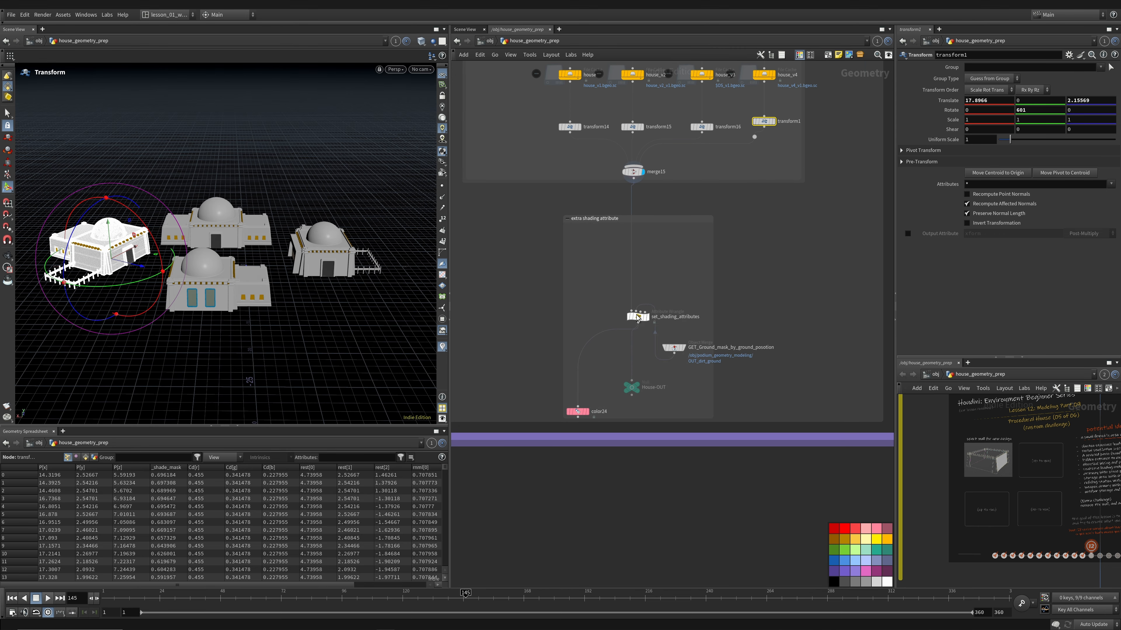
{"action": "left_click_drag", "start_coordinate": [577, 412], "coordinate": [591, 383]}
{"action": "left_click_drag", "start_coordinate": [673, 348], "coordinate": [669, 275]}
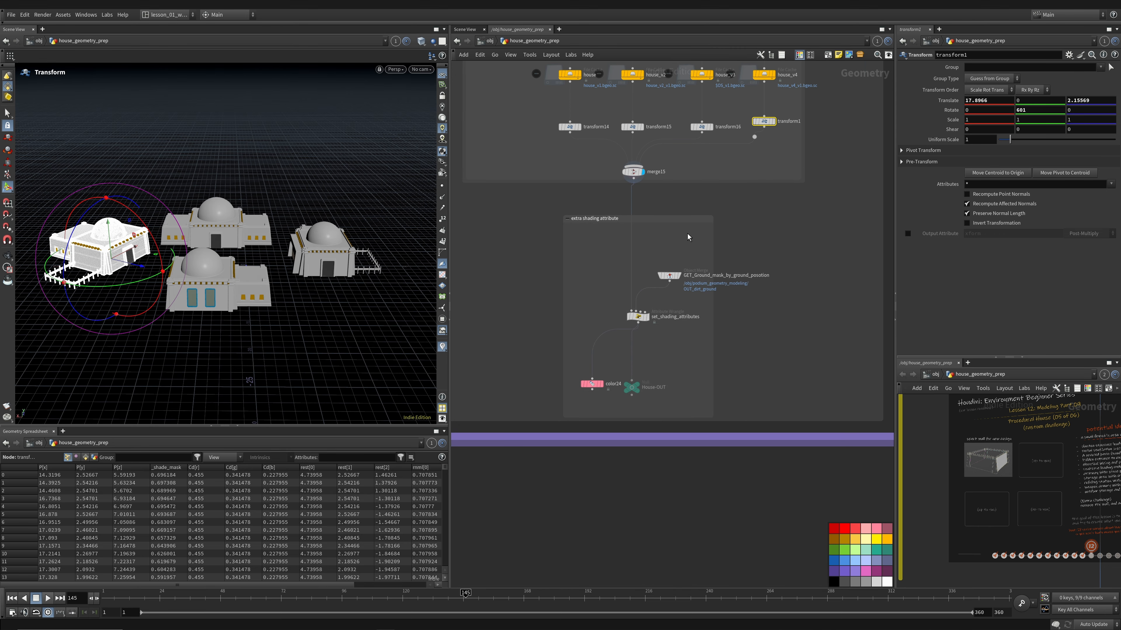
Step: Display the GET ground mask Object Merge node and widen its parameter pane to read the full Object 1 path
{"action": "left_click", "coordinate": [668, 274]}
{"action": "left_click", "coordinate": [679, 275]}
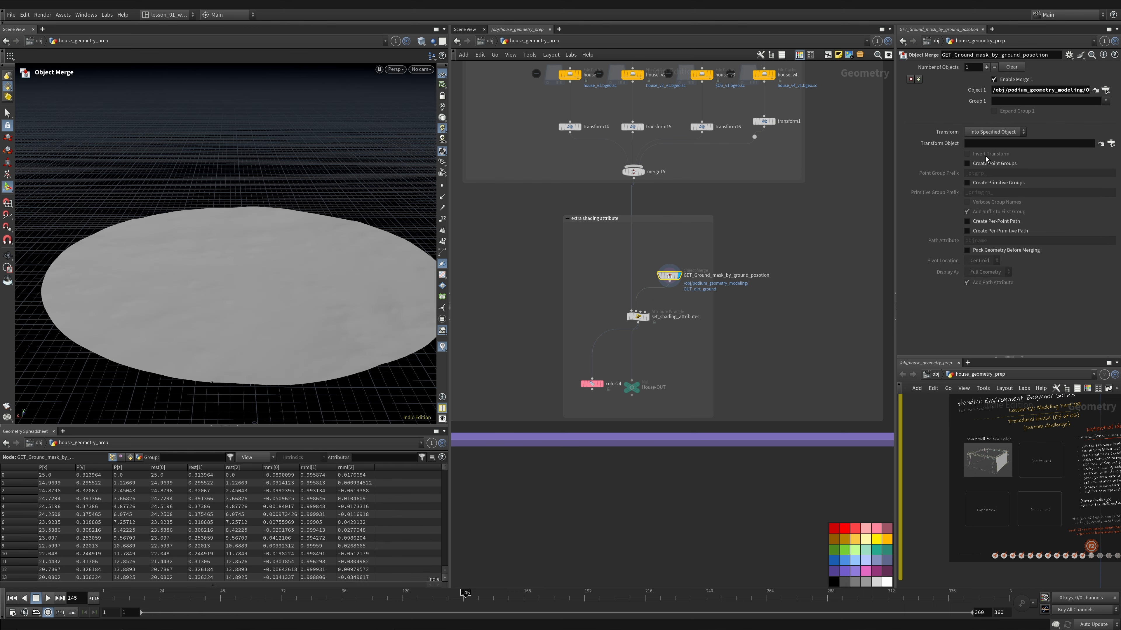
{"action": "left_click_drag", "start_coordinate": [639, 316], "coordinate": [632, 309]}
{"action": "left_click_drag", "start_coordinate": [1032, 91], "coordinate": [991, 92]}
{"action": "left_click", "coordinate": [971, 95]}
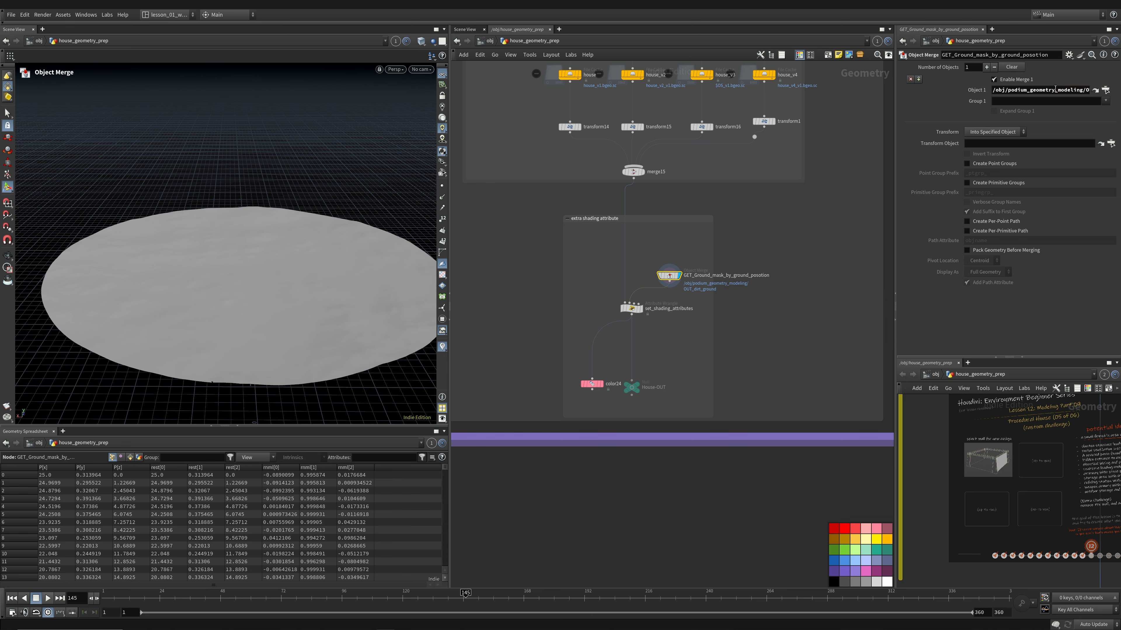
{"action": "left_click_drag", "start_coordinate": [897, 309], "coordinate": [695, 305]}
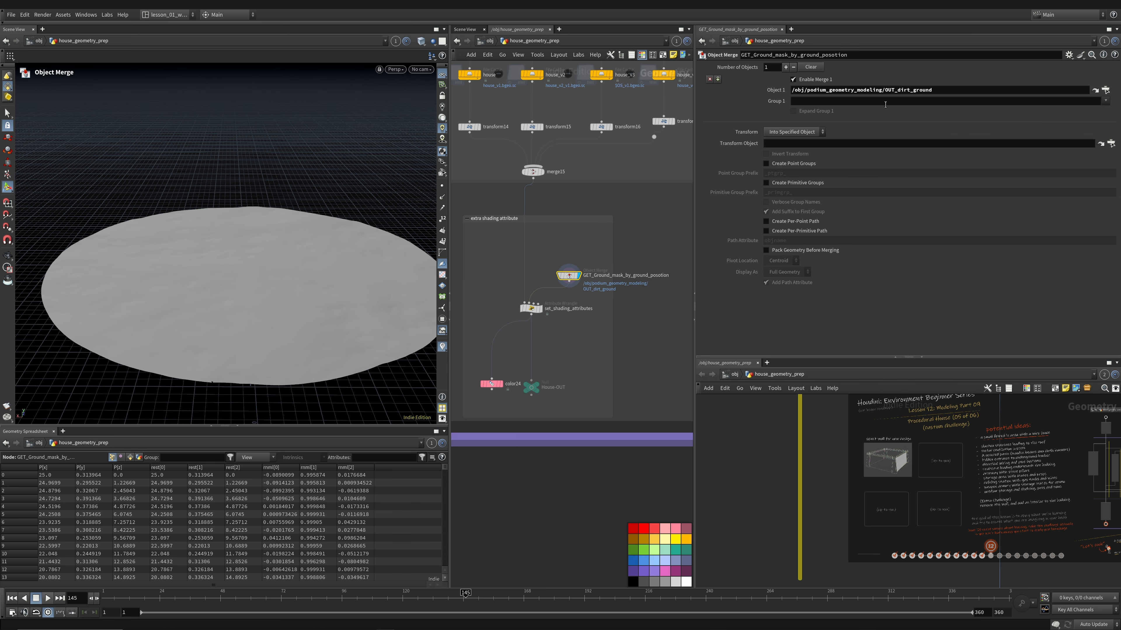
{"action": "left_click_drag", "start_coordinate": [806, 91], "coordinate": [961, 94]}
Step: Jump to the OUT_dirt_ground source node in podium_geometry_modeling, inspect it and return to house_geometry_prep
{"action": "left_click", "coordinate": [570, 252]}
{"action": "middle_click_drag", "start_coordinate": [572, 247], "coordinate": [579, 323]}
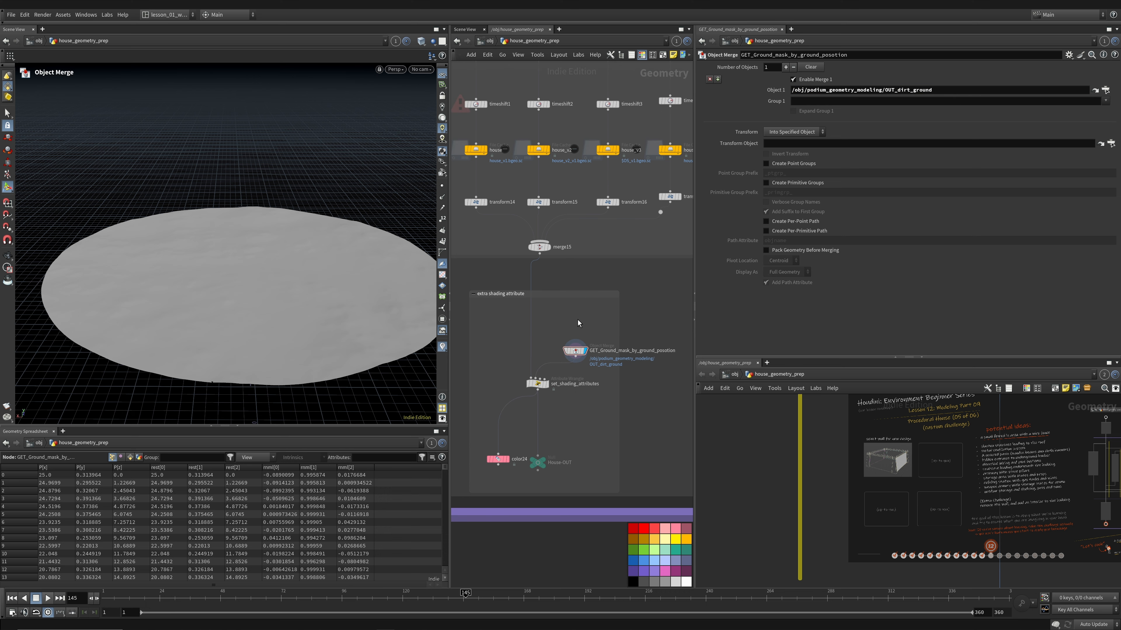
{"action": "left_click", "coordinate": [573, 351]}
{"action": "left_click", "coordinate": [1092, 91]}
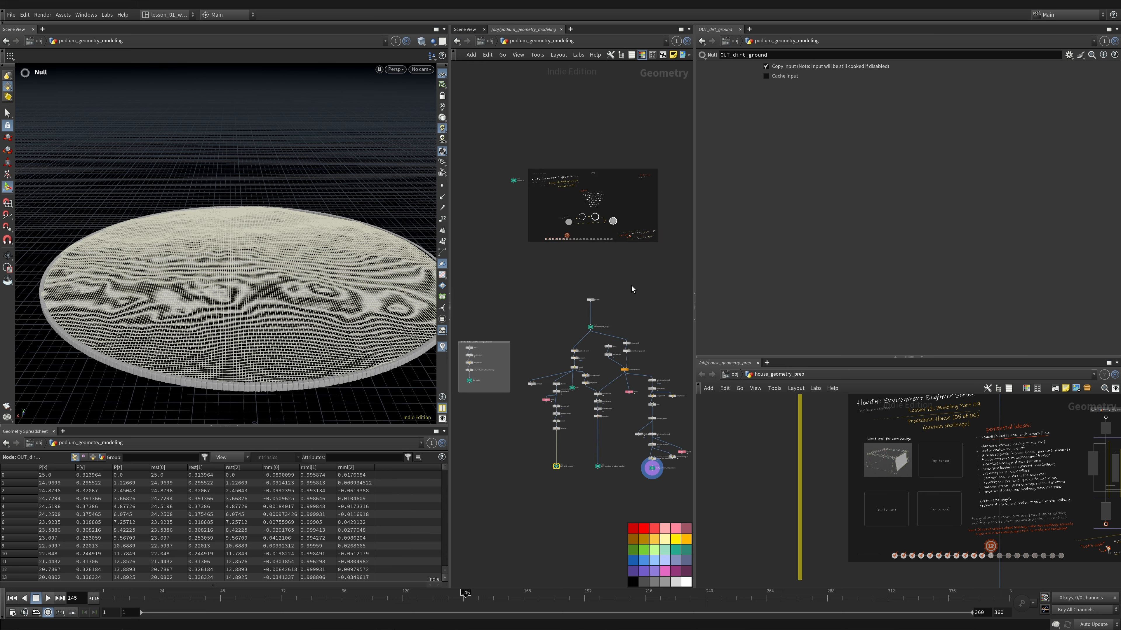
{"action": "left_click", "coordinate": [545, 106]}
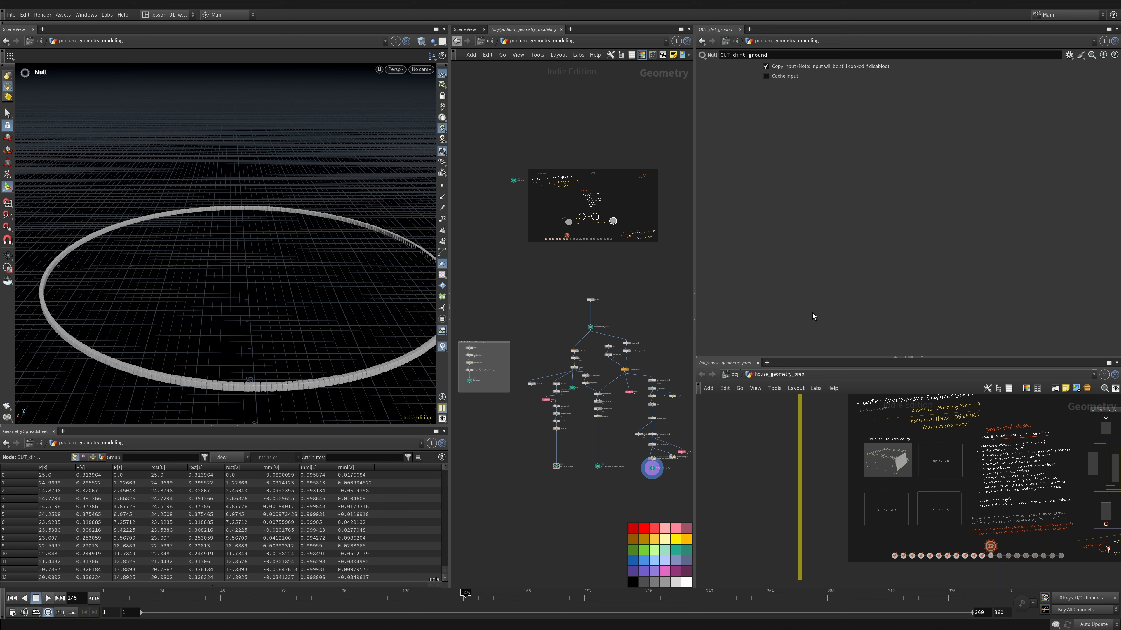
{"action": "key", "text": "alt+Left"}
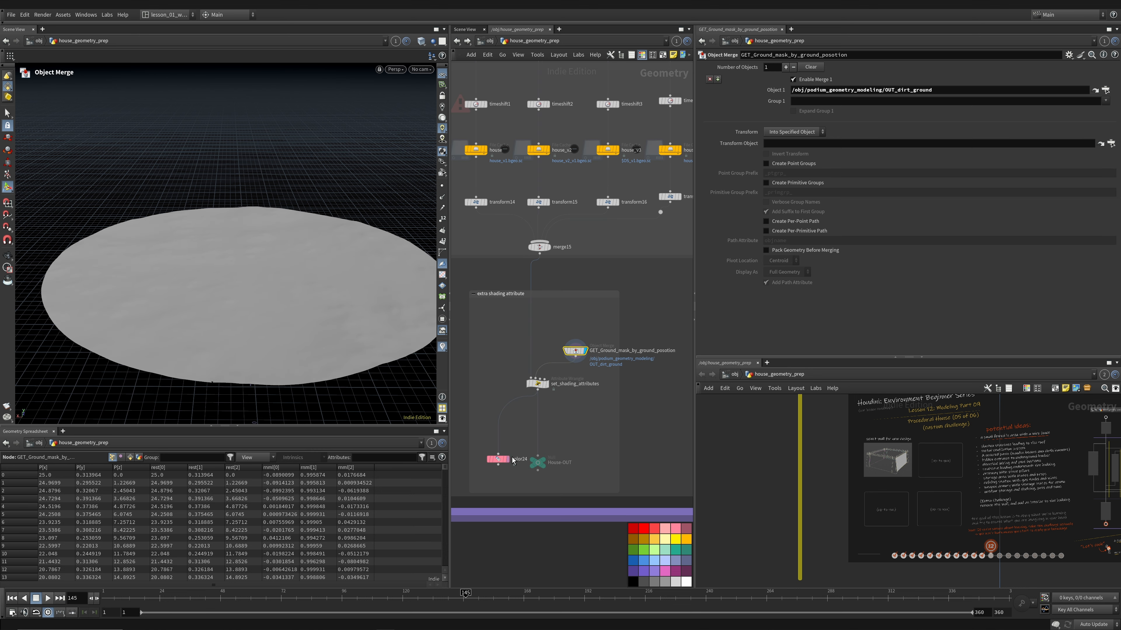
Step: Show merge15 as a template over the ground disc and examine the house placement from above
{"action": "left_click", "coordinate": [547, 246]}
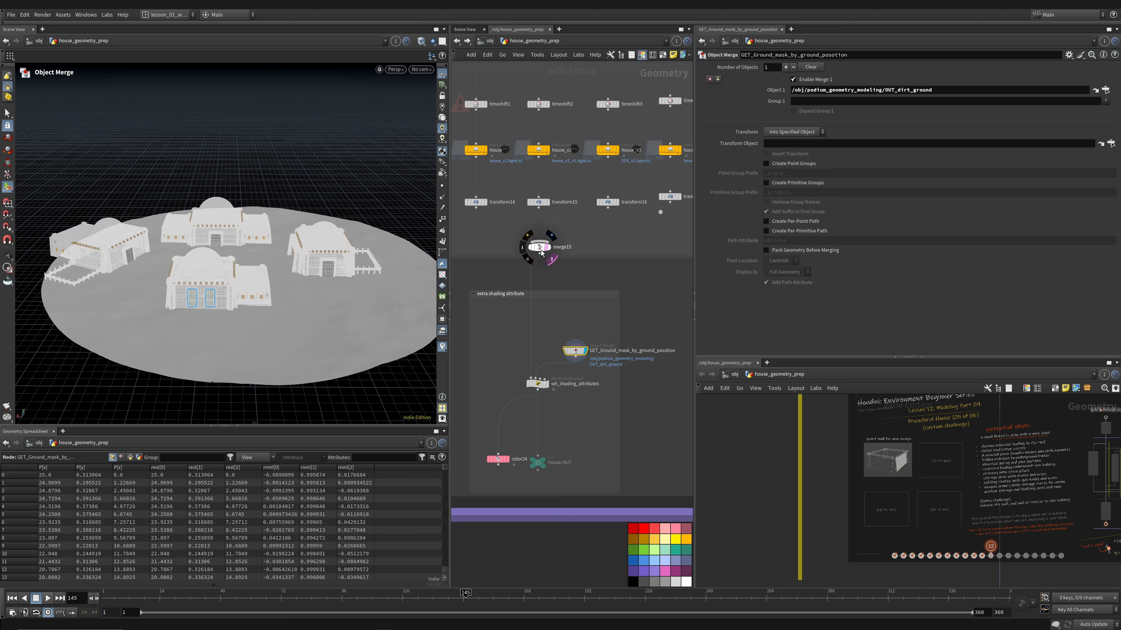
{"action": "key", "text": "h"}
{"action": "left_click_drag", "start_coordinate": [226, 247], "coordinate": [226, 307]}
{"action": "middle_click_drag", "start_coordinate": [225, 306], "coordinate": [202, 245]}
{"action": "key", "text": "Escape"}
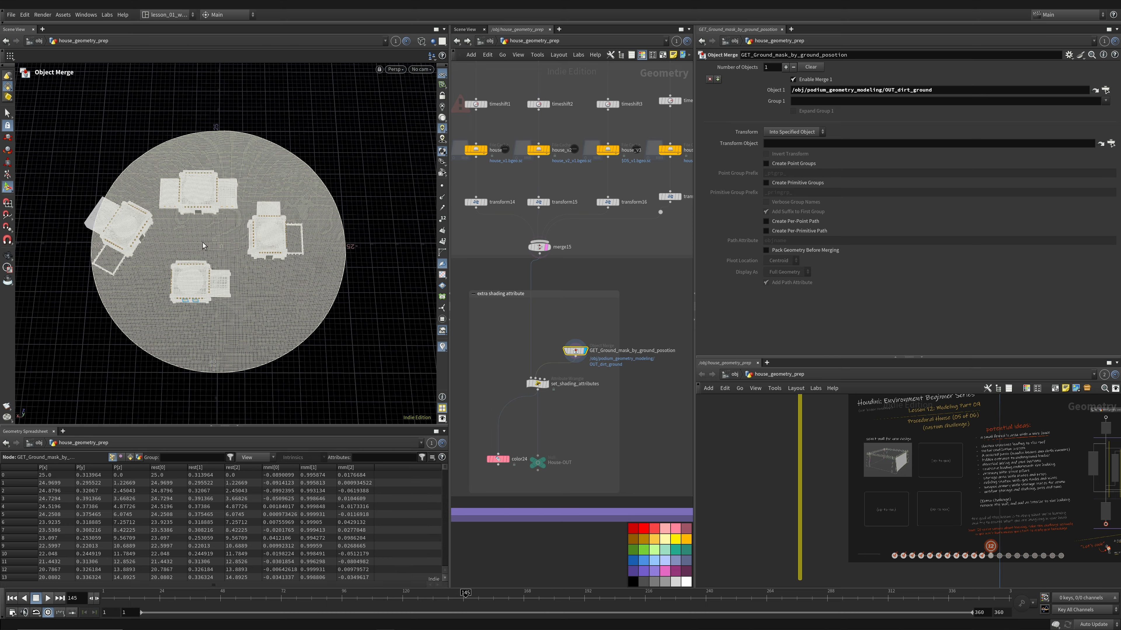
Step: Insert a Transform node between merge15 and the extra shading attribute nodes, and align the fourth house's transform with the other three
{"action": "scroll", "coordinate": [174, 263], "scroll_direction": "up", "scroll_amount": 3}
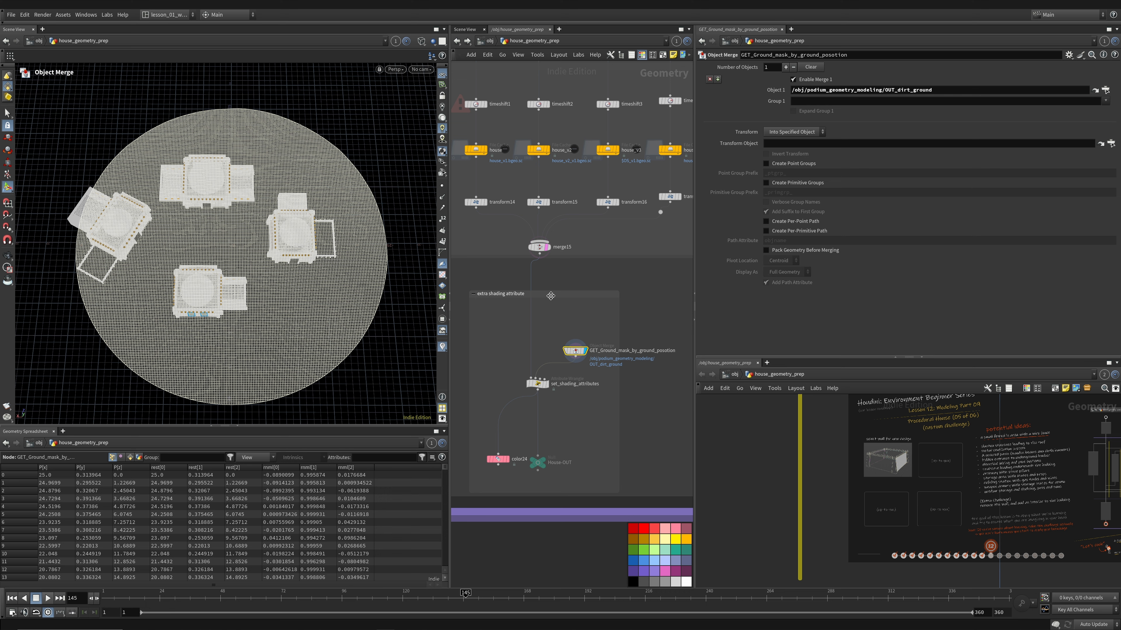
{"action": "key", "text": "h"}
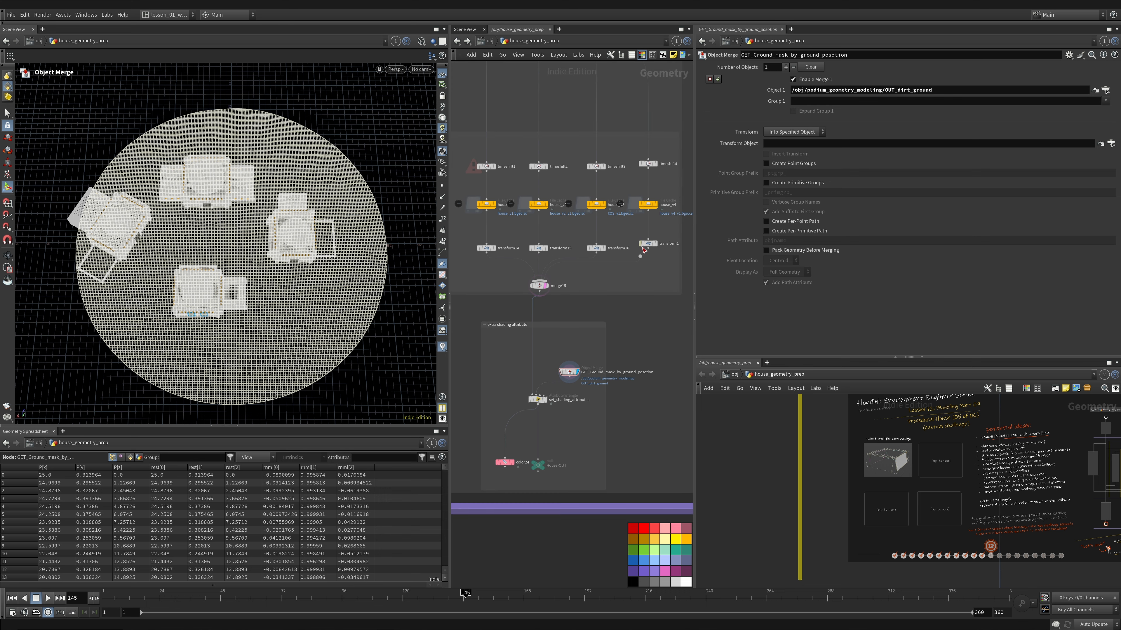
{"action": "left_click_drag", "start_coordinate": [643, 250], "coordinate": [643, 254]}
{"action": "key", "text": "Tab"}
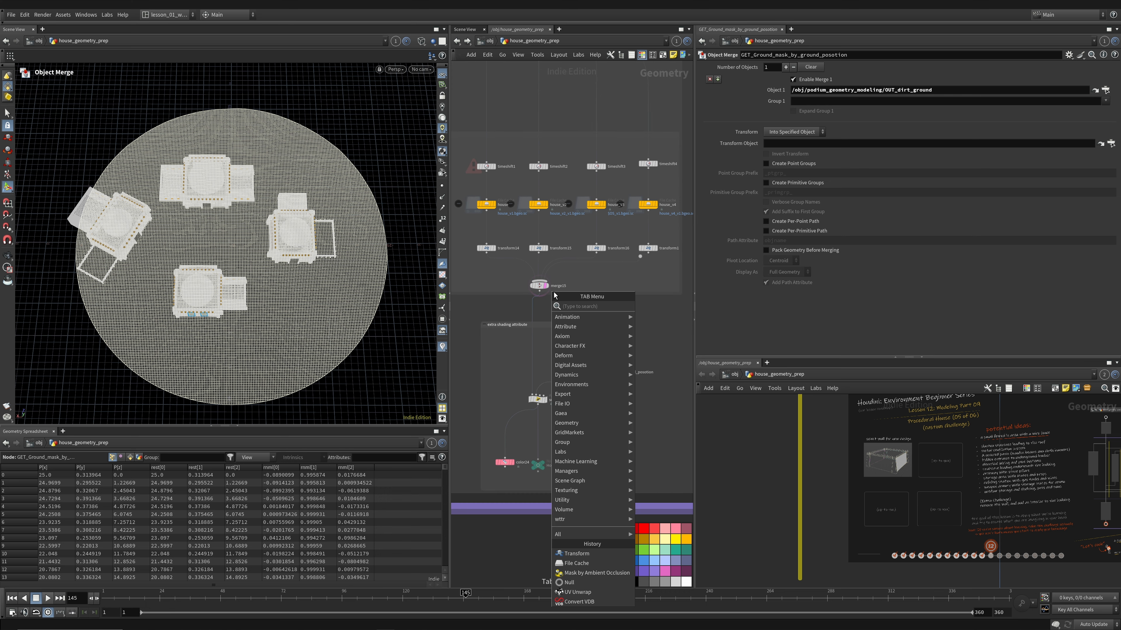
{"action": "type", "text": "tran"}
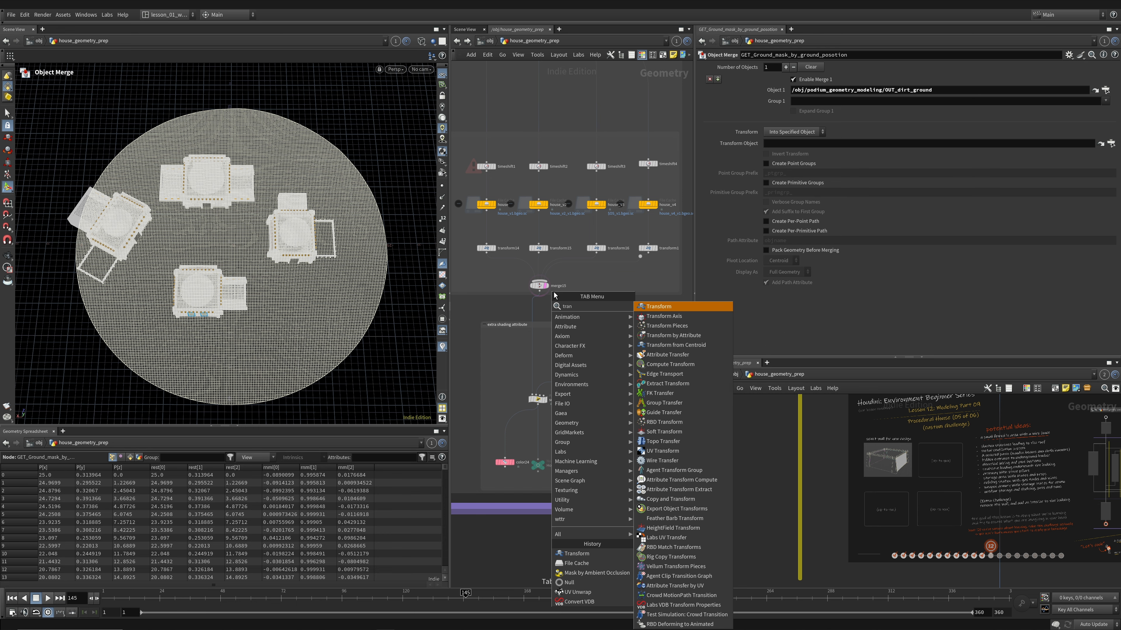
{"action": "key", "text": "Return"}
{"action": "scroll", "coordinate": [544, 308], "scroll_direction": "up", "scroll_amount": 3}
{"action": "left_click", "coordinate": [523, 316]}
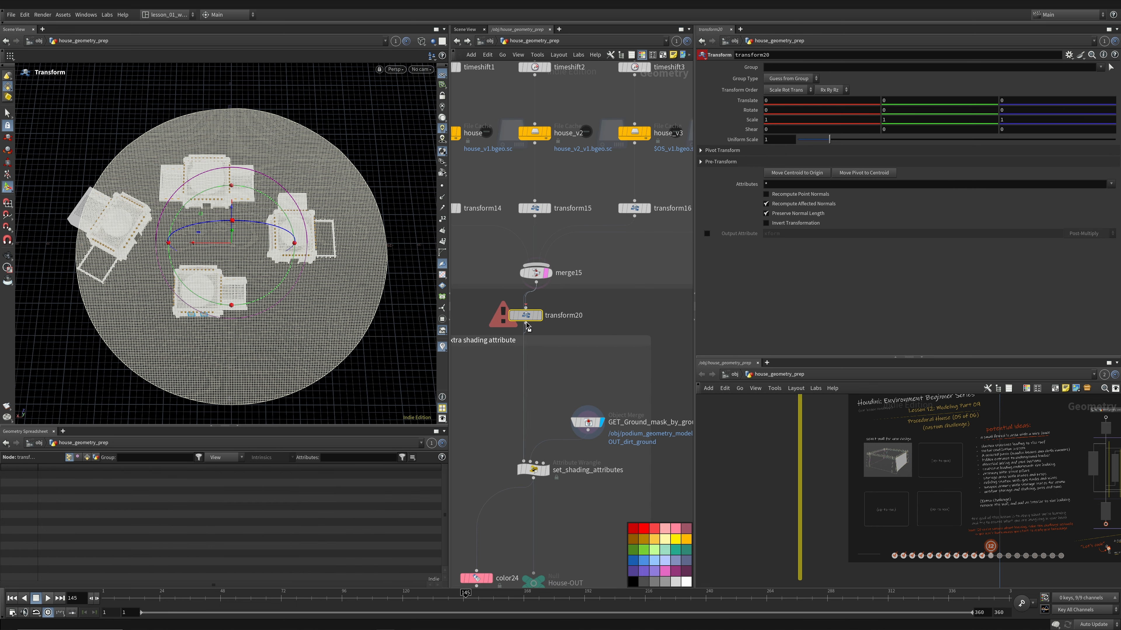
Step: Translate the merged houses about -4.63 in X and -2.09 in Z, display transform20 and compare its effect by toggling its bypass
{"action": "left_click_drag", "start_coordinate": [215, 223], "coordinate": [346, 183]}
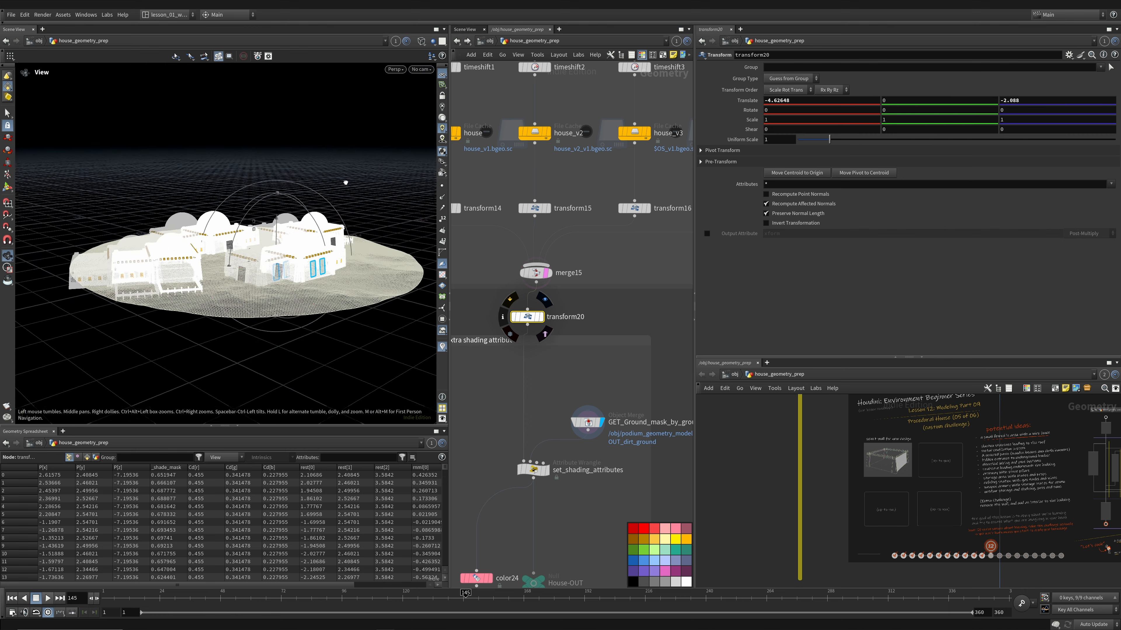
{"action": "key", "text": "Return"}
{"action": "scroll", "coordinate": [529, 318], "scroll_direction": "up", "scroll_amount": 2}
{"action": "left_click", "coordinate": [549, 297]}
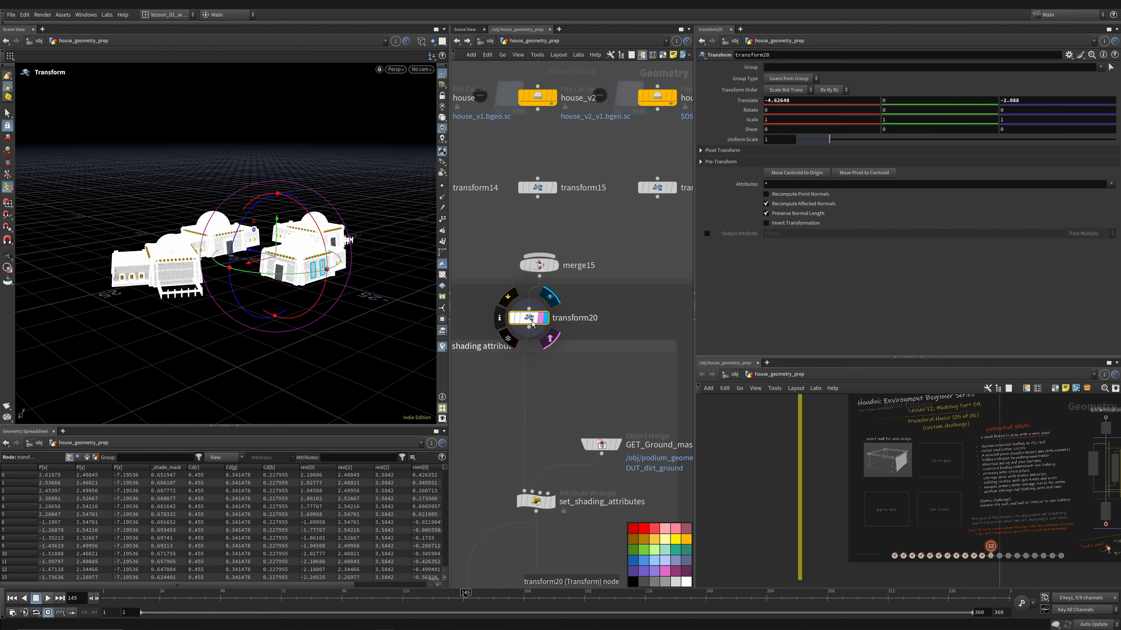
{"action": "left_click", "coordinate": [502, 299]}
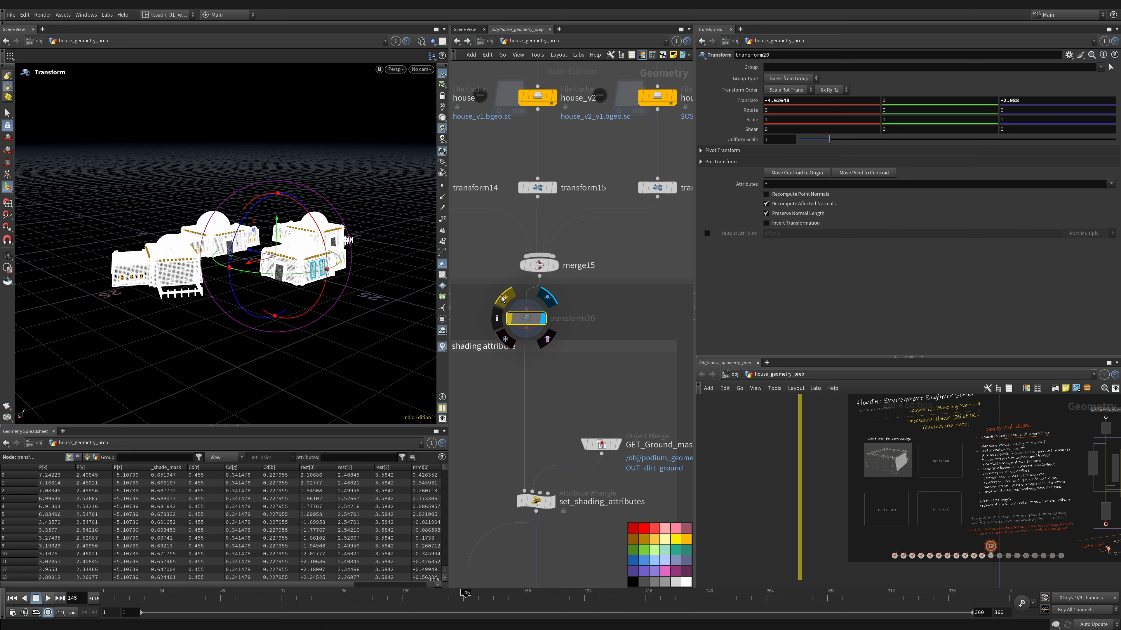
{"action": "left_click", "coordinate": [502, 299]}
{"action": "middle_click_drag", "start_coordinate": [503, 299], "coordinate": [493, 200]}
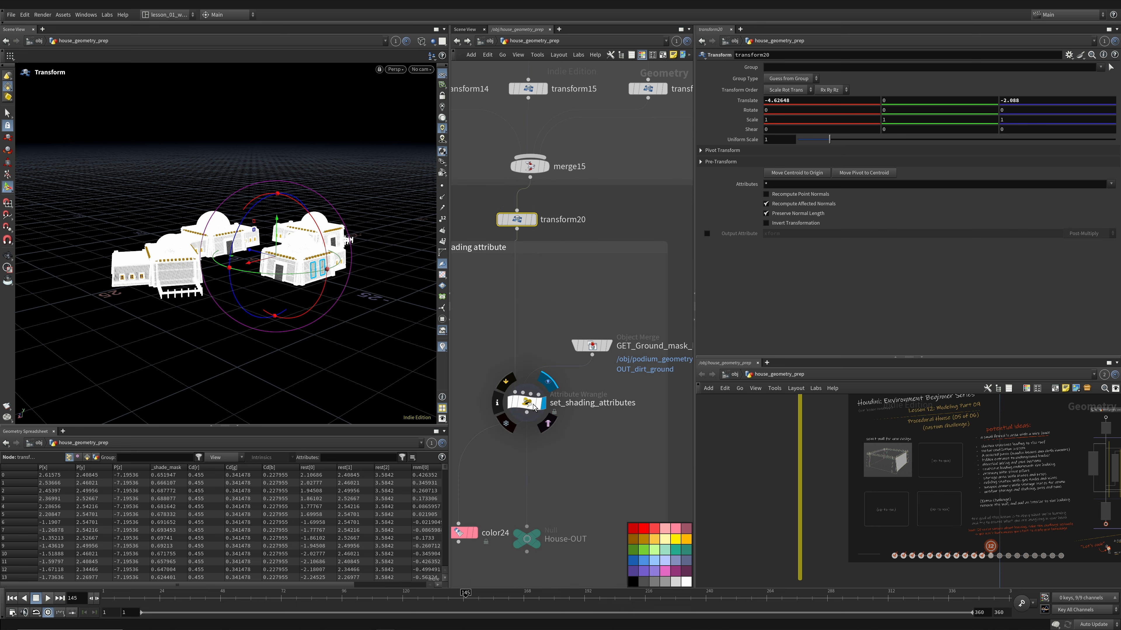
Step: Display set_shading_attributes in shaded mode, switch the display to the GET ground mask node, and widen the network pane
{"action": "left_click_drag", "start_coordinate": [257, 230], "coordinate": [265, 260], "text": "alt"}
{"action": "key", "text": "shift+w"}
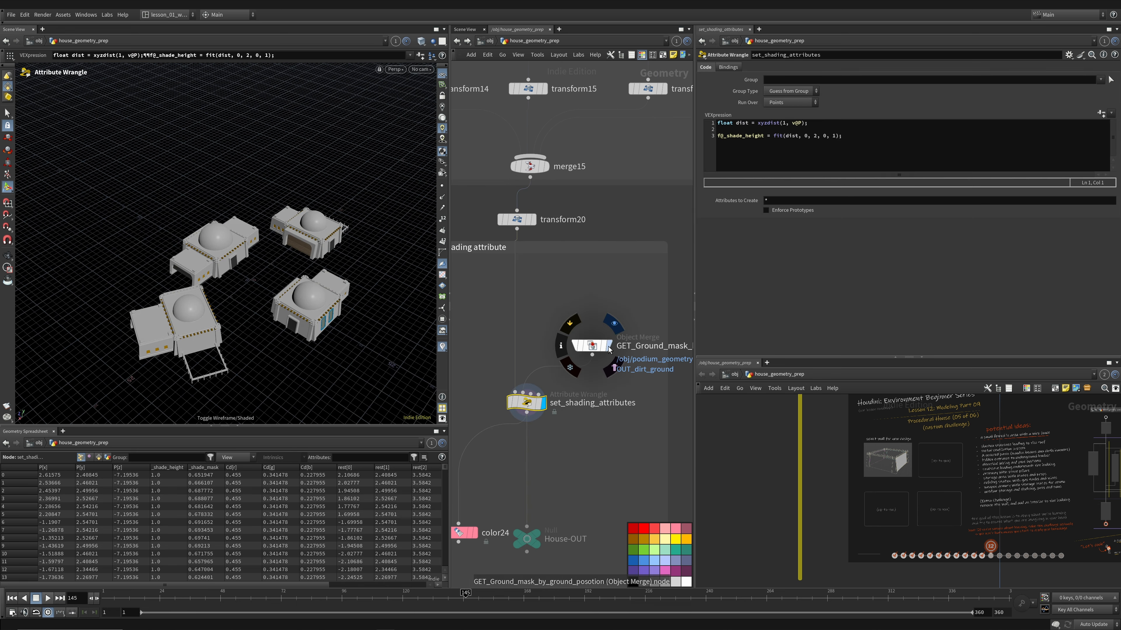
{"action": "left_click", "coordinate": [613, 326]}
{"action": "left_click", "coordinate": [695, 309]}
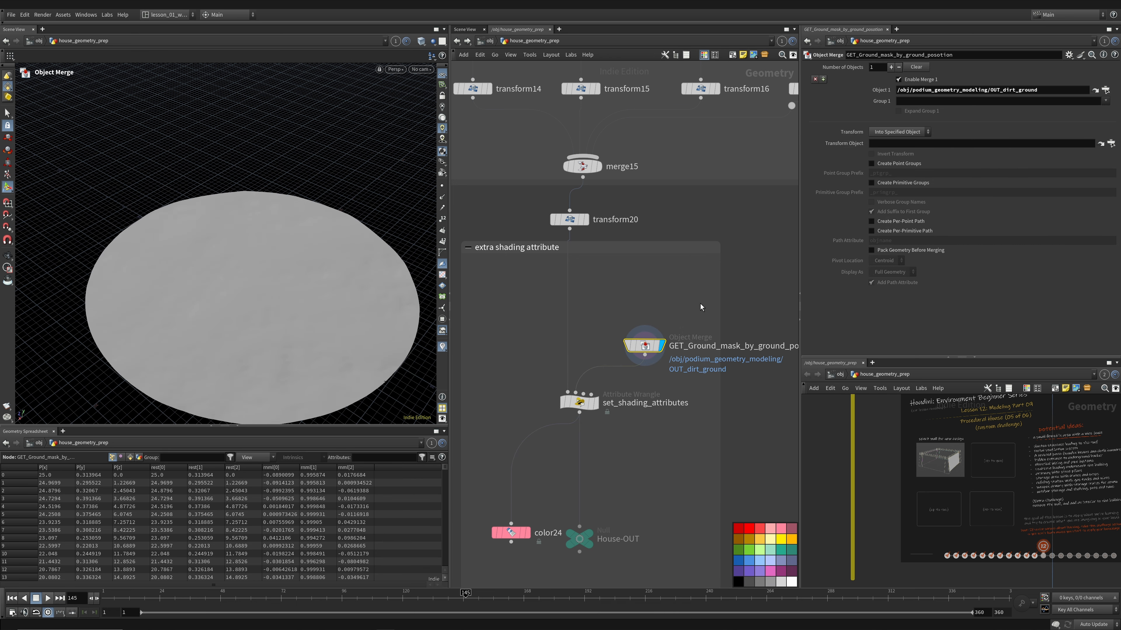
Step: Add a new Object Merge node beside the GET ground mask node
{"action": "key", "text": "Tab"}
{"action": "type", "text": "ob"}
{"action": "key", "text": "Return"}
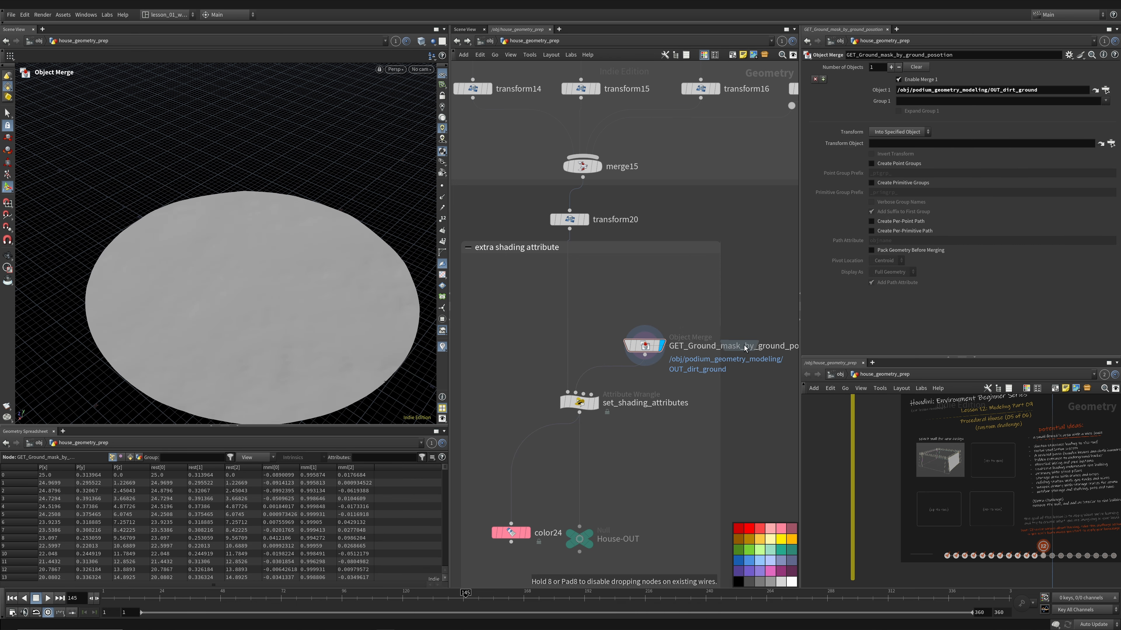
{"action": "left_click", "coordinate": [762, 349]}
{"action": "middle_click_drag", "start_coordinate": [647, 358], "coordinate": [555, 365]}
Step: Jump to the ground mask's source in podium_geometry_modeling and inspect OUT_podium_edge_rocks and OUT_dirt_ground
{"action": "left_click", "coordinate": [554, 360]}
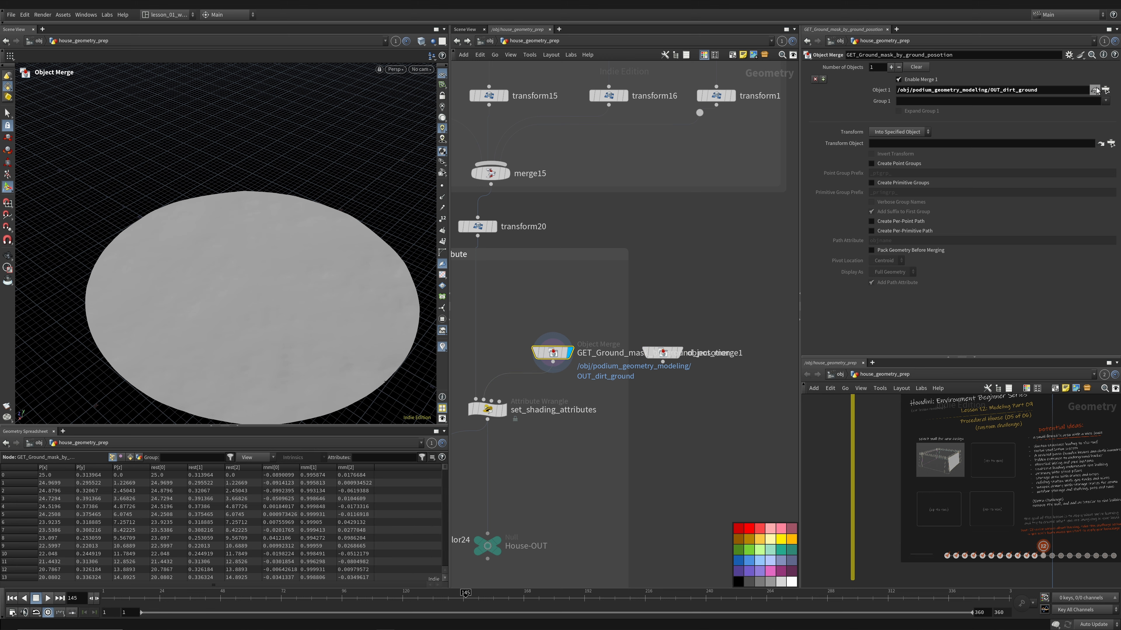
{"action": "left_click", "coordinate": [605, 376]}
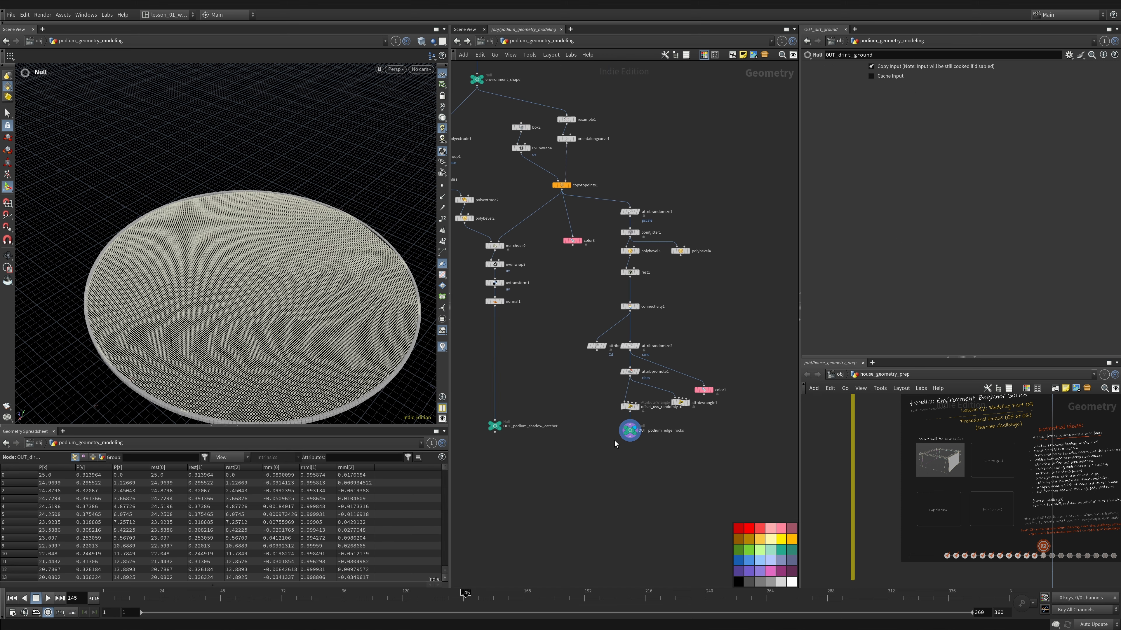
{"action": "left_click", "coordinate": [629, 430]}
{"action": "middle_click_drag", "start_coordinate": [530, 445], "coordinate": [642, 434]}
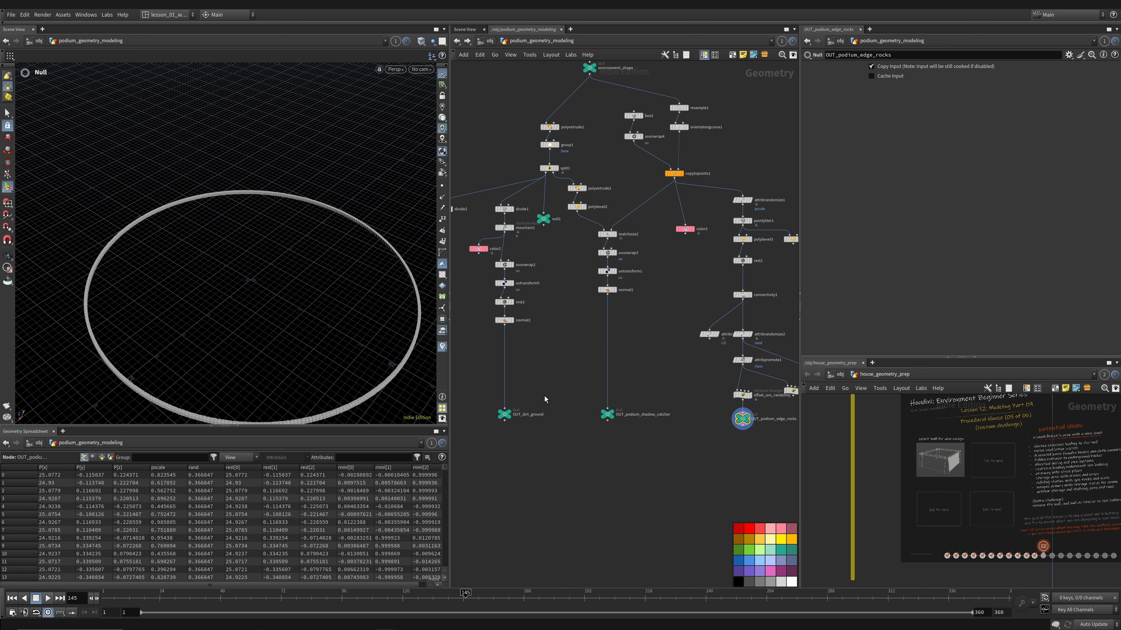
{"action": "left_click", "coordinate": [503, 413]}
{"action": "key", "text": "w"}
{"action": "mouse_move", "coordinate": [301, 290]}
{"action": "left_mouse_down", "text": "alt"}
{"action": "mouse_move", "coordinate": [282, 316]}
{"action": "mouse_move", "coordinate": [370, 288]}
{"action": "left_mouse_up", "text": "alt"}
{"action": "scroll", "coordinate": [287, 334], "scroll_direction": "up", "scroll_amount": 3}
{"action": "key", "text": "w"}
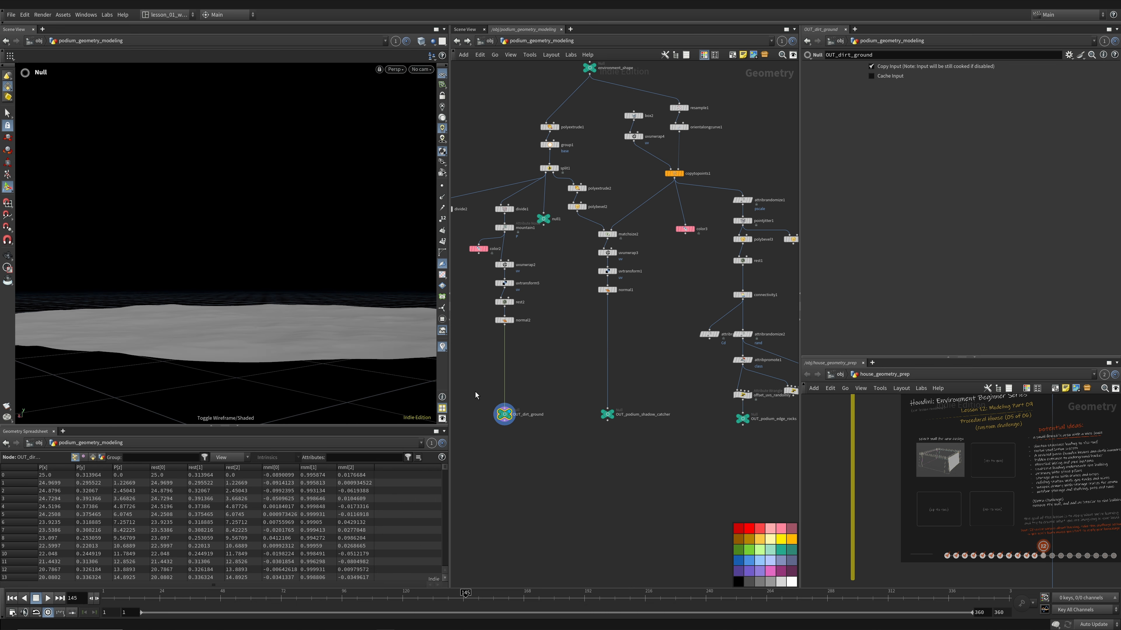
Step: Save the scene file and examine the OUT_dirt_ground surface from several angles
{"action": "key", "text": "ctrl+c"}
{"action": "key", "text": "ctrl+s"}
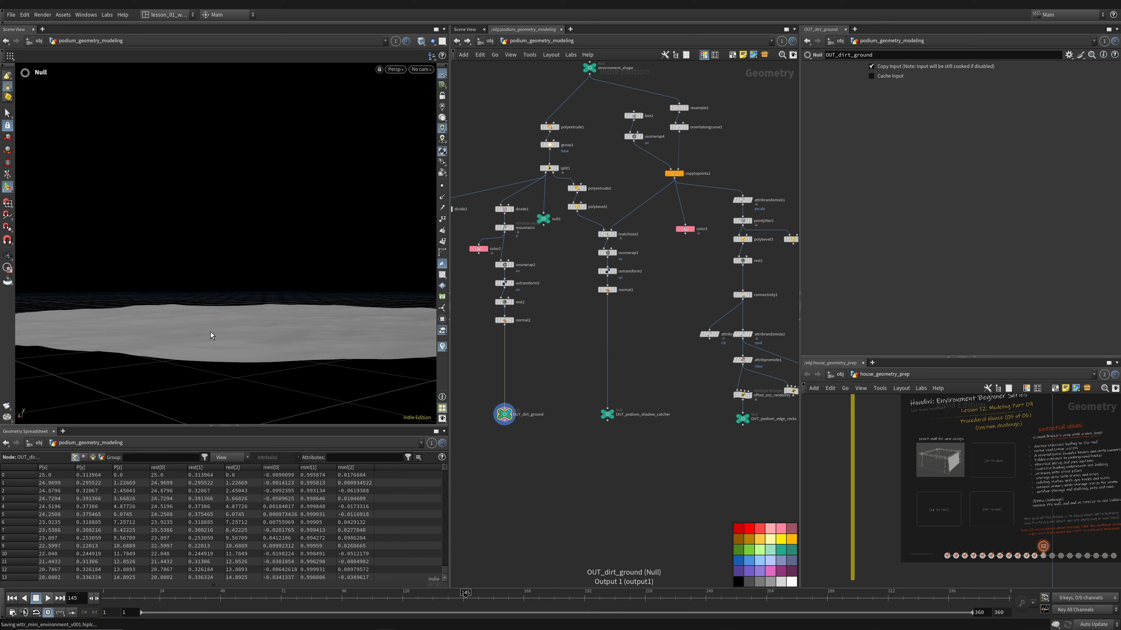
{"action": "scroll", "coordinate": [275, 320], "scroll_direction": "up", "scroll_amount": 5}
{"action": "middle_click_drag", "start_coordinate": [312, 335], "coordinate": [320, 278], "text": "alt"}
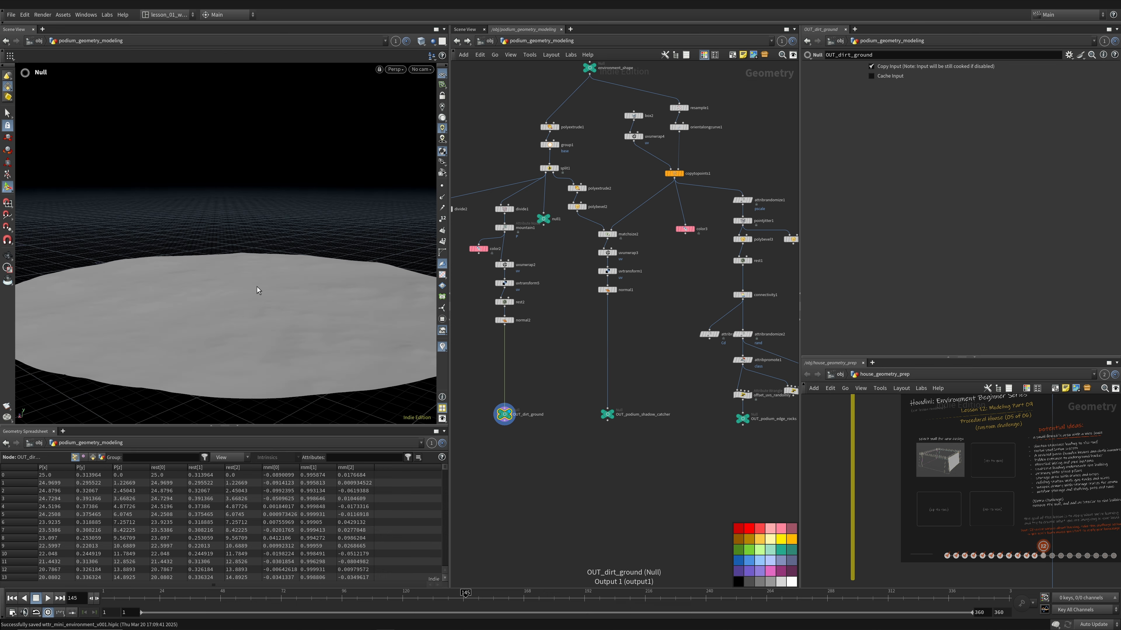
{"action": "left_click_drag", "start_coordinate": [257, 287], "coordinate": [233, 291], "text": "alt"}
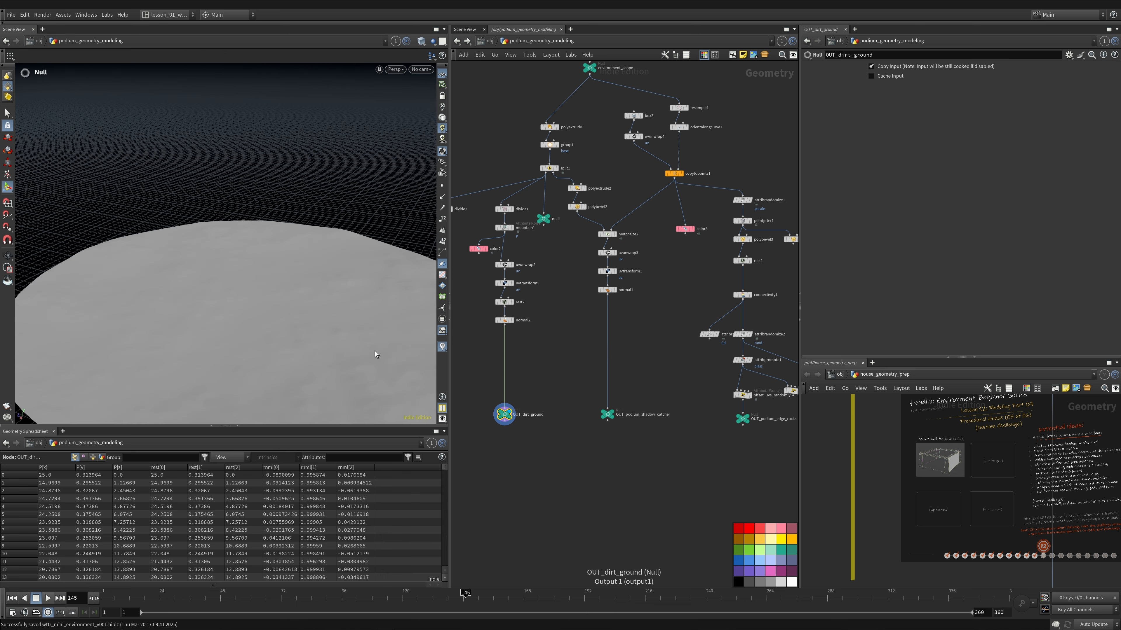
Step: Copy the OUT_dirt_ground null node and return to house_geometry_prep
{"action": "middle_click_drag", "start_coordinate": [573, 333], "coordinate": [578, 355]}
{"action": "left_click_drag", "start_coordinate": [485, 398], "coordinate": [535, 487]}
{"action": "key", "text": "ctrl+c"}
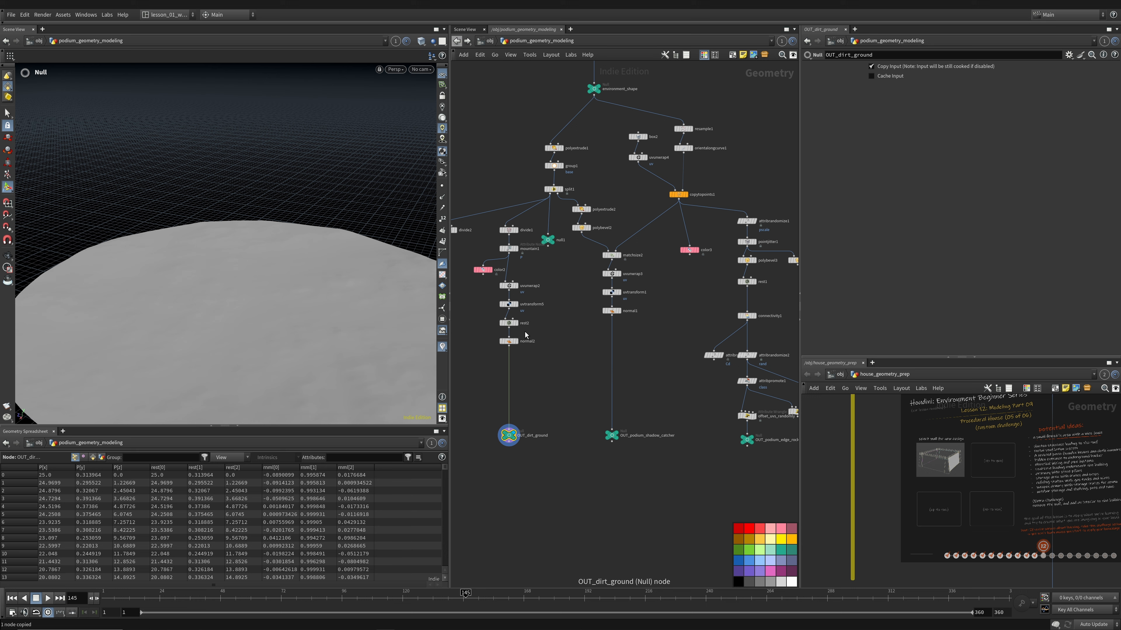
{"action": "left_click", "coordinate": [460, 37]}
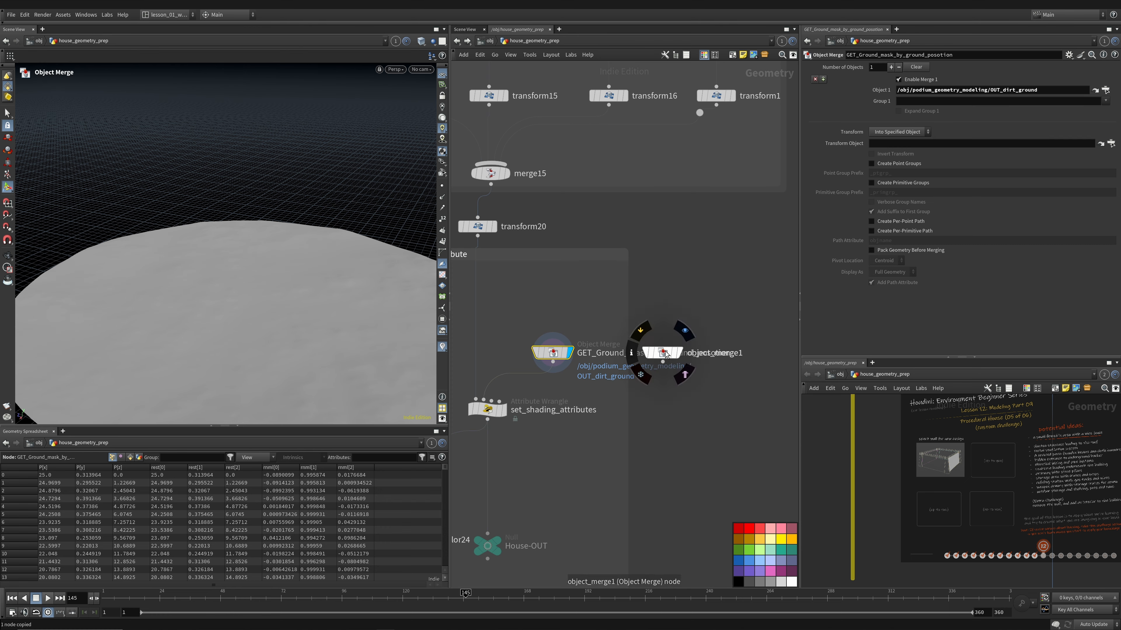
Step: Display the new Object Merge node and paste /obj/podium_geometry_modeling/OUT_dirt_ground as its Object 1 path
{"action": "left_click_drag", "start_coordinate": [665, 353], "coordinate": [688, 352]}
{"action": "left_click", "coordinate": [701, 351]}
{"action": "left_click", "coordinate": [702, 353]}
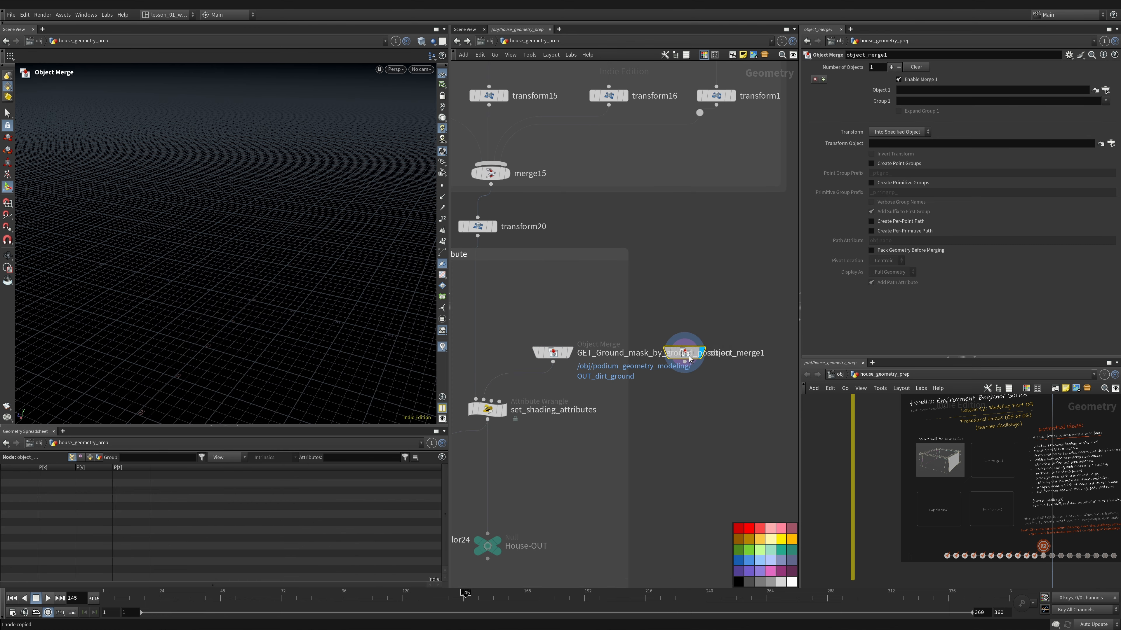
{"action": "left_click", "coordinate": [925, 92]}
{"action": "key", "text": "ctrl+v"}
{"action": "key", "text": "Return"}
Step: Wire object_merge1 into the second input of set_shading_attributes in place of the GET ground mask node, and display the wrangle
{"action": "left_click_drag", "start_coordinate": [696, 347], "coordinate": [730, 348]}
{"action": "left_click_drag", "start_coordinate": [298, 311], "coordinate": [298, 301], "text": "alt"}
{"action": "right_click_drag", "start_coordinate": [298, 302], "coordinate": [280, 247], "text": "alt"}
{"action": "key", "text": "shift+w"}
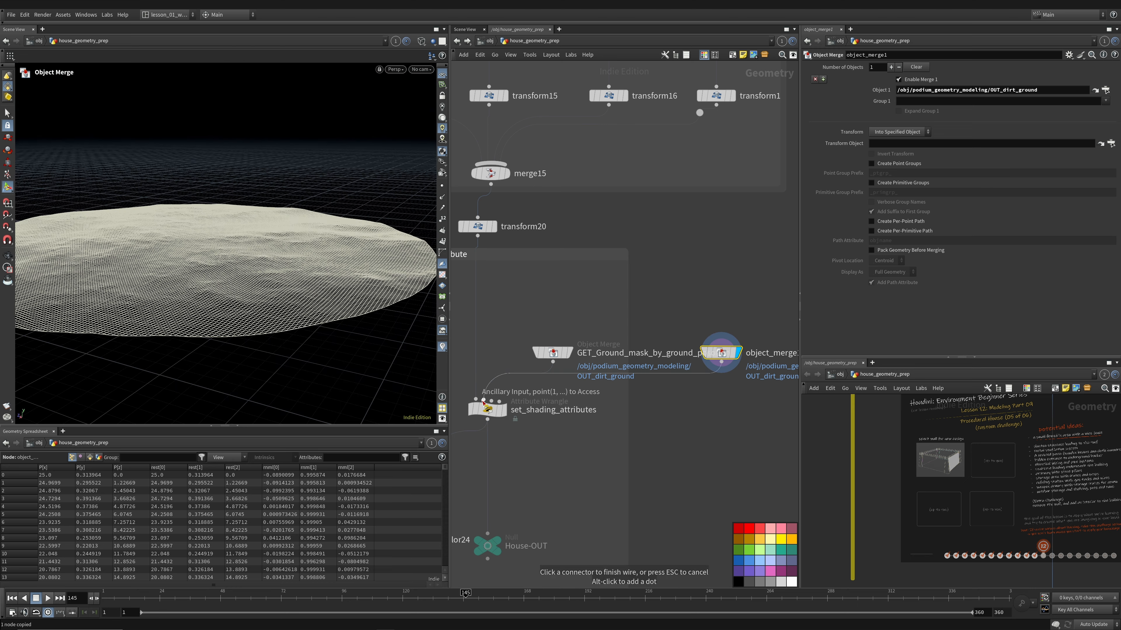
{"action": "left_click", "coordinate": [563, 350]}
{"action": "left_click_drag", "start_coordinate": [562, 348], "coordinate": [583, 316]}
{"action": "left_click", "coordinate": [502, 409]}
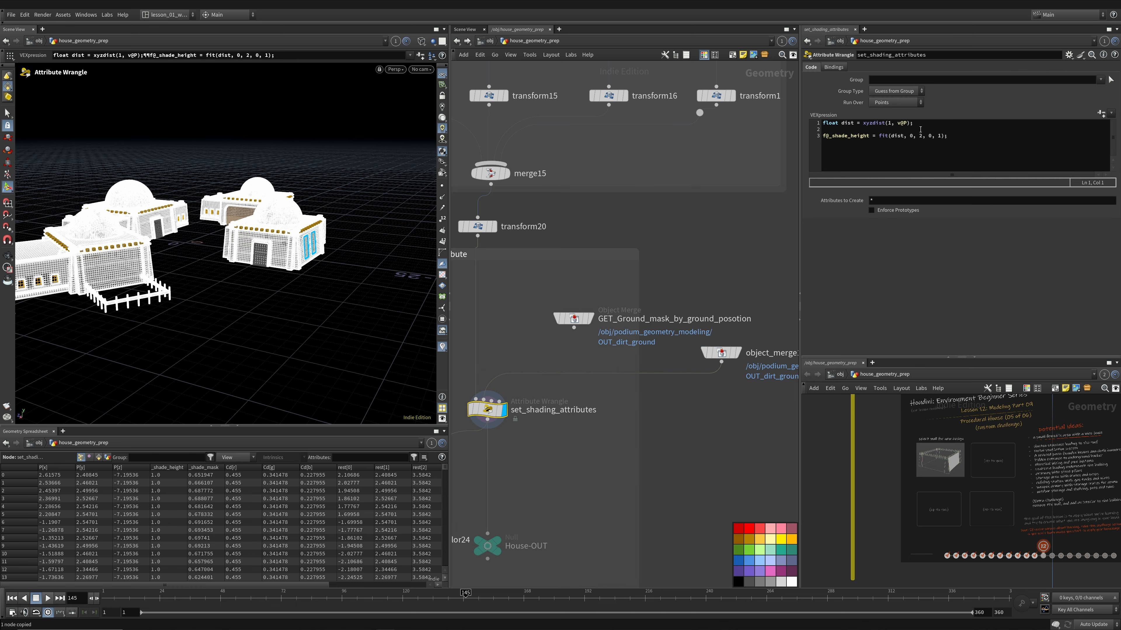
Step: Review the wrangle's xyzdist distance line and its fit line for _shade_height while examining the shaded houses
{"action": "left_click_drag", "start_coordinate": [917, 124], "coordinate": [862, 124]}
{"action": "left_click_drag", "start_coordinate": [202, 250], "coordinate": [141, 253], "text": "alt"}
{"action": "key", "text": "w"}
{"action": "left_click_drag", "start_coordinate": [248, 265], "coordinate": [199, 267], "text": "alt"}
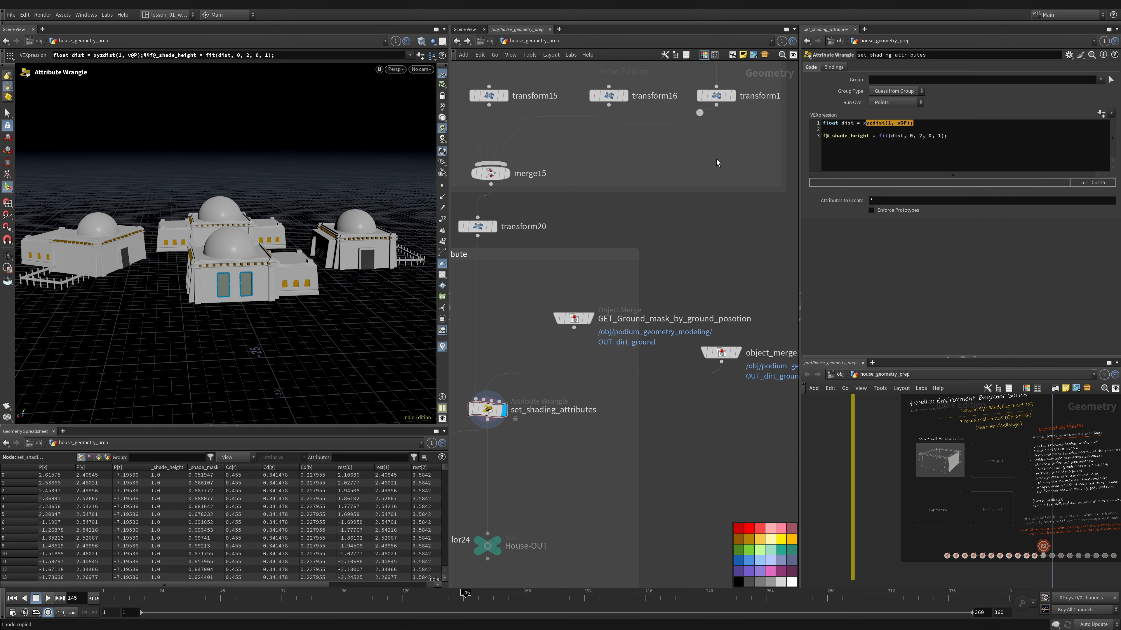
{"action": "middle_click_drag", "start_coordinate": [518, 320], "coordinate": [552, 351]}
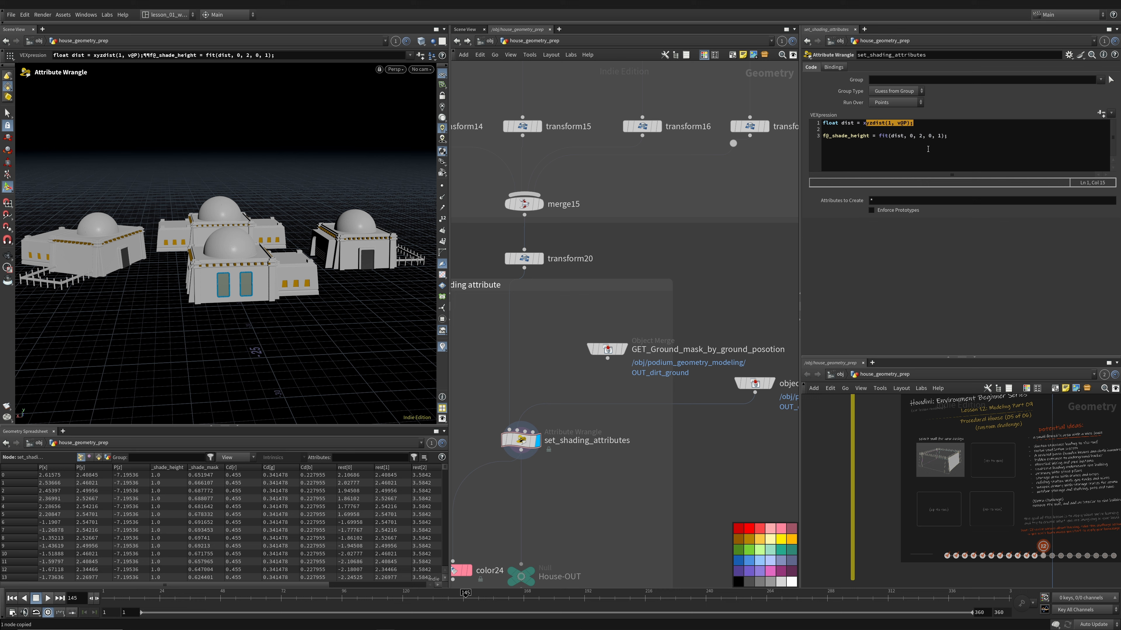
{"action": "left_click_drag", "start_coordinate": [927, 149], "coordinate": [790, 141]}
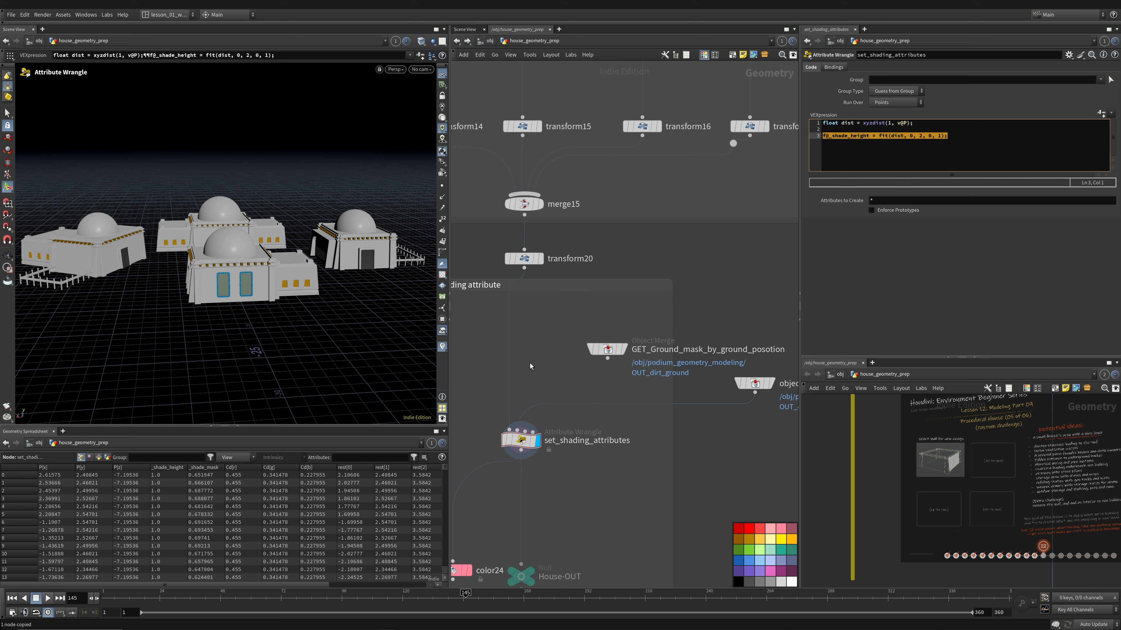
{"action": "left_click_drag", "start_coordinate": [260, 318], "coordinate": [306, 293], "text": "alt"}
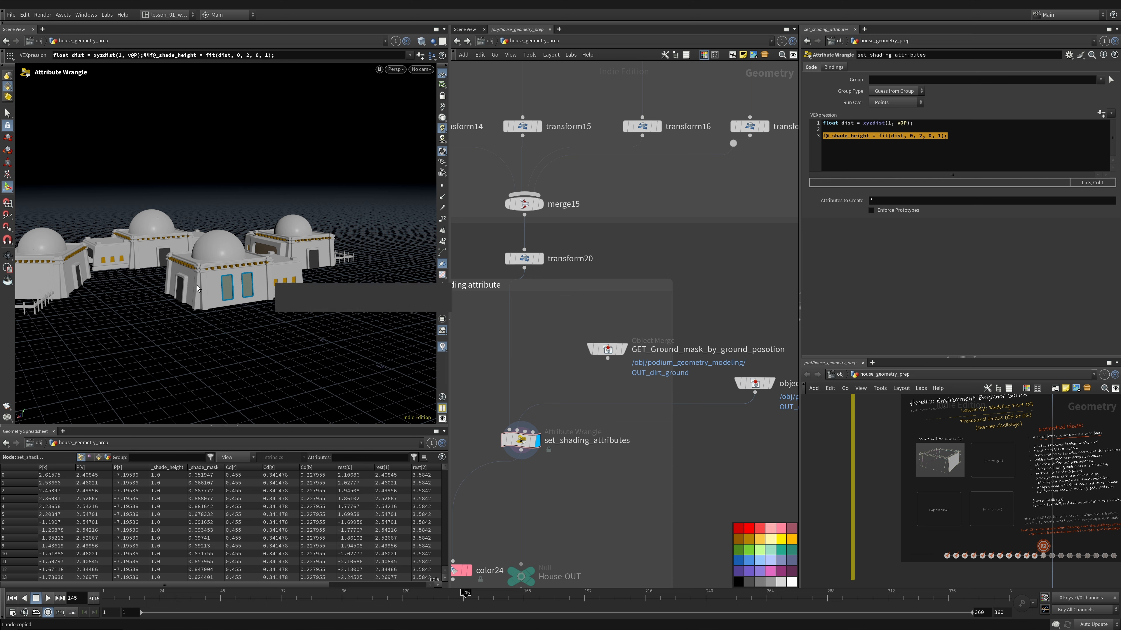
{"action": "right_click_drag", "start_coordinate": [206, 275], "coordinate": [228, 305], "text": "alt"}
Step: Display the color24 node and view the height mask at the base of the houses
{"action": "middle_click_drag", "start_coordinate": [557, 413], "coordinate": [633, 340]}
{"action": "left_click_drag", "start_coordinate": [529, 498], "coordinate": [525, 485]}
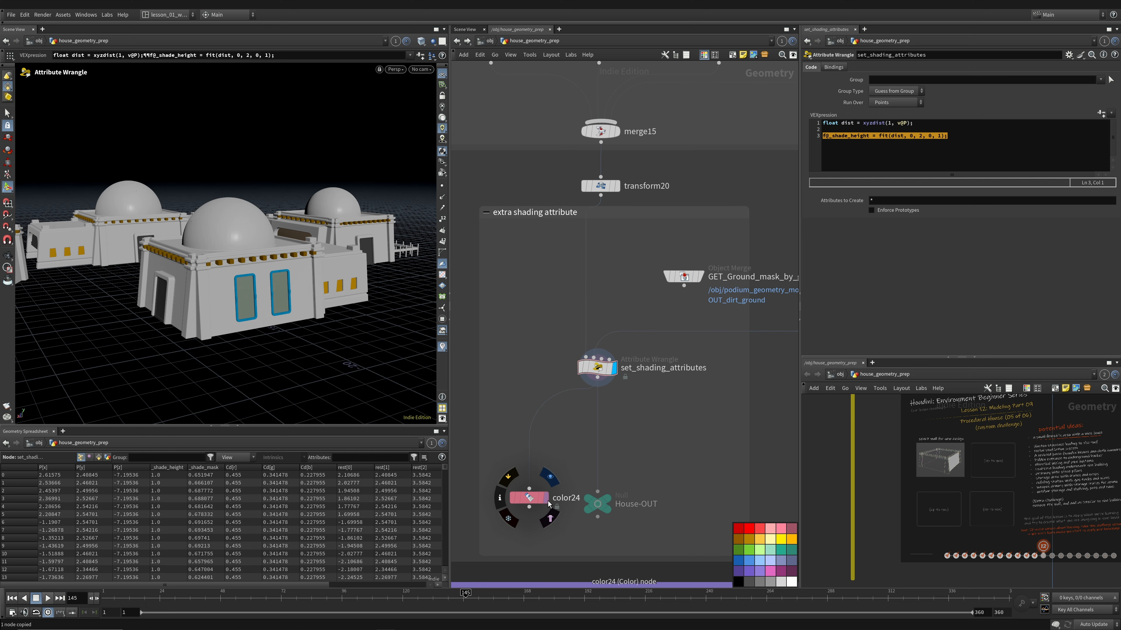
{"action": "left_click", "coordinate": [542, 484]}
{"action": "left_click_drag", "start_coordinate": [179, 310], "coordinate": [272, 277], "text": "alt"}
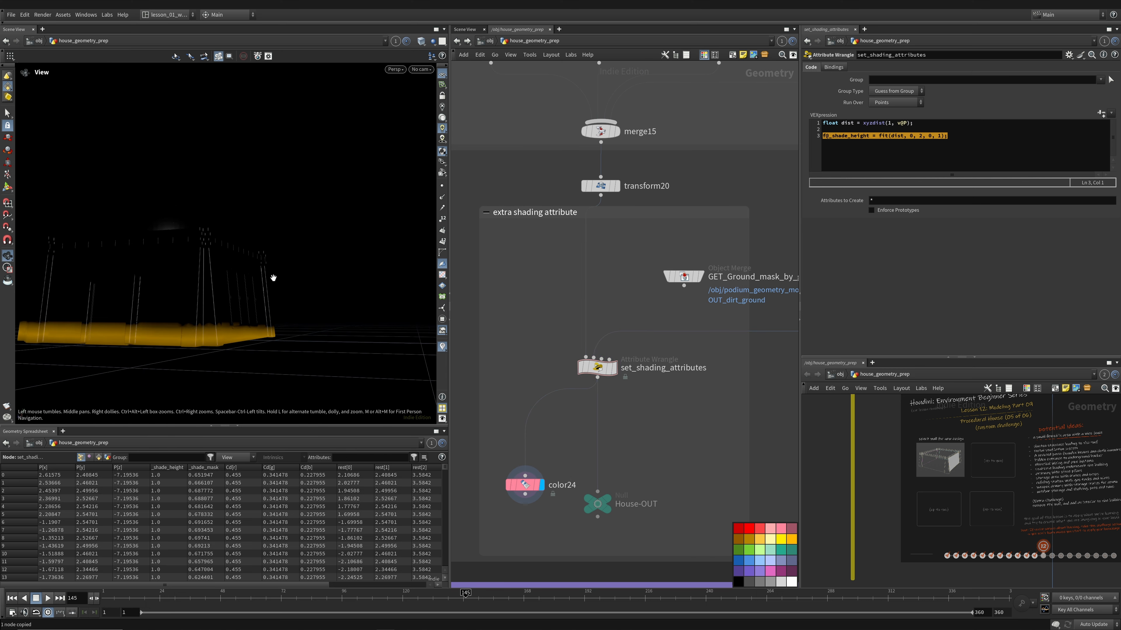
Step: Show object_merge1 as a template and examine how the height mask meets the ground surface
{"action": "middle_click_drag", "start_coordinate": [648, 310], "coordinate": [648, 321]}
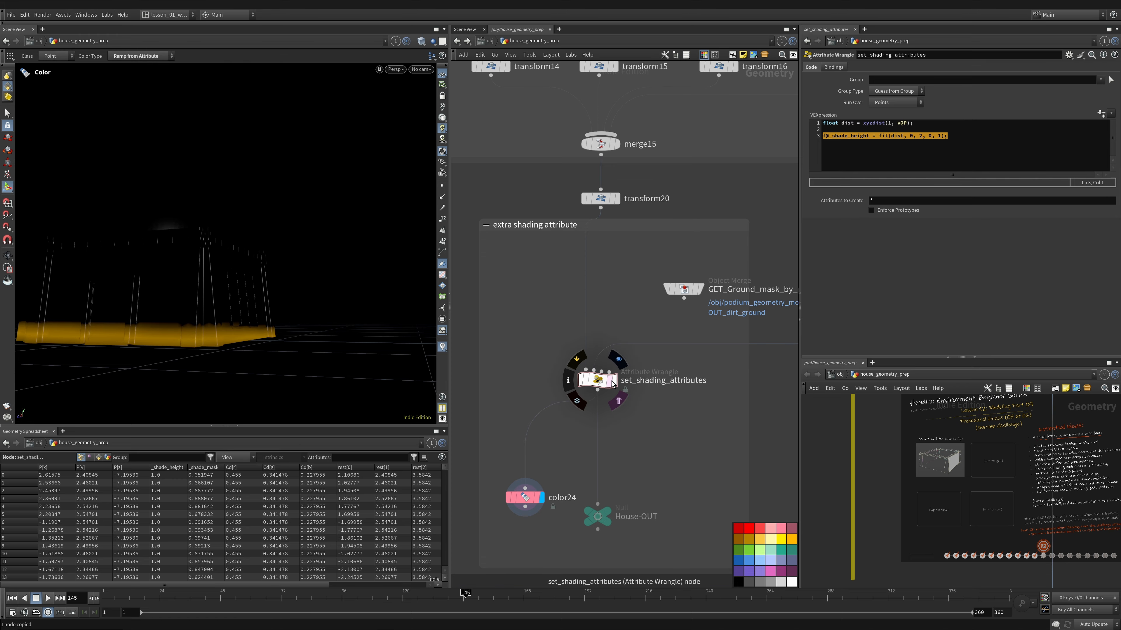
{"action": "left_click", "coordinate": [609, 381]}
{"action": "left_click_drag", "start_coordinate": [173, 294], "coordinate": [176, 312], "text": "alt"}
{"action": "middle_click_drag", "start_coordinate": [702, 333], "coordinate": [458, 360]}
{"action": "left_click", "coordinate": [599, 353]}
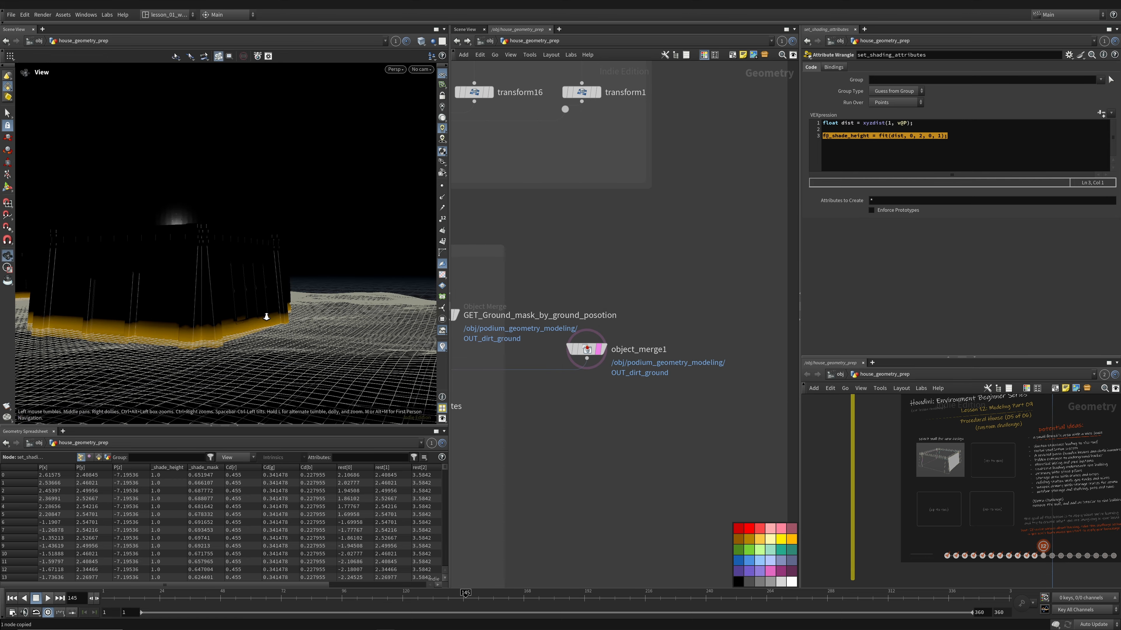
{"action": "scroll", "coordinate": [268, 318], "scroll_direction": "up", "scroll_amount": 3}
{"action": "left_click_drag", "start_coordinate": [268, 318], "coordinate": [308, 278], "text": "alt"}
Step: Highlight the maximum distance value 2 in the wrangle's fit line, and open color24's ramp parameters
{"action": "left_click", "coordinate": [931, 136]}
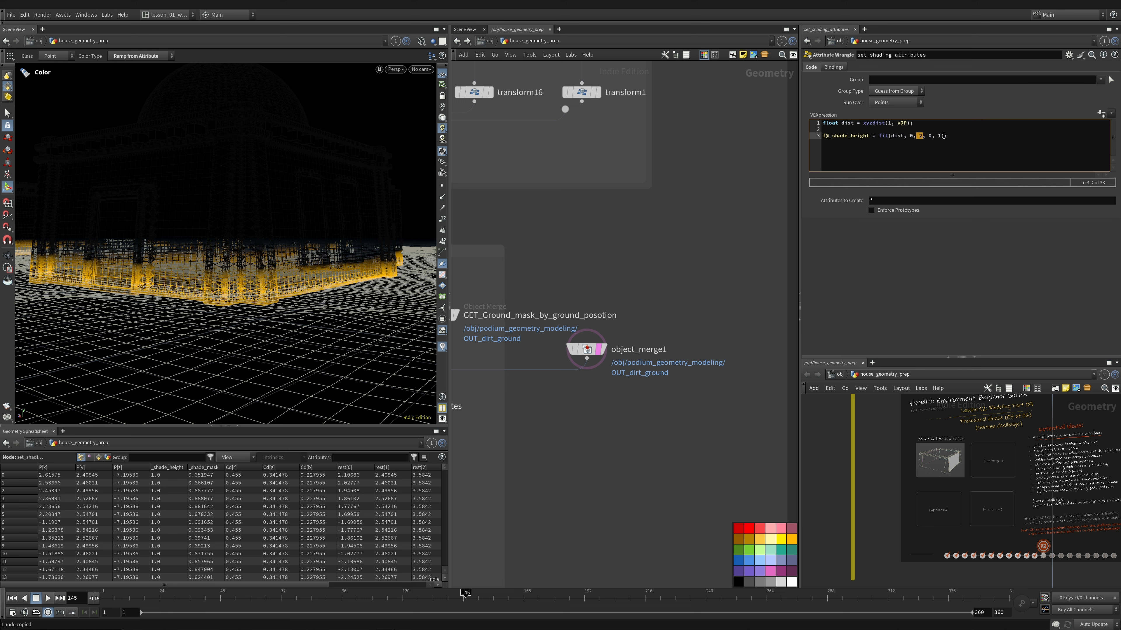
{"action": "key", "text": "shift+w"}
{"action": "middle_click_drag", "start_coordinate": [465, 466], "coordinate": [766, 370]}
{"action": "scroll", "coordinate": [766, 369], "scroll_direction": "down", "scroll_amount": 1}
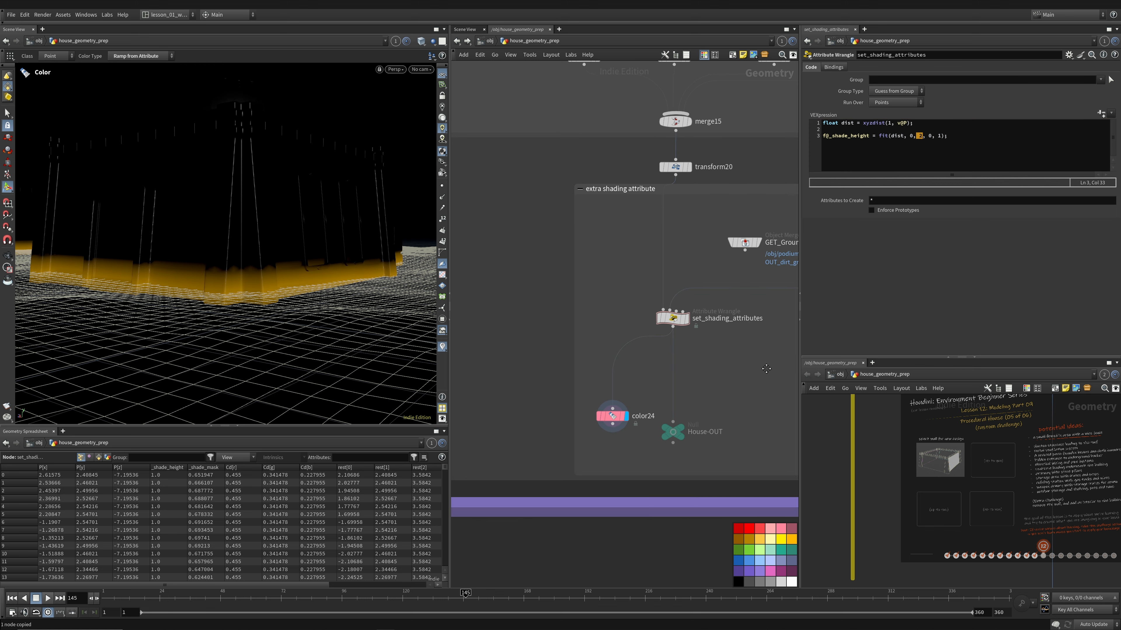
{"action": "scroll", "coordinate": [684, 474], "scroll_direction": "up", "scroll_amount": 2}
{"action": "left_click", "coordinate": [580, 389]}
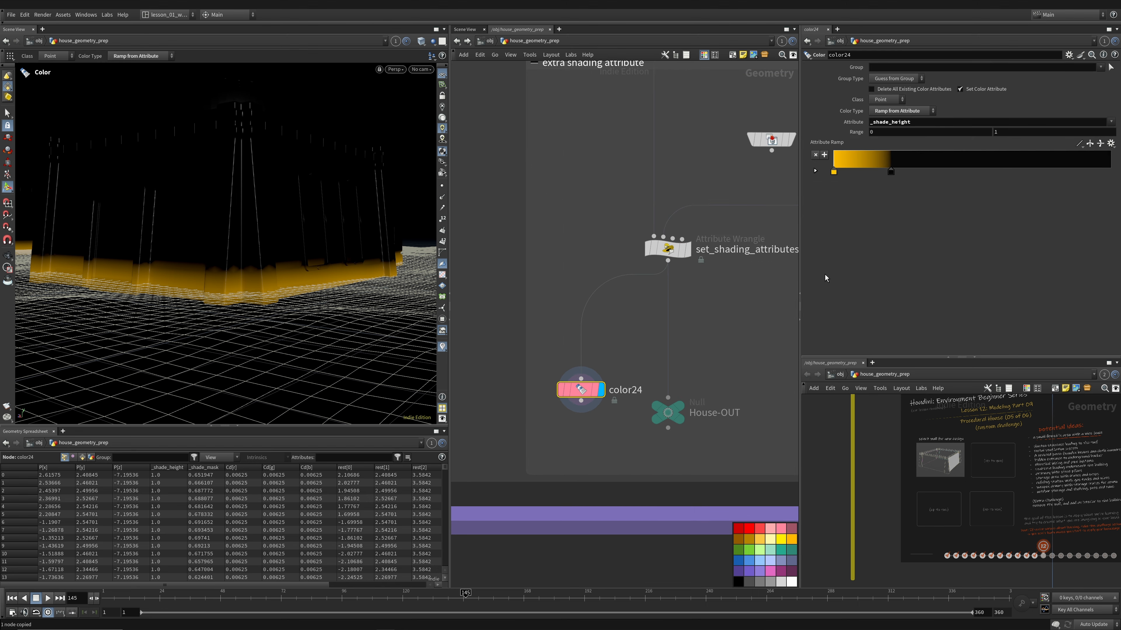
Step: Add an Attribute Wrangle beside set_shading_attributes, feed transform20's output into its first input, and display it
{"action": "left_click_drag", "start_coordinate": [244, 297], "coordinate": [229, 291], "text": "alt"}
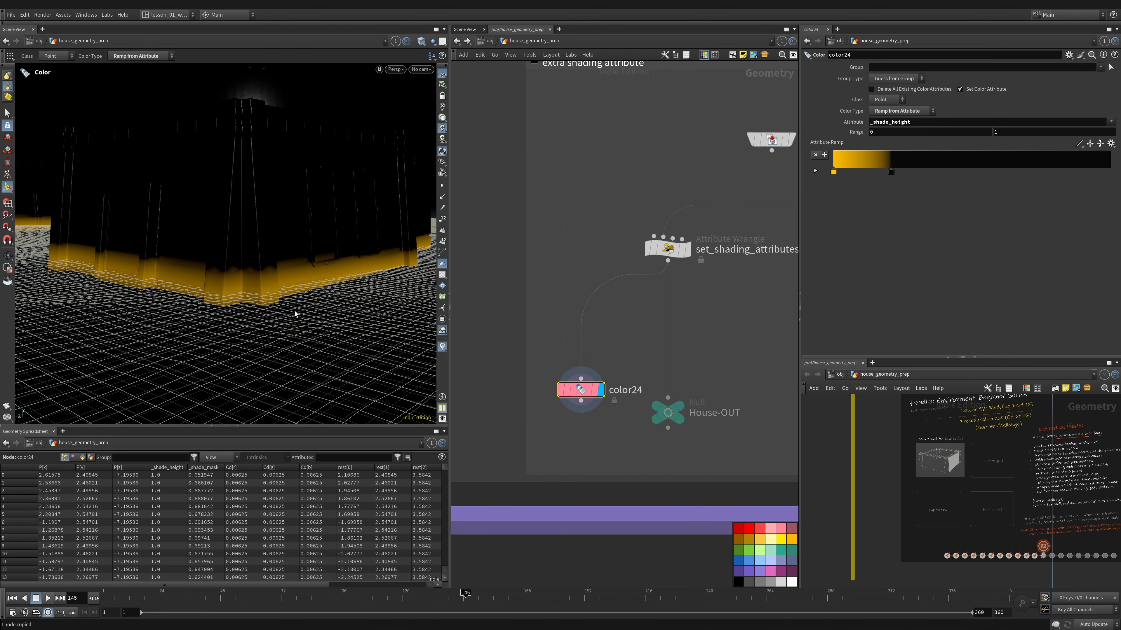
{"action": "middle_click_drag", "start_coordinate": [667, 249], "coordinate": [638, 263]}
{"action": "left_click", "coordinate": [638, 263]}
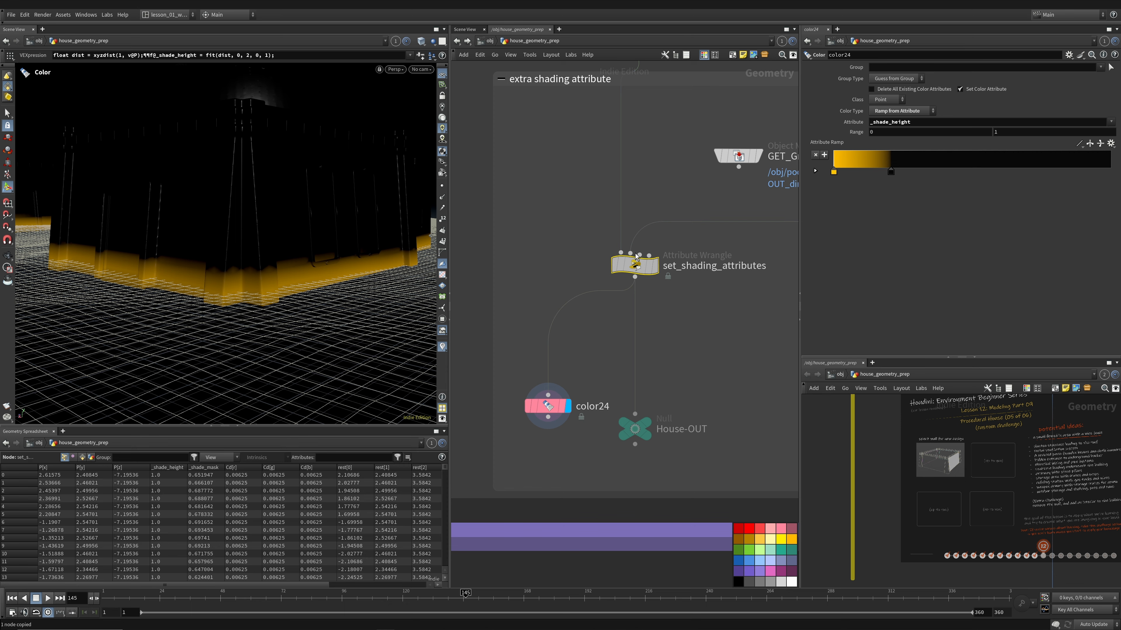
{"action": "middle_click_drag", "start_coordinate": [549, 230], "coordinate": [552, 278]}
{"action": "left_click", "coordinate": [552, 276]}
{"action": "key", "text": "Tab"}
{"action": "type", "text": "wran"}
{"action": "key", "text": "Return"}
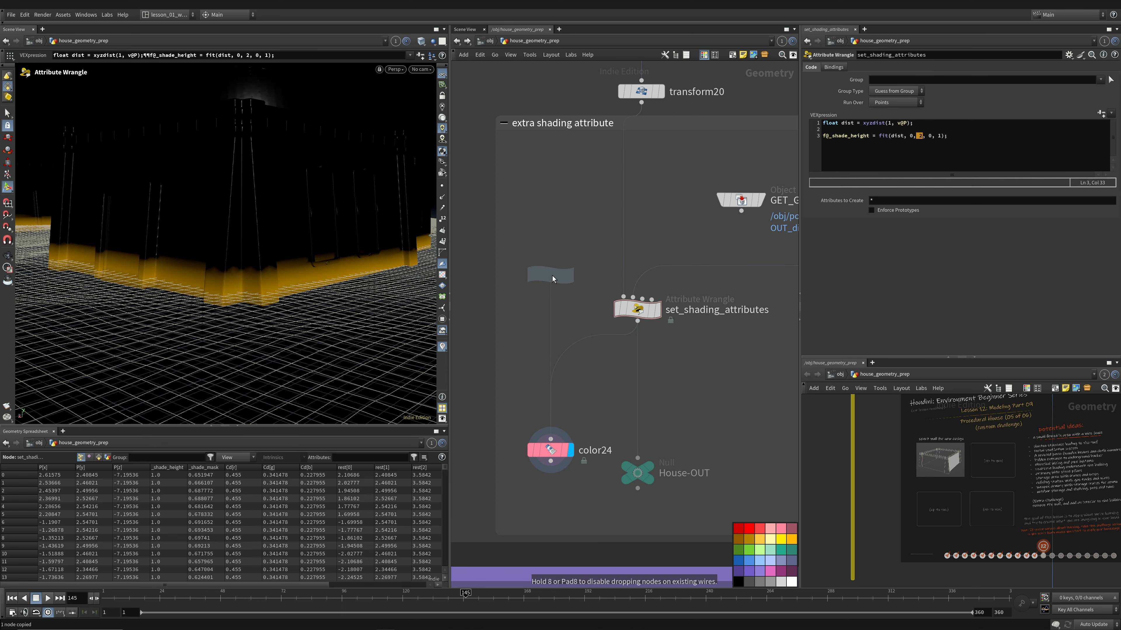
{"action": "left_click", "coordinate": [536, 300]}
{"action": "left_click_drag", "start_coordinate": [535, 301], "coordinate": [641, 105]}
{"action": "left_click", "coordinate": [558, 320]}
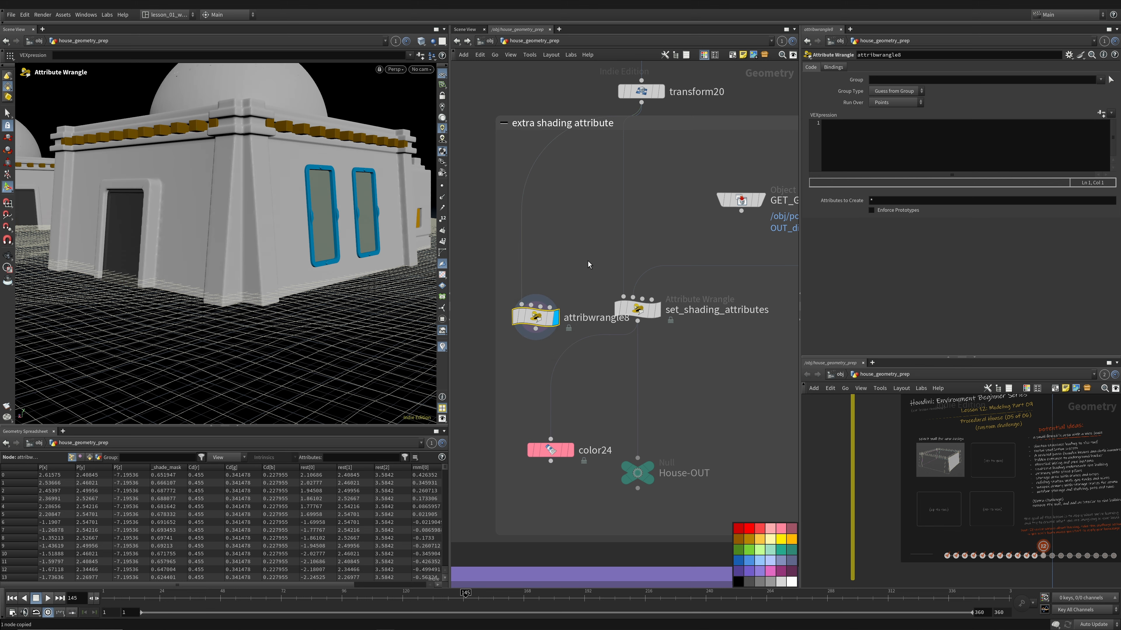
{"action": "left_click", "coordinate": [532, 306]}
{"action": "middle_click_drag", "start_coordinate": [617, 282], "coordinate": [581, 259]}
{"action": "left_click", "coordinate": [770, 275]}
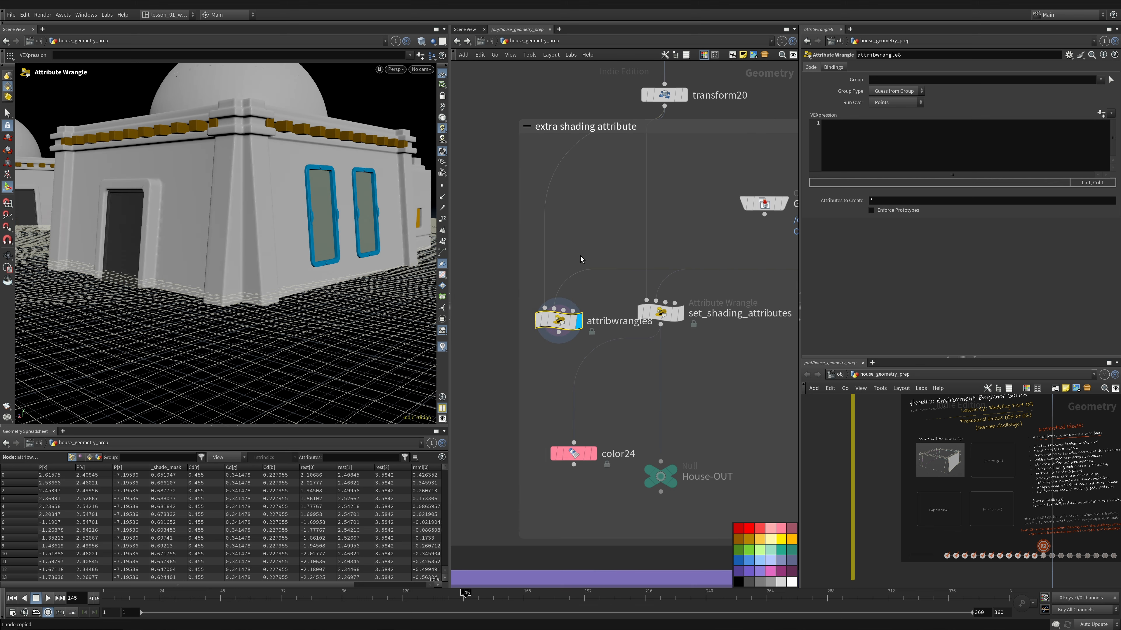
{"action": "left_click", "coordinate": [837, 145]}
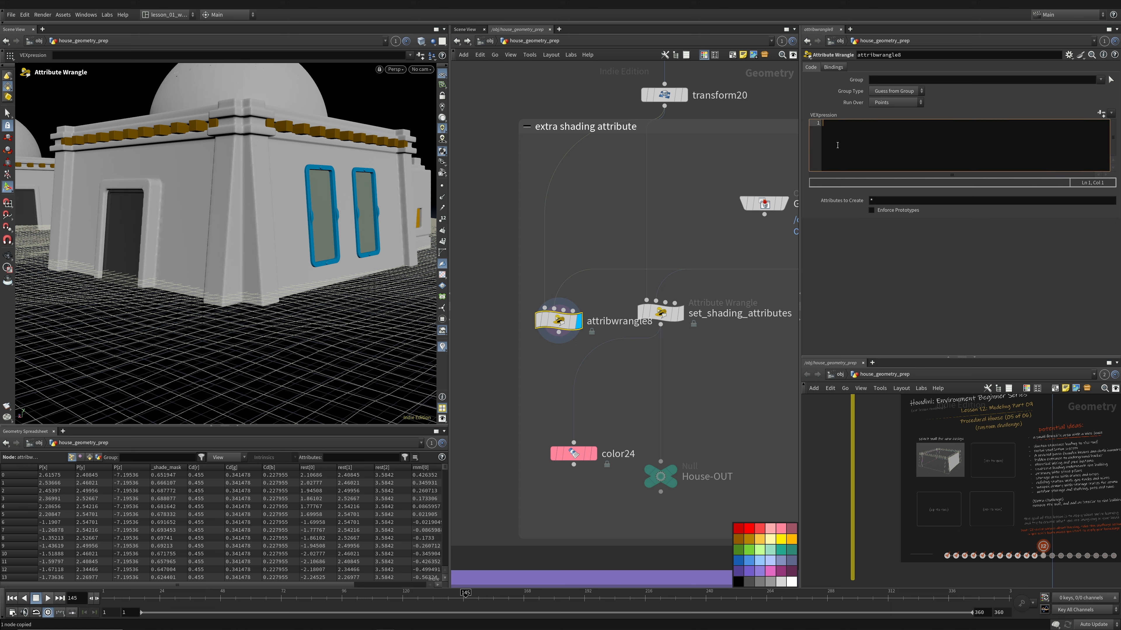
{"action": "middle_click_drag", "start_coordinate": [689, 274], "coordinate": [603, 326]}
{"action": "key", "text": "y"}
{"action": "left_click_drag", "start_coordinate": [525, 306], "coordinate": [545, 334]}
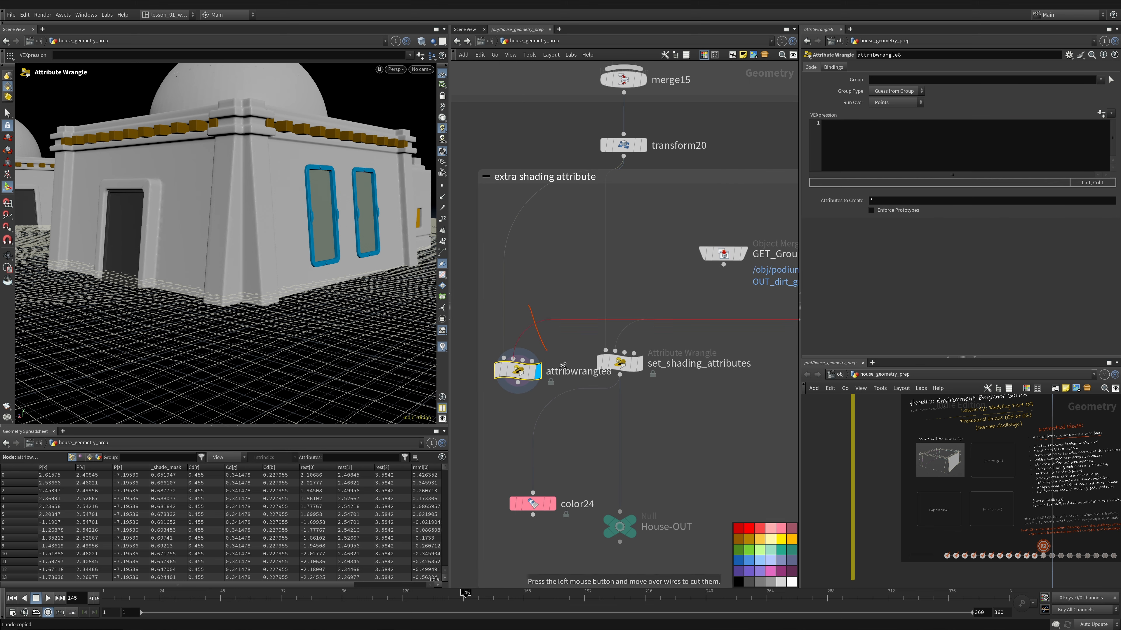
Step: Wire the ground object merge's output into the fourth input of attribwrangle8
{"action": "middle_click_drag", "start_coordinate": [545, 333], "coordinate": [515, 310]}
{"action": "left_click", "coordinate": [484, 336]}
{"action": "middle_click_drag", "start_coordinate": [643, 340], "coordinate": [462, 361]}
{"action": "left_click", "coordinate": [692, 313]}
{"action": "middle_click_drag", "start_coordinate": [608, 341], "coordinate": [828, 242]}
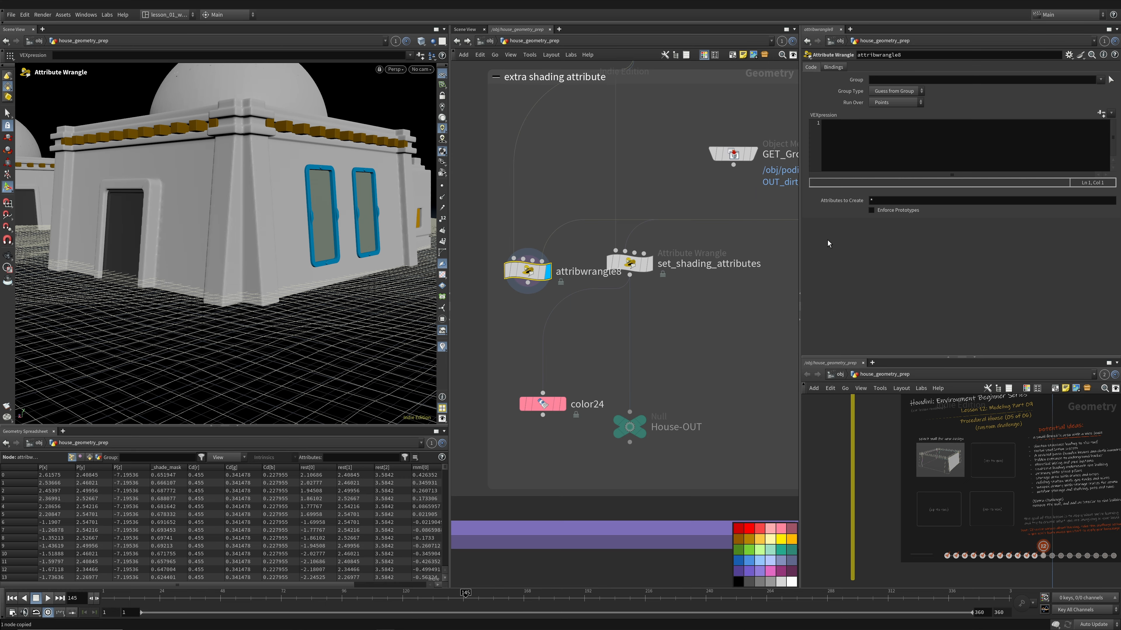
Step: Review the xyzdist and fit code in set_shading_attributes for reference, and reselect attribwrangle8
{"action": "left_click_drag", "start_coordinate": [628, 264], "coordinate": [628, 280]}
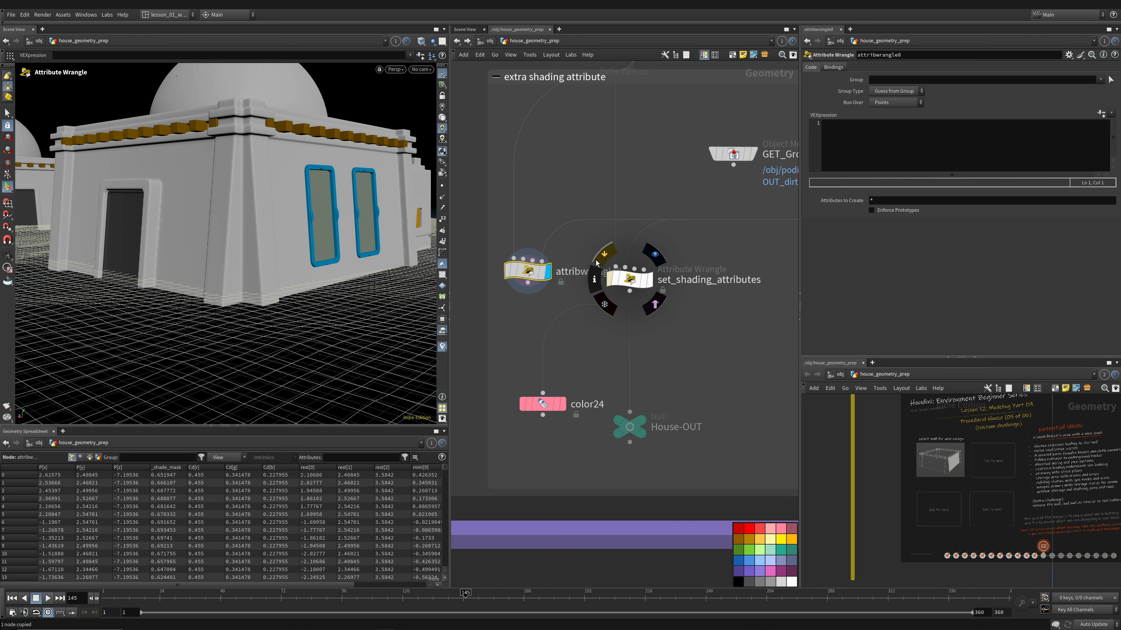
{"action": "left_click", "coordinate": [636, 282]}
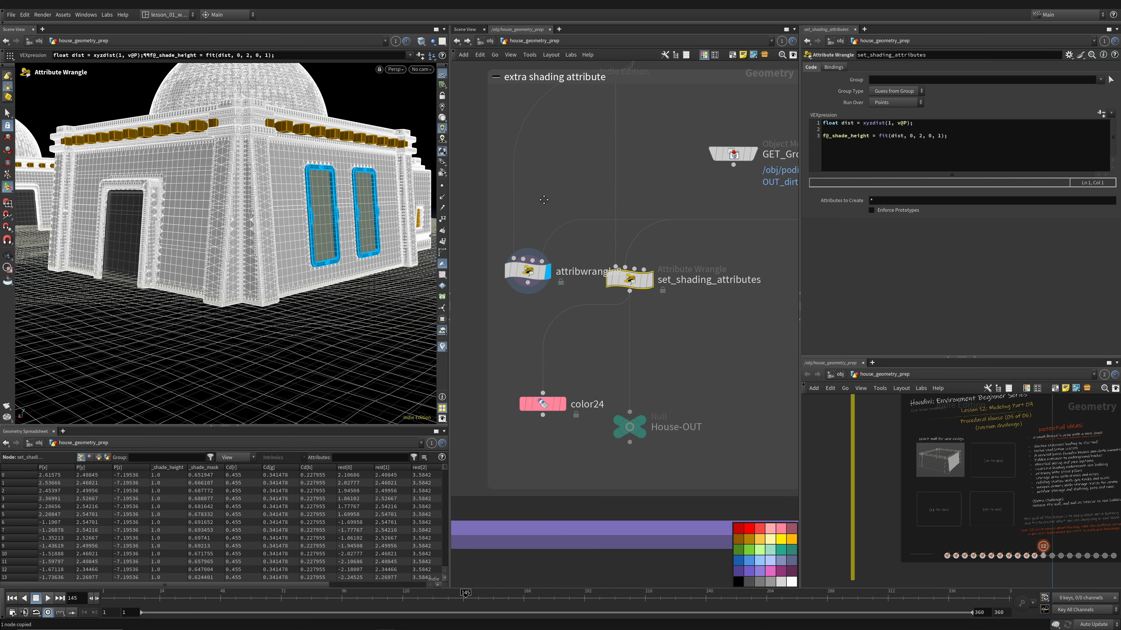
{"action": "middle_click_drag", "start_coordinate": [542, 199], "coordinate": [556, 213]}
{"action": "left_click", "coordinate": [540, 283]}
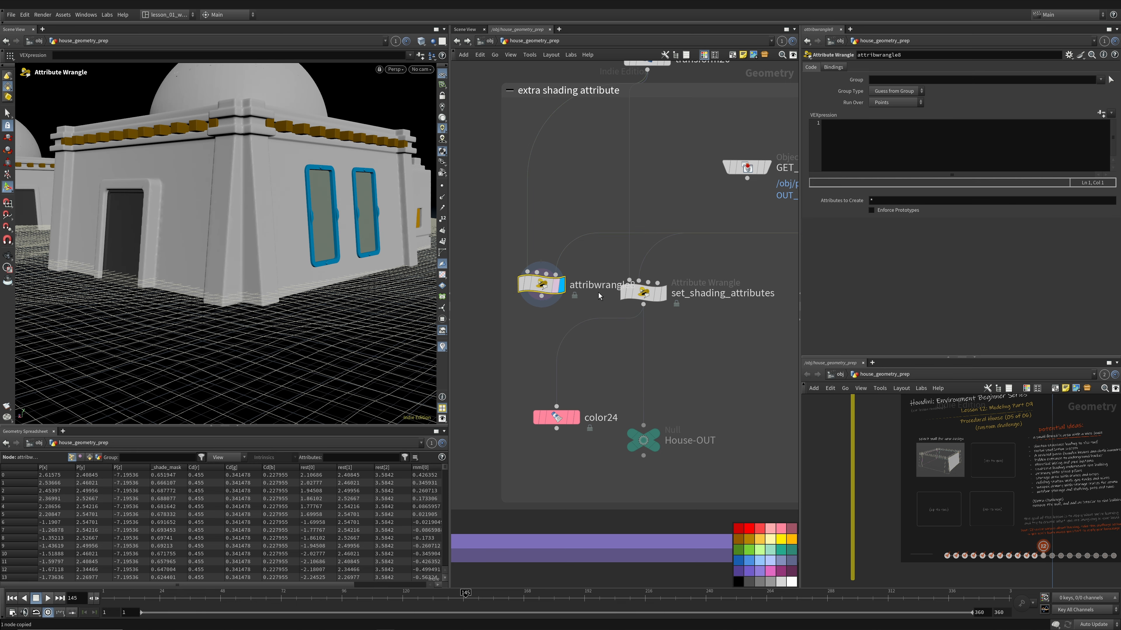
{"action": "middle_click_drag", "start_coordinate": [575, 242], "coordinate": [563, 311]}
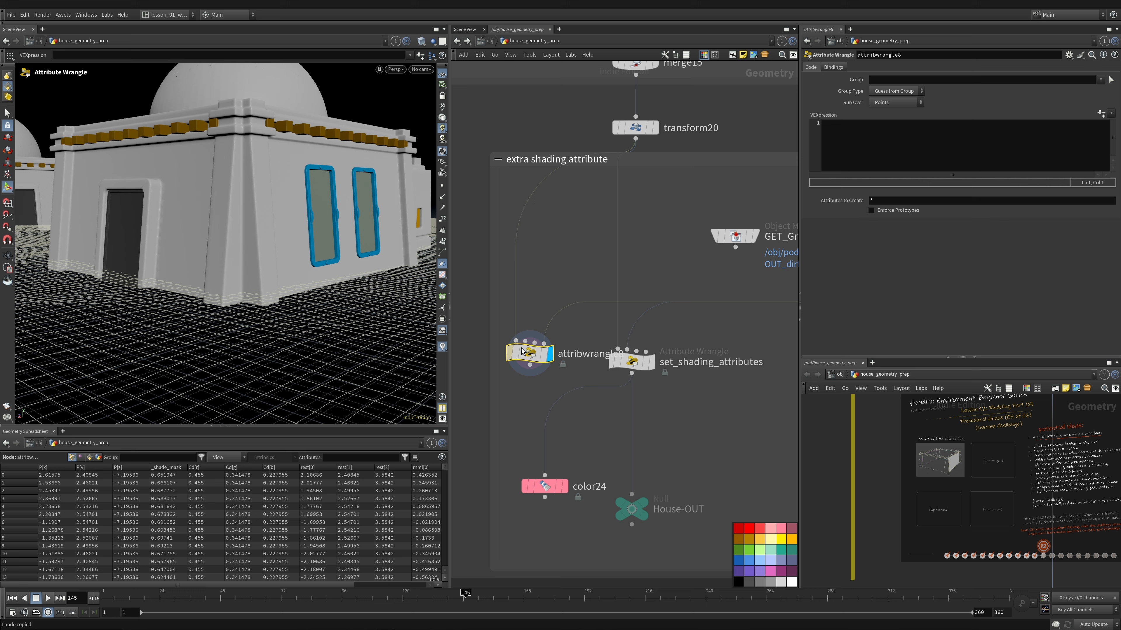
Step: Write the line float dist = xyzdist(3, v@P); in attribwrangle8's VEX code to measure each point's distance to the ground
{"action": "left_click", "coordinate": [889, 163]}
{"action": "type", "text": "float dist ="}
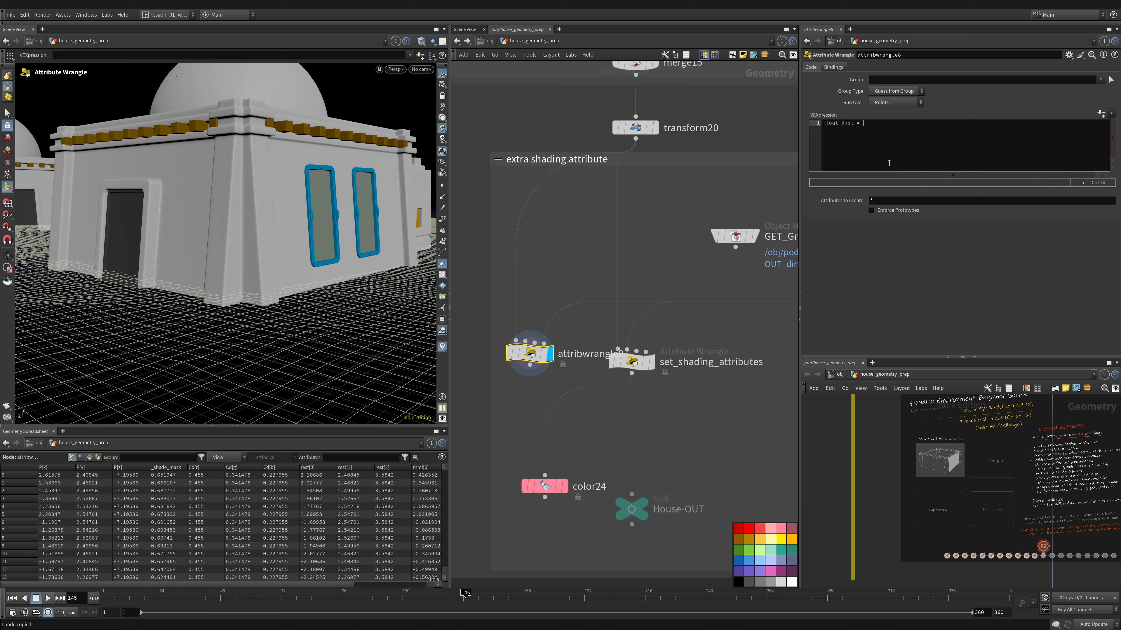
{"action": "type", "text": "xyzdi"}
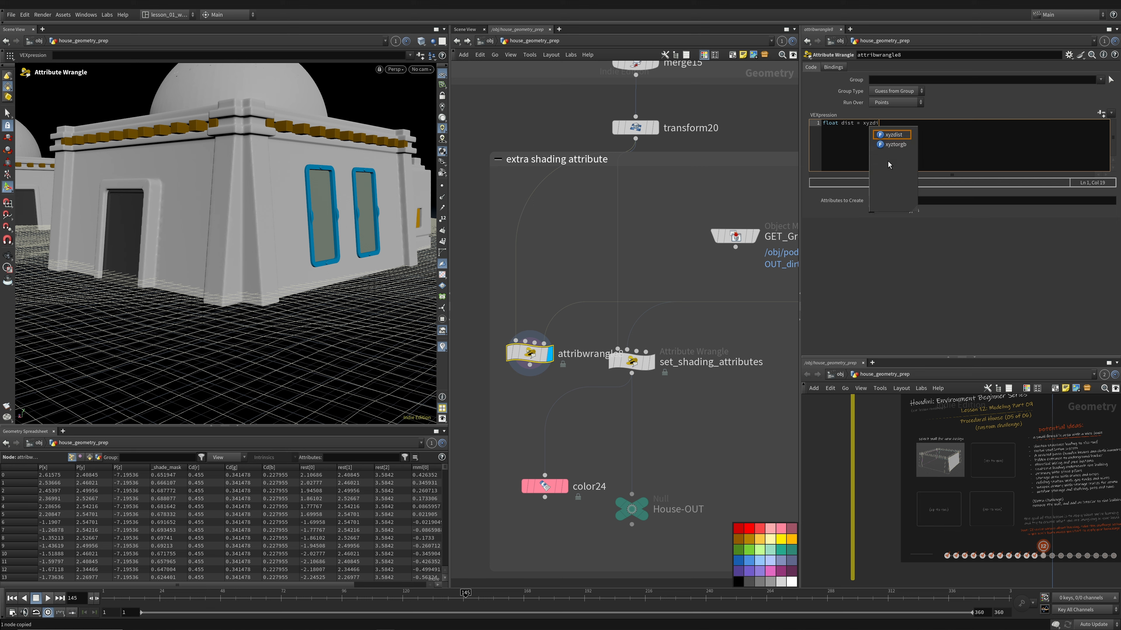
{"action": "key", "text": "Return"}
{"action": "type", "text": "("}
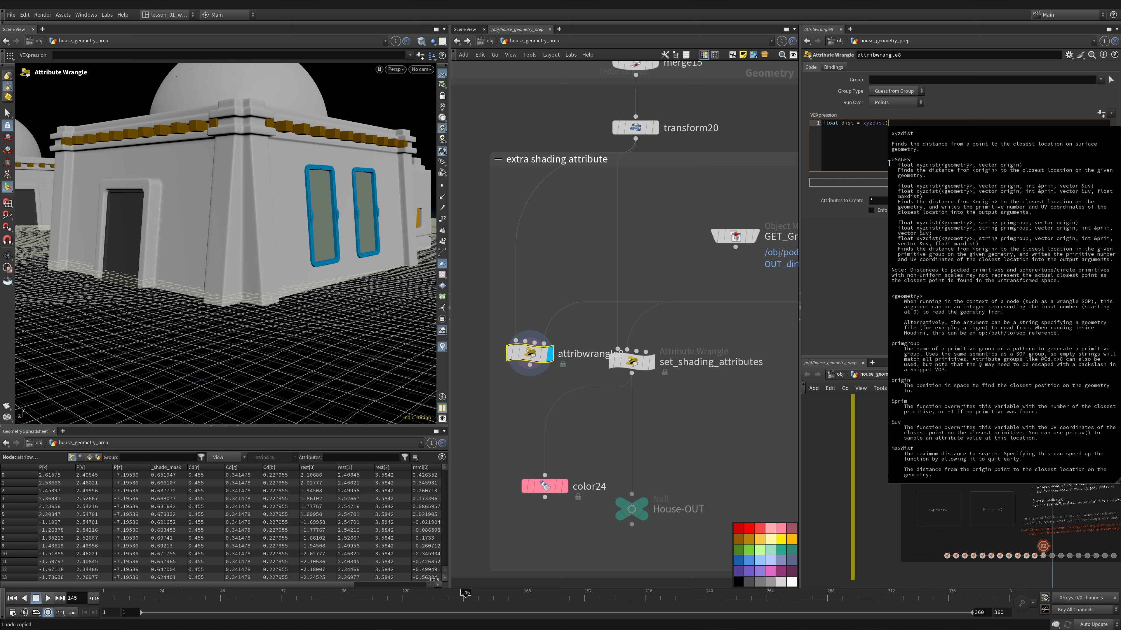
{"action": "type", "text": "3, v@P);"}
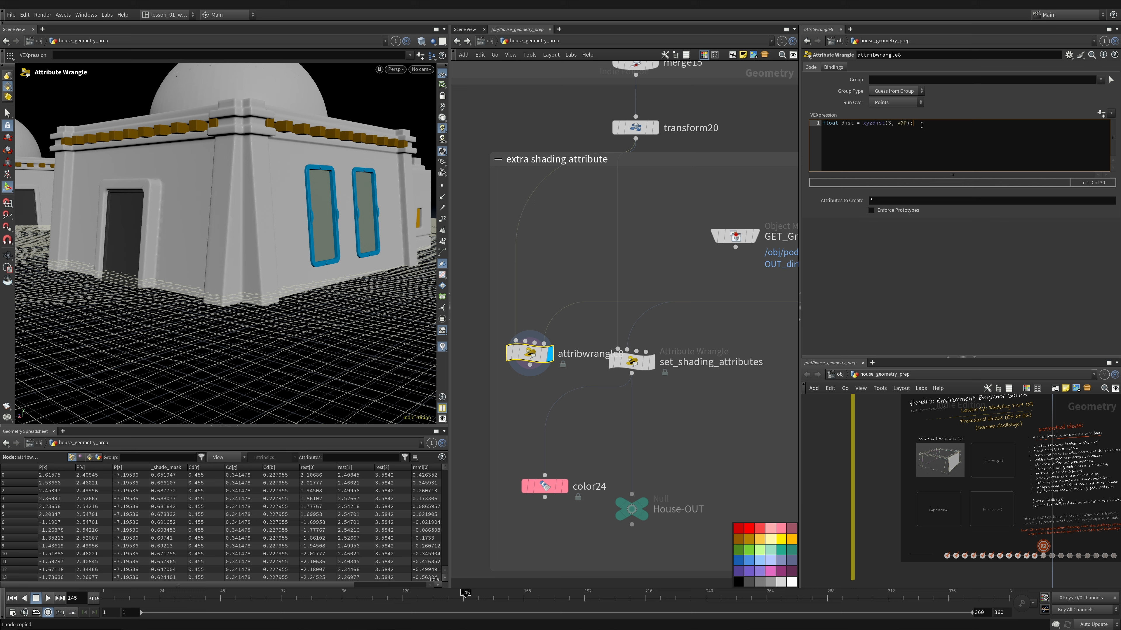
Step: Save the scene and add a second code line, f@dist = dist;, to store the distance as a point attribute
{"action": "key", "text": "Return"}
{"action": "key", "text": "ctrl+s"}
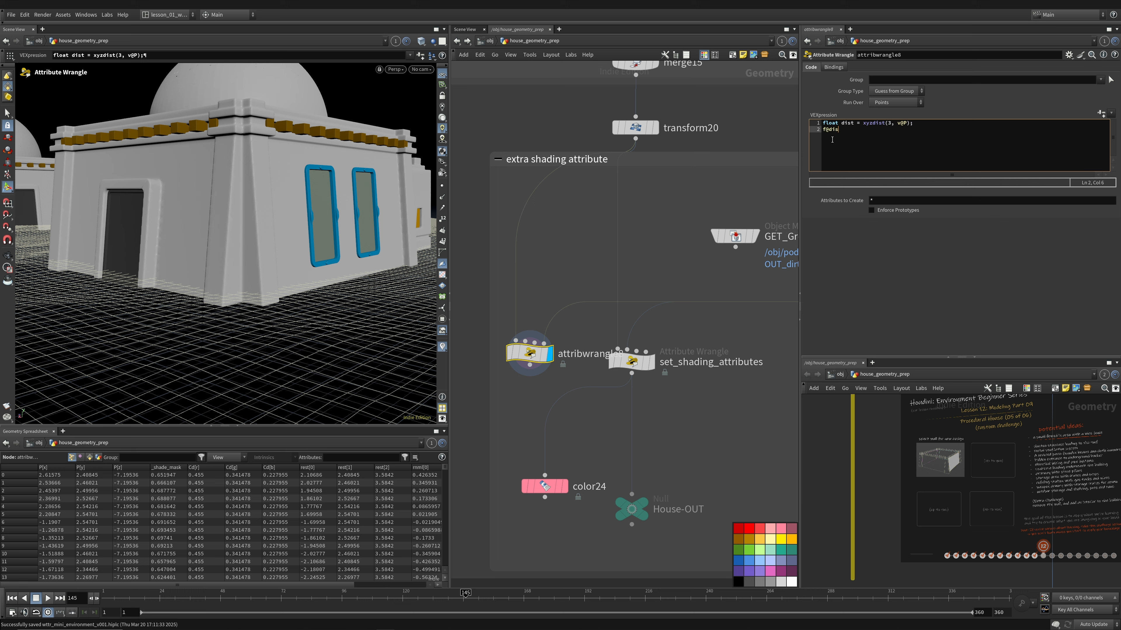
{"action": "type", "text": "f@dist = dist;"}
{"action": "left_click", "coordinate": [902, 272]}
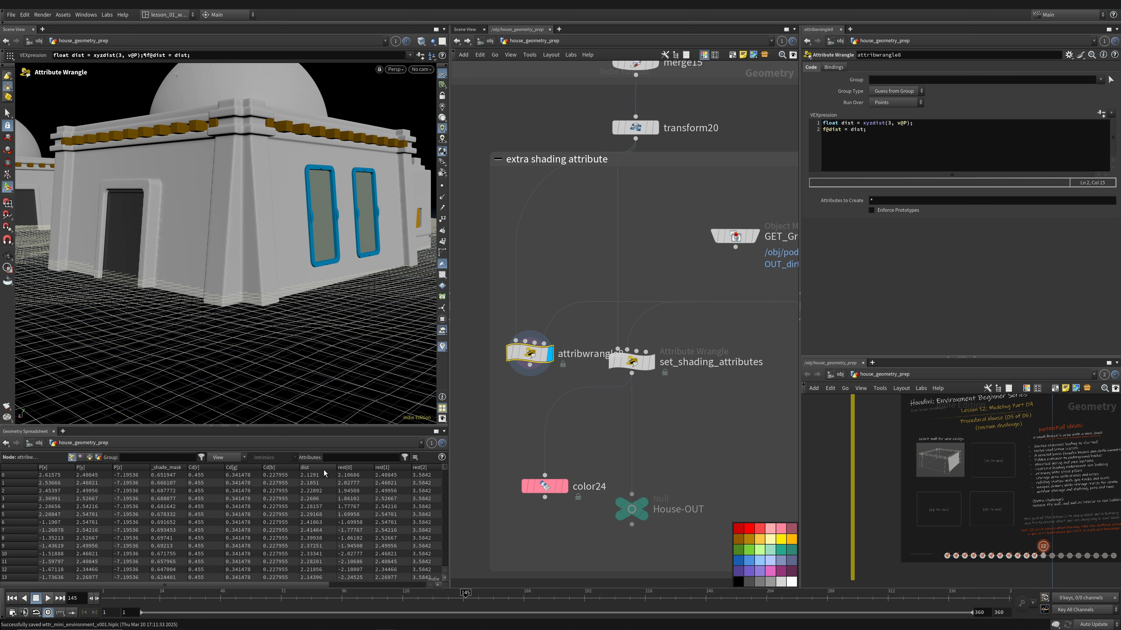
Step: Sort the geometry spreadsheet by the dist column in both directions to examine the largest and smallest distances
{"action": "left_click", "coordinate": [324, 468]}
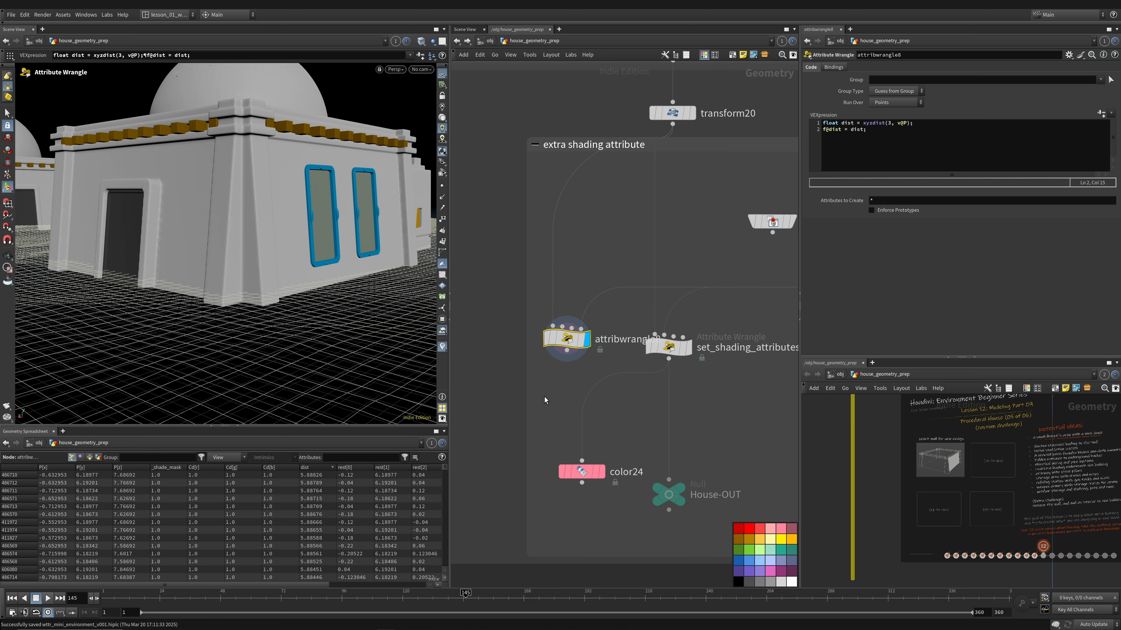
{"action": "middle_click_drag", "start_coordinate": [528, 361], "coordinate": [565, 346]}
{"action": "left_click", "coordinate": [325, 468]}
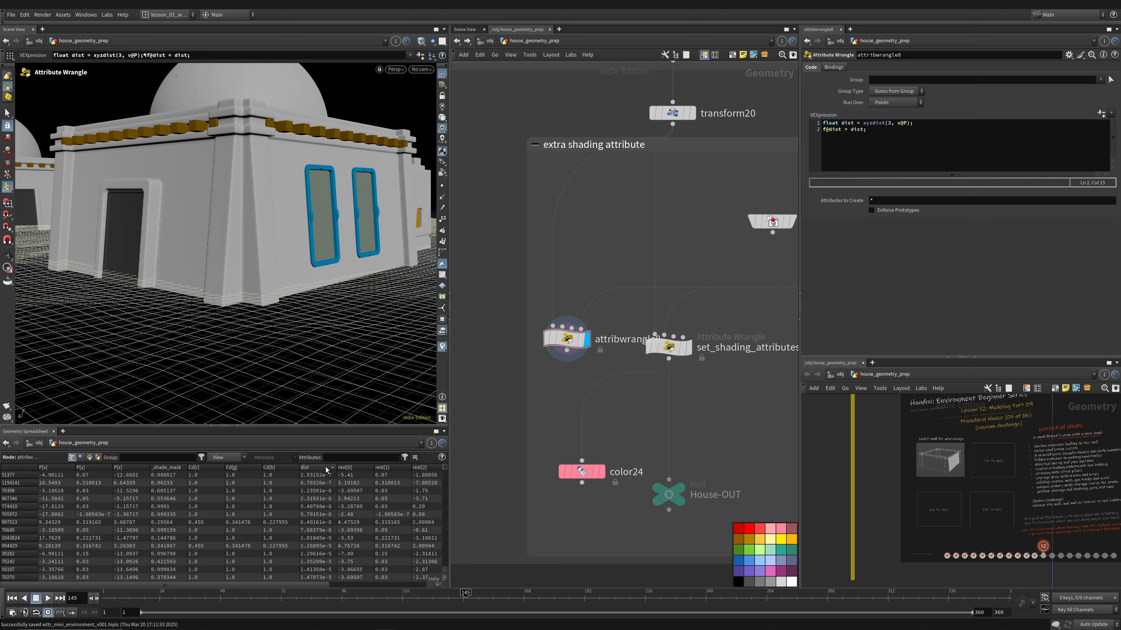
{"action": "left_click", "coordinate": [334, 469]}
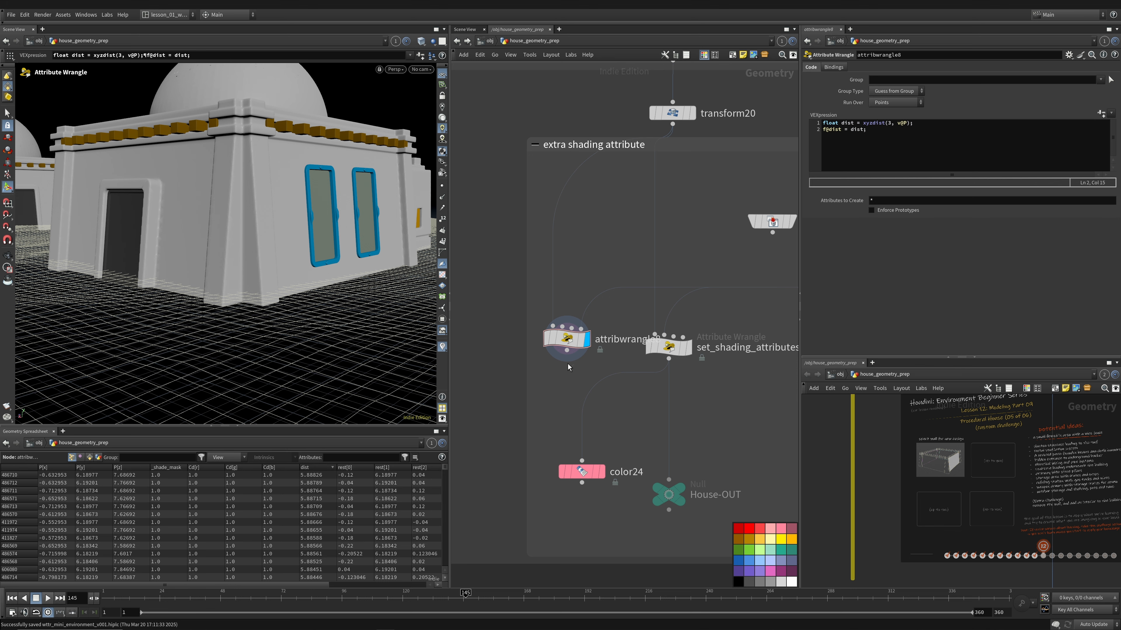
{"action": "left_click", "coordinate": [584, 471]}
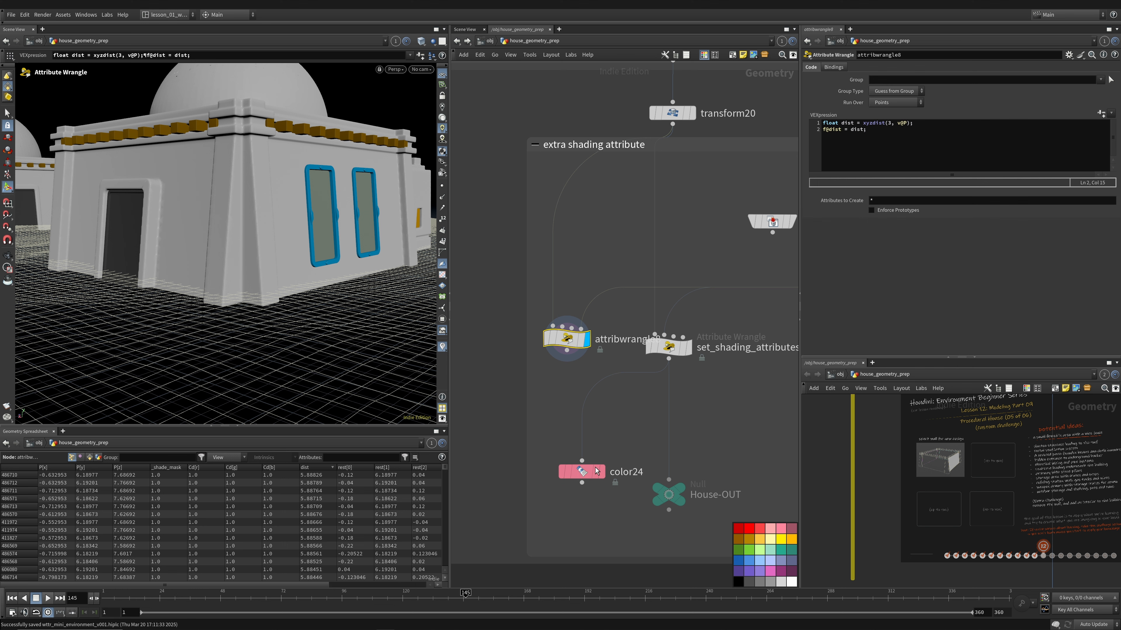
{"action": "left_click", "coordinate": [567, 339]}
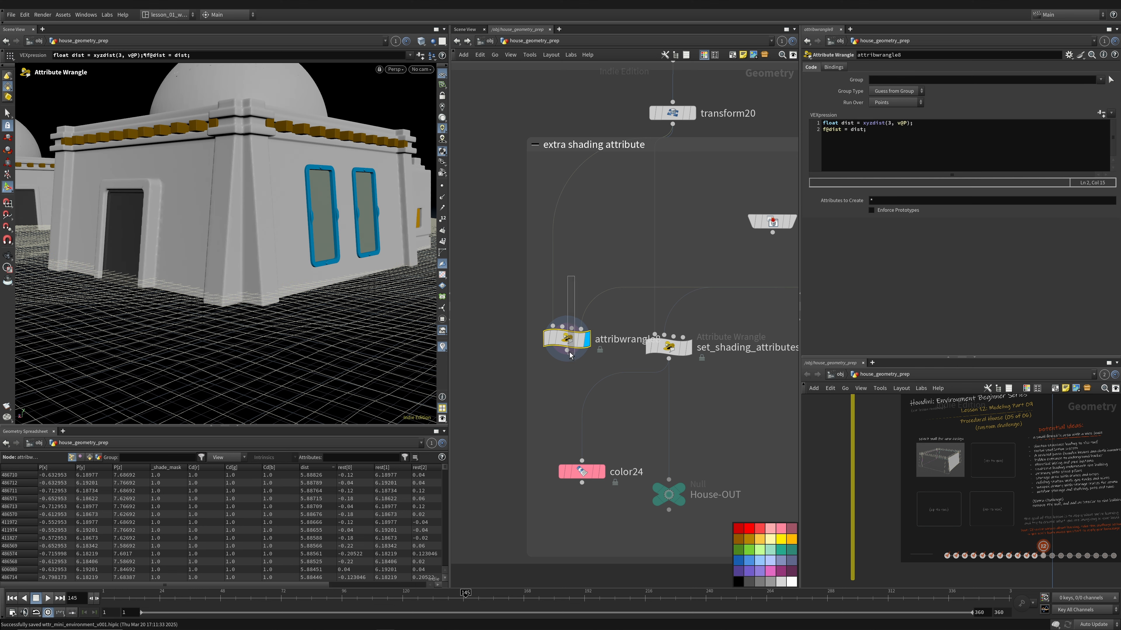
Step: Remap the stored distance by changing the second code line to f@dist = fit(dist, 0, 3, 0, 1);
{"action": "left_click", "coordinate": [908, 134]}
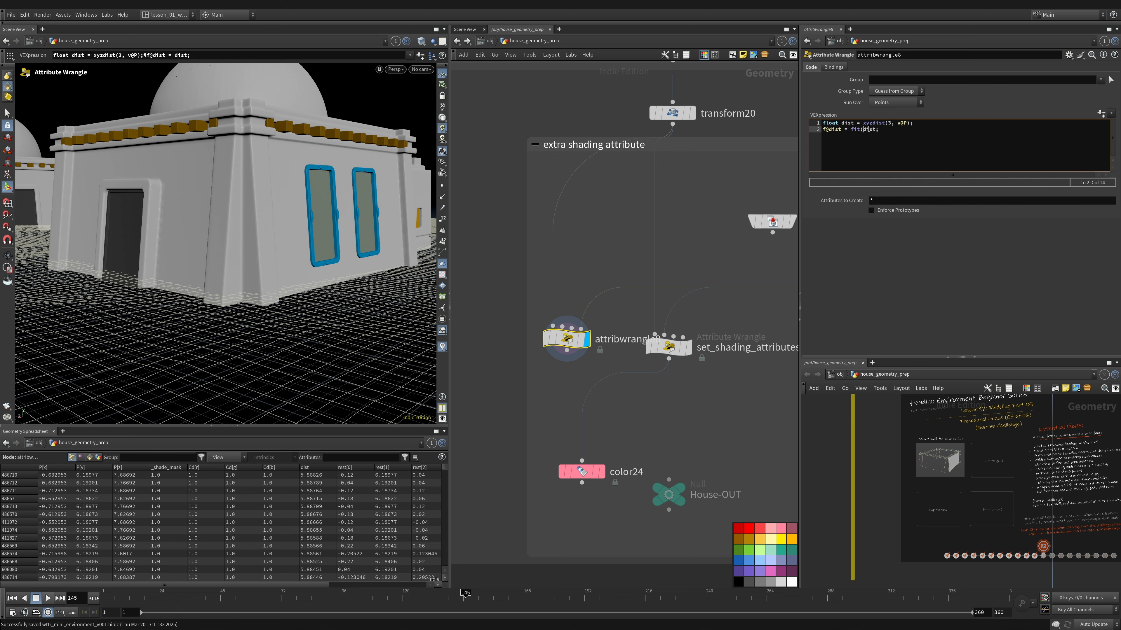
{"action": "key", "text": "BackSpace"}
{"action": "type", "text": "("}
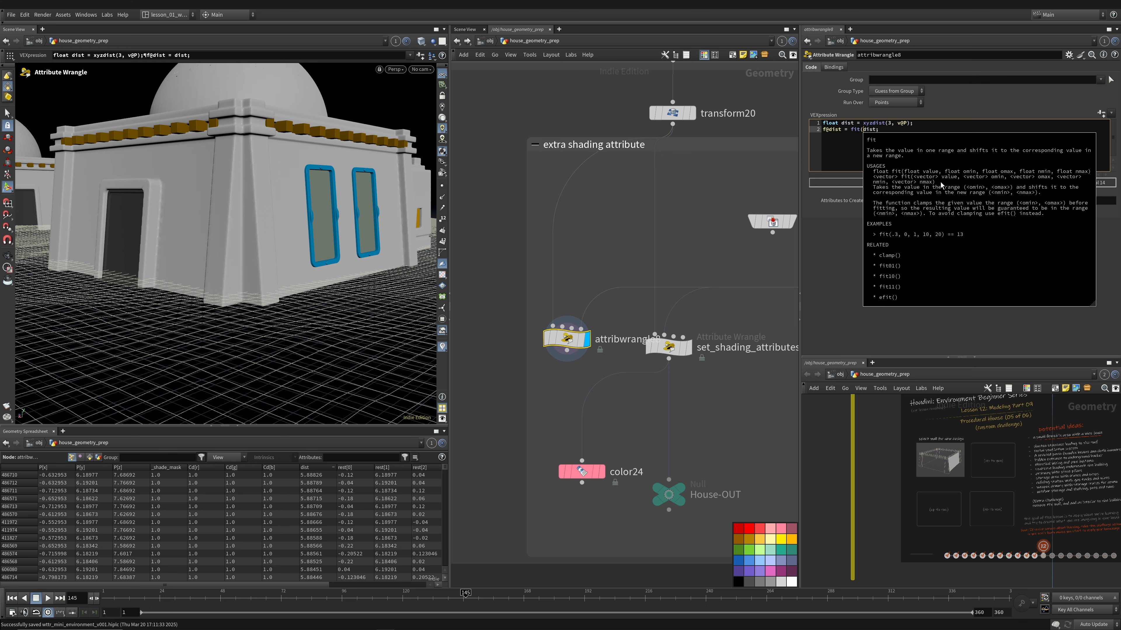
{"action": "key", "text": "Right"}
{"action": "key", "text": "Right"}
{"action": "key", "text": "Right"}
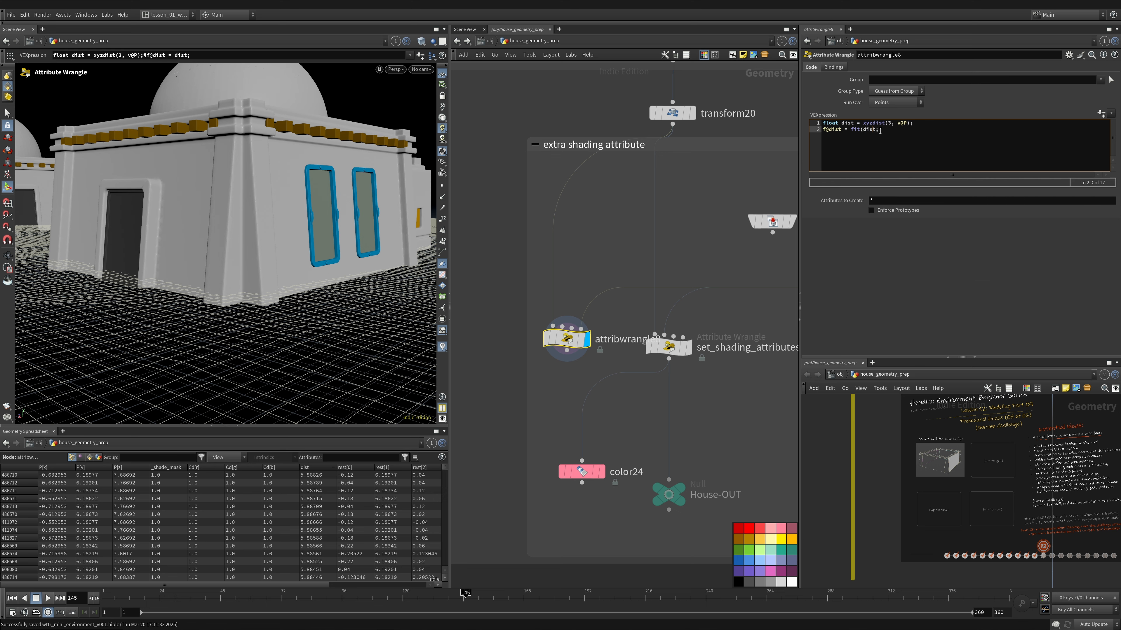
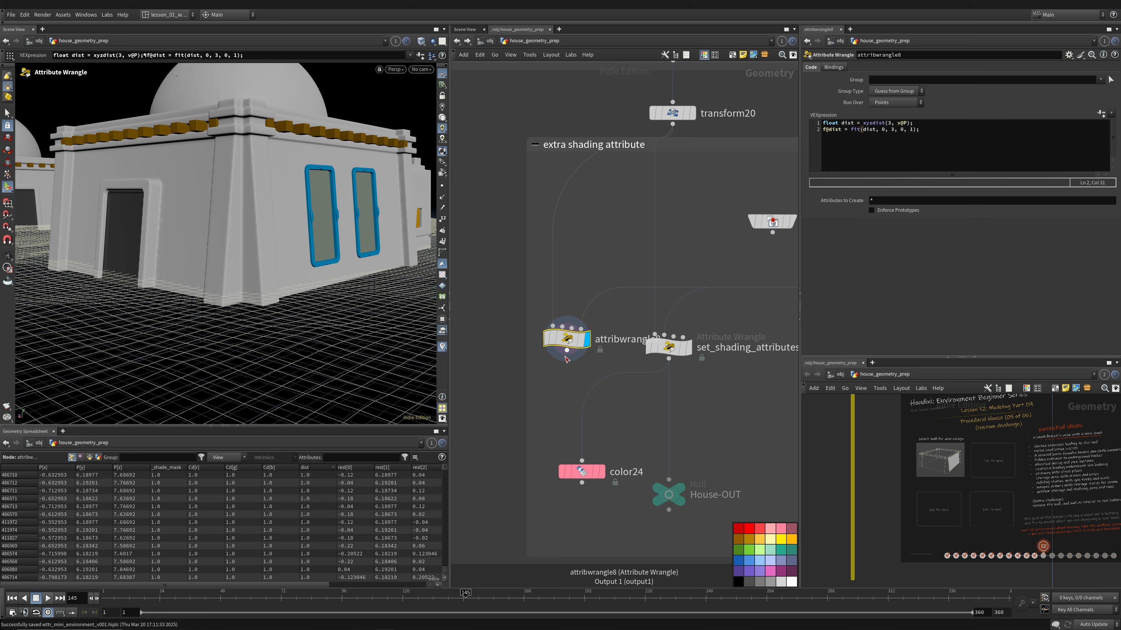
Step: Add a Color node below attribwrangle8, connect it to the wrangle's output, and display it
{"action": "key", "text": "Tab"}
{"action": "type", "text": "color"}
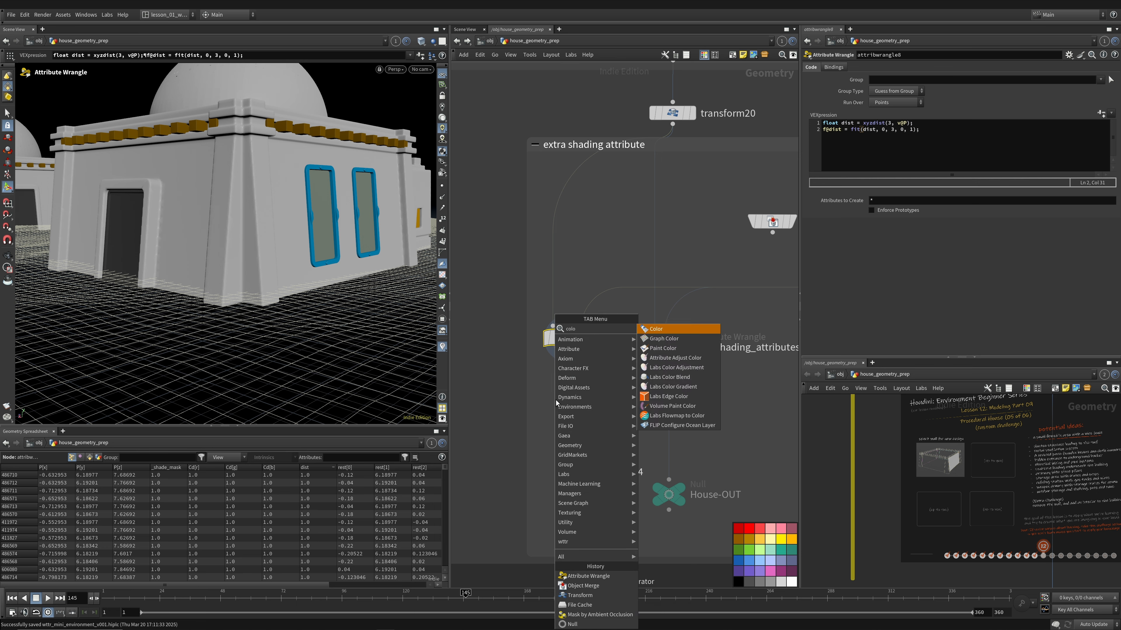
{"action": "key", "text": "Return"}
{"action": "left_click", "coordinate": [561, 401]}
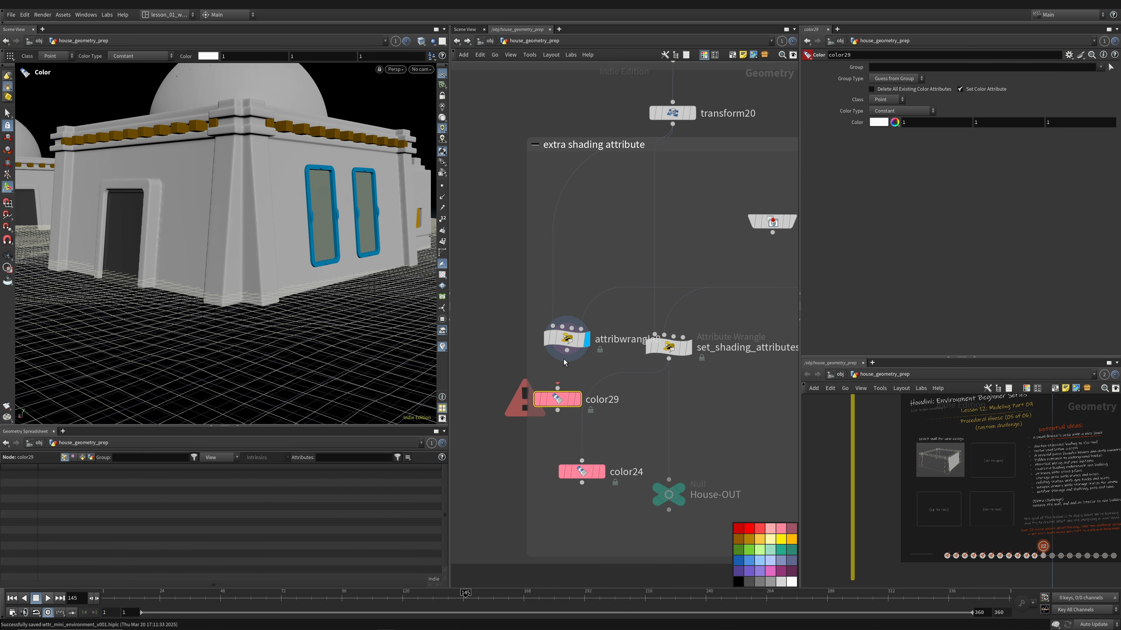
{"action": "left_click", "coordinate": [576, 400]}
Step: Set color29's color type to Ramp from Attribute and choose dist as the attribute
{"action": "left_click", "coordinate": [896, 111]}
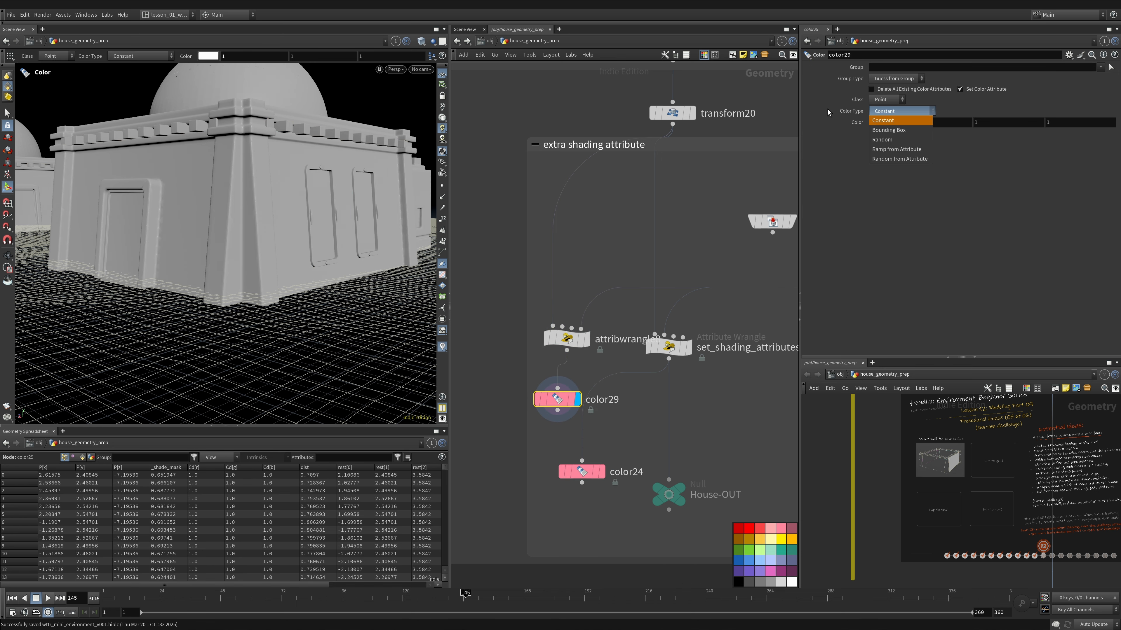
{"action": "left_click", "coordinate": [896, 149]}
{"action": "left_click", "coordinate": [1110, 121]}
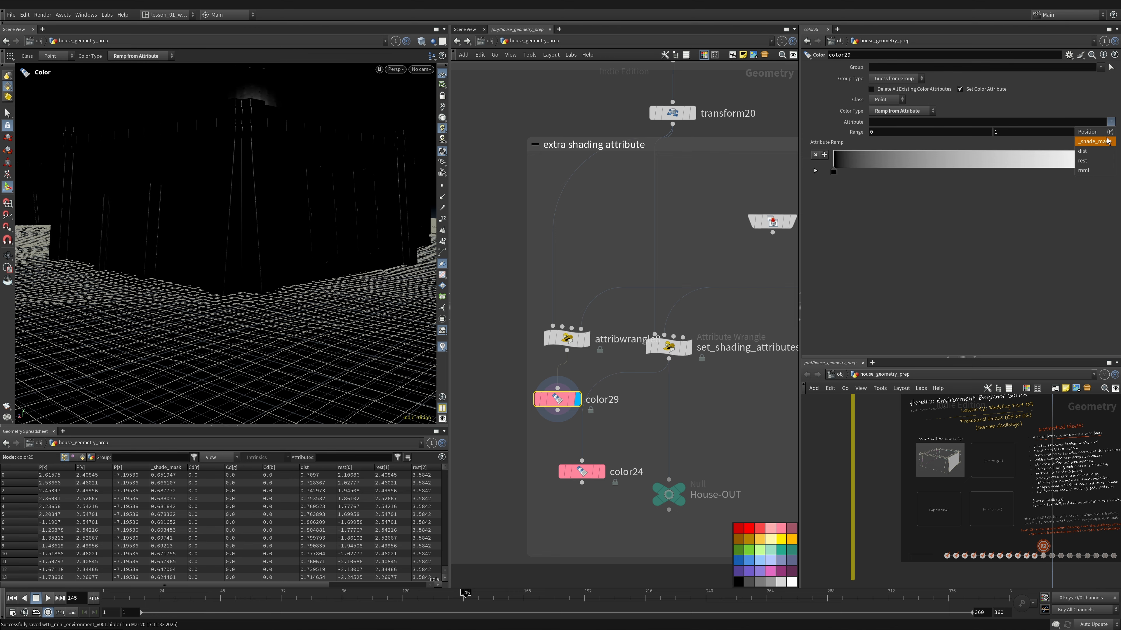
{"action": "left_click", "coordinate": [1090, 152]}
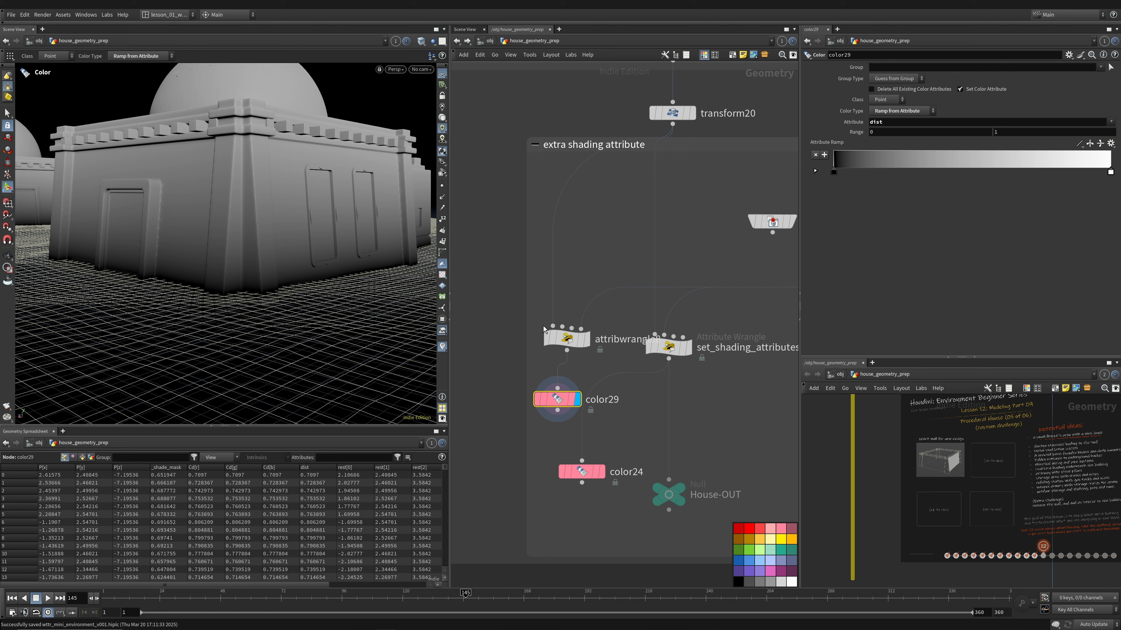
Step: Recheck attribwrangle8's fit code, and change the first point of color29's ramp to red
{"action": "left_click", "coordinate": [548, 337]}
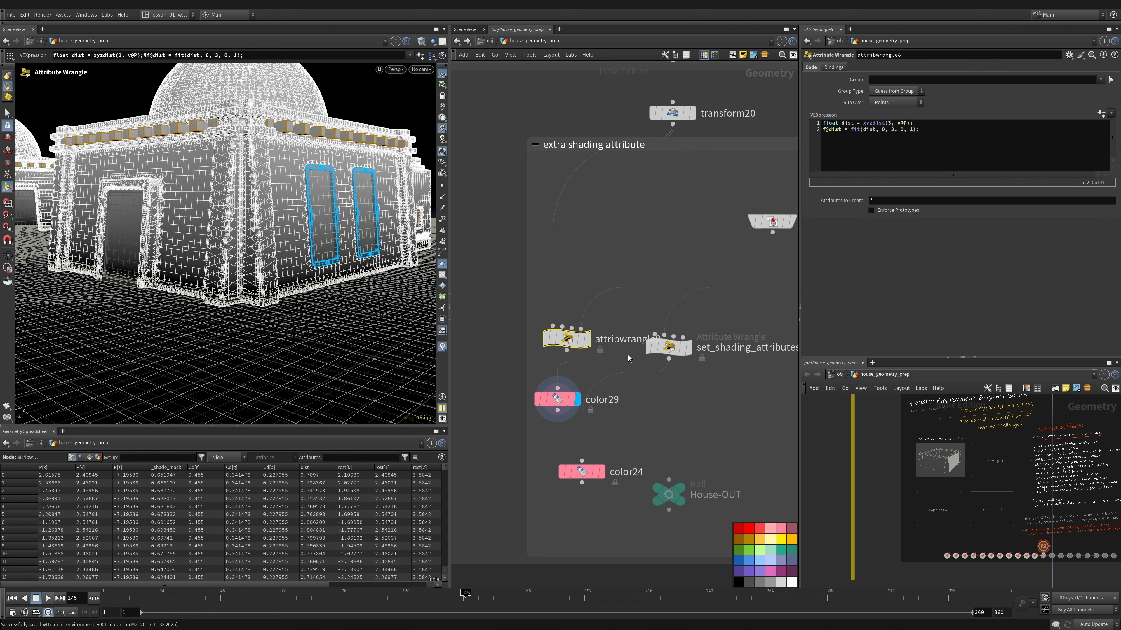
{"action": "left_click", "coordinate": [557, 399]}
{"action": "double_click", "coordinate": [833, 173]}
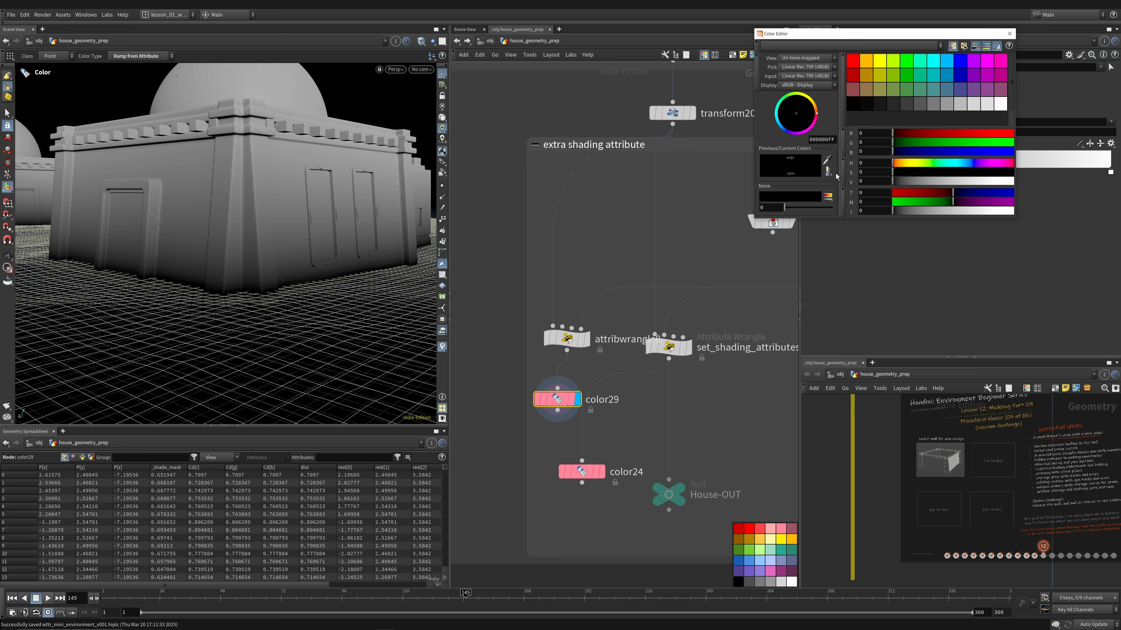
{"action": "left_click", "coordinate": [851, 65]}
{"action": "left_click", "coordinate": [1009, 34]}
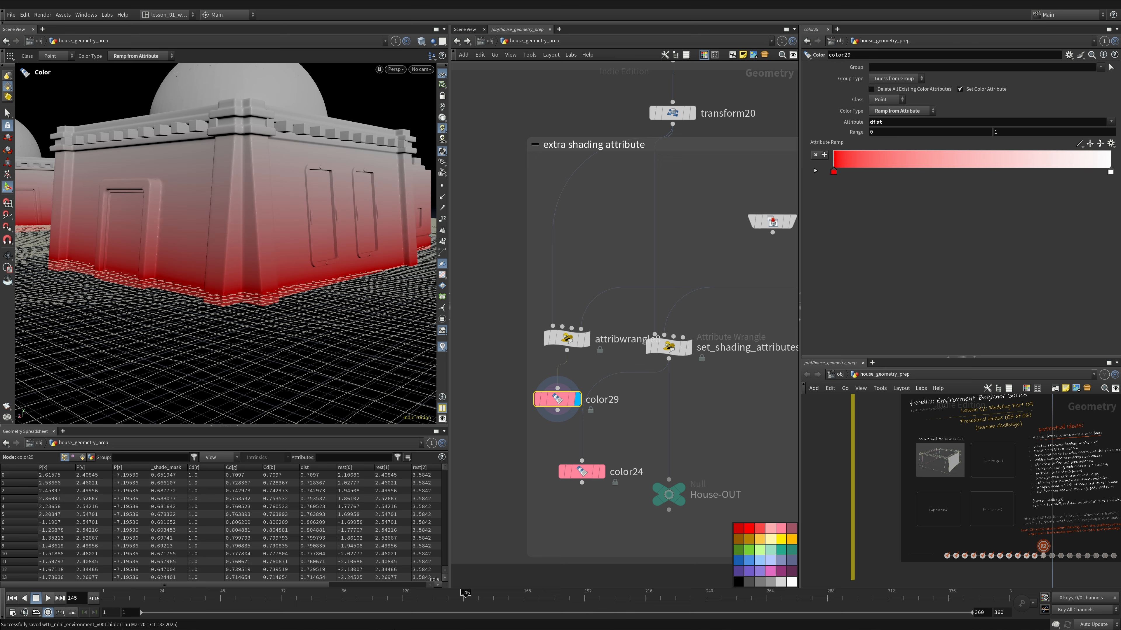
Step: Change the last point of color29's attribute ramp to blue and check the gradient on the house walls
{"action": "double_click", "coordinate": [1110, 172]}
{"action": "left_click", "coordinate": [969, 59]}
{"action": "left_click", "coordinate": [1009, 34]}
{"action": "left_click_drag", "start_coordinate": [417, 236], "coordinate": [378, 256], "text": "alt"}
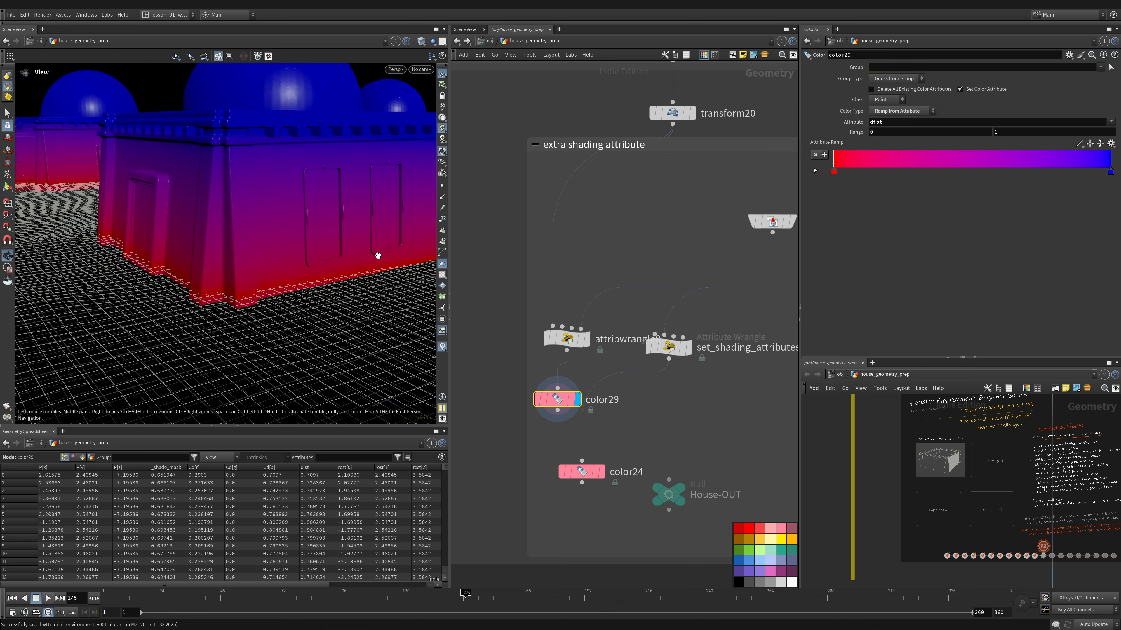
Step: Examine set_shading_attributes' _shade_height code and color24's result, and sort the geometry spreadsheet by _shade_mask in both directions
{"action": "left_click", "coordinate": [667, 347]}
{"action": "left_click", "coordinate": [687, 346]}
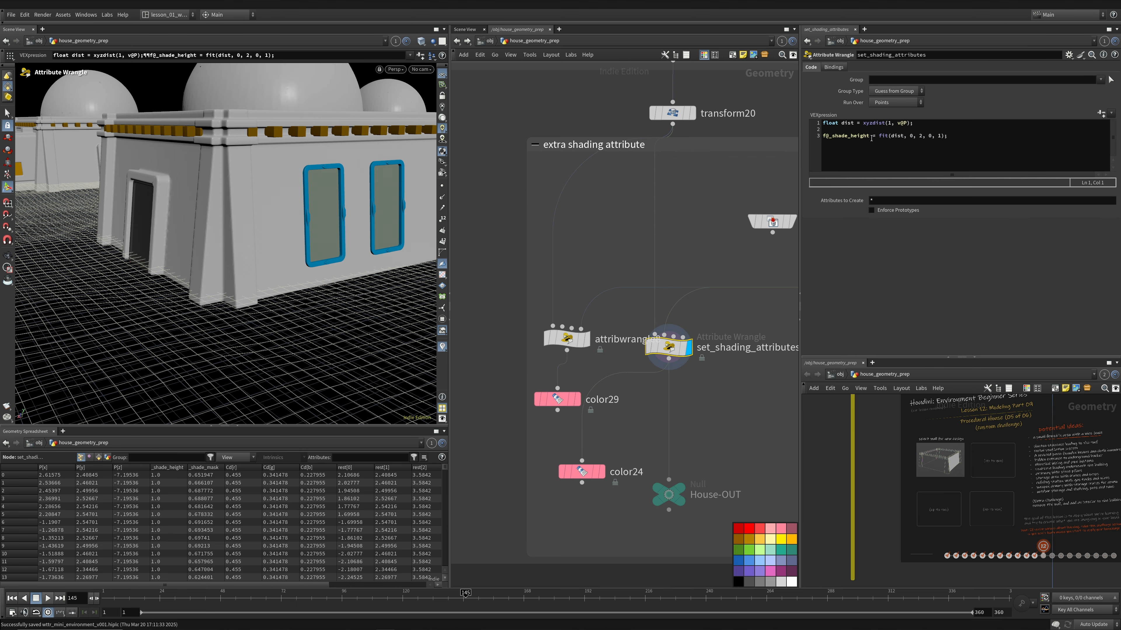
{"action": "left_click_drag", "start_coordinate": [869, 136], "coordinate": [825, 136]}
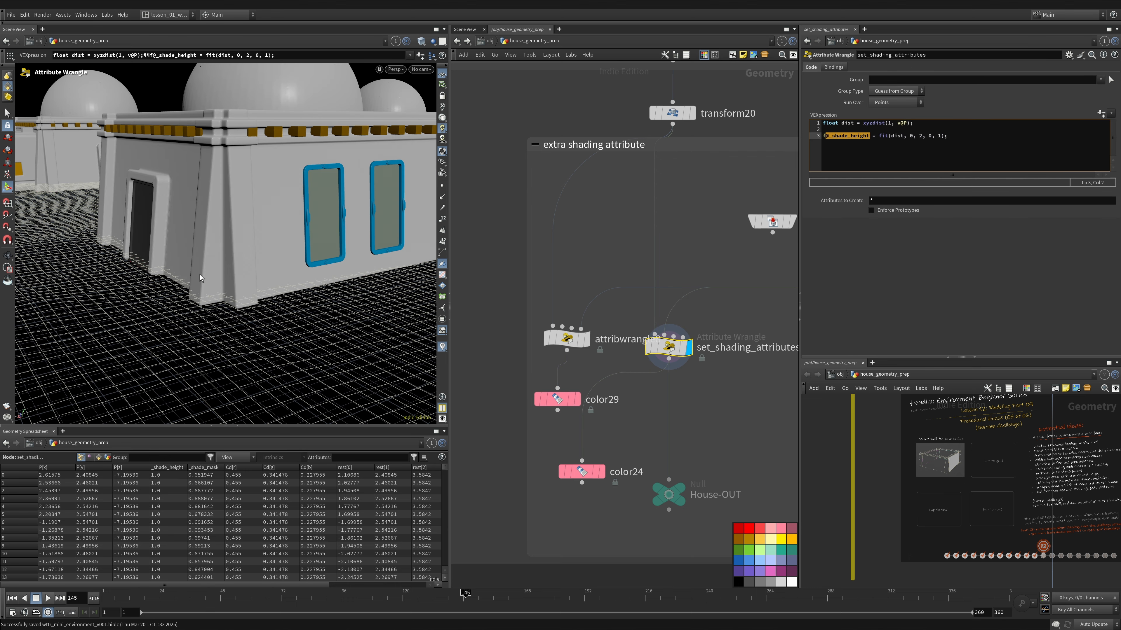
{"action": "left_click", "coordinate": [600, 471]}
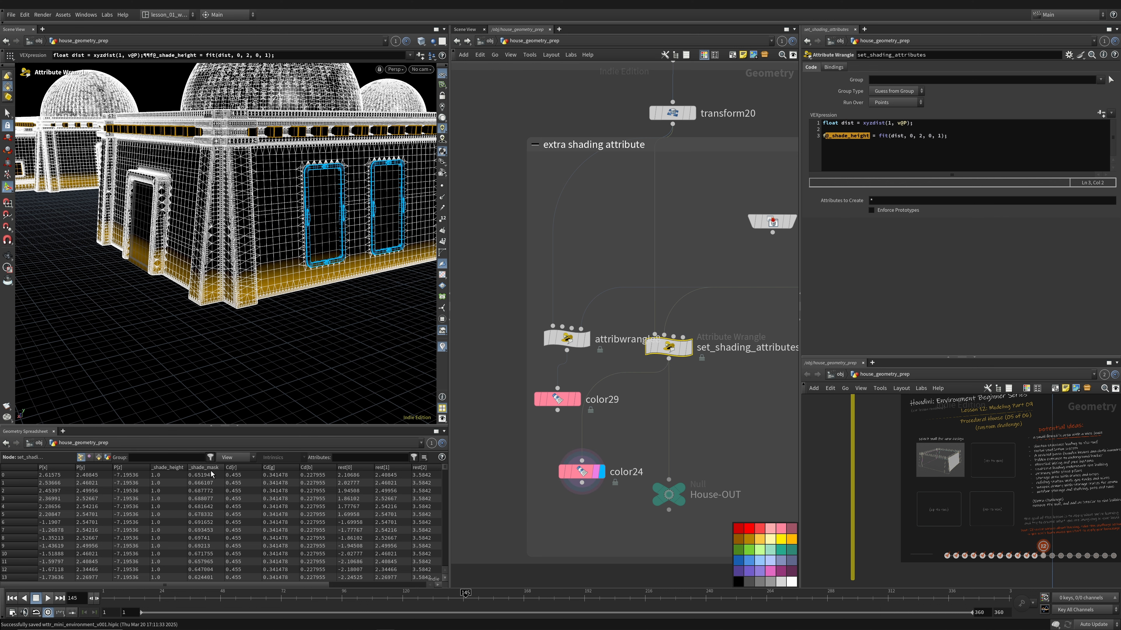
{"action": "left_click", "coordinate": [205, 467]}
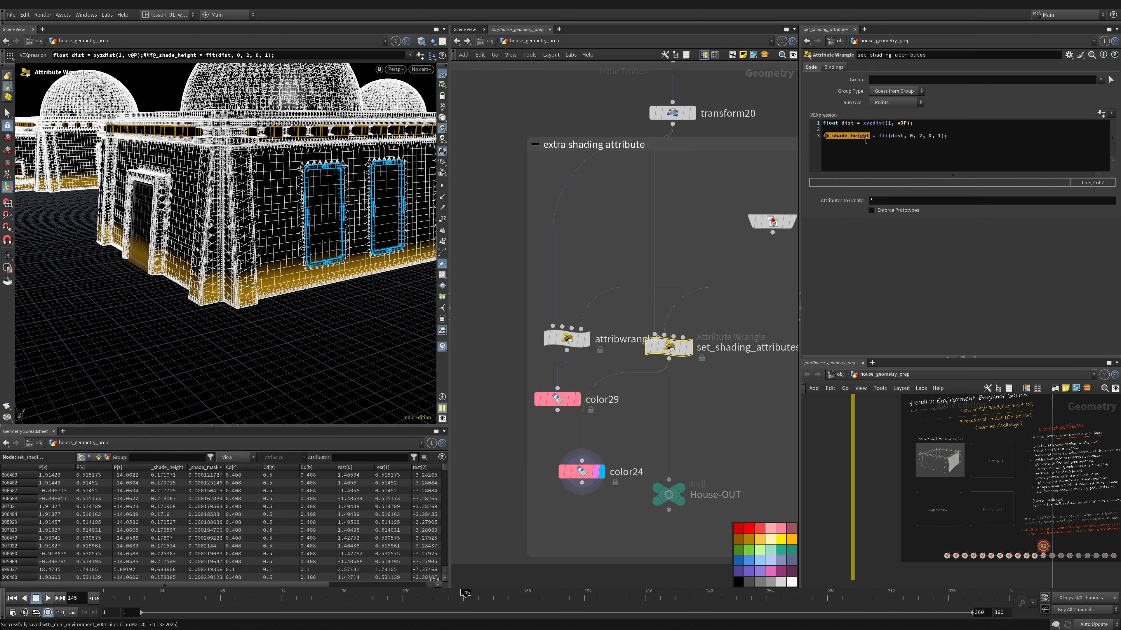
{"action": "left_click", "coordinate": [687, 348]}
{"action": "left_click", "coordinate": [206, 468]}
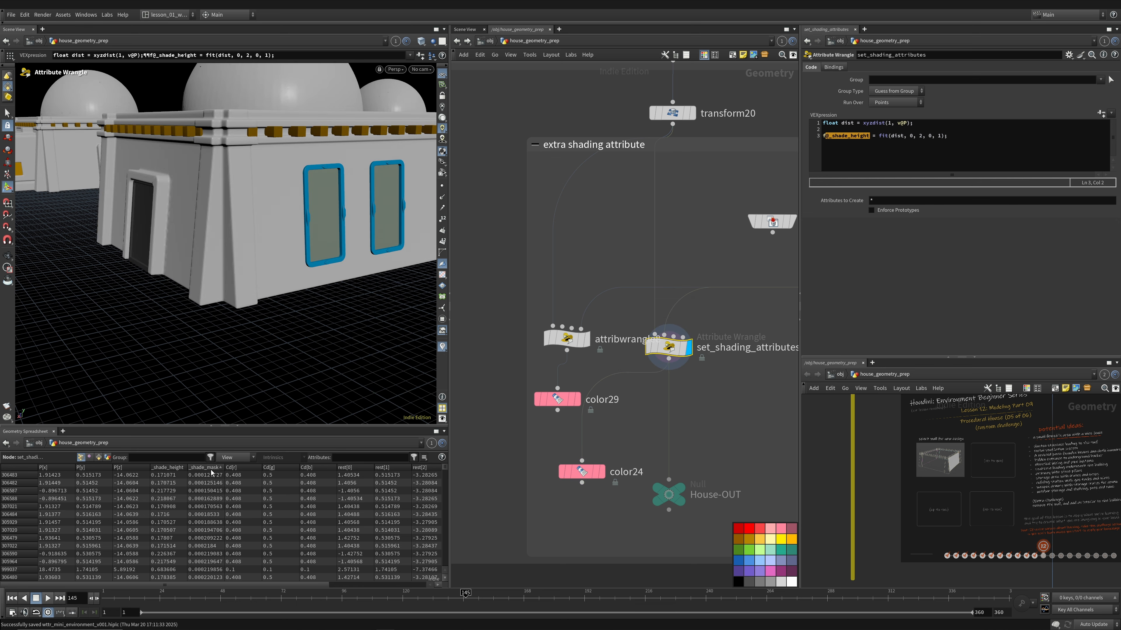
{"action": "scroll", "coordinate": [638, 340], "scroll_direction": "down", "scroll_amount": 1}
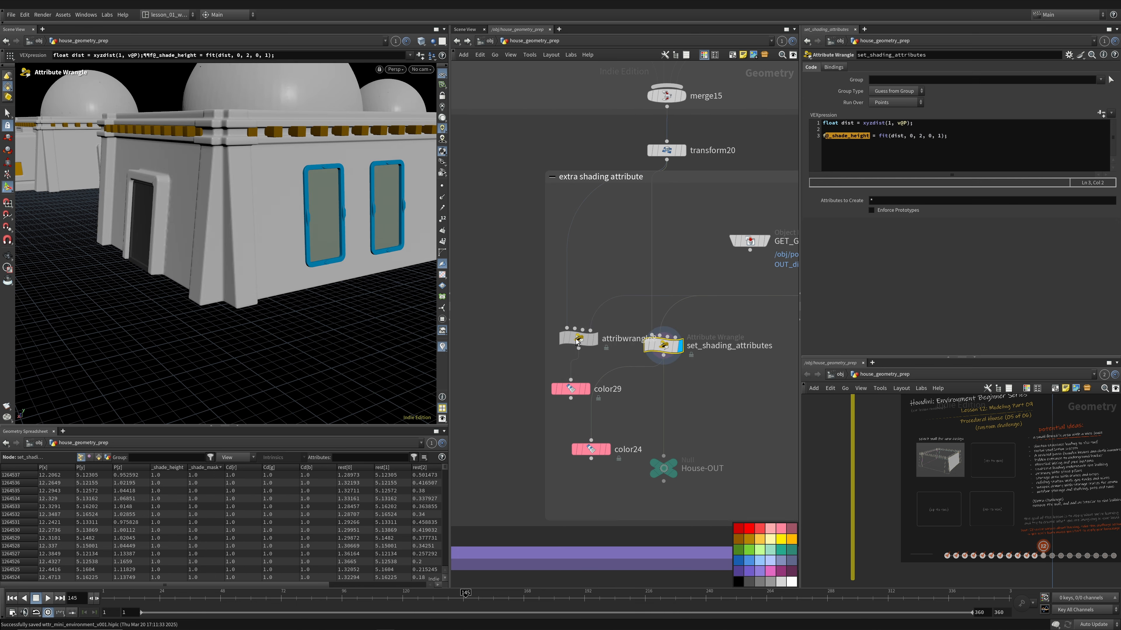
Step: Move attribwrangle8 and color29 out of the extra shading attribute box and bypass both nodes
{"action": "left_click_drag", "start_coordinate": [578, 340], "coordinate": [569, 341]}
{"action": "mouse_move", "coordinate": [558, 425]}
{"action": "left_mouse_down"}
{"action": "mouse_move", "coordinate": [582, 312]}
{"action": "mouse_move", "coordinate": [540, 332]}
{"action": "left_mouse_up"}
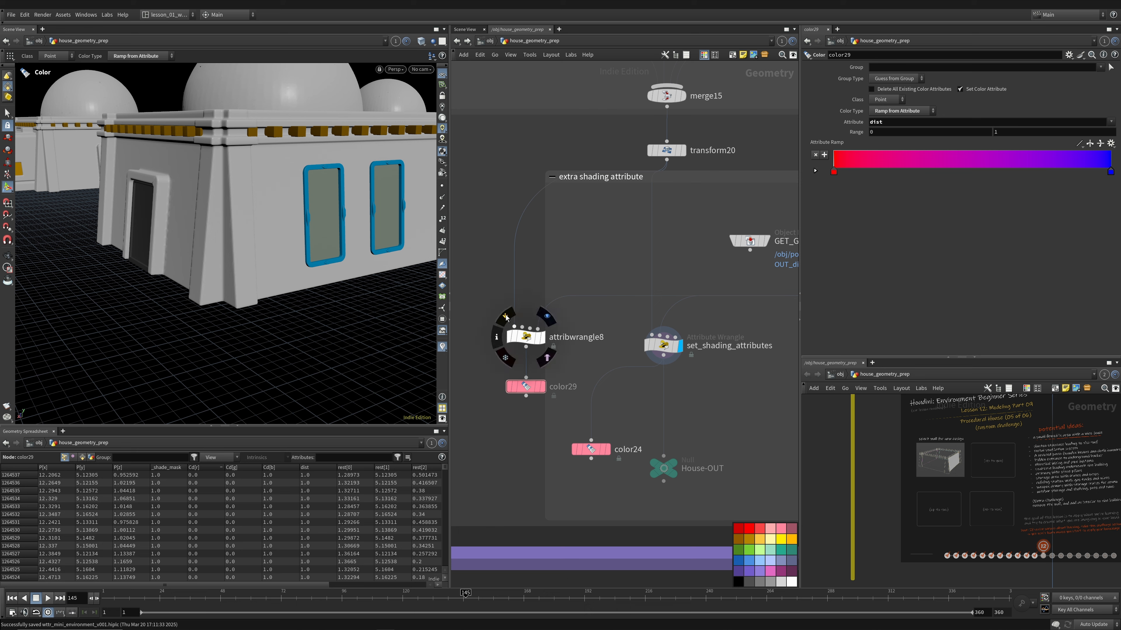
Step: Add a Color node below set_shading_attributes, fed by the wrangle's output
{"action": "key", "text": "Tab"}
{"action": "type", "text": "co"}
{"action": "key", "text": "Return"}
{"action": "left_click", "coordinate": [714, 387]}
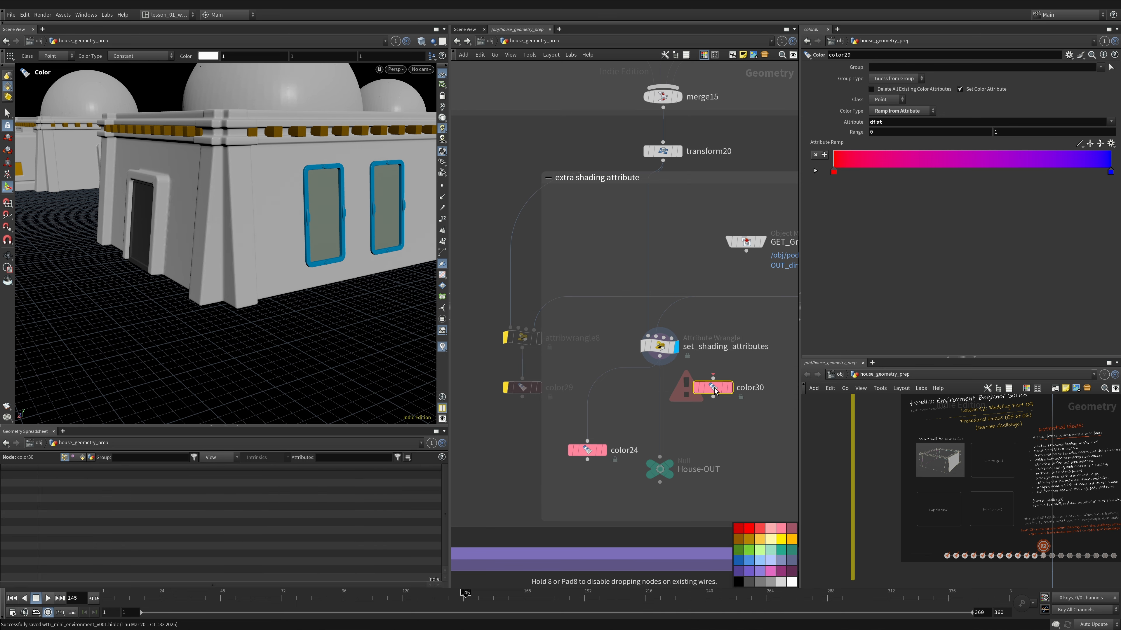
Step: Set color30 to Ramp from Attribute with _shade_mask, and display it on the houses without wireframe
{"action": "left_click", "coordinate": [899, 111]}
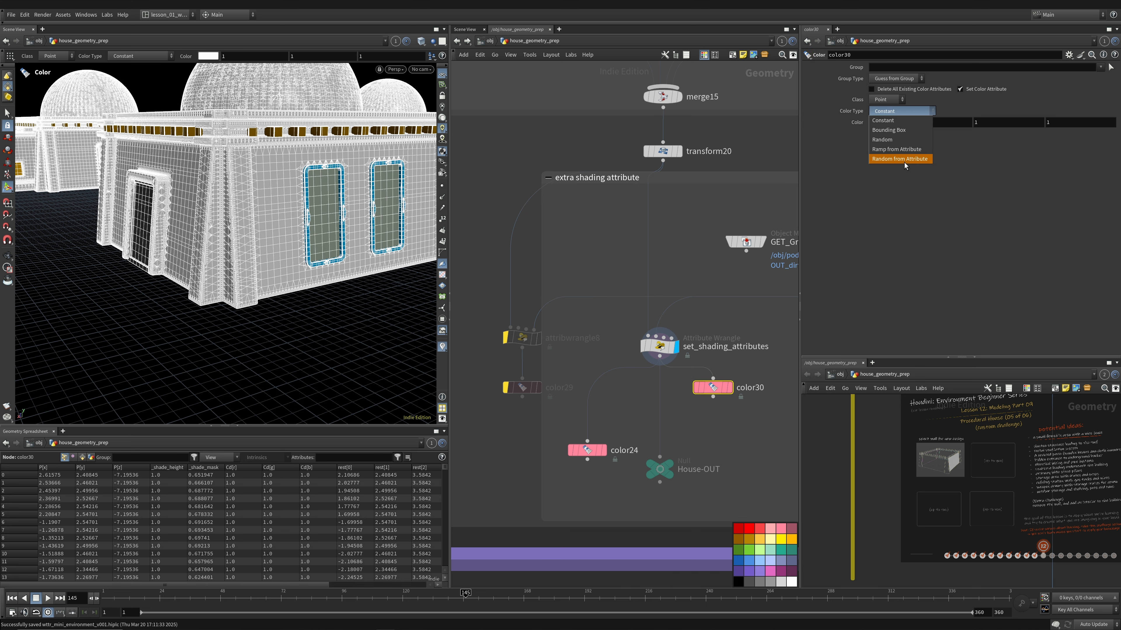
{"action": "left_click", "coordinate": [896, 158]}
{"action": "left_click", "coordinate": [1110, 121]}
{"action": "left_click", "coordinate": [1104, 151]}
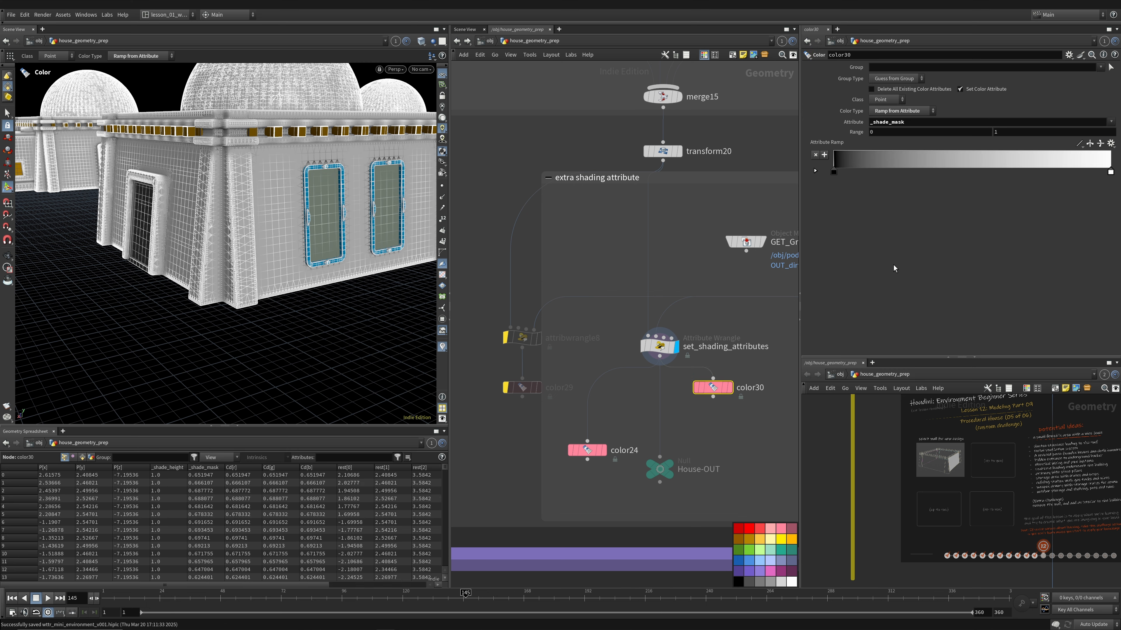
{"action": "left_click", "coordinate": [728, 388]}
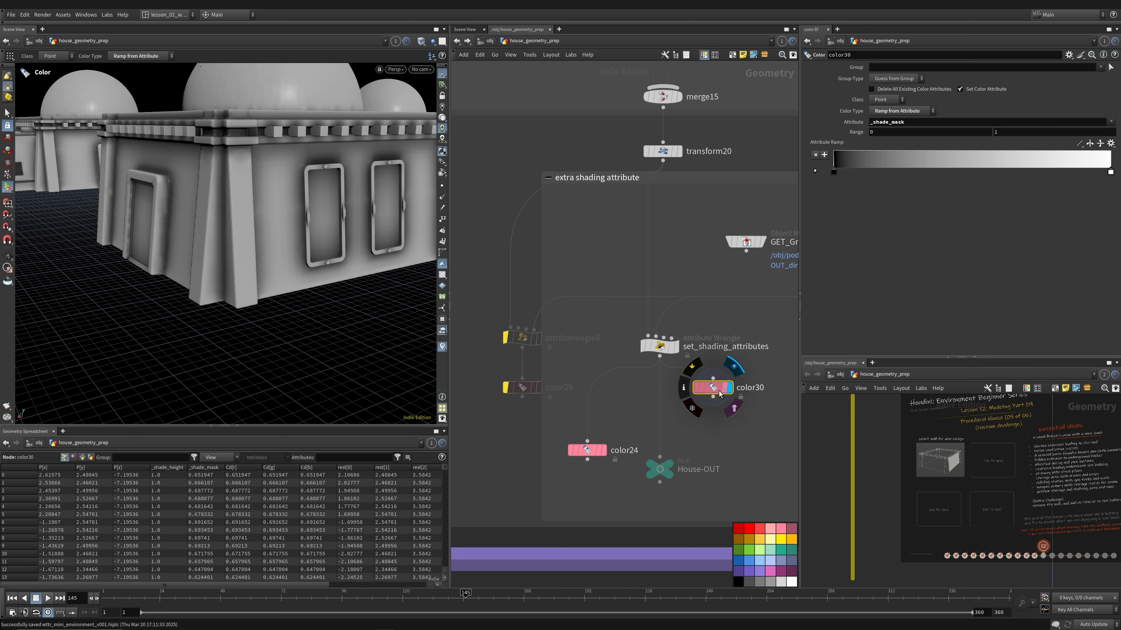
{"action": "key", "text": "shift+w"}
{"action": "middle_click_drag", "start_coordinate": [296, 184], "coordinate": [274, 225], "text": "alt"}
{"action": "key", "text": "shift+w"}
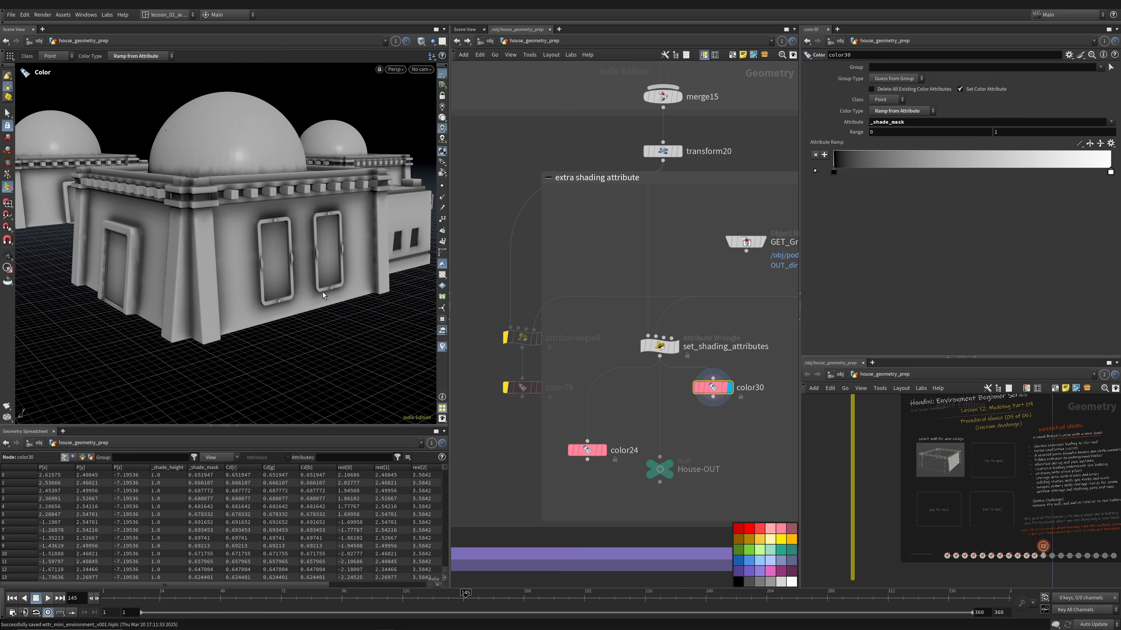
Step: Examine the maskbyambientocclusion and attribblur1 nodes further up that create _shade_mask, and return to the extra shading attribute box
{"action": "scroll", "coordinate": [715, 185], "scroll_direction": "down", "scroll_amount": 4}
{"action": "middle_click_drag", "start_coordinate": [776, 128], "coordinate": [726, 569]}
{"action": "middle_click_drag", "start_coordinate": [651, 71], "coordinate": [671, 506]}
{"action": "scroll", "coordinate": [675, 477], "scroll_direction": "down", "scroll_amount": 1}
{"action": "scroll", "coordinate": [649, 374], "scroll_direction": "up", "scroll_amount": 4}
{"action": "mouse_move", "coordinate": [622, 405]}
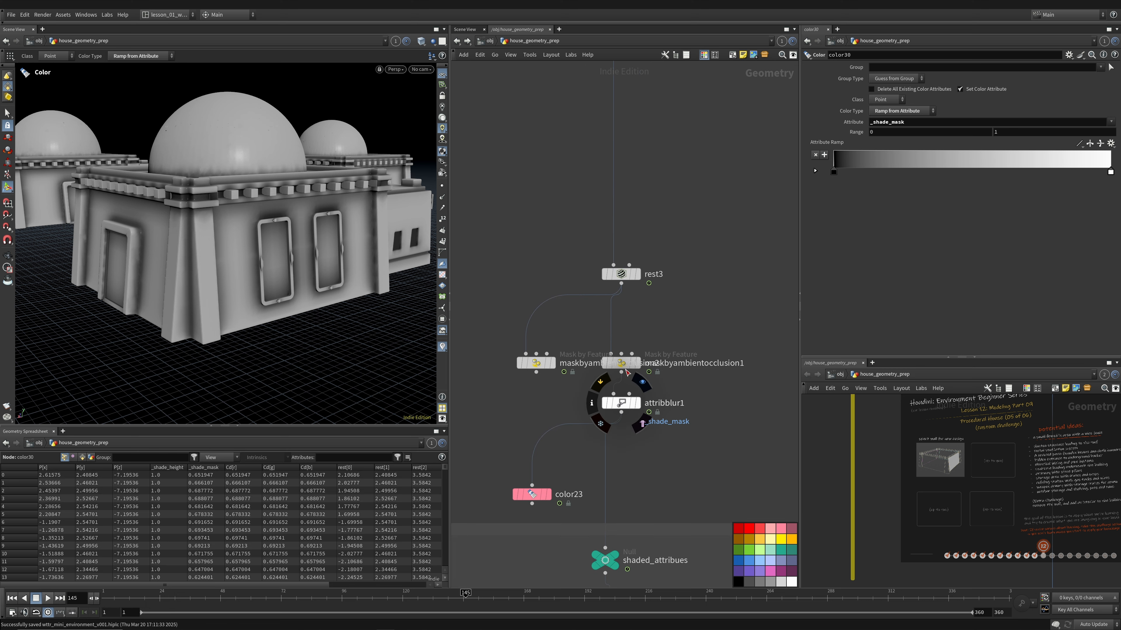
{"action": "mouse_move", "coordinate": [719, 435]}
{"action": "left_mouse_down"}
{"action": "mouse_move", "coordinate": [560, 387]}
{"action": "mouse_move", "coordinate": [656, 429]}
{"action": "left_mouse_up"}
{"action": "scroll", "coordinate": [658, 423], "scroll_direction": "down", "scroll_amount": 2}
{"action": "middle_click_drag", "start_coordinate": [681, 382], "coordinate": [622, 97]}
{"action": "scroll", "coordinate": [680, 213], "scroll_direction": "down", "scroll_amount": 1}
{"action": "middle_click_drag", "start_coordinate": [680, 213], "coordinate": [688, 190]}
{"action": "mouse_move", "coordinate": [697, 508]}
{"action": "middle_mouse_down"}
{"action": "mouse_move", "coordinate": [685, 278]}
{"action": "mouse_move", "coordinate": [701, 111]}
{"action": "middle_mouse_up"}
{"action": "middle_click_drag", "start_coordinate": [679, 469], "coordinate": [718, 309]}
{"action": "scroll", "coordinate": [671, 471], "scroll_direction": "up", "scroll_amount": 4}
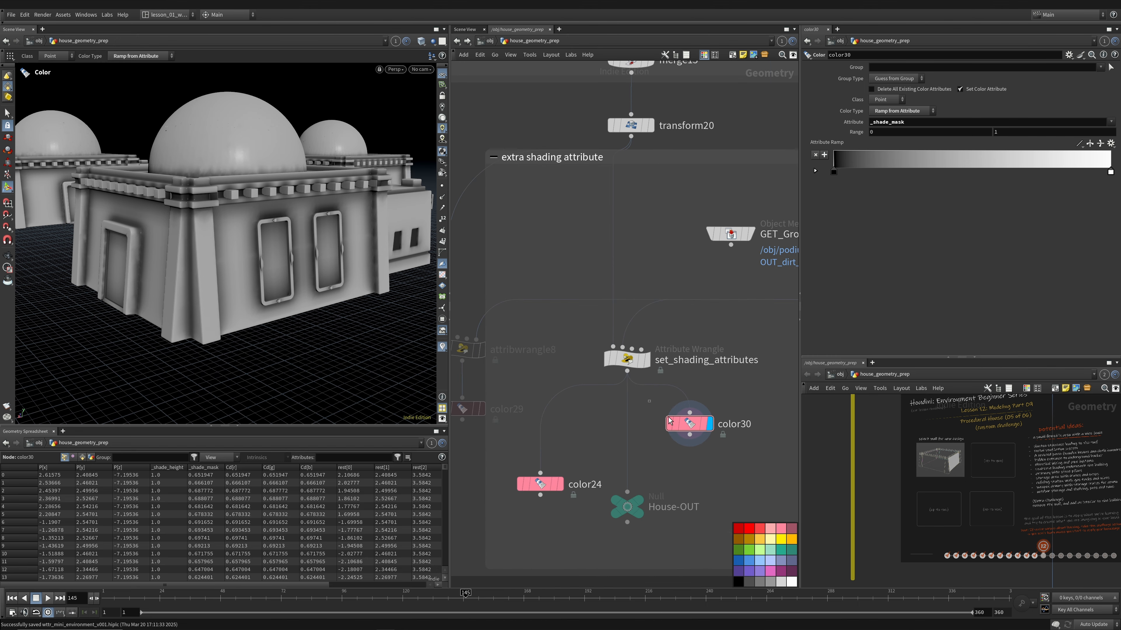
Step: Delete the color30 node and display color24 with its _shade_height ramp in wireframe
{"action": "key", "text": "Delete"}
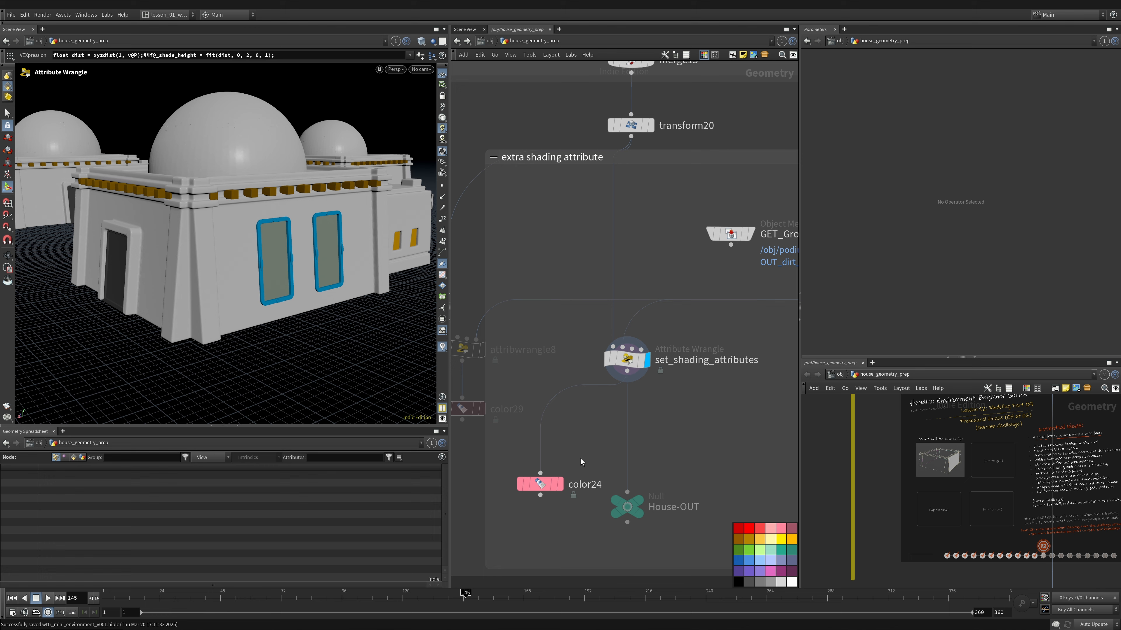
{"action": "left_click", "coordinate": [561, 484]}
{"action": "left_click", "coordinate": [543, 489]}
{"action": "key", "text": "shift+w"}
{"action": "left_click_drag", "start_coordinate": [329, 286], "coordinate": [332, 267], "text": "alt"}
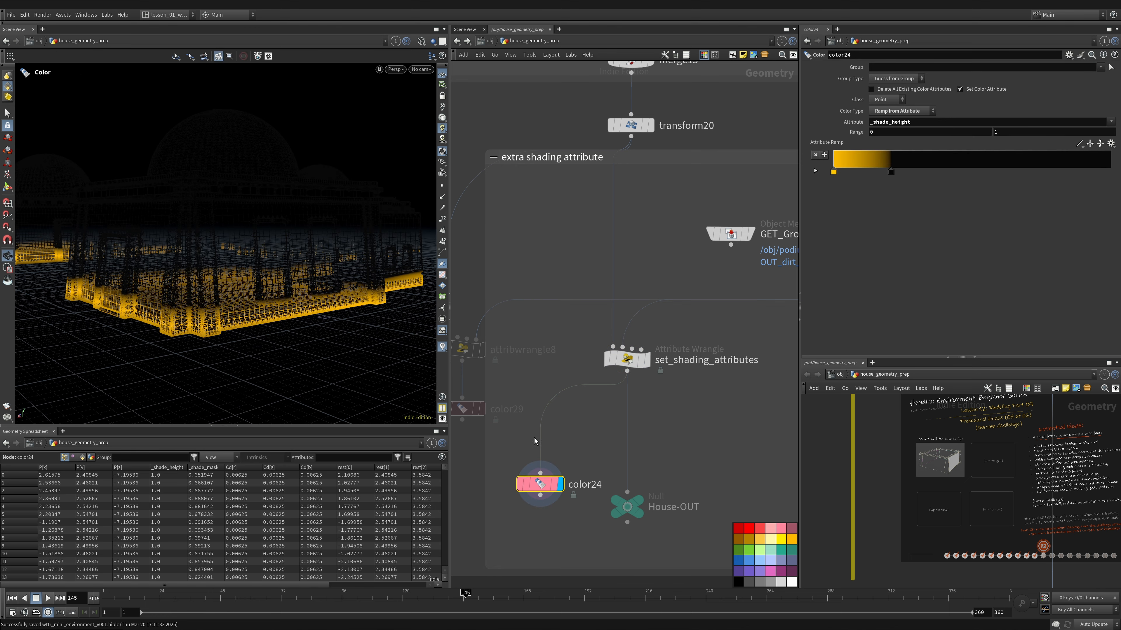
Step: Move color24 and House-OUT closer to set_shading_attributes, and display House-OUT
{"action": "left_click_drag", "start_coordinate": [501, 409], "coordinate": [529, 443]}
{"action": "key", "text": "Escape"}
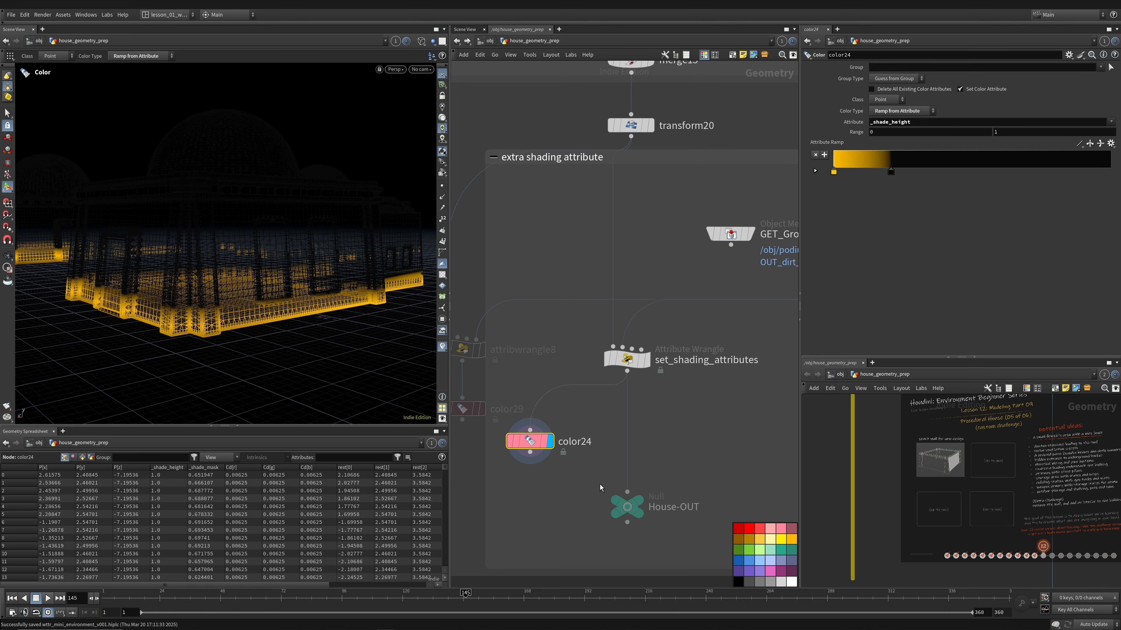
{"action": "mouse_move", "coordinate": [623, 512]}
{"action": "left_mouse_down"}
{"action": "mouse_move", "coordinate": [634, 496]}
{"action": "mouse_move", "coordinate": [623, 502]}
{"action": "left_mouse_up"}
{"action": "left_click", "coordinate": [633, 496]}
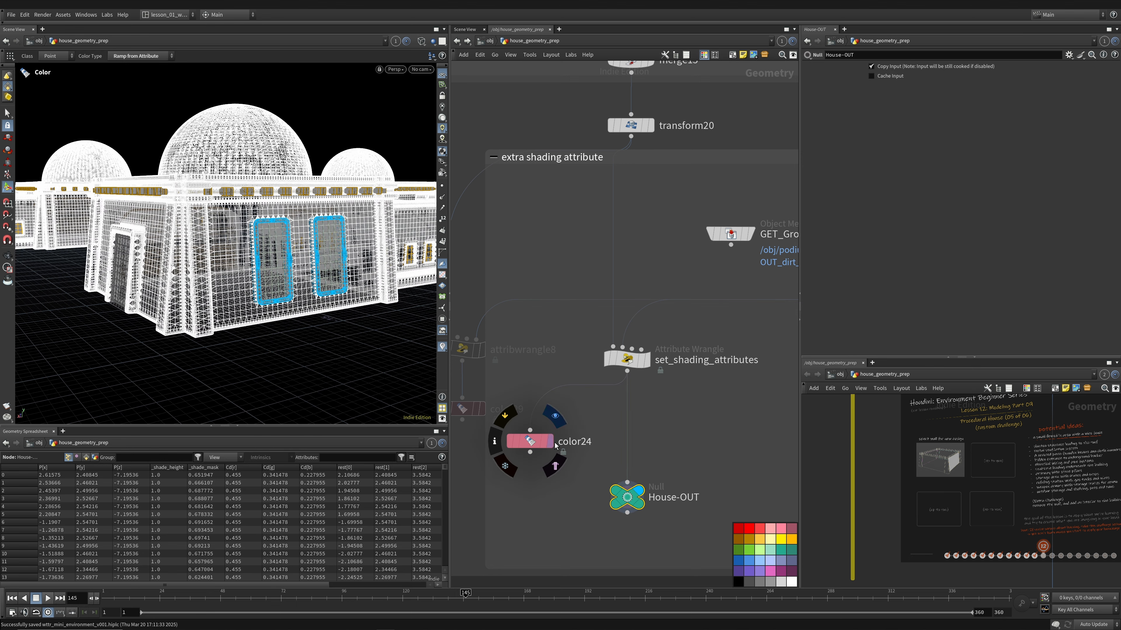
Step: Display color24 from a wider view of the houses, and add a Transform node beside set_shading_attributes
{"action": "left_click", "coordinate": [554, 416]}
{"action": "left_click_drag", "start_coordinate": [212, 265], "coordinate": [160, 251], "text": "alt"}
{"action": "scroll", "coordinate": [199, 260], "scroll_direction": "down", "scroll_amount": 5}
{"action": "left_click_drag", "start_coordinate": [252, 271], "coordinate": [371, 280], "text": "alt"}
{"action": "scroll", "coordinate": [692, 294], "scroll_direction": "down", "scroll_amount": 3}
{"action": "key", "text": "Tab"}
{"action": "type", "text": "tra"}
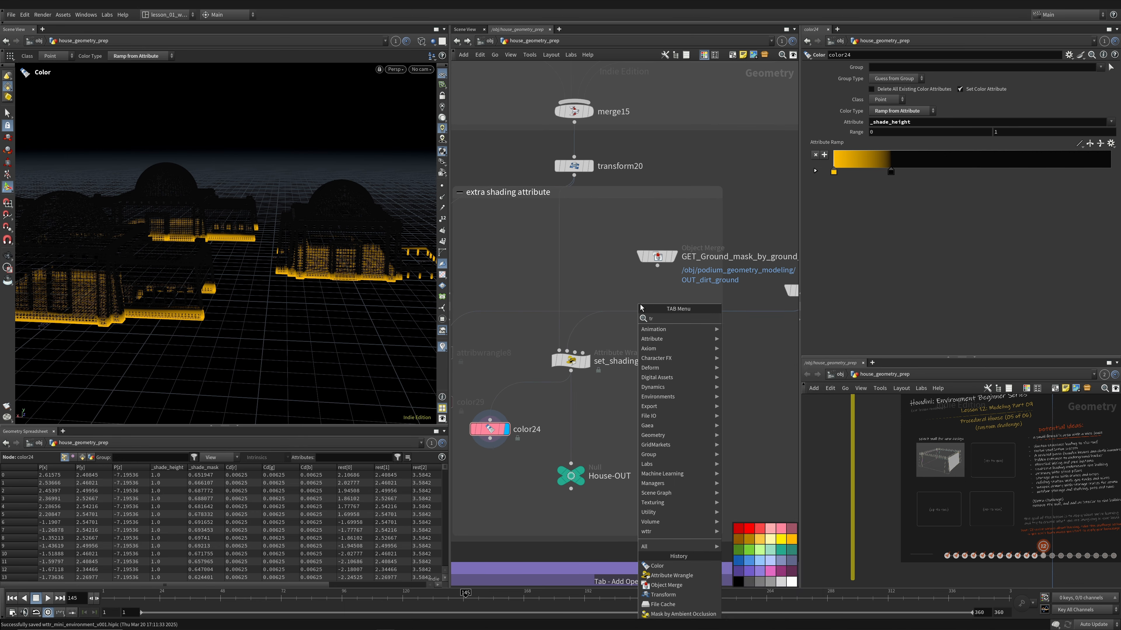
{"action": "key", "text": "Down"}
{"action": "key", "text": "Down"}
{"action": "key", "text": "Return"}
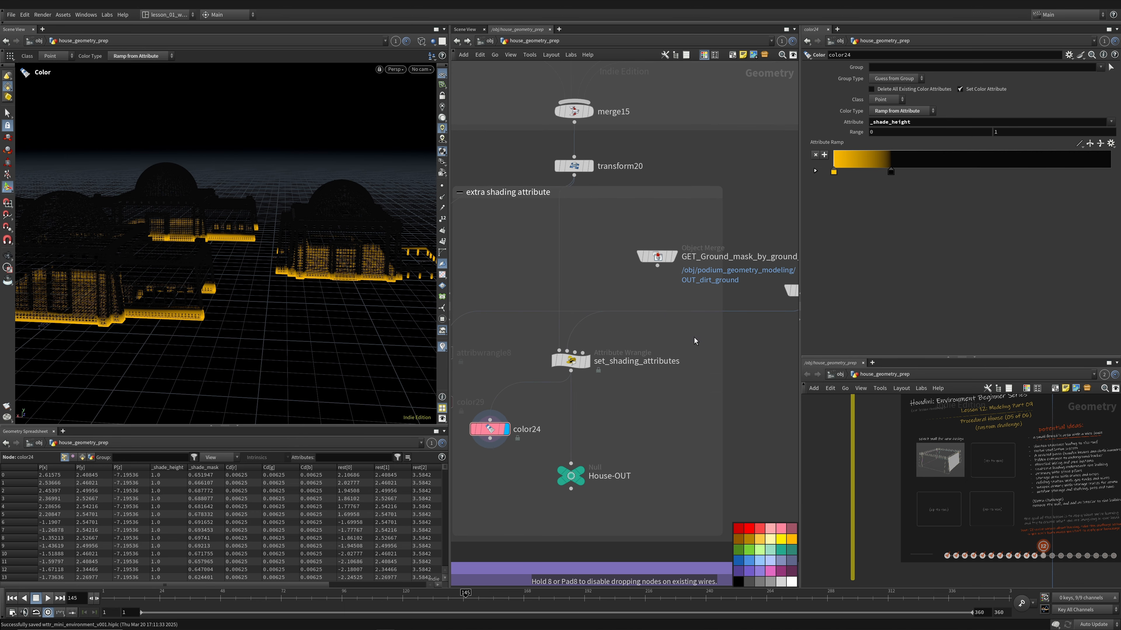
{"action": "left_click", "coordinate": [694, 336]}
Step: Switch the network wires to straight and insert transform21 into the wire from the ground object merge to set_shading_attributes
{"action": "key", "text": "shift+s"}
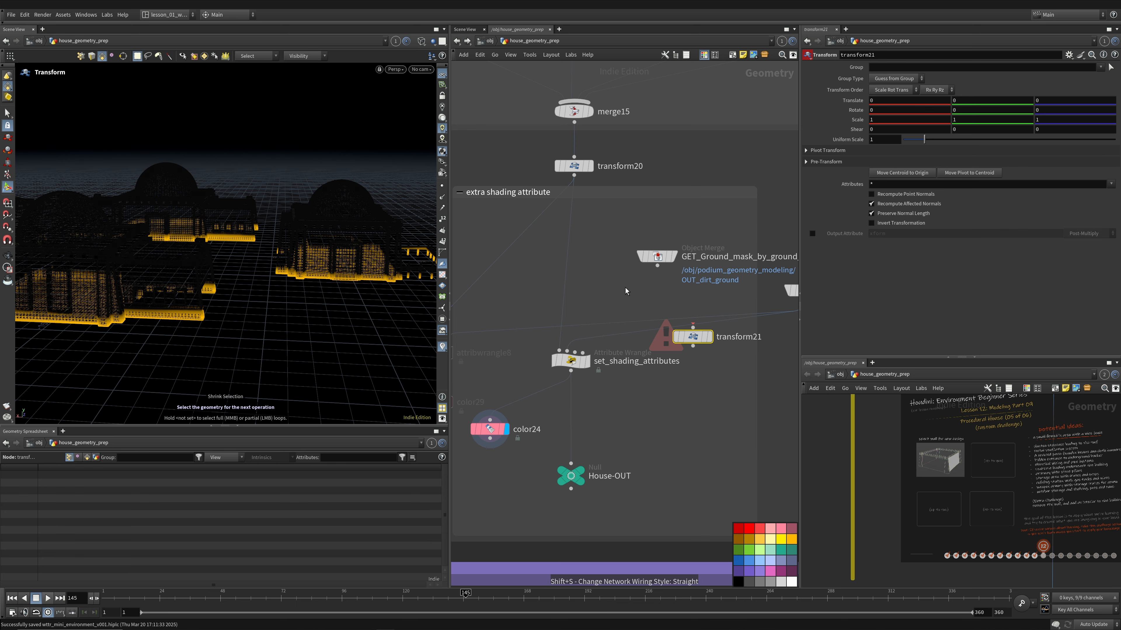
{"action": "scroll", "coordinate": [625, 291], "scroll_direction": "down", "scroll_amount": 3}
{"action": "left_click_drag", "start_coordinate": [594, 339], "coordinate": [601, 353]}
{"action": "key", "text": "shift+s"}
{"action": "key", "text": "shift+s"}
{"action": "left_click_drag", "start_coordinate": [667, 321], "coordinate": [652, 327]}
Step: Raise the ground with transform21 by about 2.4 in Y and view color24's changed height mask on the houses
{"action": "middle_click_drag", "start_coordinate": [143, 240], "coordinate": [221, 243], "text": "alt"}
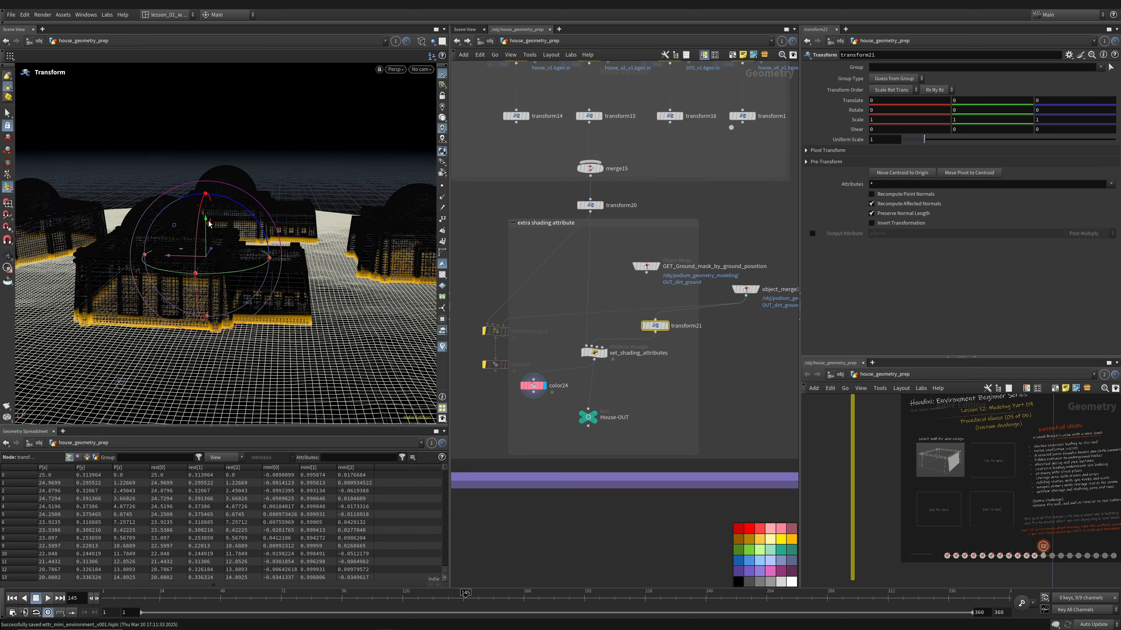
{"action": "left_click_drag", "start_coordinate": [209, 223], "coordinate": [206, 173]}
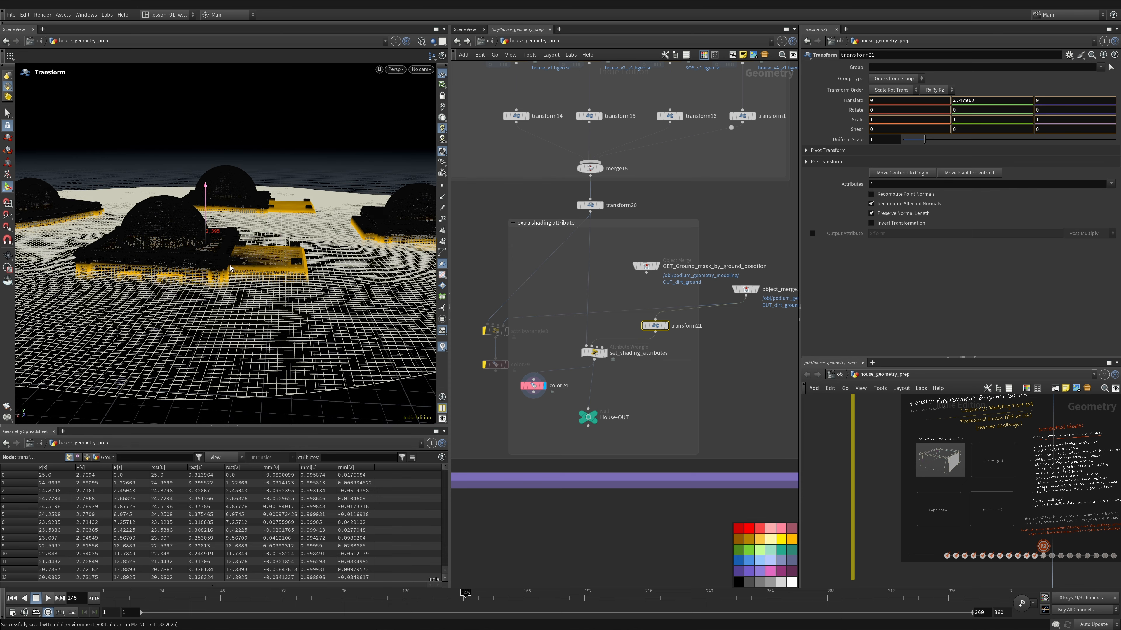
{"action": "left_click_drag", "start_coordinate": [230, 268], "coordinate": [234, 304], "text": "alt"}
{"action": "key", "text": "shift+w"}
{"action": "left_click", "coordinate": [533, 385]}
{"action": "mouse_move", "coordinate": [291, 256]}
{"action": "right_mouse_down", "text": "alt"}
{"action": "mouse_move", "coordinate": [278, 212]}
{"action": "mouse_move", "coordinate": [190, 186]}
{"action": "right_mouse_up", "text": "alt"}
{"action": "left_click_drag", "start_coordinate": [212, 229], "coordinate": [265, 194], "text": "alt"}
{"action": "left_click", "coordinate": [596, 355]}
Step: Delete the transform21 node and display House-OUT
{"action": "left_click", "coordinate": [654, 326]}
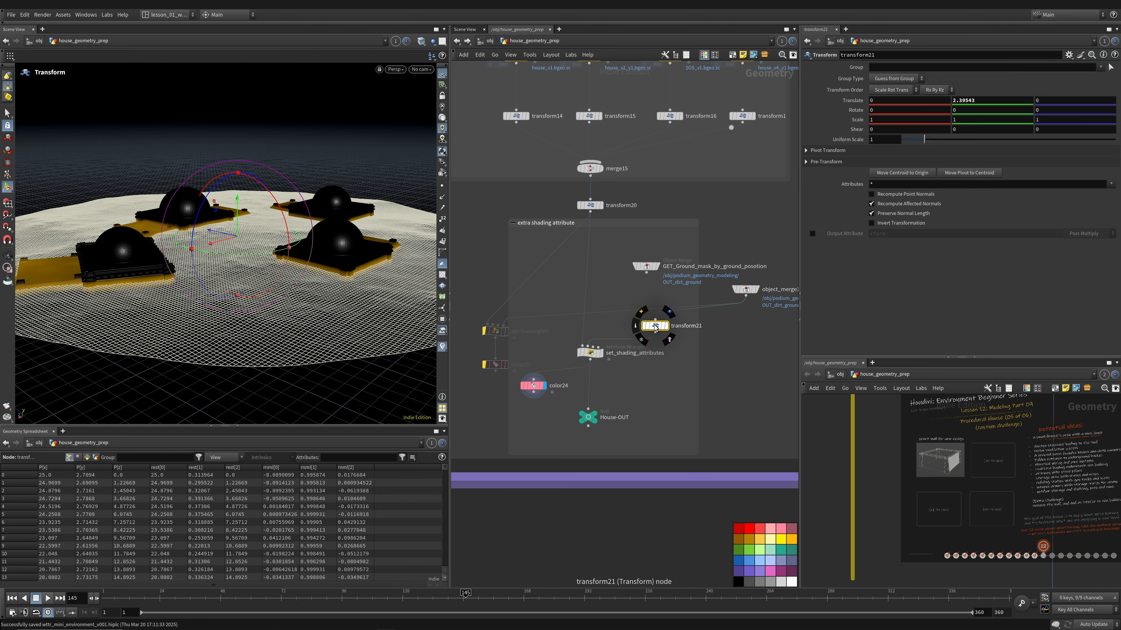
{"action": "key", "text": "Delete"}
{"action": "left_click", "coordinate": [594, 412]}
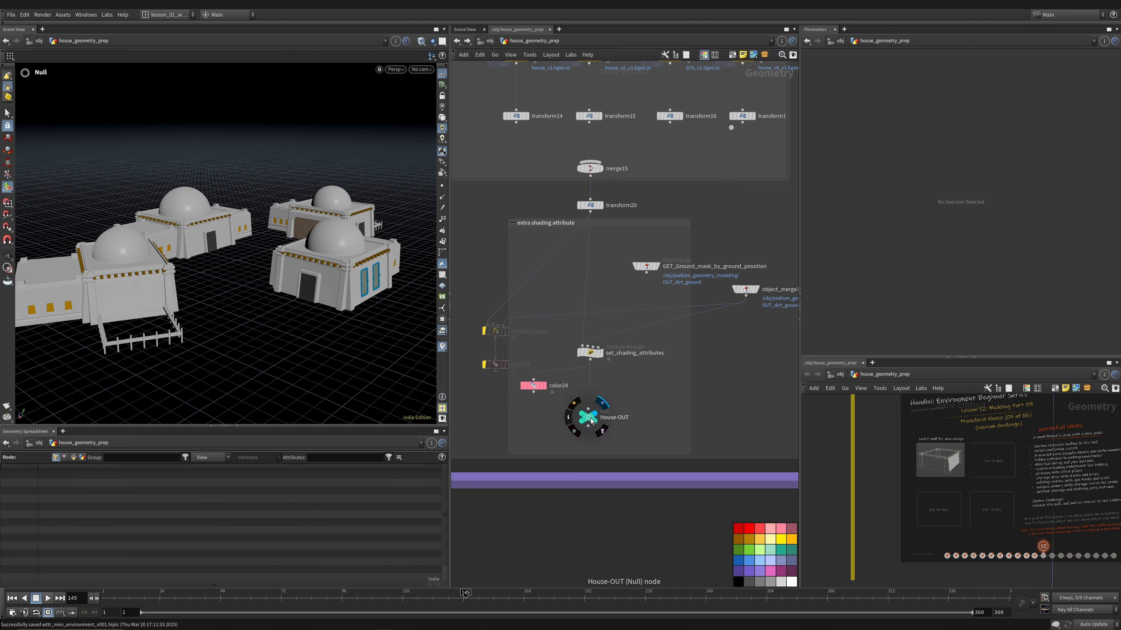
{"action": "left_click_drag", "start_coordinate": [594, 413], "coordinate": [601, 410]}
Step: Display color24 on the houses and check its height mask with the wireframe toggled
{"action": "mouse_move", "coordinate": [177, 342]}
{"action": "left_mouse_down", "text": "alt"}
{"action": "mouse_move", "coordinate": [197, 305]}
{"action": "mouse_move", "coordinate": [191, 290]}
{"action": "mouse_move", "coordinate": [205, 288]}
{"action": "left_mouse_up", "text": "alt"}
{"action": "key", "text": "w"}
{"action": "left_click", "coordinate": [545, 386]}
{"action": "key", "text": "w"}
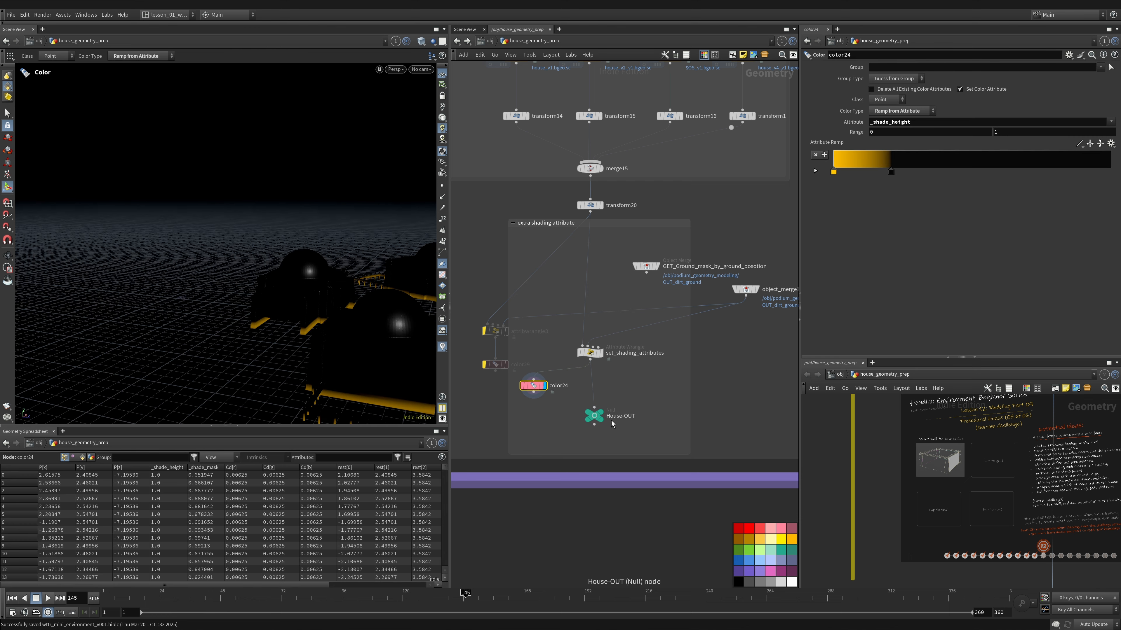
Step: Set House-OUT as the displayed node again and save the scene
{"action": "left_click", "coordinate": [604, 418]}
{"action": "key", "text": "h"}
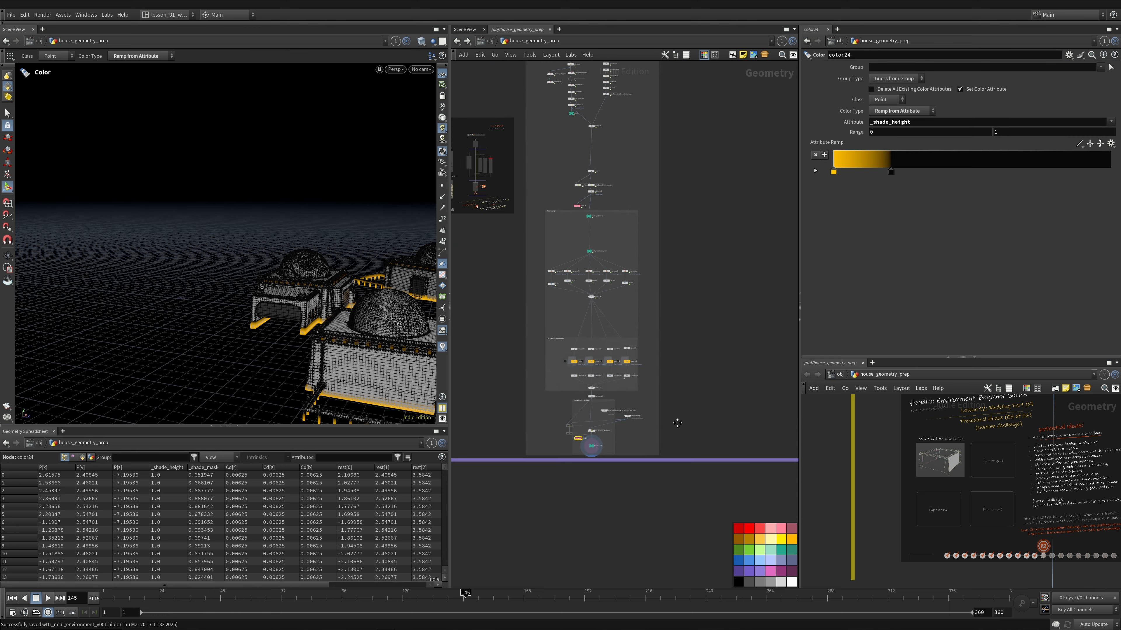
{"action": "key", "text": "ctrl+s"}
{"action": "scroll", "coordinate": [546, 350], "scroll_direction": "up", "scroll_amount": 6}
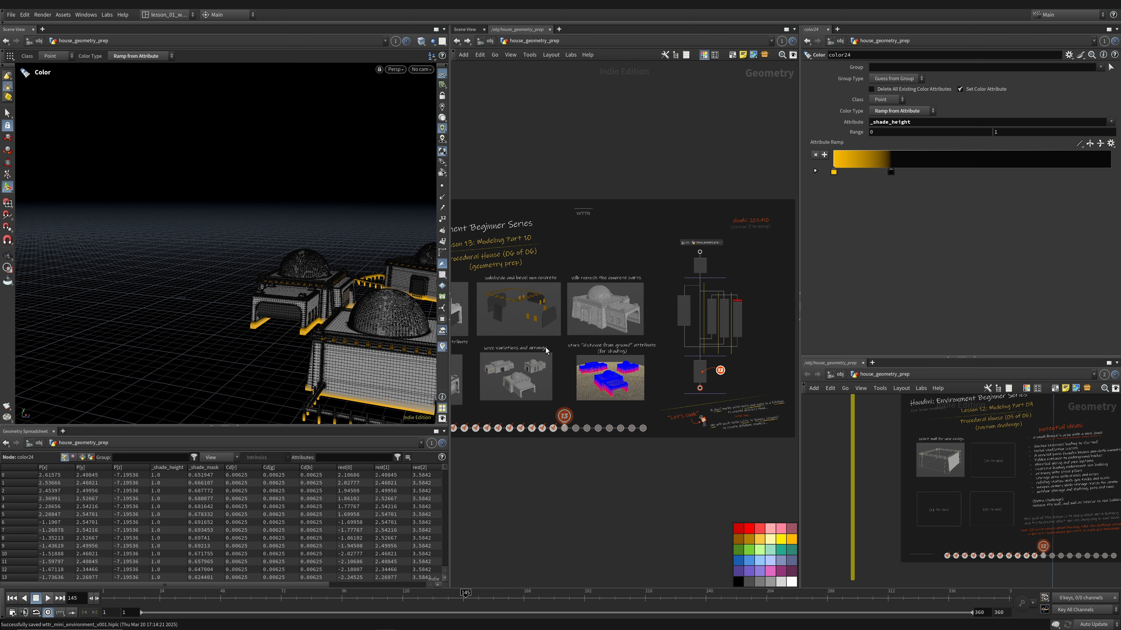
Step: Select House-OUT and review the four finished houses without the color24 overlay
{"action": "mouse_move", "coordinate": [327, 306]}
{"action": "left_mouse_down", "text": "alt"}
{"action": "mouse_move", "coordinate": [270, 302]}
{"action": "mouse_move", "coordinate": [248, 287]}
{"action": "left_mouse_up", "text": "alt"}
{"action": "key", "text": "w"}
{"action": "key", "text": "w"}
{"action": "middle_click_drag", "start_coordinate": [649, 526], "coordinate": [391, 114]}
{"action": "scroll", "coordinate": [579, 389], "scroll_direction": "up", "scroll_amount": 4}
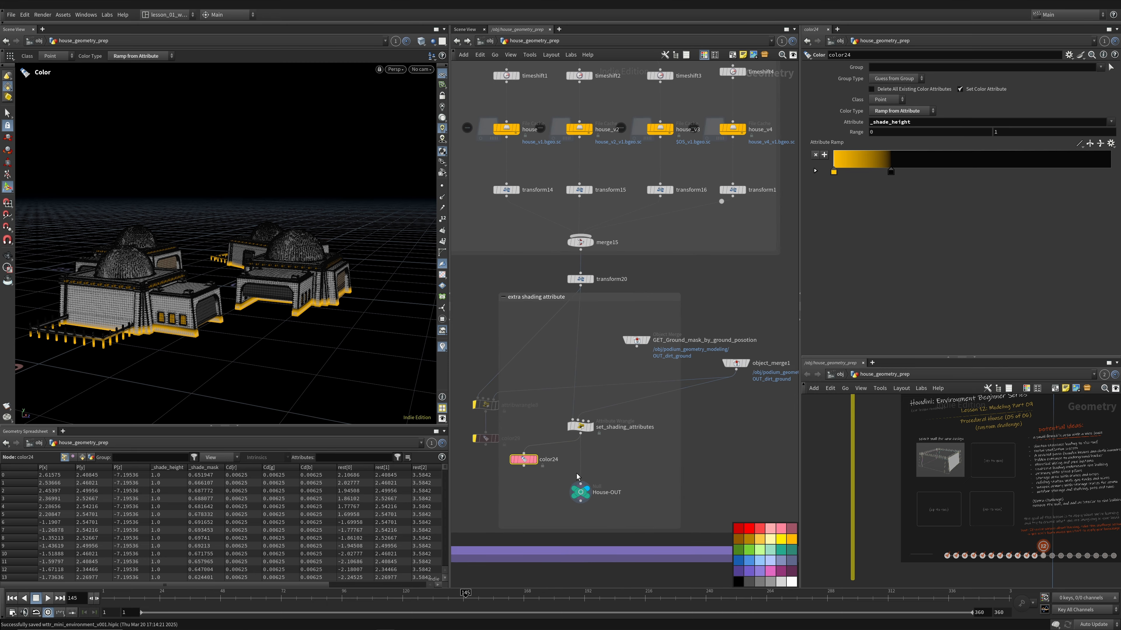
{"action": "left_click", "coordinate": [590, 498]}
{"action": "left_click_drag", "start_coordinate": [250, 291], "coordinate": [337, 296]}
Step: Bring the Lesson 13 overview board into view and widen the network pane on both sides to fit it
{"action": "middle_click_drag", "start_coordinate": [540, 255], "coordinate": [733, 522]}
{"action": "scroll", "coordinate": [732, 522], "scroll_direction": "down", "scroll_amount": 4}
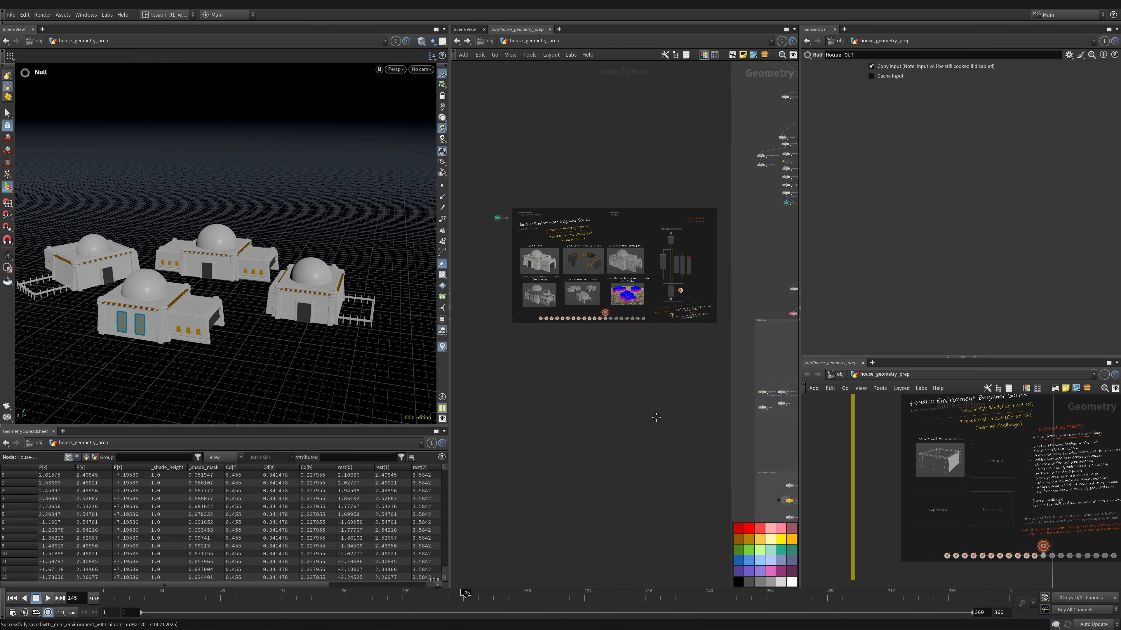
{"action": "scroll", "coordinate": [611, 280], "scroll_direction": "up", "scroll_amount": 4}
{"action": "middle_click_drag", "start_coordinate": [604, 259], "coordinate": [606, 311]}
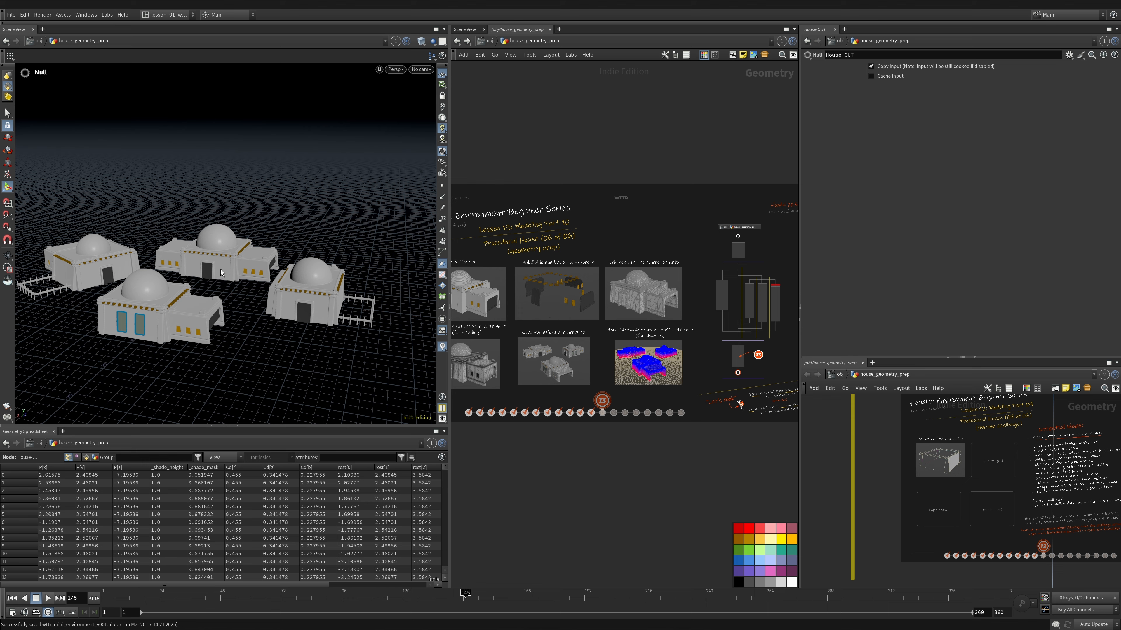
{"action": "mouse_move", "coordinate": [221, 270]}
{"action": "left_mouse_down", "text": "alt"}
{"action": "mouse_move", "coordinate": [240, 390]}
{"action": "mouse_move", "coordinate": [181, 268]}
{"action": "mouse_move", "coordinate": [185, 254]}
{"action": "mouse_move", "coordinate": [204, 267]}
{"action": "left_mouse_up", "text": "alt"}
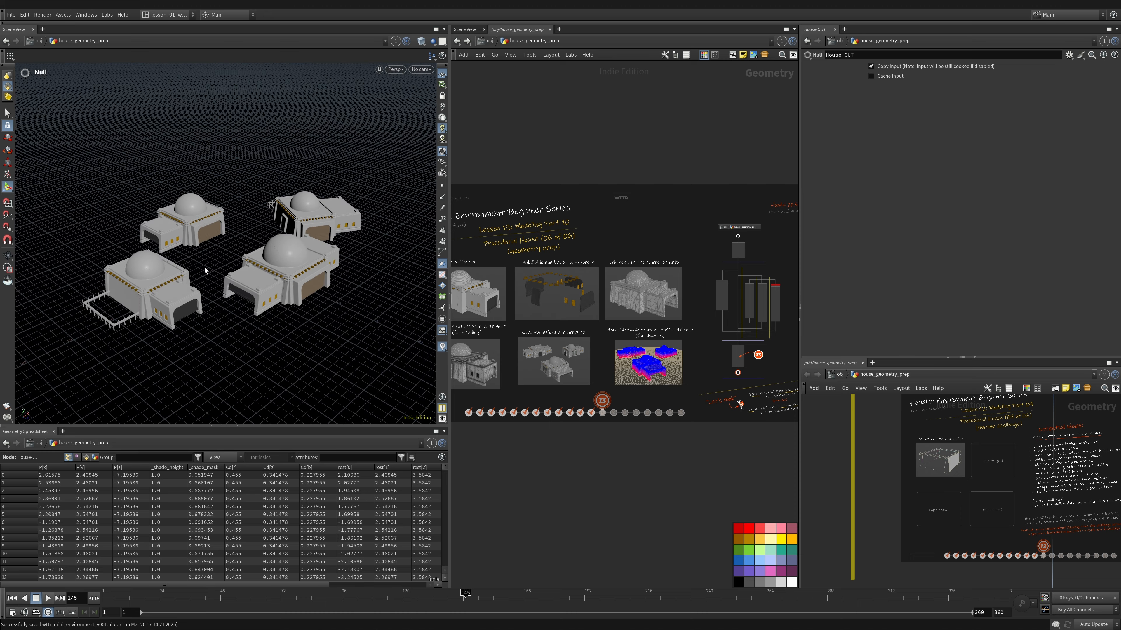
{"action": "left_click_drag", "start_coordinate": [799, 305], "coordinate": [922, 305]}
{"action": "left_click_drag", "start_coordinate": [449, 305], "coordinate": [394, 304]}
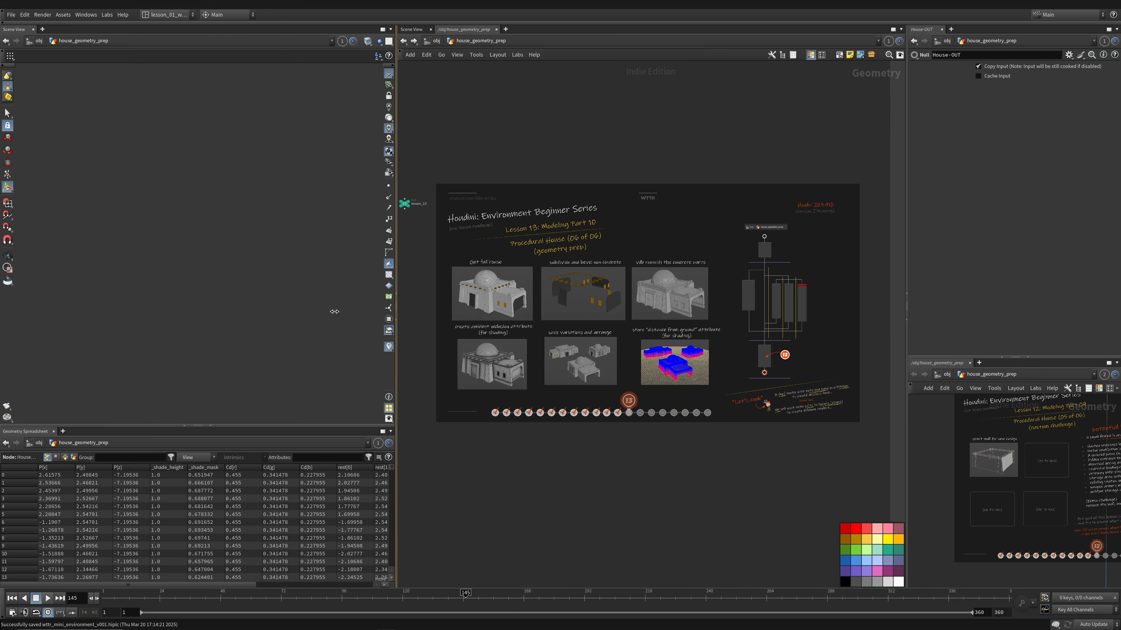
{"action": "middle_click_drag", "start_coordinate": [535, 311], "coordinate": [522, 314]}
{"action": "scroll", "coordinate": [177, 249], "scroll_direction": "up", "scroll_amount": 2}
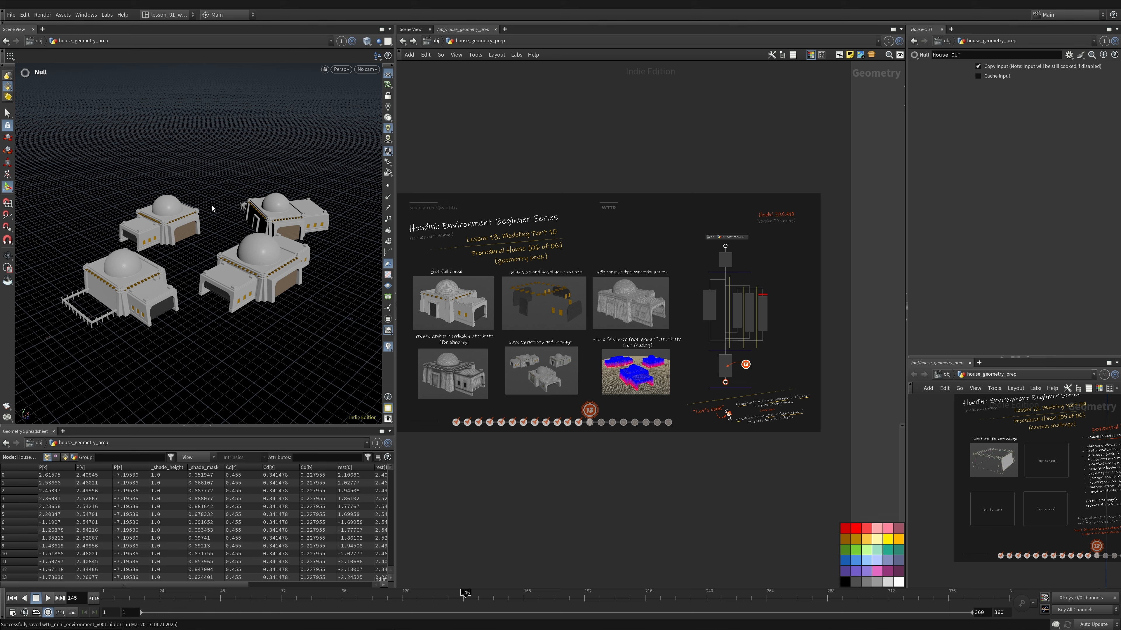
Step: Review the finished houses from other angles alongside the stages on the Lesson 13 overview board
{"action": "left_click_drag", "start_coordinate": [210, 311], "coordinate": [258, 259], "text": "alt"}
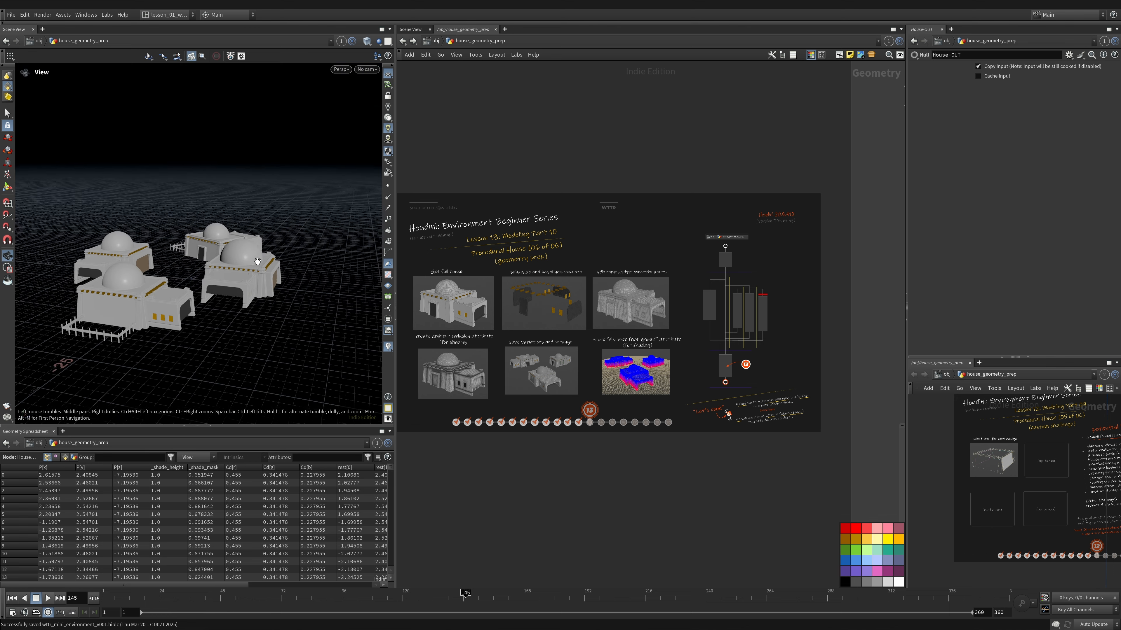
{"action": "scroll", "coordinate": [155, 263], "scroll_direction": "up", "scroll_amount": 2}
{"action": "left_click_drag", "start_coordinate": [155, 263], "coordinate": [194, 283], "text": "alt"}
{"action": "middle_click_drag", "start_coordinate": [634, 312], "coordinate": [646, 326]}
{"action": "scroll", "coordinate": [622, 323], "scroll_direction": "up", "scroll_amount": 2}
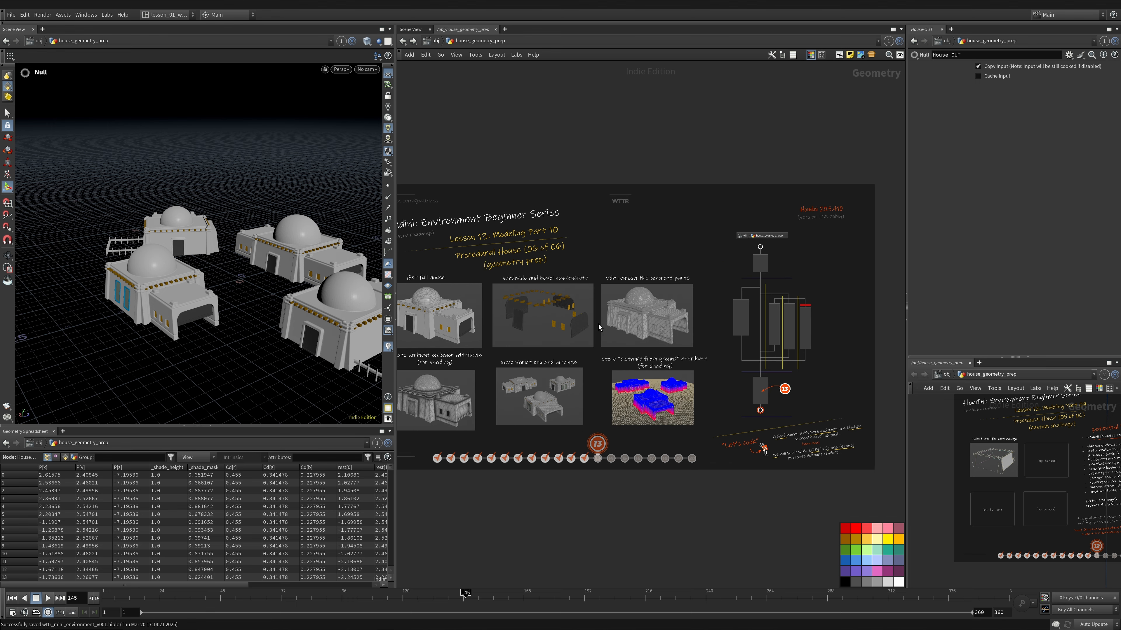
{"action": "middle_click_drag", "start_coordinate": [532, 254], "coordinate": [557, 252]}
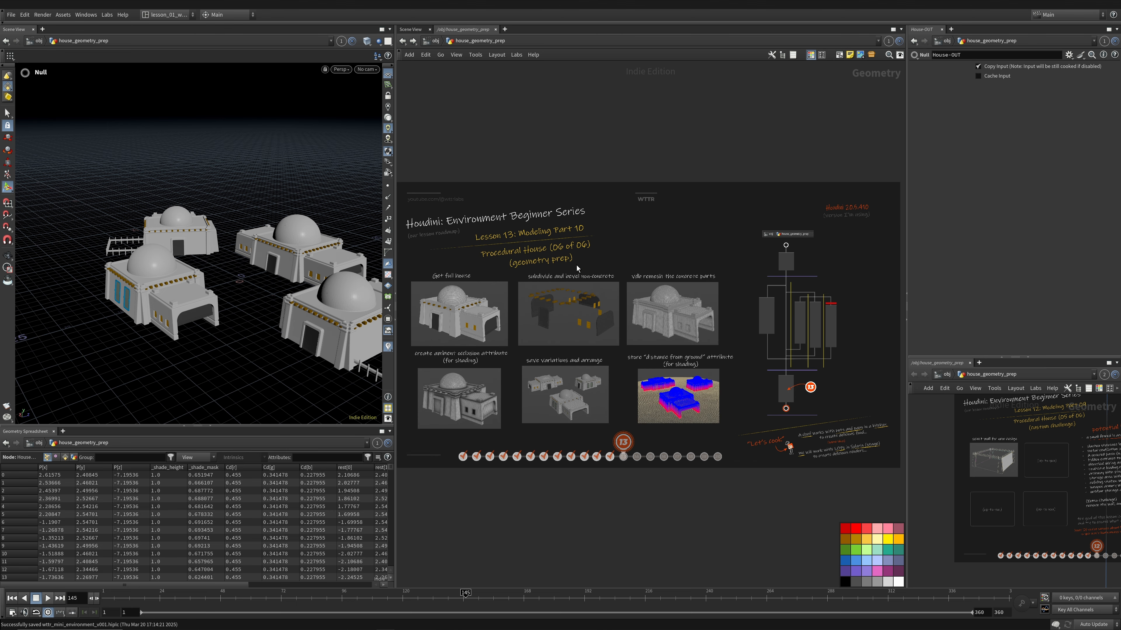